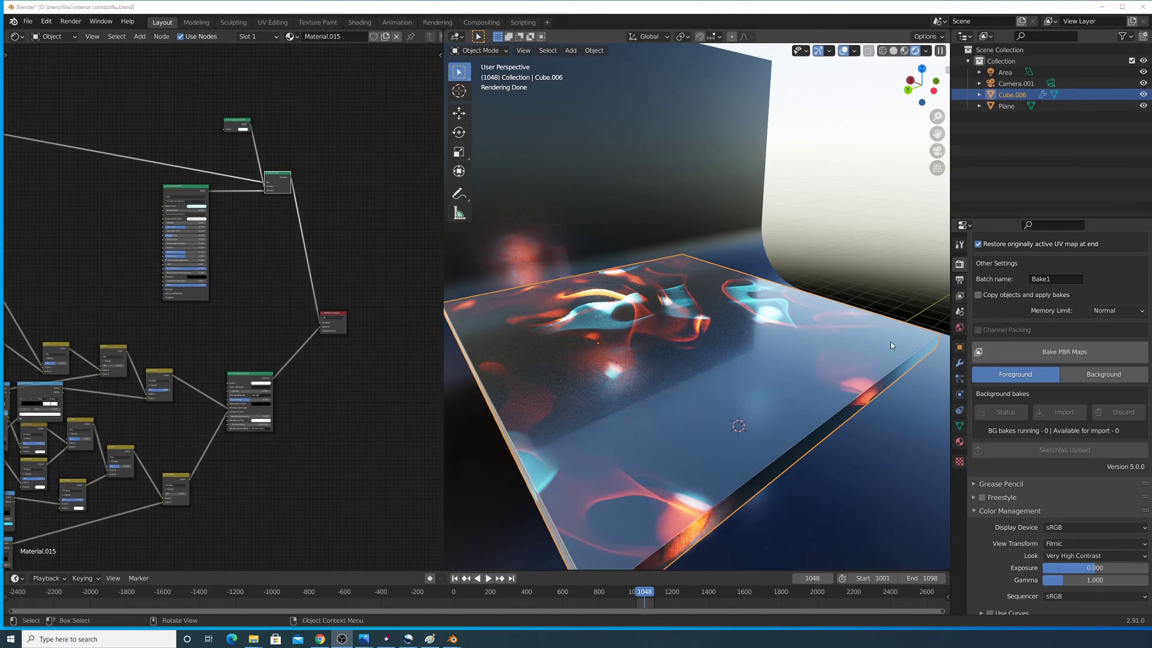
- Examine the slab material's node tree from the mapping and noise texture nodes through the color ramps to the Principled Volume
mouse_move(858, 344)
middle_mouse_down()
mouse_move(630, 308)
mouse_move(685, 298)
mouse_move(643, 336)
mouse_move(669, 318)
middle_mouse_up()
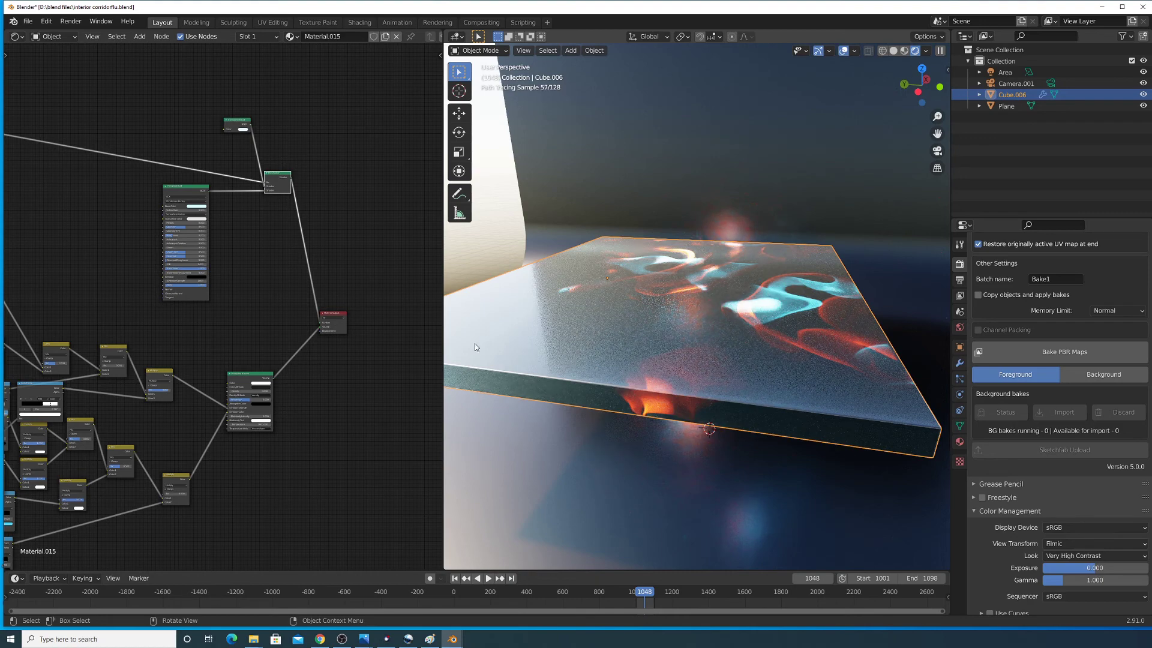
middle_click_drag(206, 355, 370, 249)
middle_click_drag(135, 293, 279, 193)
middle_click_drag(95, 316, 198, 295)
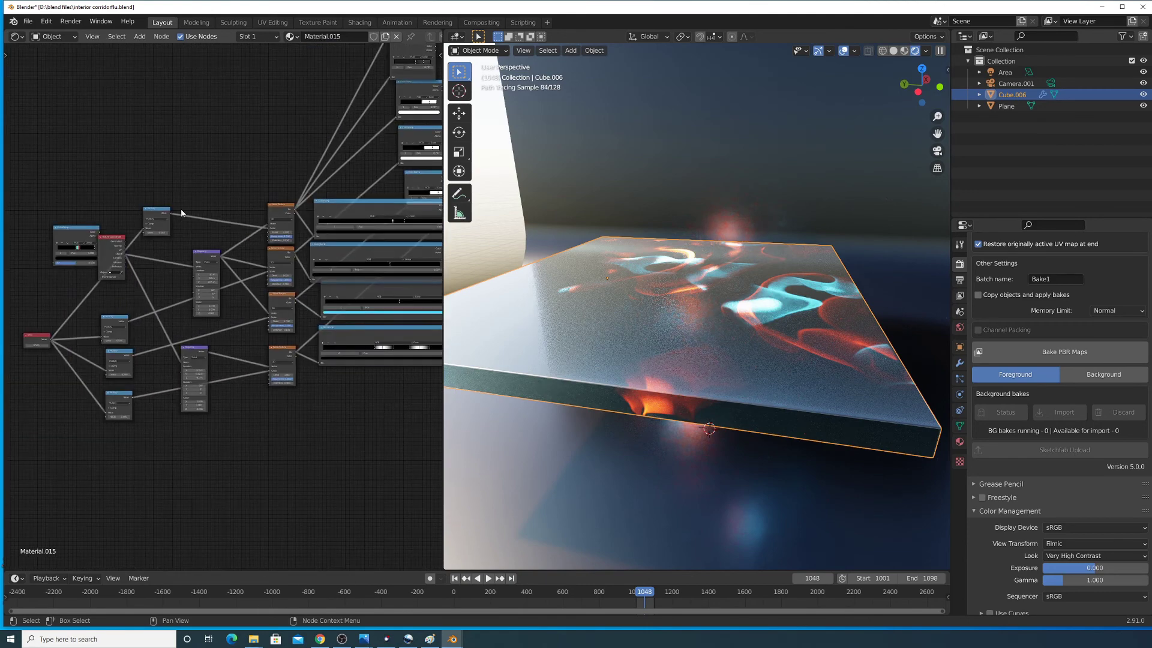
middle_click_drag(261, 193, 201, 247)
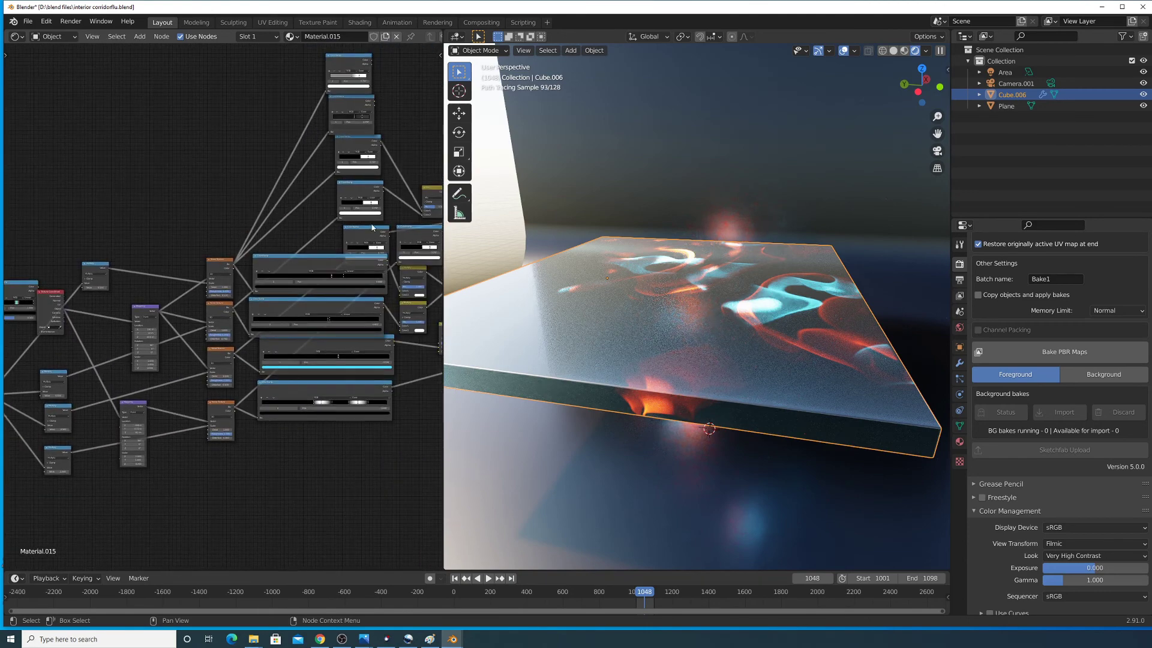
middle_click_drag(334, 220, 158, 276)
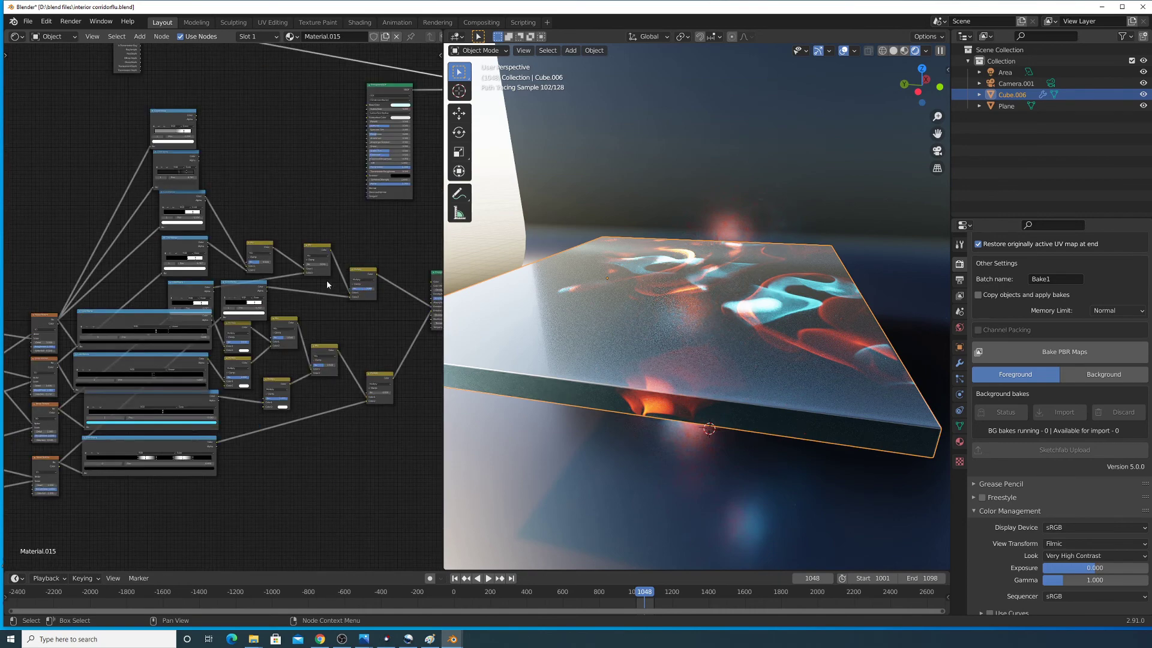
scroll(328, 286, "up", 8)
middle_click_drag(355, 287, 235, 299)
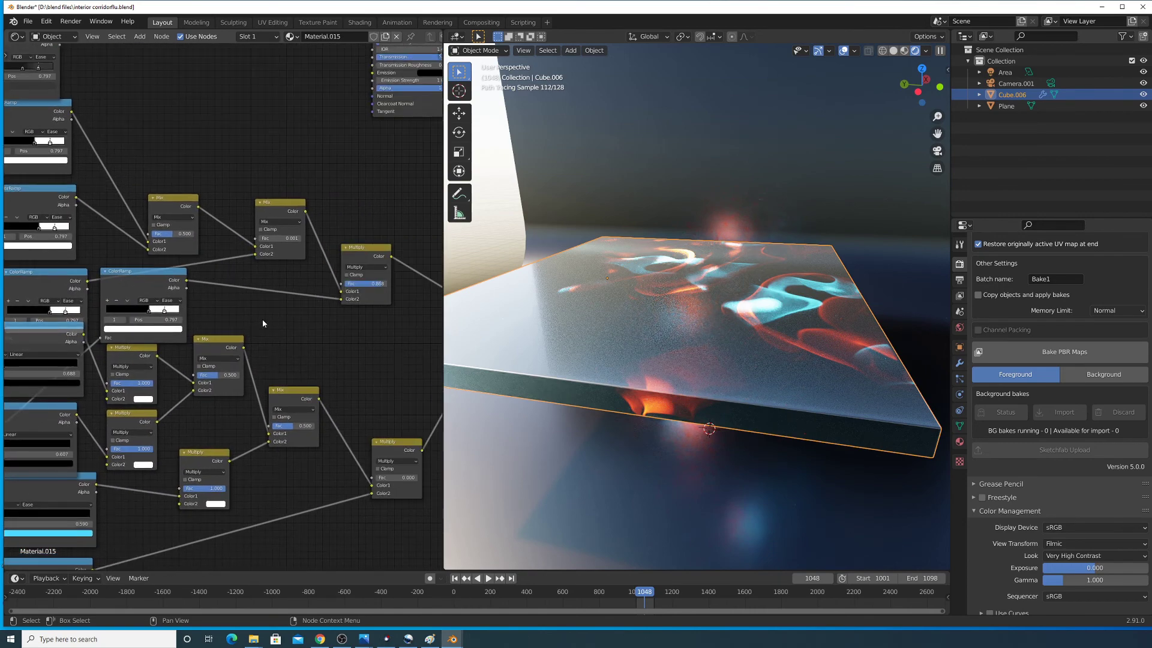
middle_click_drag(339, 314, 240, 333)
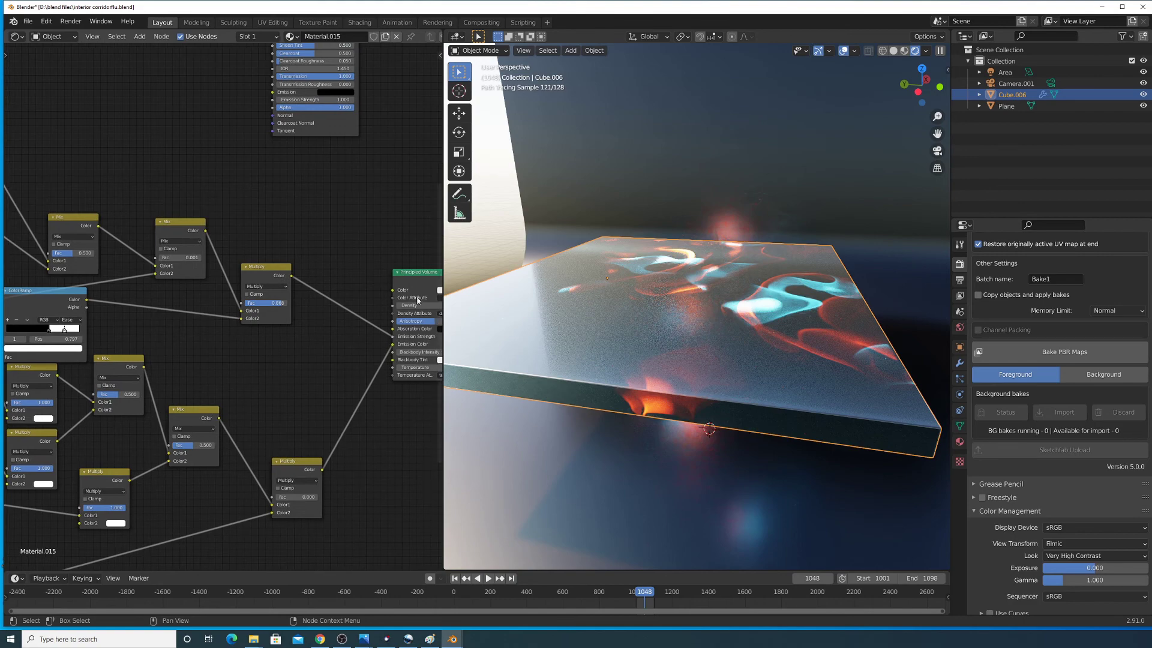
middle_click_drag(379, 311, 257, 335)
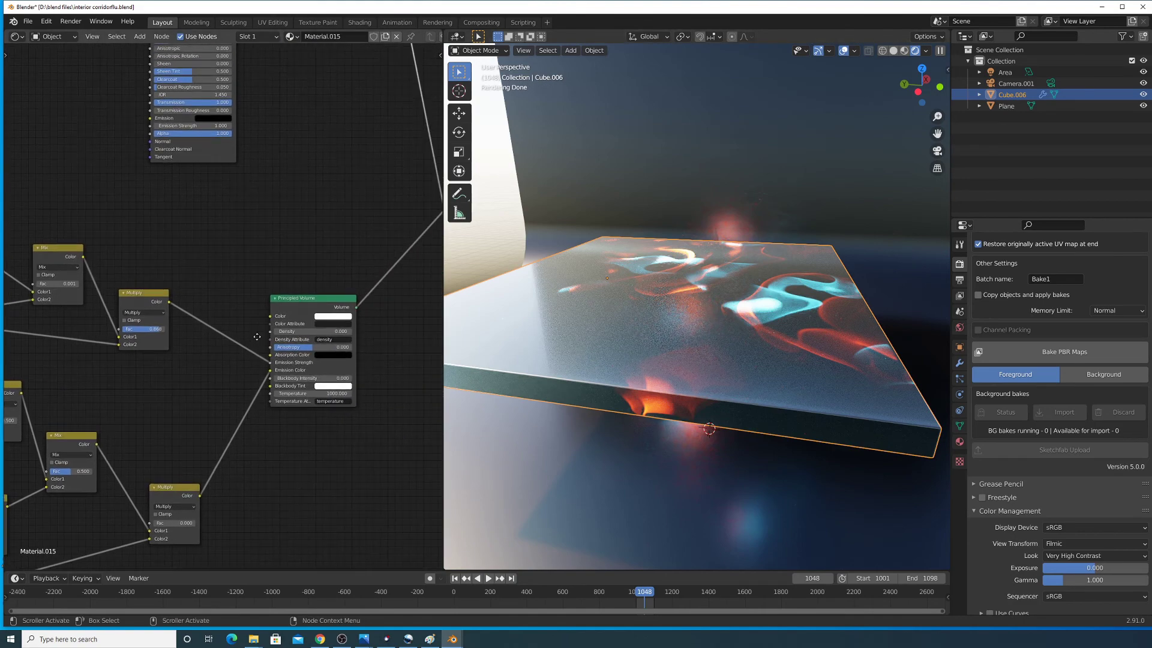
scroll(298, 342, "down", 5)
scroll(298, 343, "down", 3)
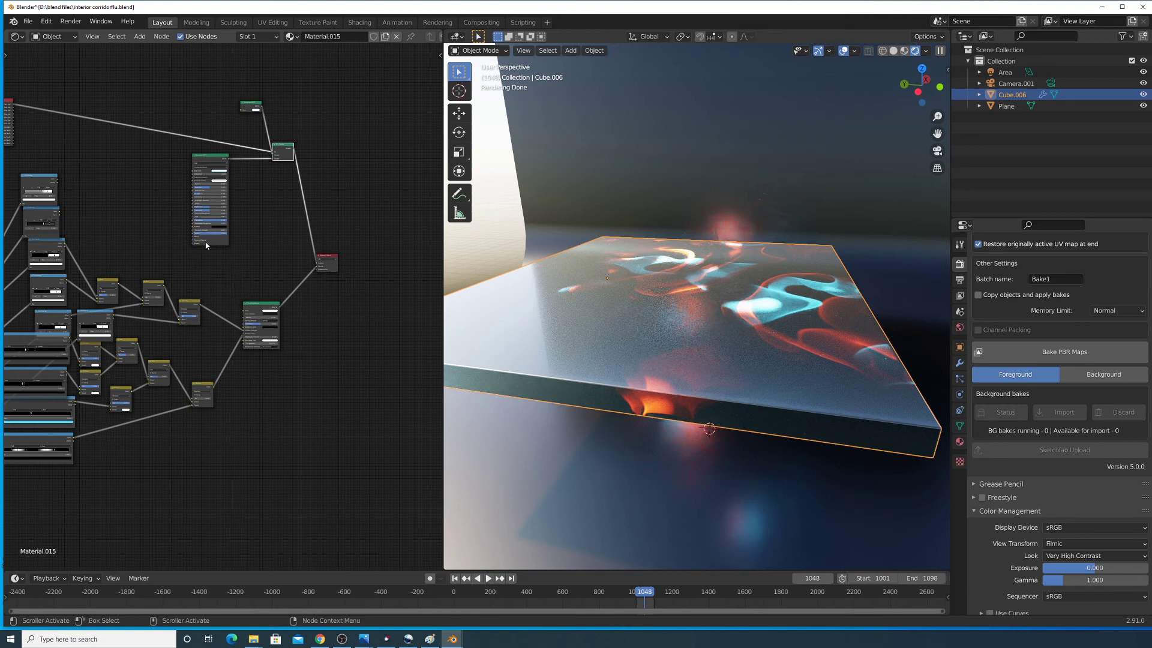
middle_click_drag(205, 245, 285, 304)
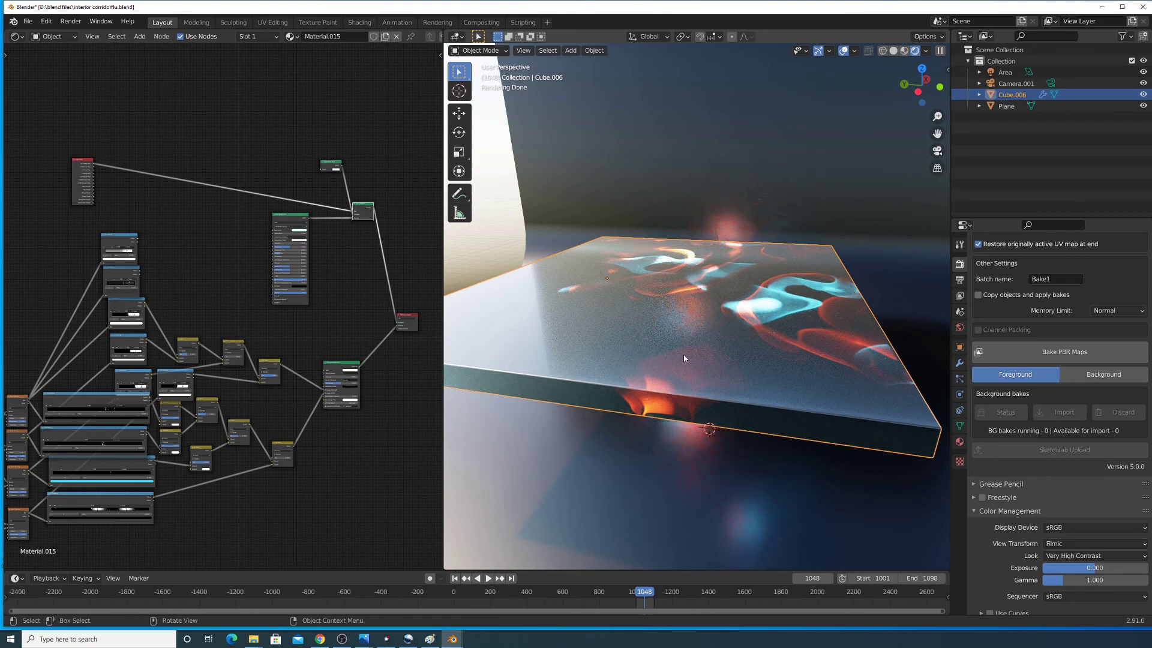
- Inspect the rendered slab's glassy surface and the glowing shapes inside it from several angles and distances
mouse_move(662, 355)
middle_mouse_down()
mouse_move(671, 328)
mouse_move(689, 329)
mouse_move(770, 404)
middle_mouse_up()
scroll(771, 402, "down", 5)
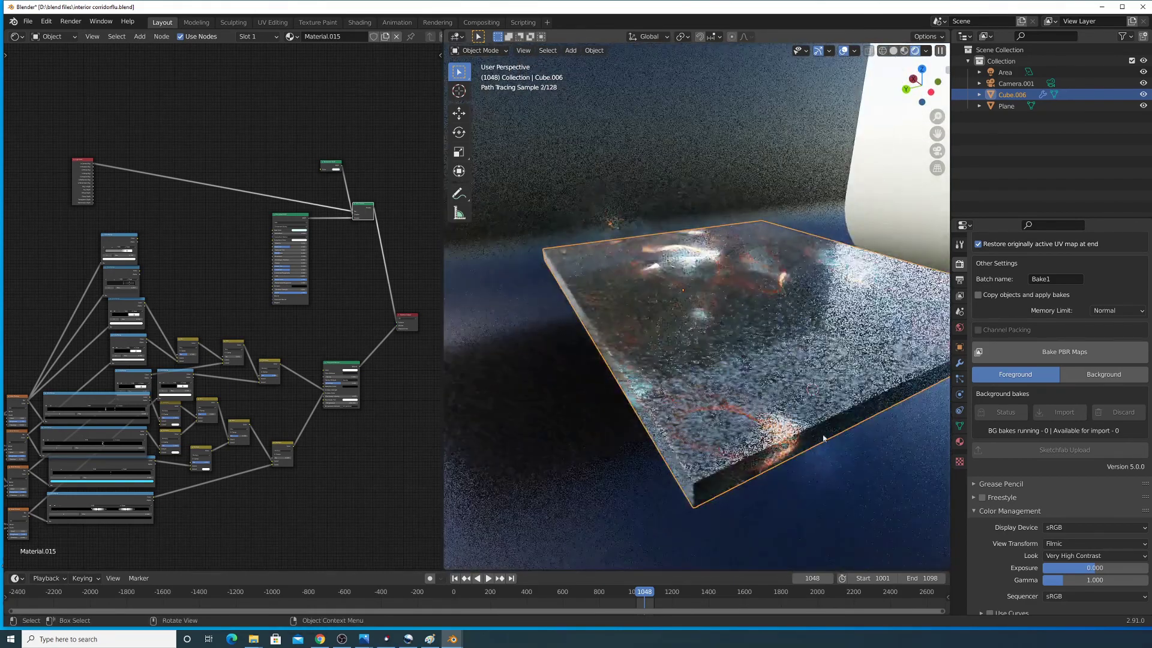
middle_click_drag(805, 339, 738, 340, "shift")
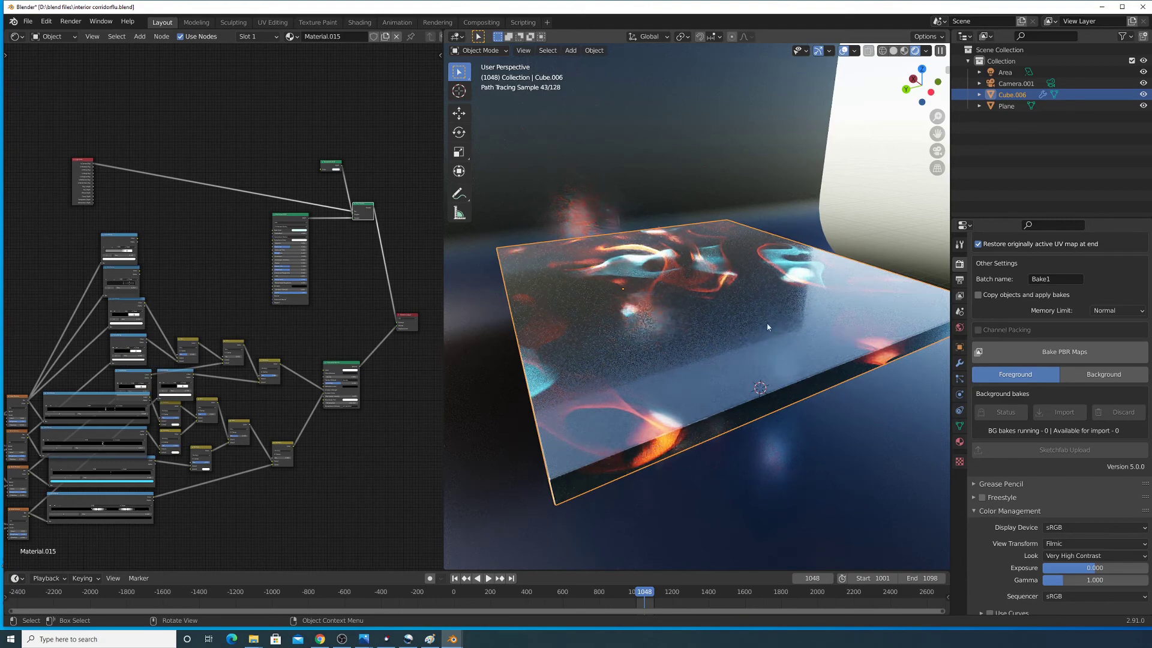
scroll(750, 276, "down", 3)
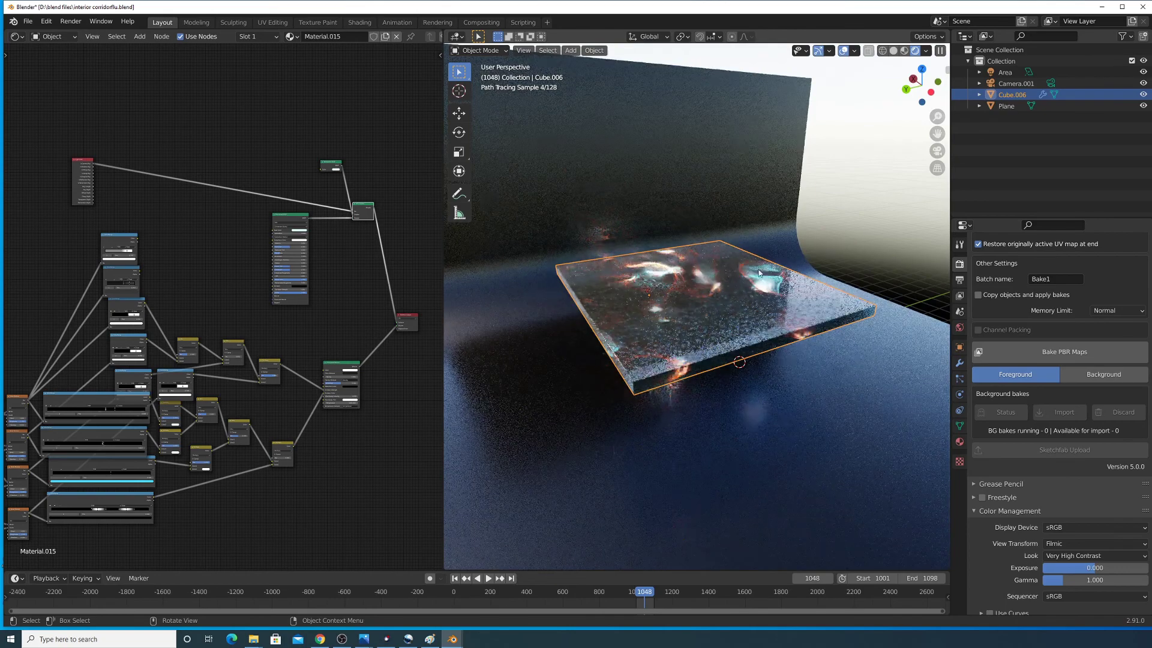
scroll(750, 276, "up", 6)
middle_click_drag(750, 276, 780, 316)
scroll(360, 295, "up", 7)
- Try a saturated green Base Color on the Principled BSDF with hue 0.463 and saturation 0.978, and return it to pale cyan
middle_click_drag(237, 247, 119, 332)
scroll(244, 252, "up", 5)
middle_click_drag(235, 223, 283, 266)
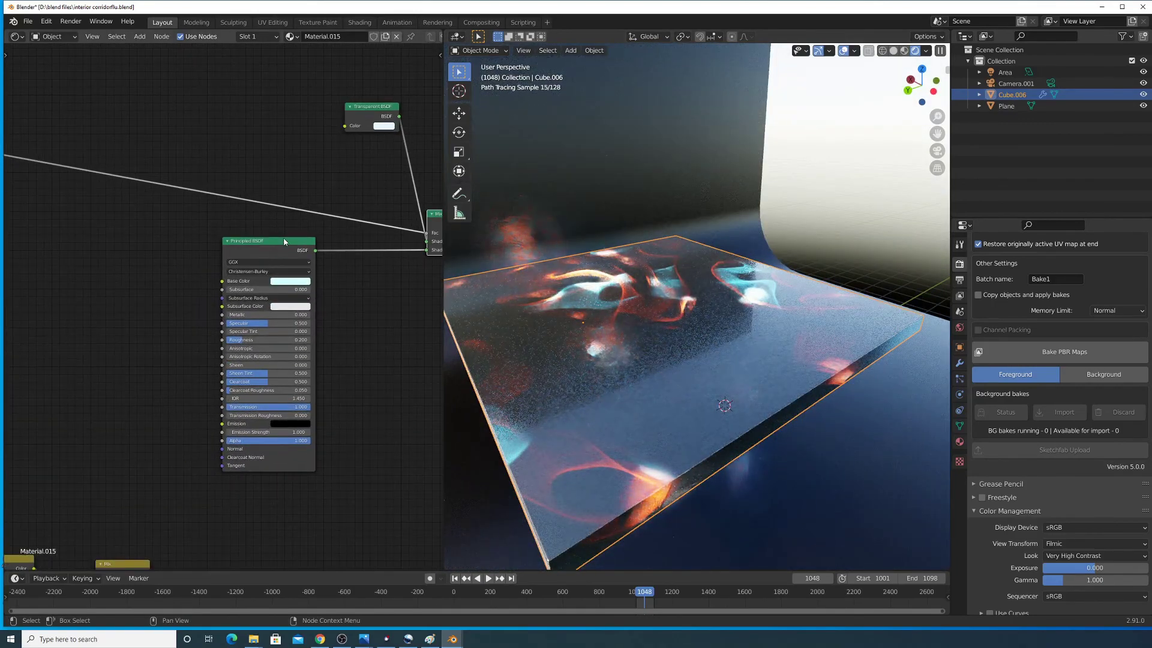
scroll(285, 242, "down", 2)
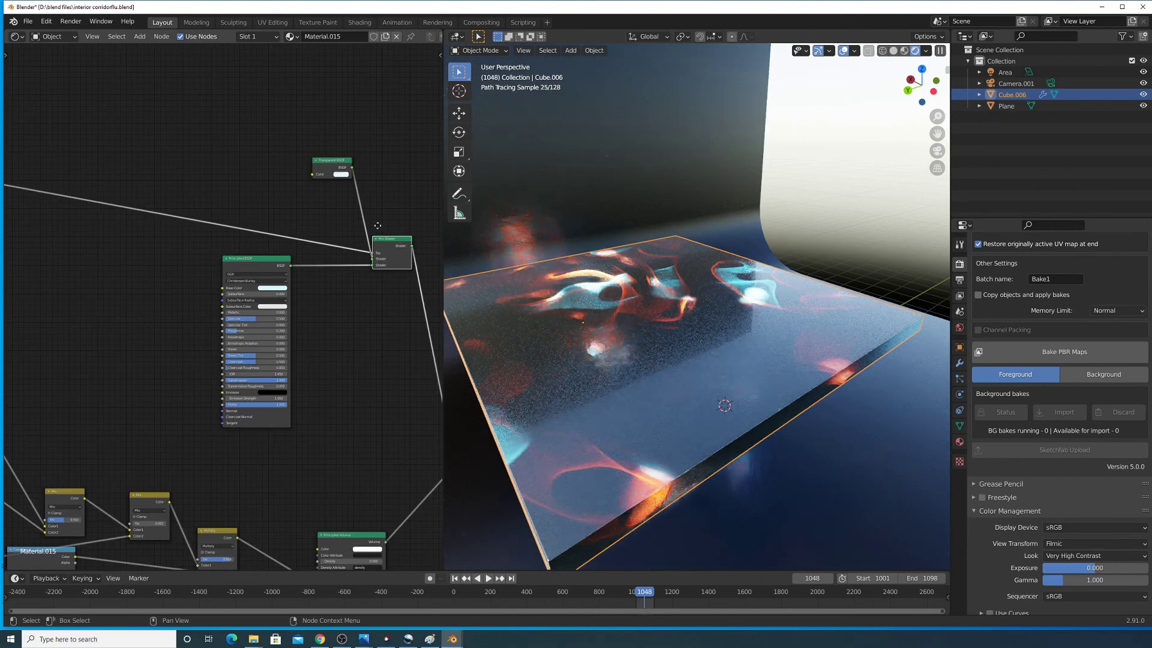
middle_click_drag(377, 226, 407, 245)
scroll(261, 229, "up", 7)
middle_click_drag(286, 240, 167, 191)
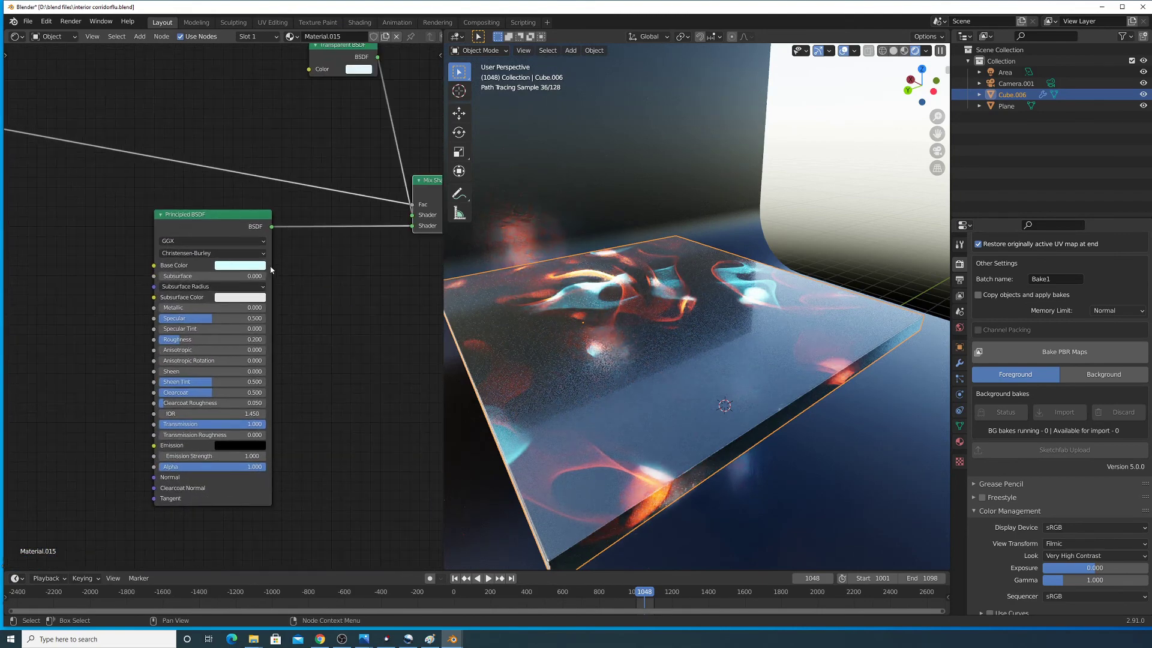
middle_click_drag(341, 237, 324, 279)
left_click(213, 312)
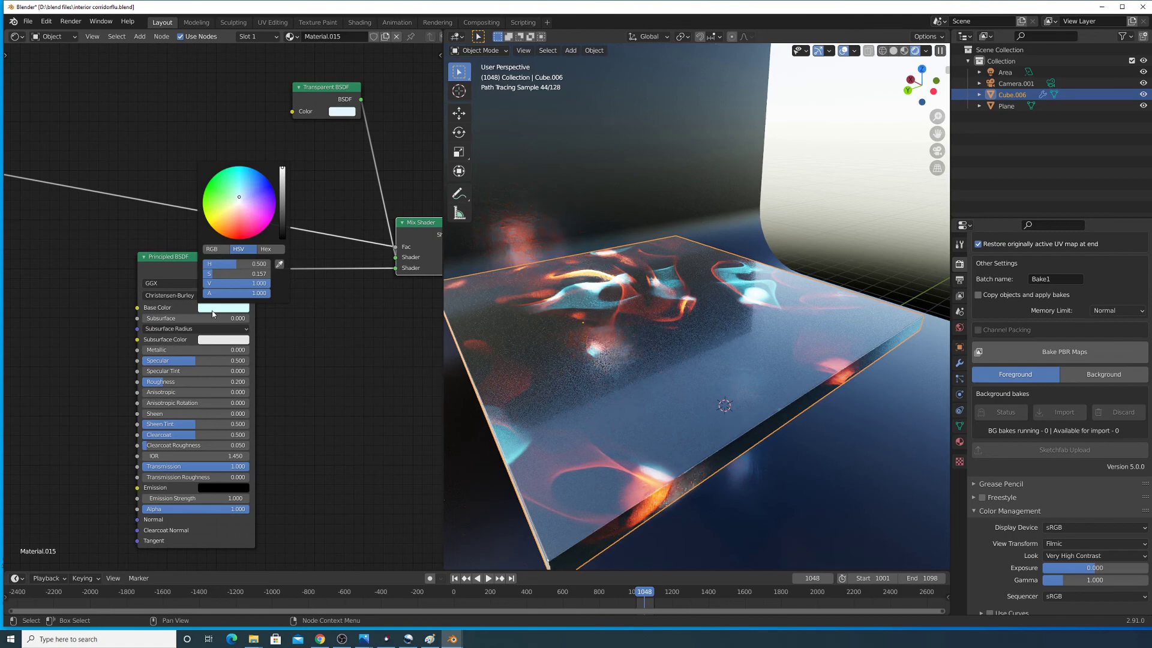
left_click(250, 194)
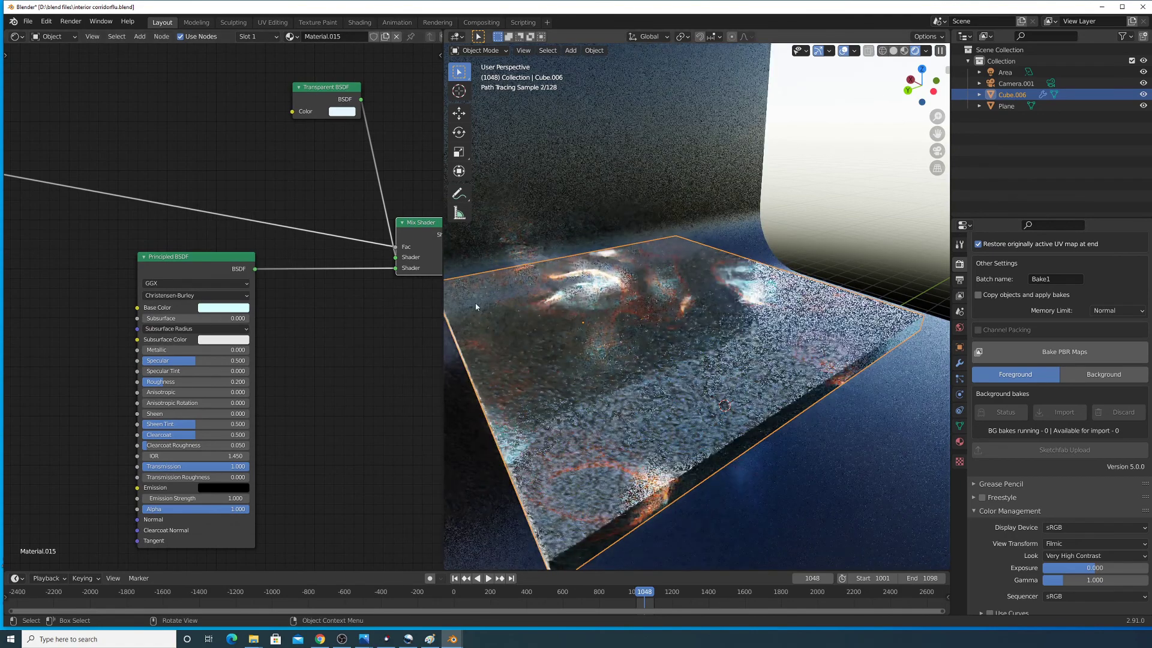
left_click(234, 307)
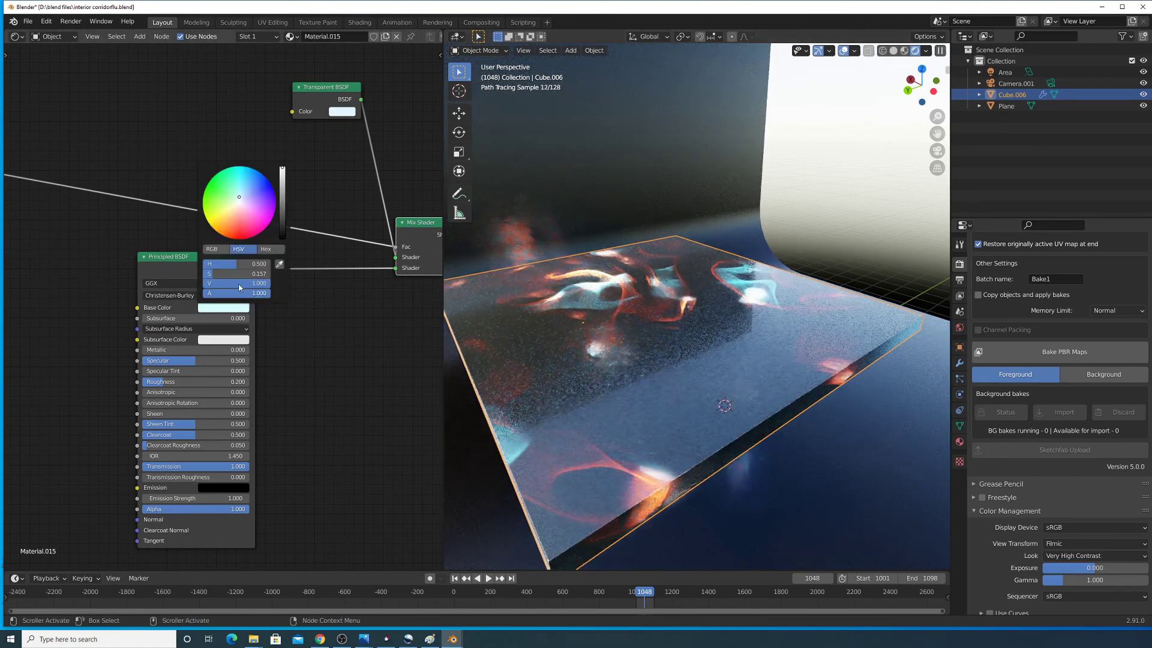
mouse_move(239, 197)
left_mouse_down()
mouse_move(219, 180)
mouse_move(231, 167)
left_mouse_up()
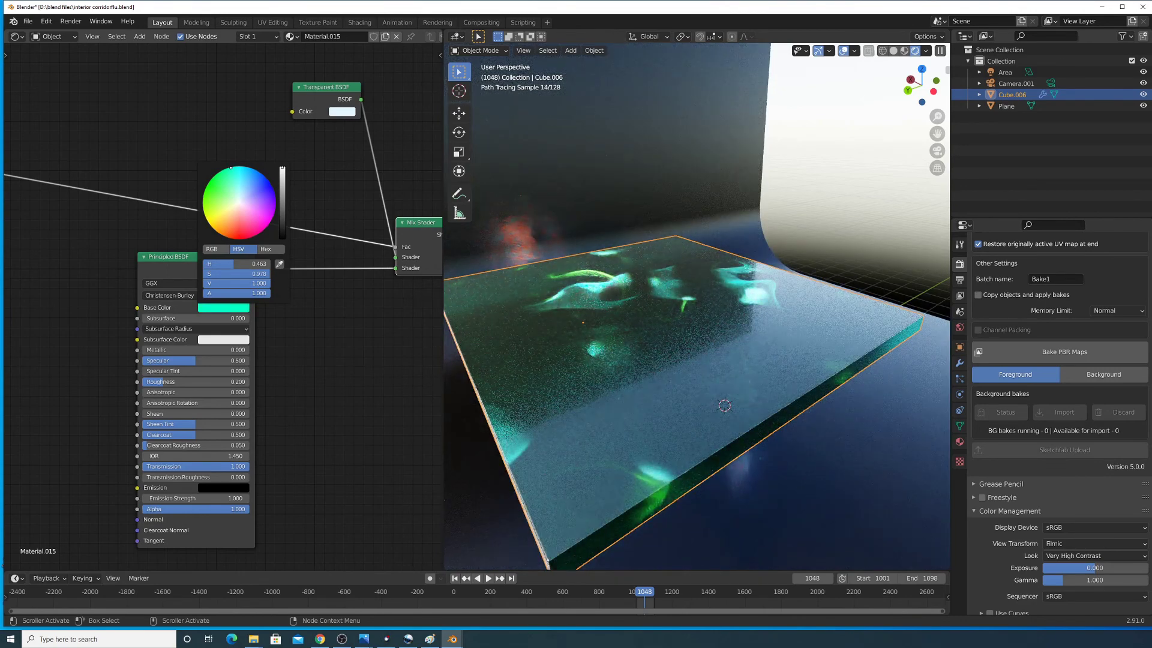
left_click_drag(230, 168, 239, 197)
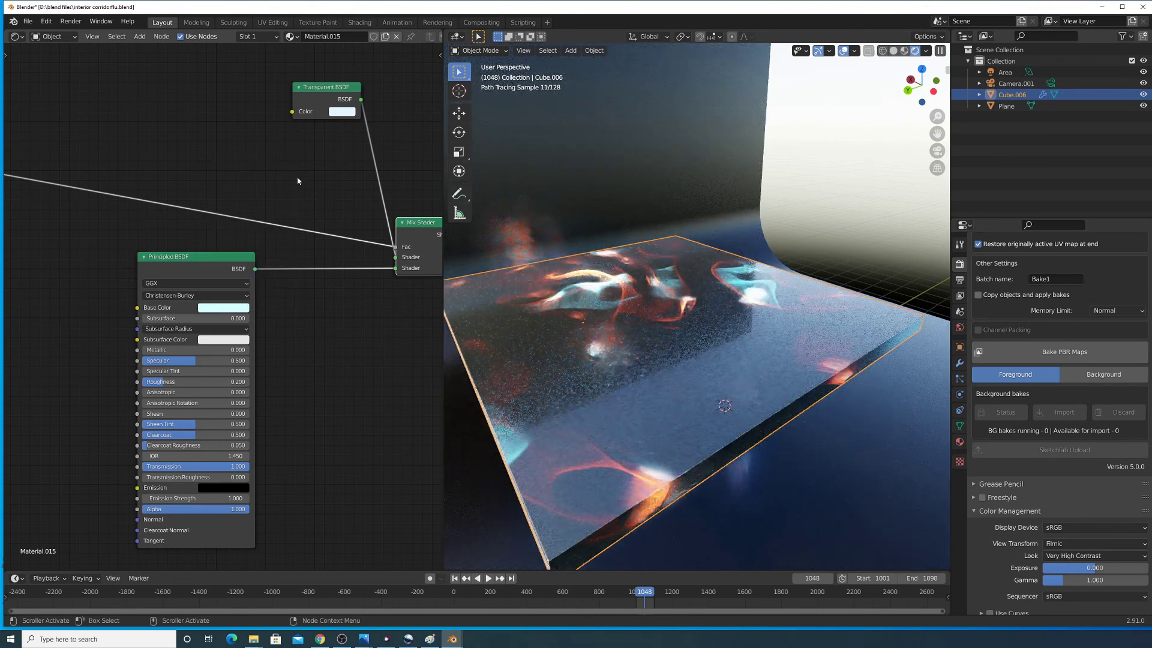
- Move the Transparent BSDF node down beside the Mix Shader
scroll(167, 253, "down", 4)
scroll(167, 253, "up", 1)
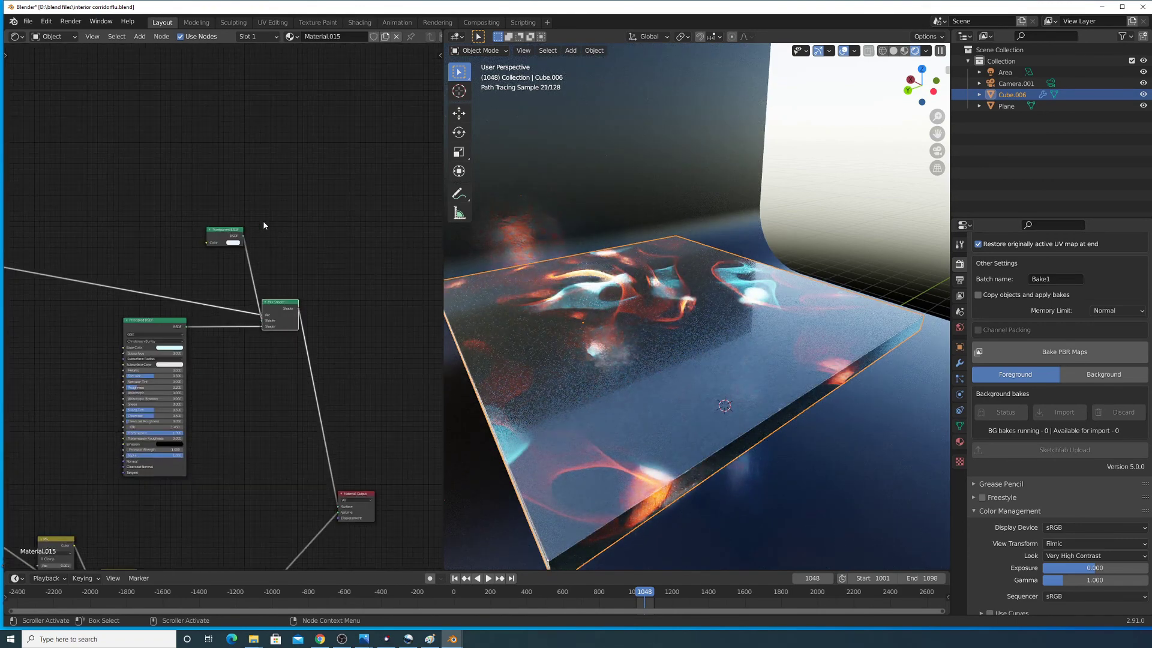
middle_click_drag(263, 224, 359, 197)
left_click_drag(318, 205, 297, 284)
- Bring the distant Light Path node close to the Principled BSDF and Mix Shader nodes
middle_click_drag(40, 235, 340, 265)
left_click_drag(194, 252, 321, 252)
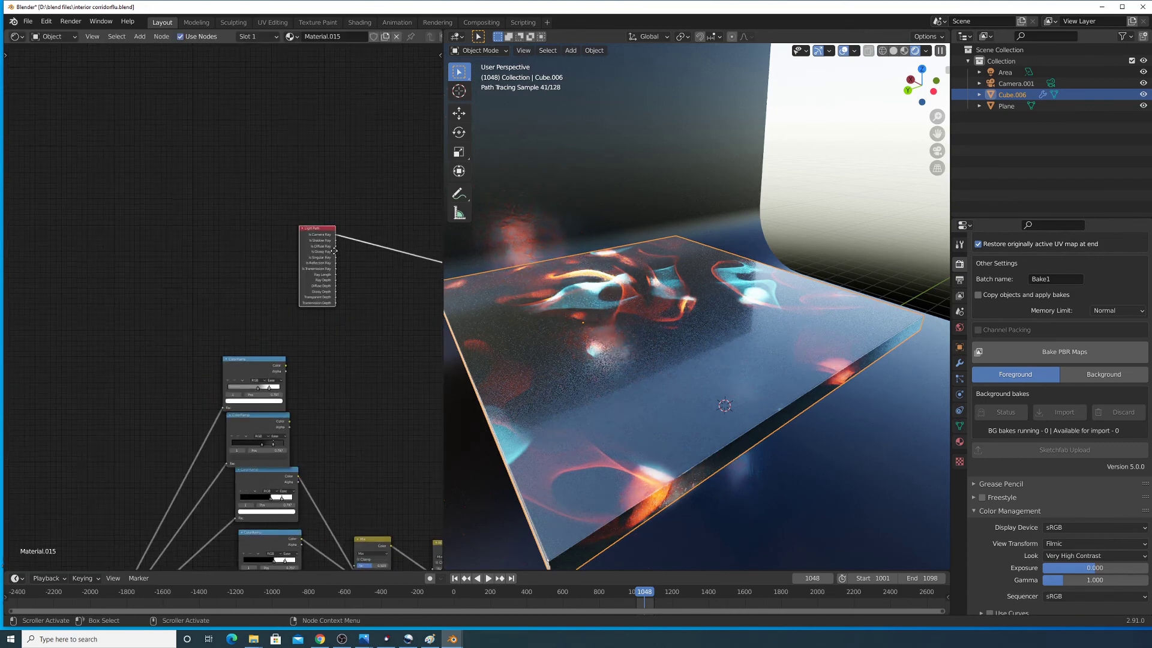
middle_click_drag(321, 252, 79, 255)
scroll(79, 253, "up", 1)
left_click_drag(86, 251, 276, 236)
scroll(275, 240, "up", 8)
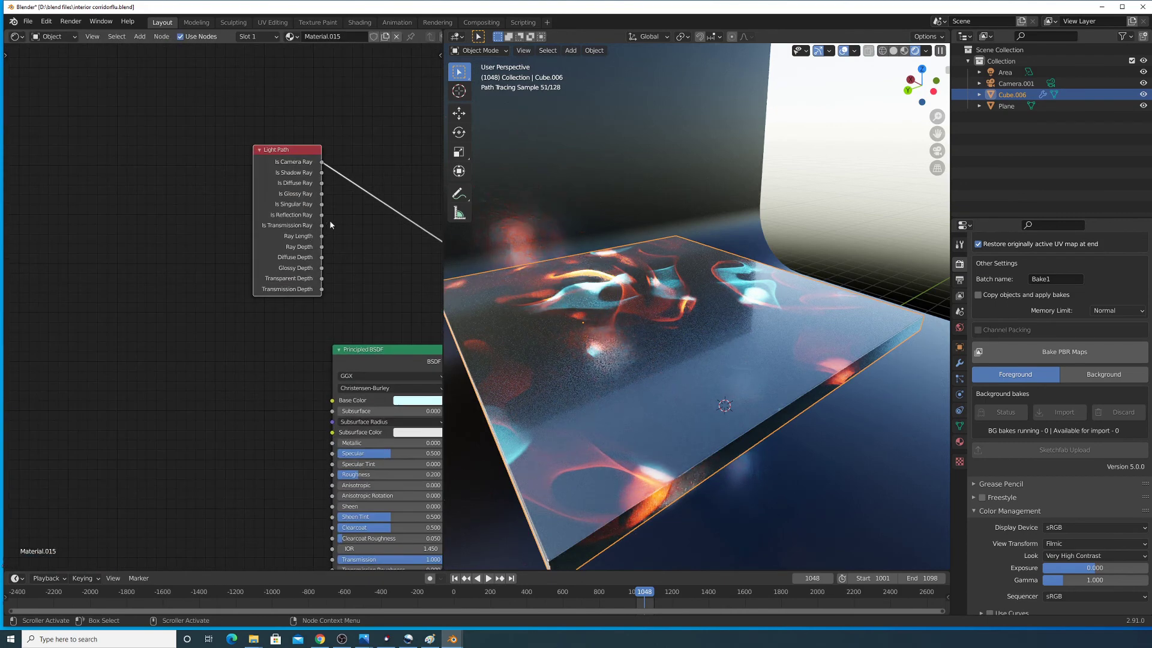
- Place the Transparent BSDF node directly above the Principled BSDF so the surface shader nodes are grouped together
middle_click_drag(342, 227, 72, 183)
scroll(251, 293, "down", 5)
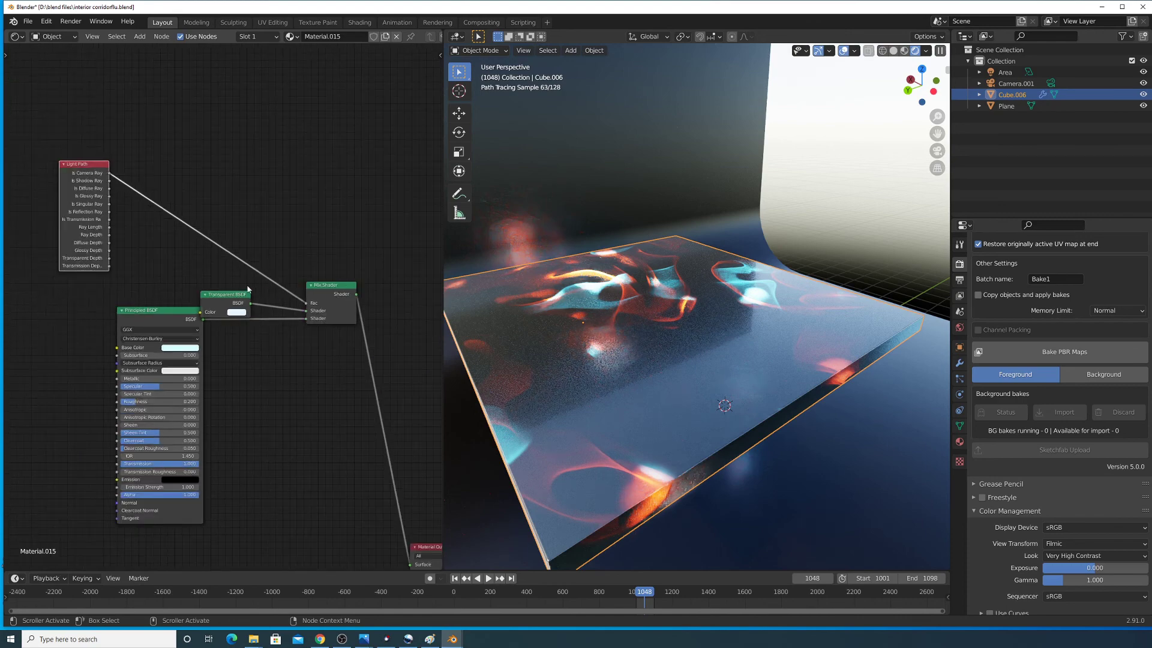
left_click_drag(228, 300, 180, 284)
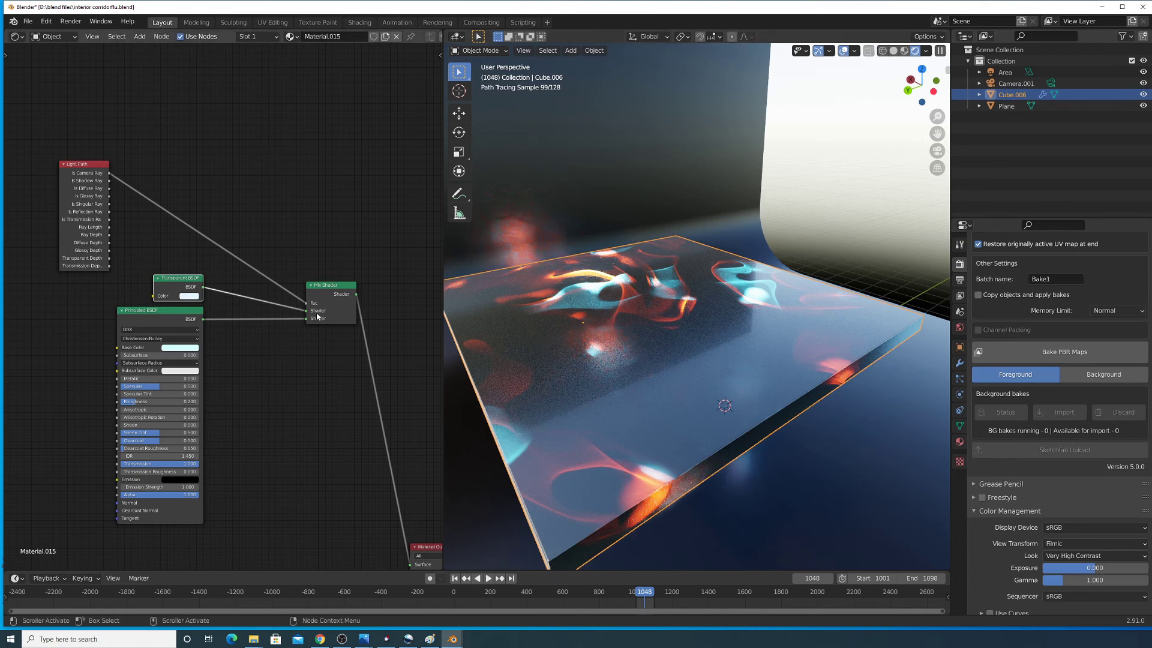
- Try wiring the Principled BSDF straight into the Material Output's Surface input, and restore the connection through the Mix Shader
middle_click_drag(339, 382, 248, 266)
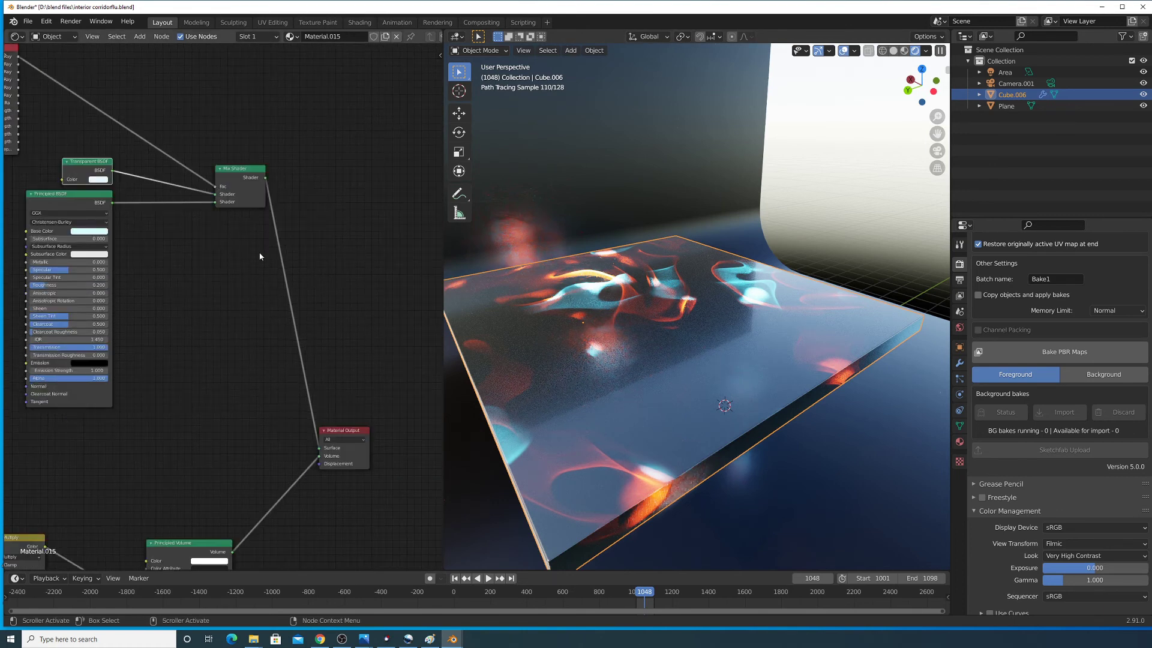
left_click_drag(214, 202, 325, 450)
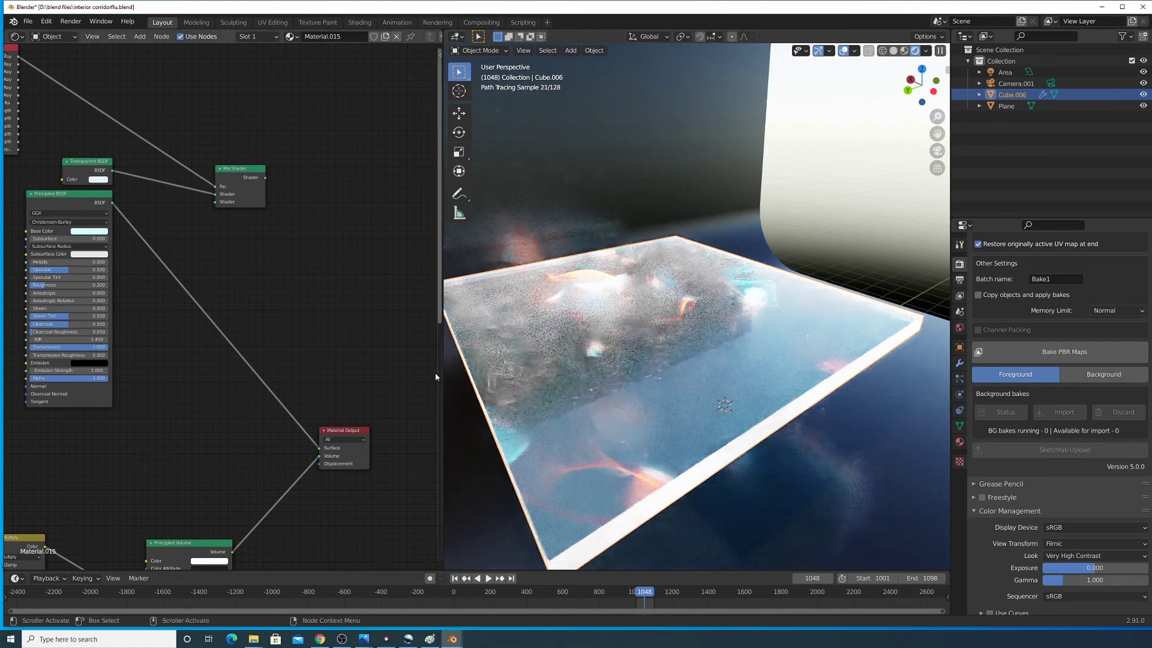
left_click_drag(319, 450, 229, 302)
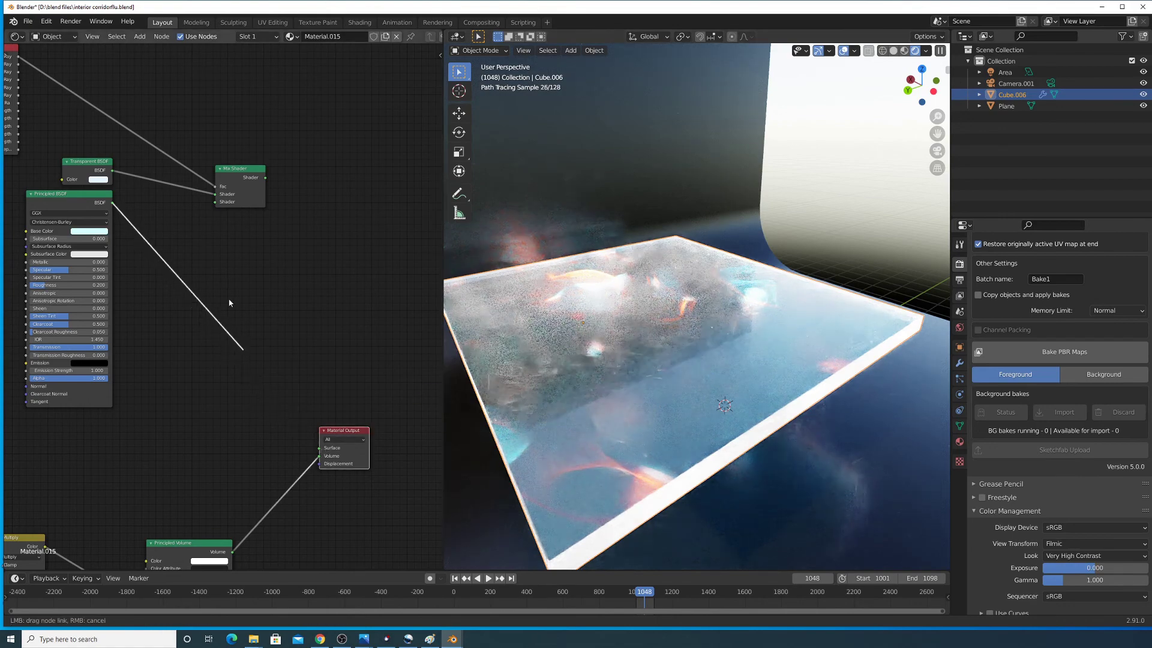
left_click_drag(218, 205, 319, 447)
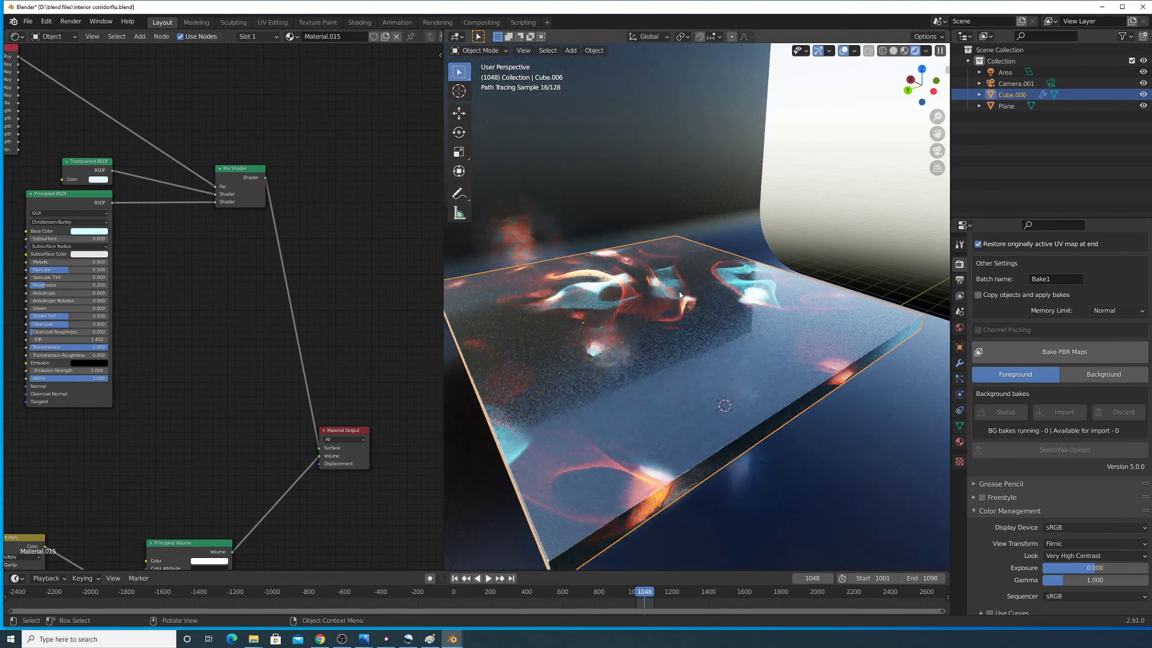
- Disconnect the Mix Shader from the Material Output's Surface input to isolate the Principled Volume, and inspect the slab
scroll(276, 312, "down", 4)
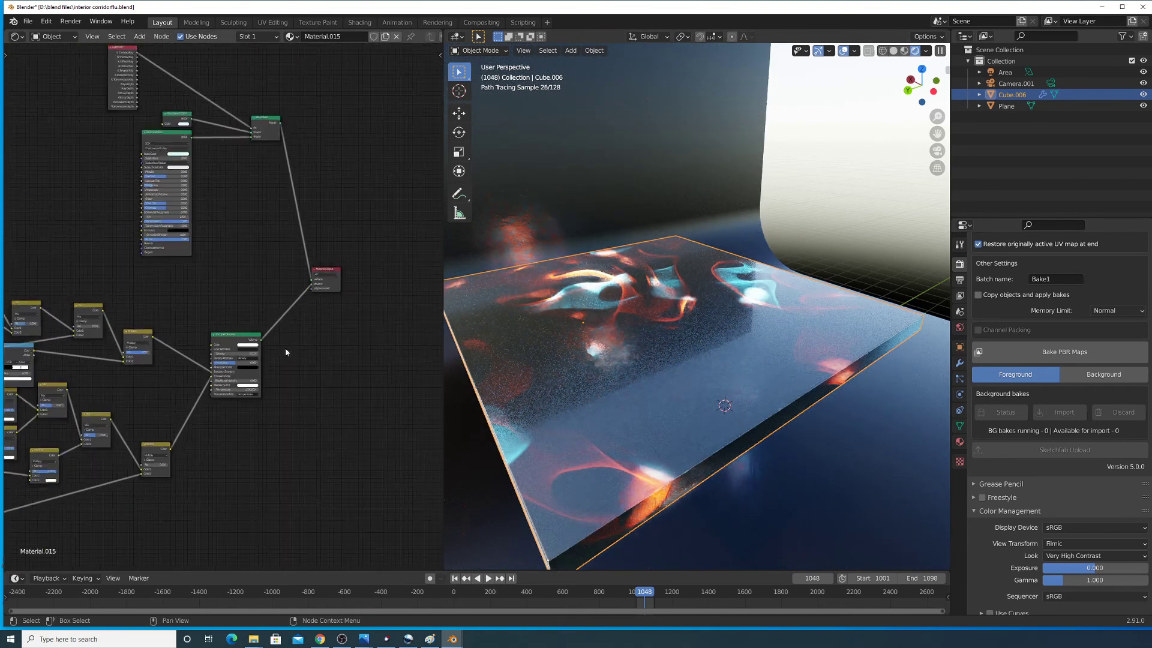
middle_click_drag(175, 317, 251, 332)
scroll(299, 285, "up", 6)
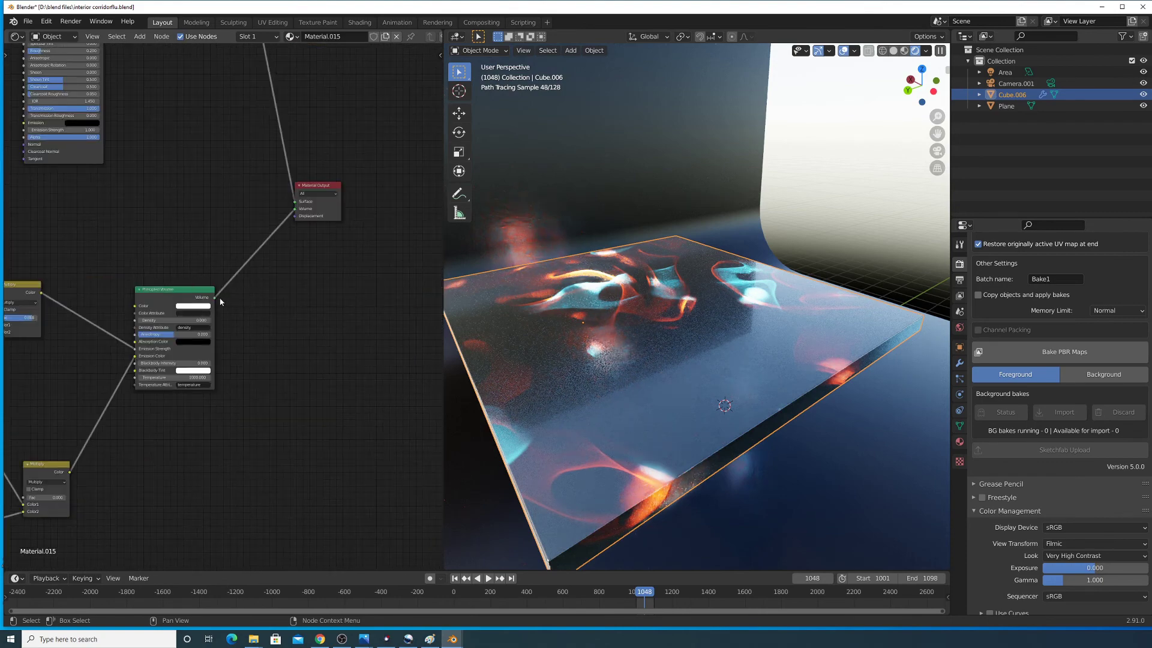
left_click_drag(295, 201, 268, 197)
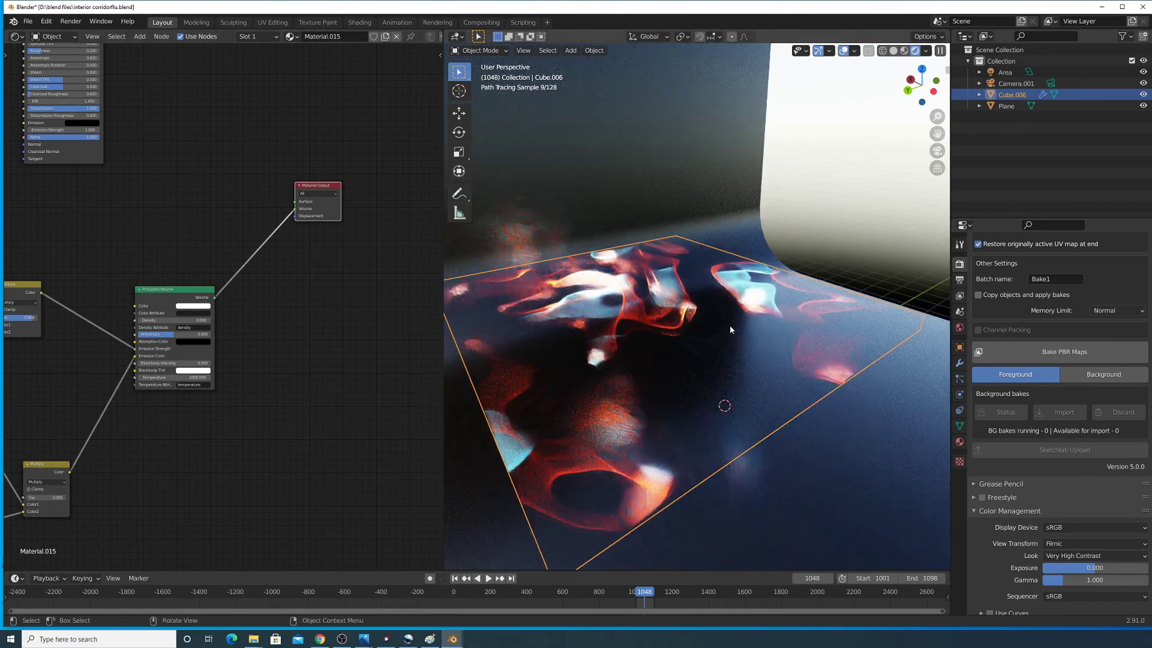
middle_click_drag(730, 325, 675, 327)
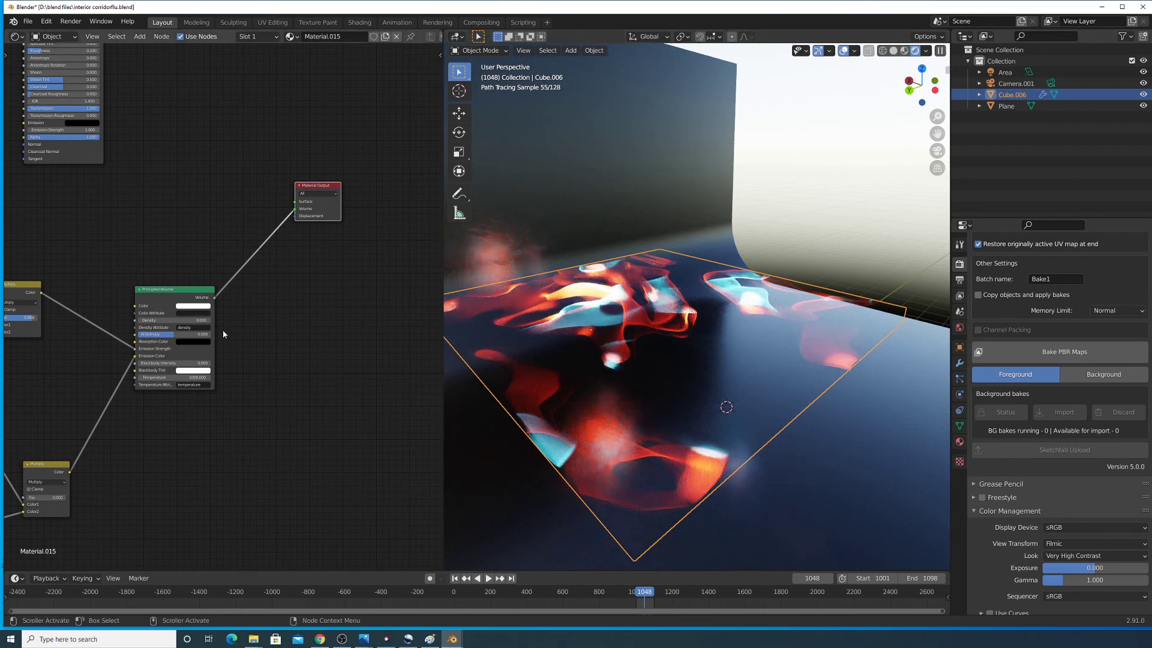
- Examine the Noise Texture, ColorRamp and mix nodes that feed the Principled Volume's emission inputs
middle_click_drag(174, 322, 404, 205)
scroll(229, 274, "down", 6)
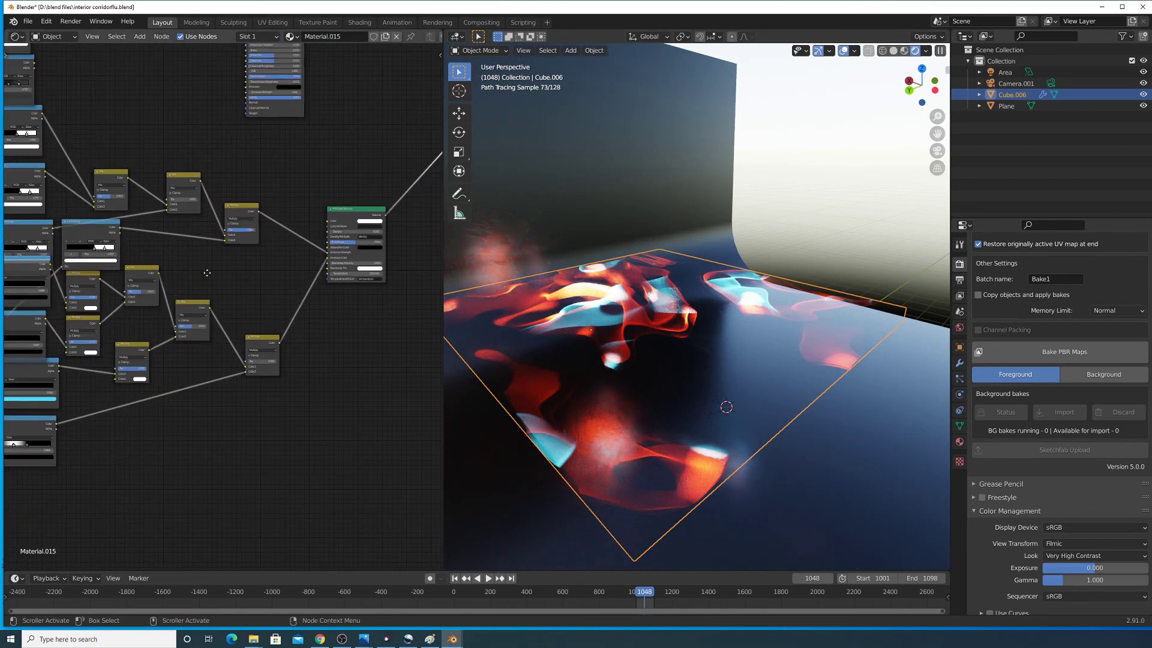
middle_click_drag(198, 295, 333, 253)
middle_click_drag(180, 318, 158, 304, "ctrl")
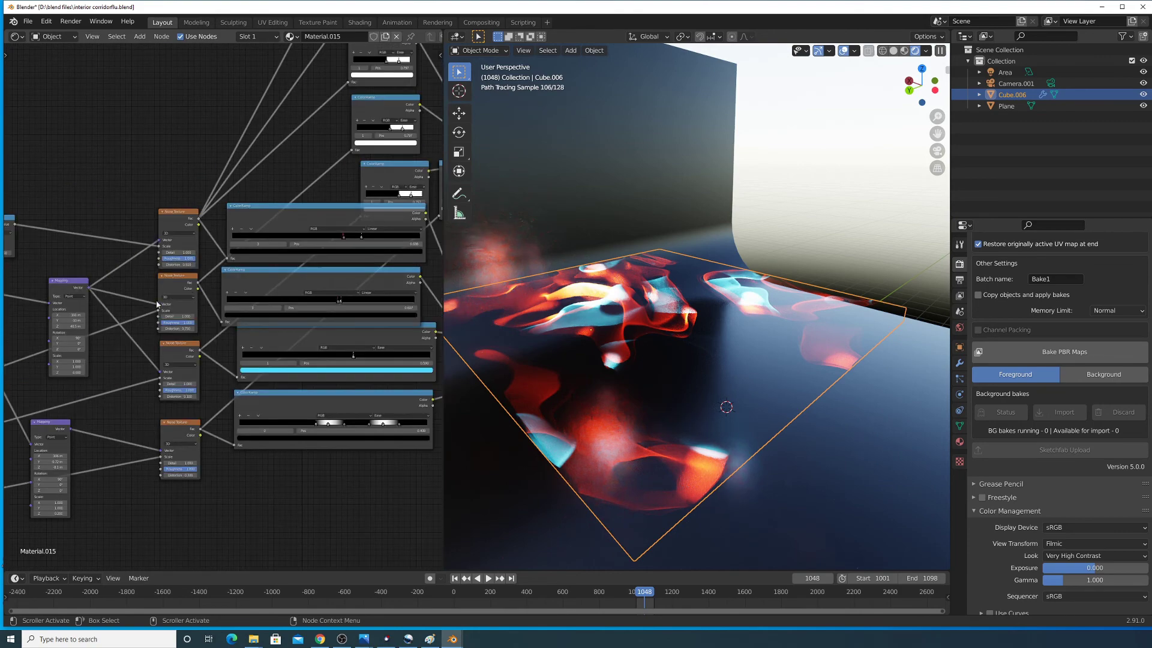
middle_click_drag(277, 281, 185, 261)
middle_click_drag(331, 243, 249, 244)
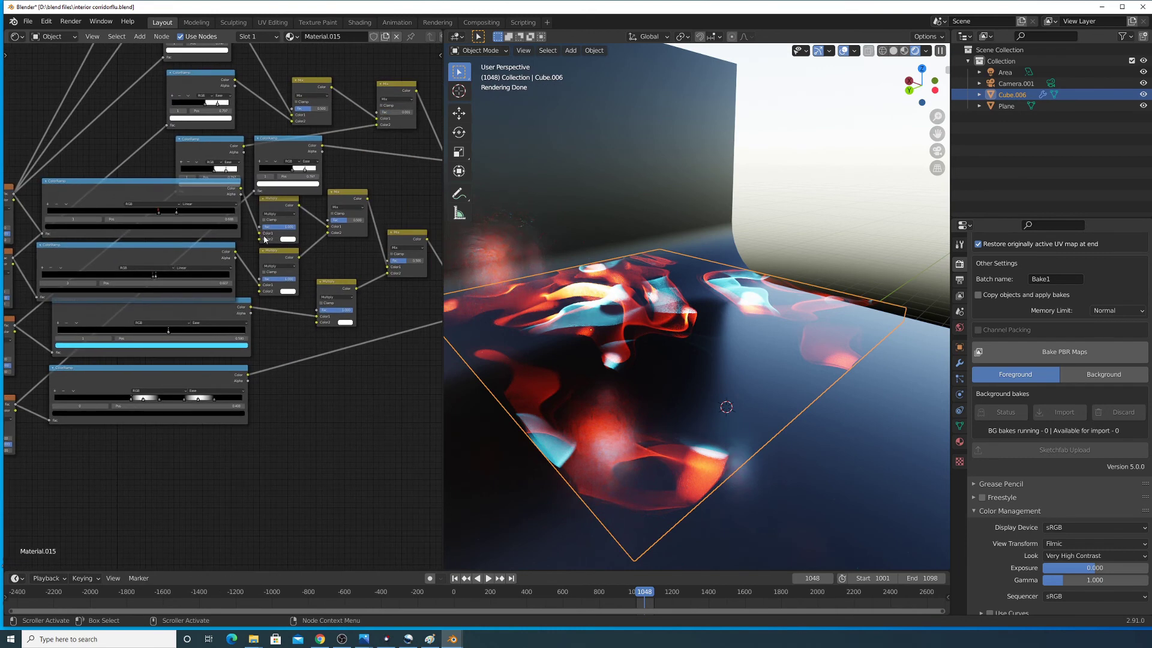
scroll(218, 257, "down", 5)
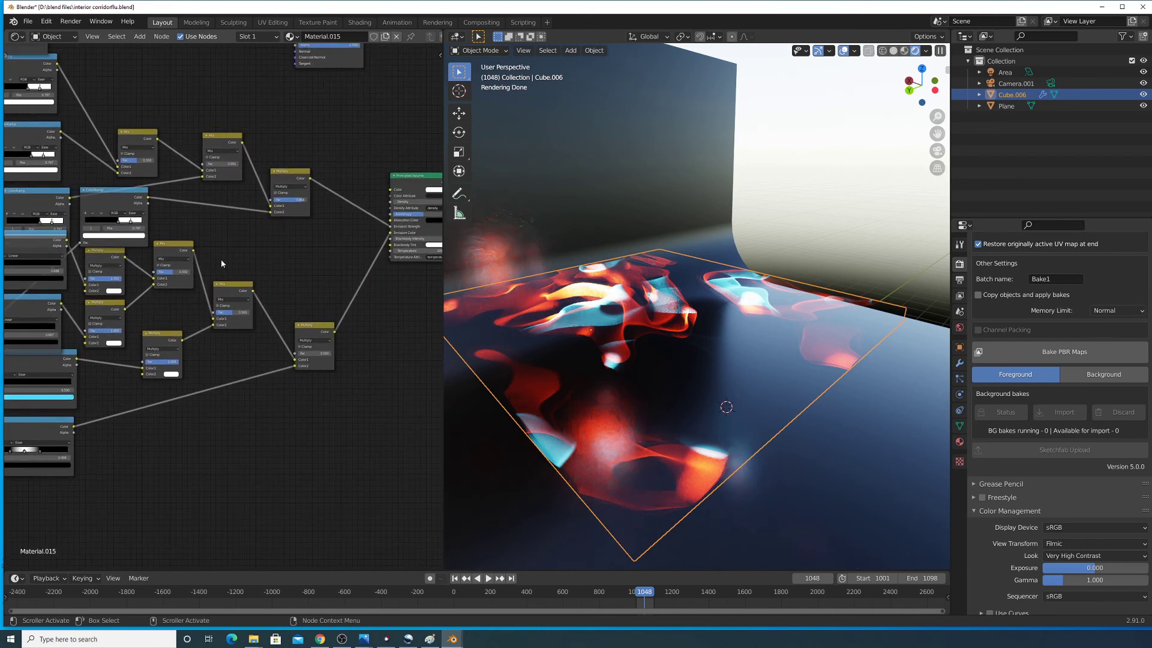
scroll(303, 236, "up", 4)
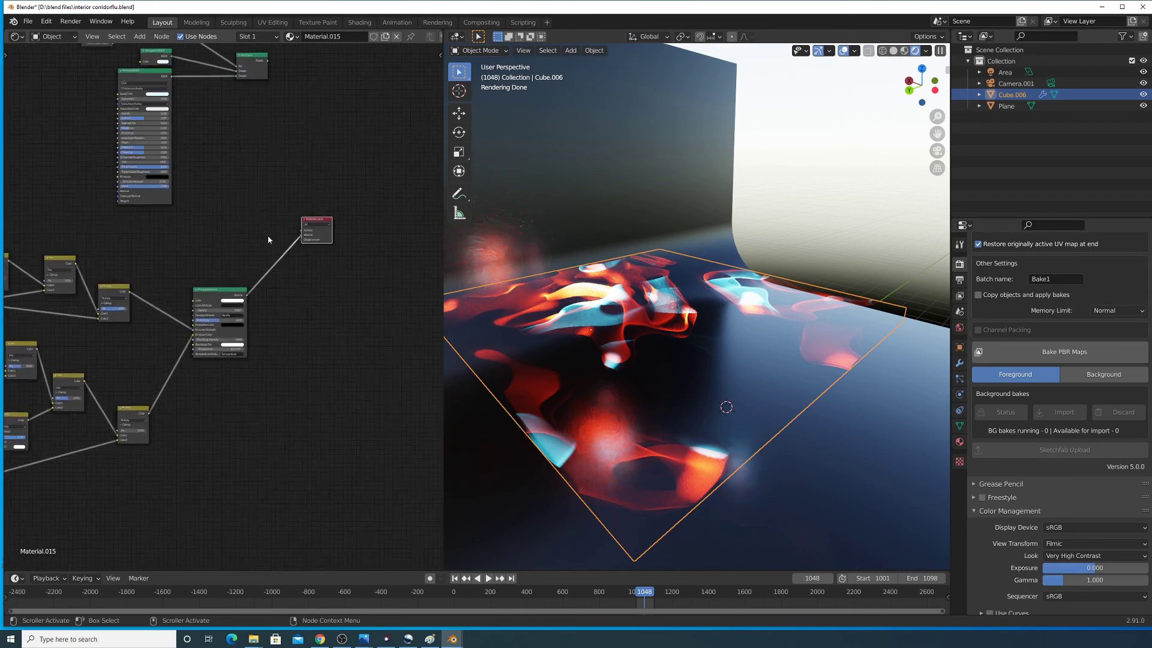
- Reconnect the Mix Shader to the Material Output's Surface input and inspect the slab from a higher angle
middle_click_drag(341, 201, 273, 263)
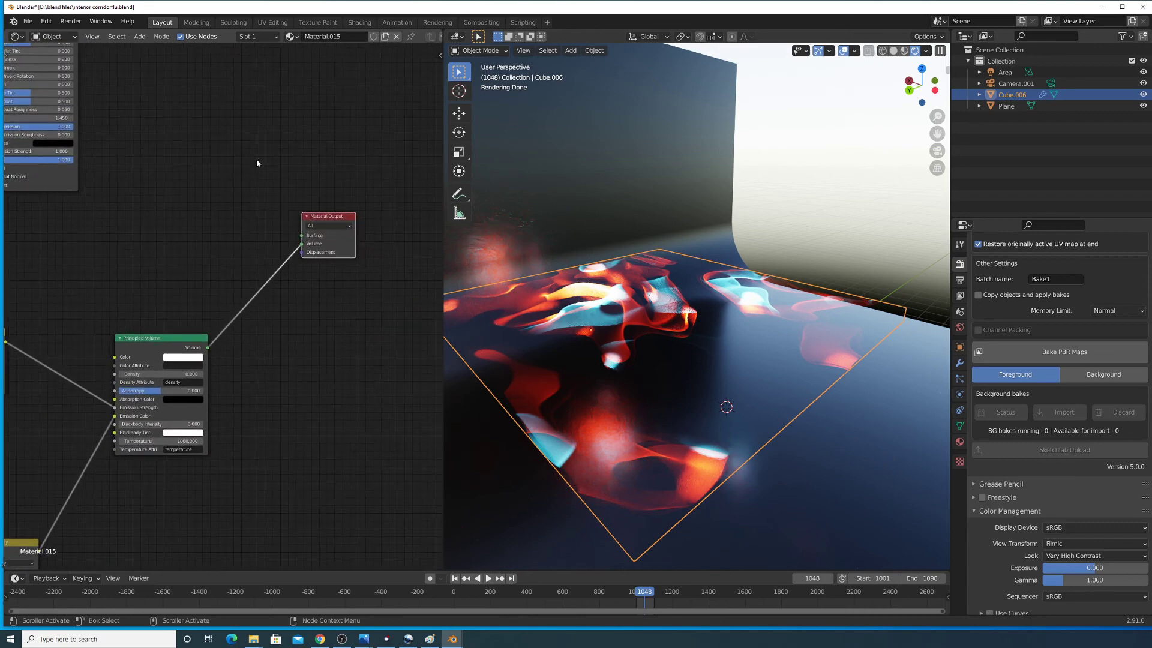
scroll(250, 81, "down", 3)
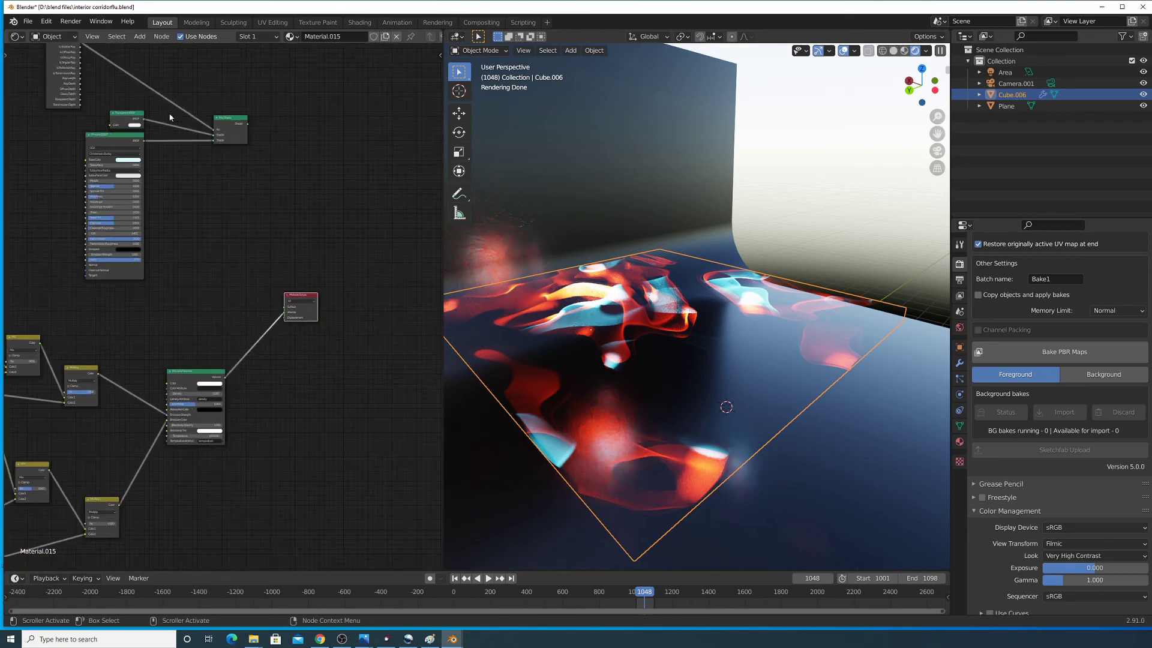
left_click_drag(246, 127, 286, 306)
middle_click_drag(736, 288, 708, 325)
scroll(712, 326, "up", 2)
- Try raising the scale Value node that drives the Multiply nodes to about 1.2
middle_click_drag(206, 356, 309, 275)
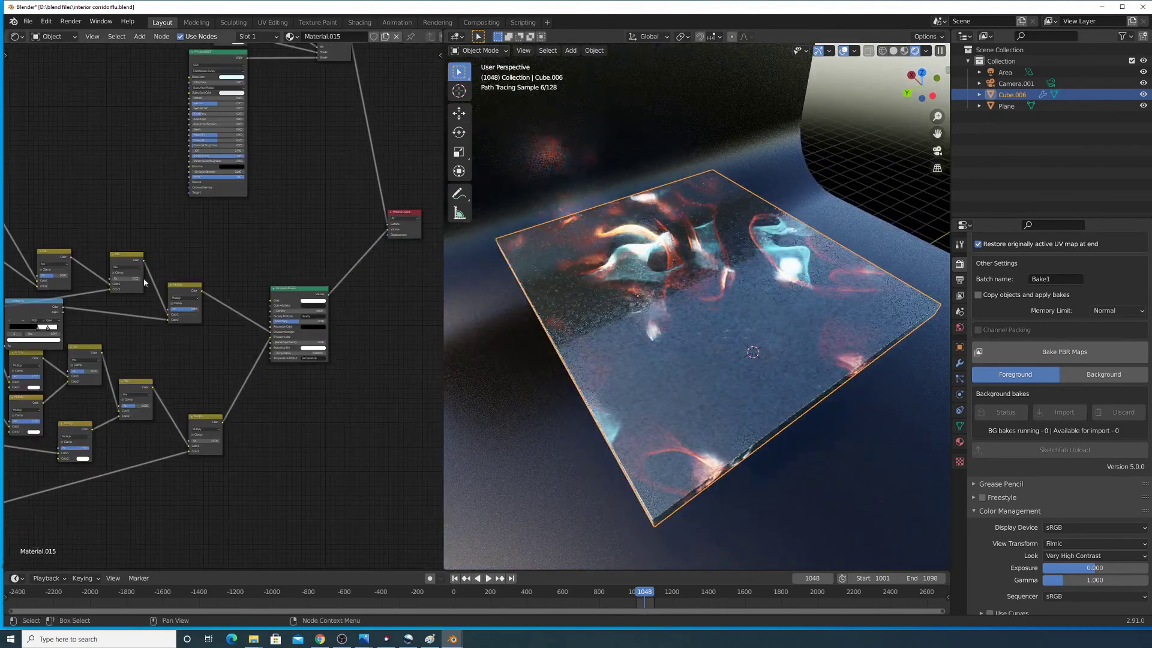
scroll(108, 294, "up", 4)
middle_click_drag(107, 294, 211, 232)
middle_click_drag(87, 335, 401, 180)
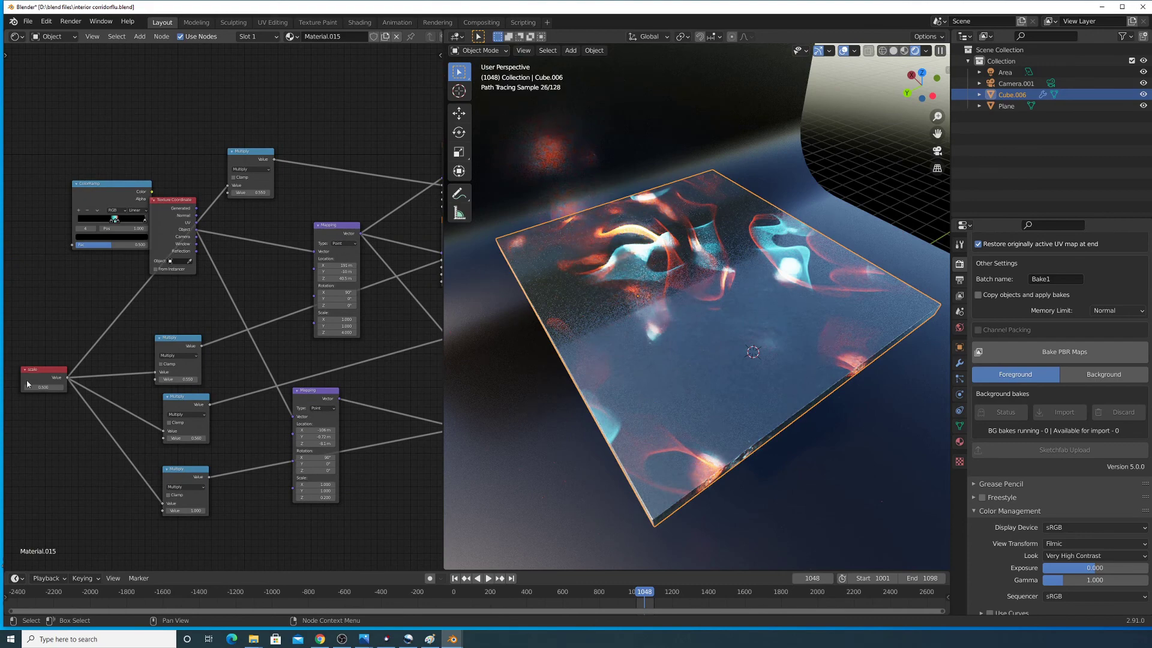
scroll(27, 380, "up", 2)
middle_click_drag(56, 381, 164, 367)
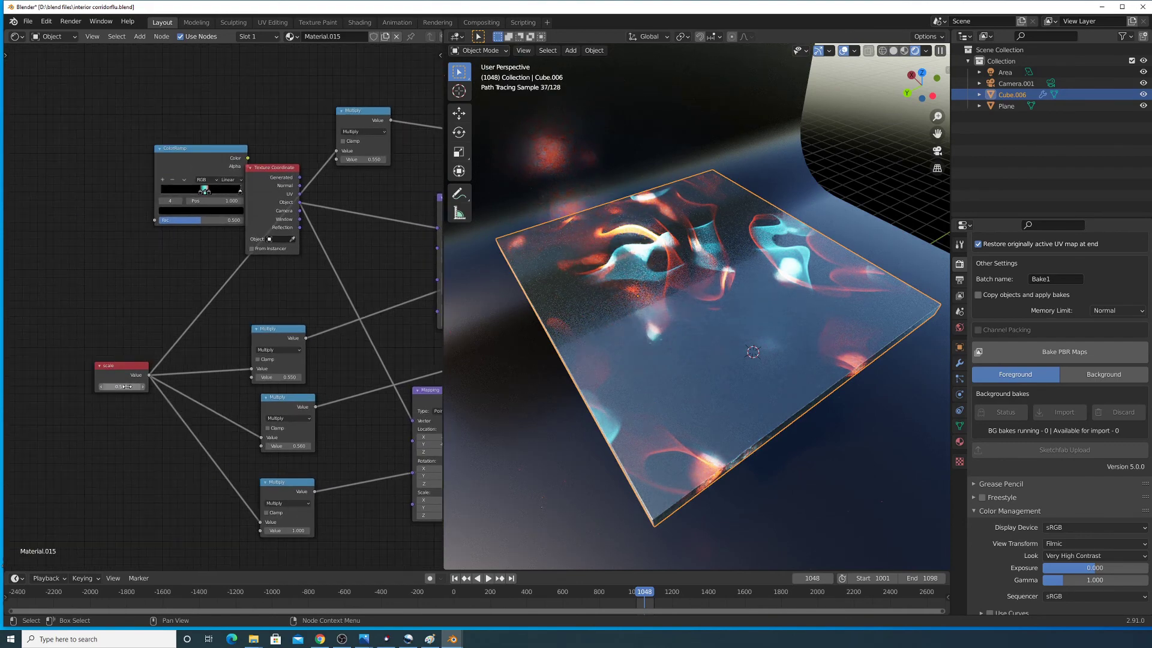
left_click_drag(122, 386, 164, 387)
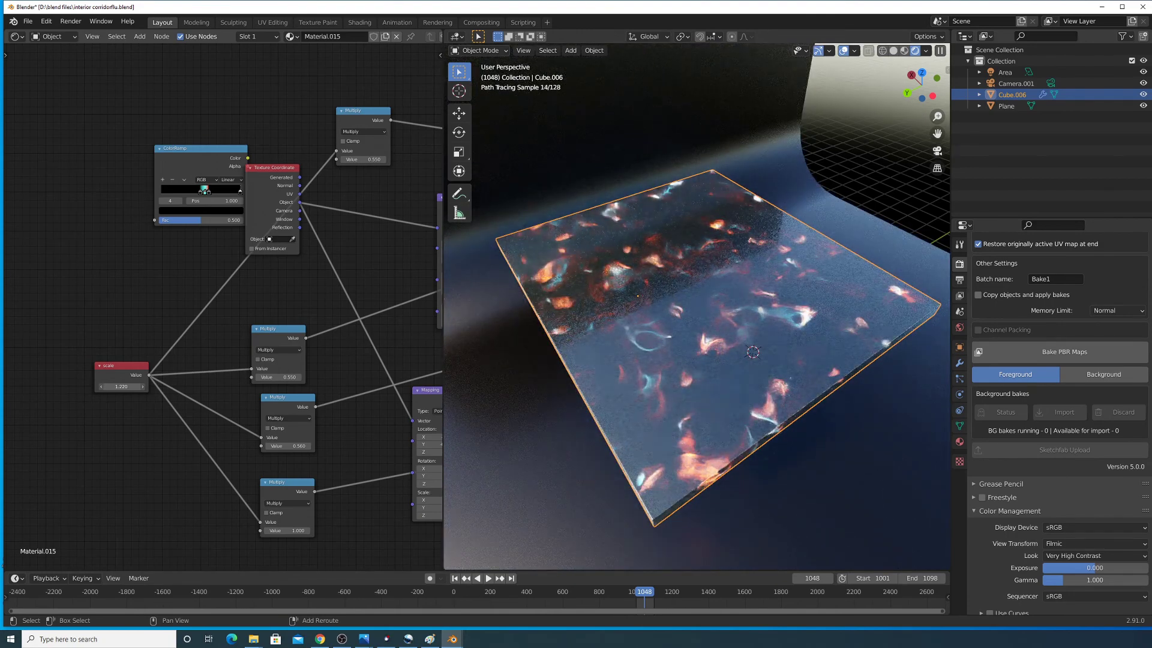
- Set the scale Value node to 0.26 to enlarge the glowing shapes inside the slab
left_click_drag(121, 386, 83, 386)
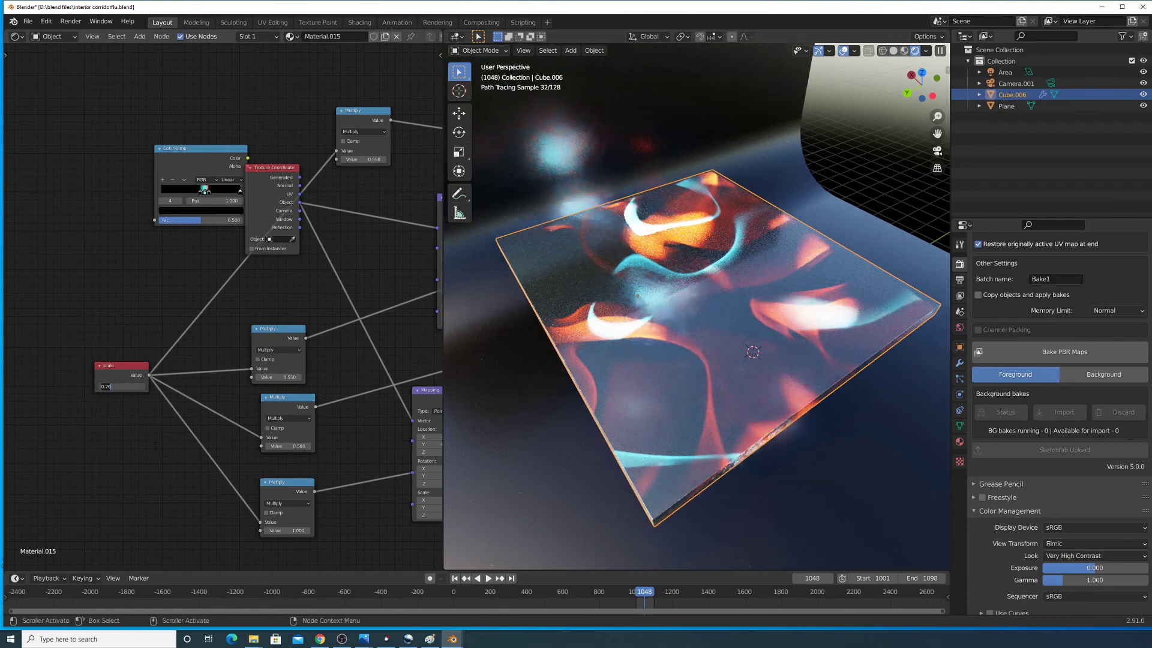
key("Return")
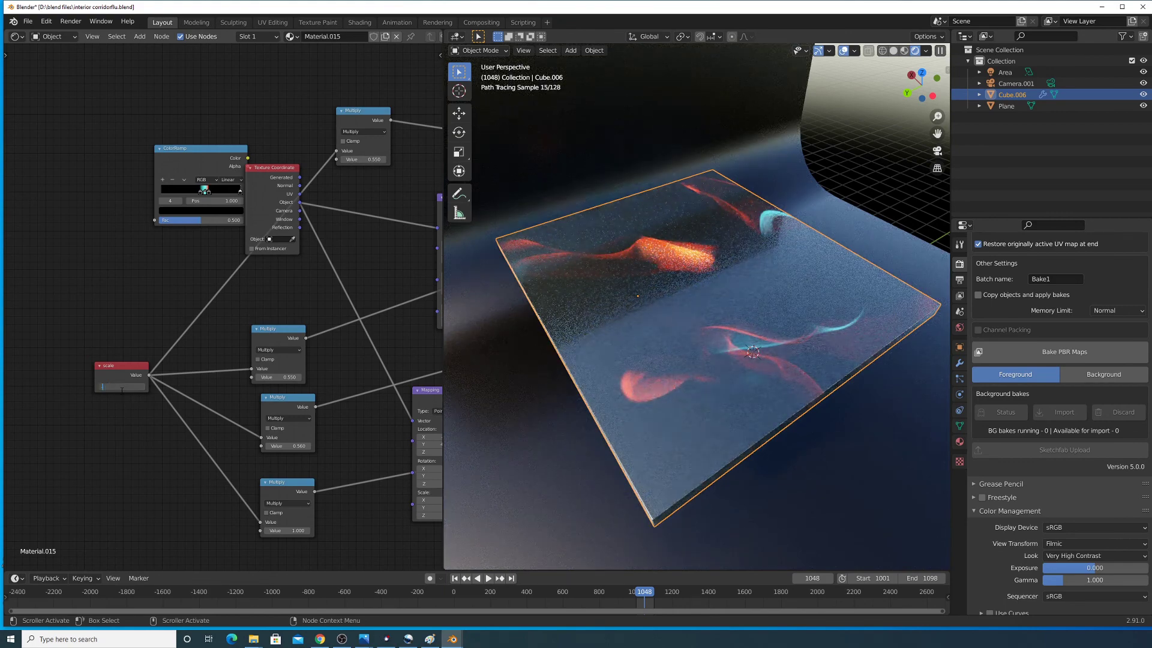
type("6")
key("Return")
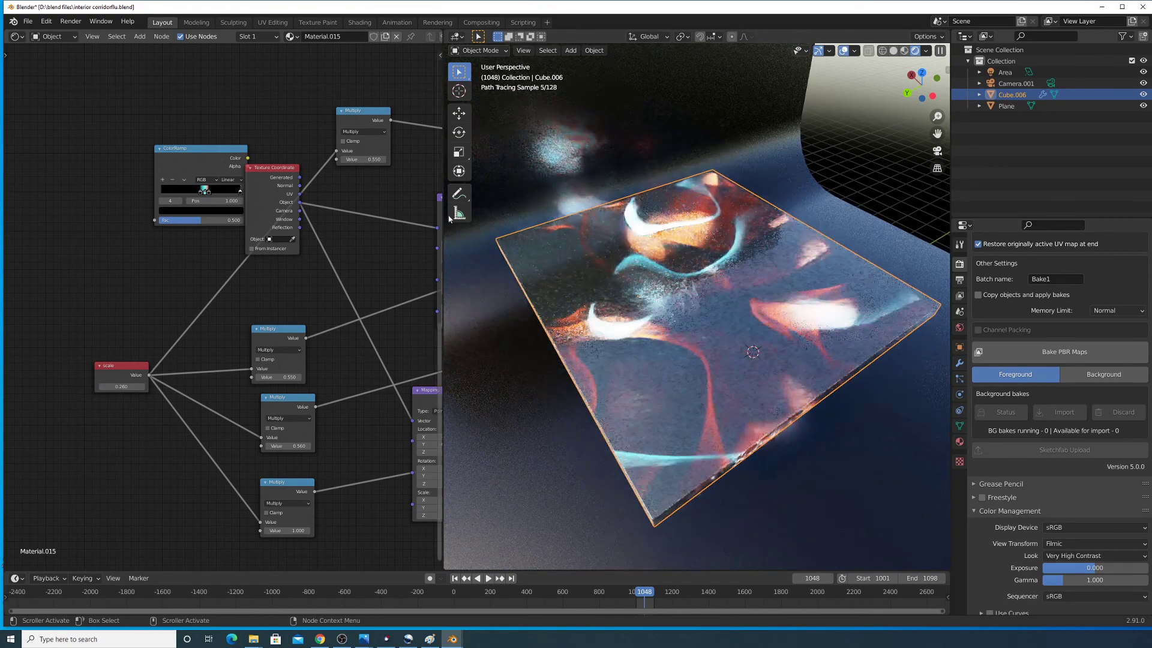
- Open the World settings and reset the Sky Texture background strength to its default of 1.000
middle_click_drag(629, 273, 638, 225)
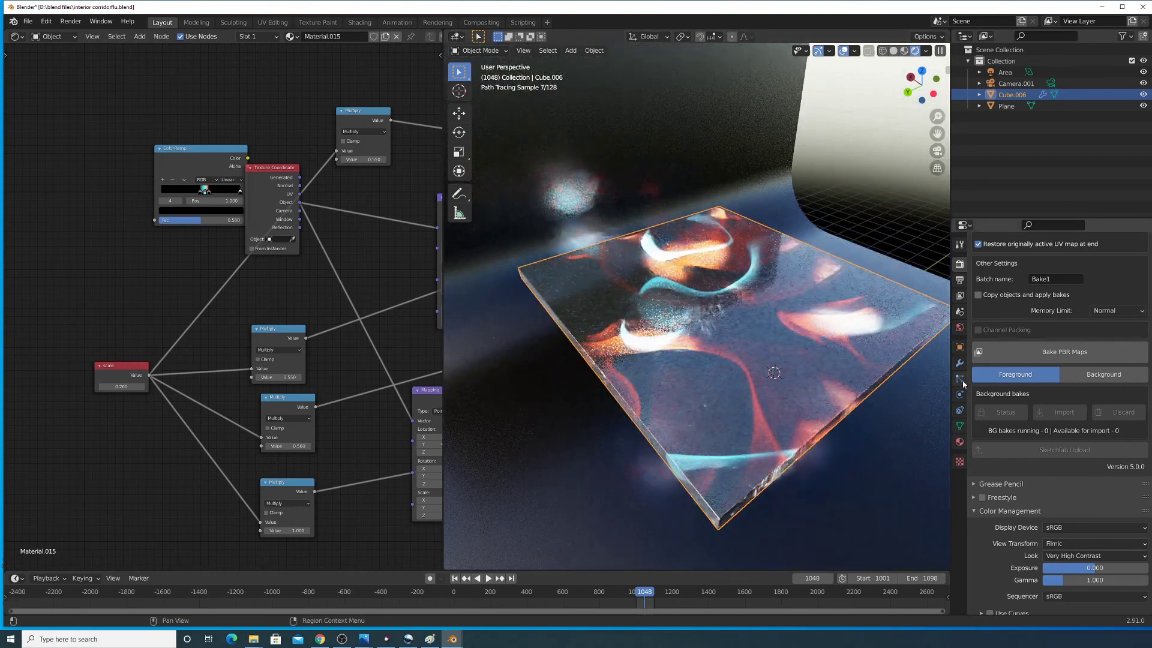
left_click(960, 328)
key("BackSpace")
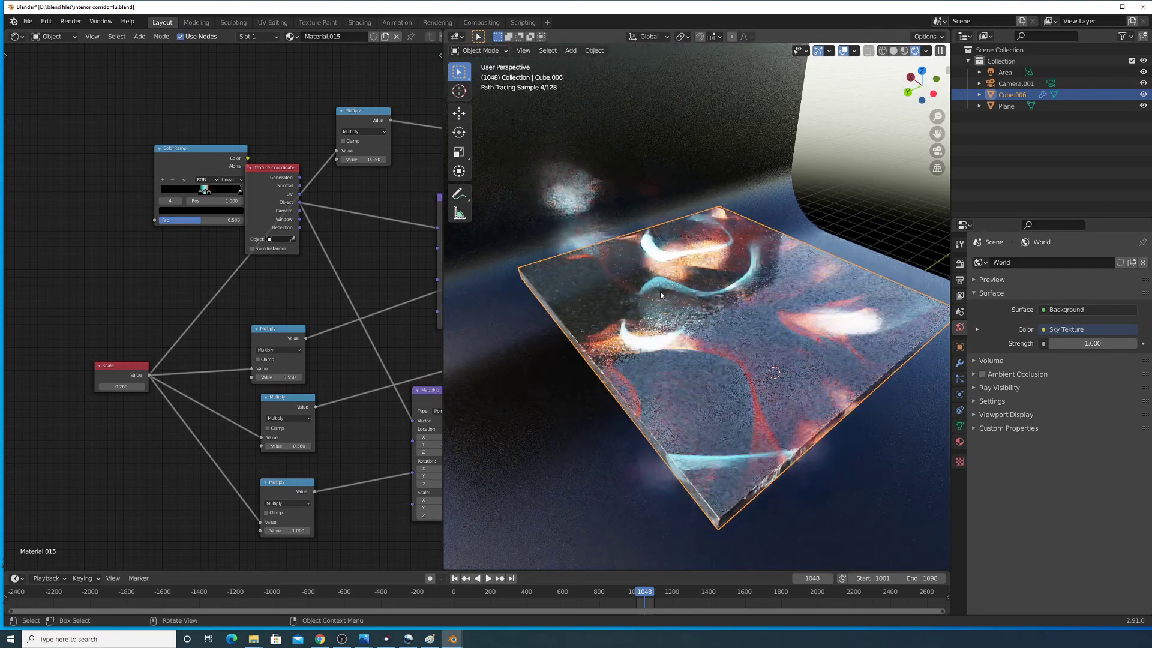
middle_click_drag(815, 281, 783, 274, "shift")
- Examine how the scale value runs through the Multiply nodes and how the Mapping nodes feed the Noise Textures
middle_click_drag(329, 290, 155, 286)
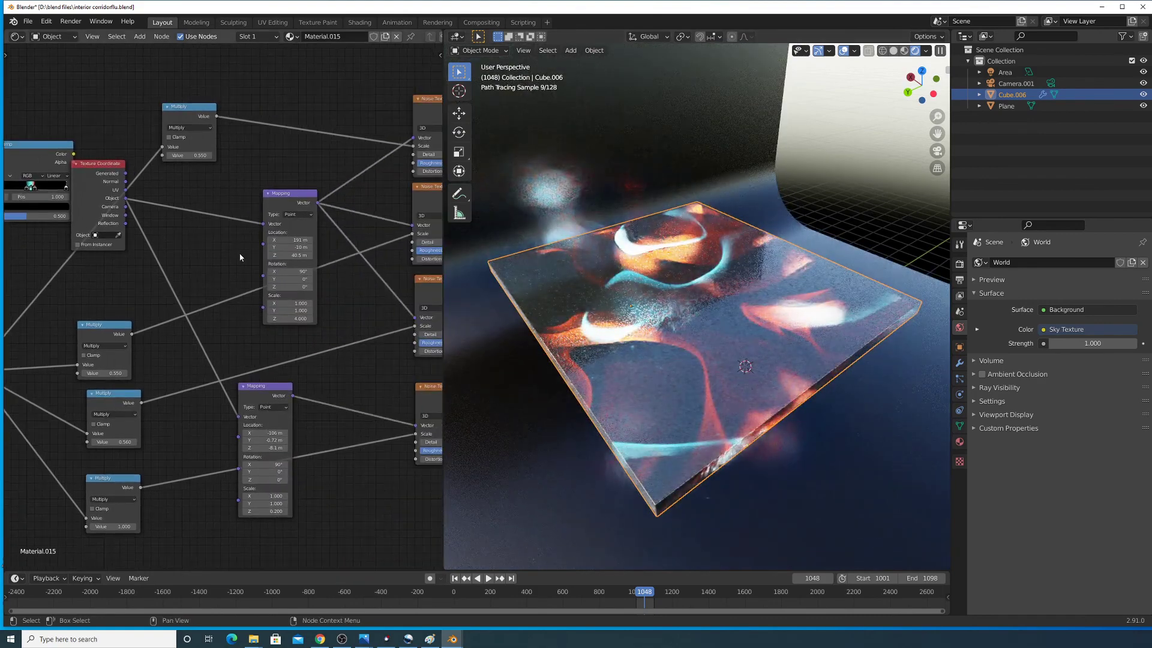
scroll(243, 258, "down", 2)
scroll(204, 249, "up", 3)
middle_click_drag(126, 232, 317, 168)
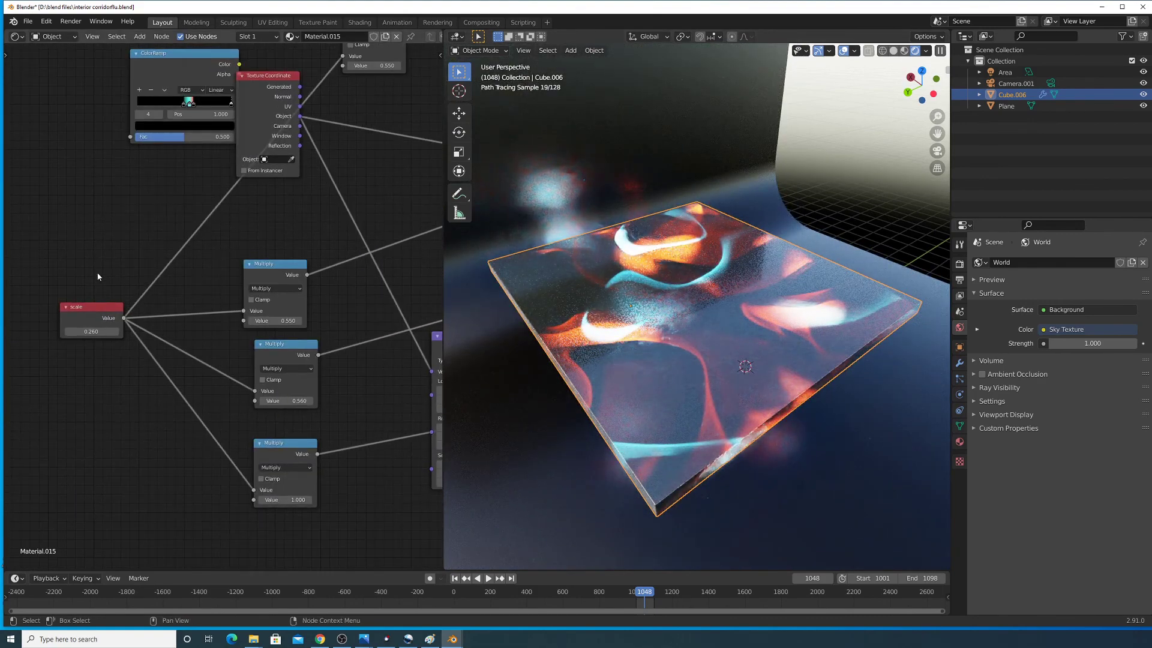
middle_click_drag(262, 306, 195, 328)
scroll(211, 318, "up", 1)
scroll(203, 329, "down", 2)
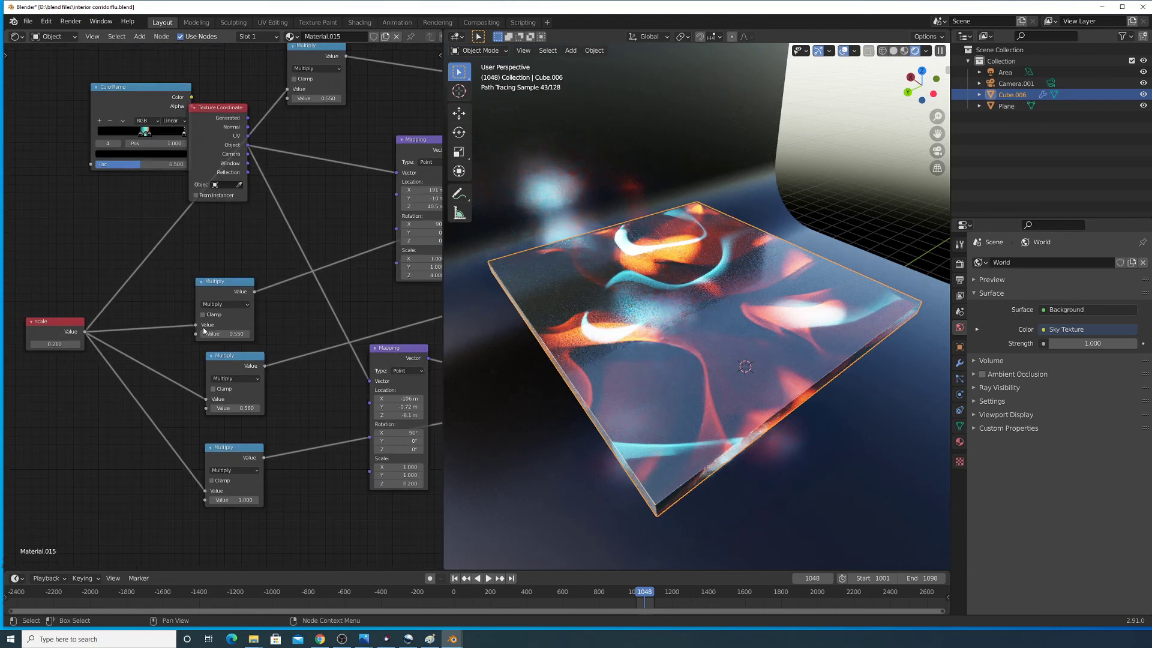
middle_click_drag(292, 344, 175, 373)
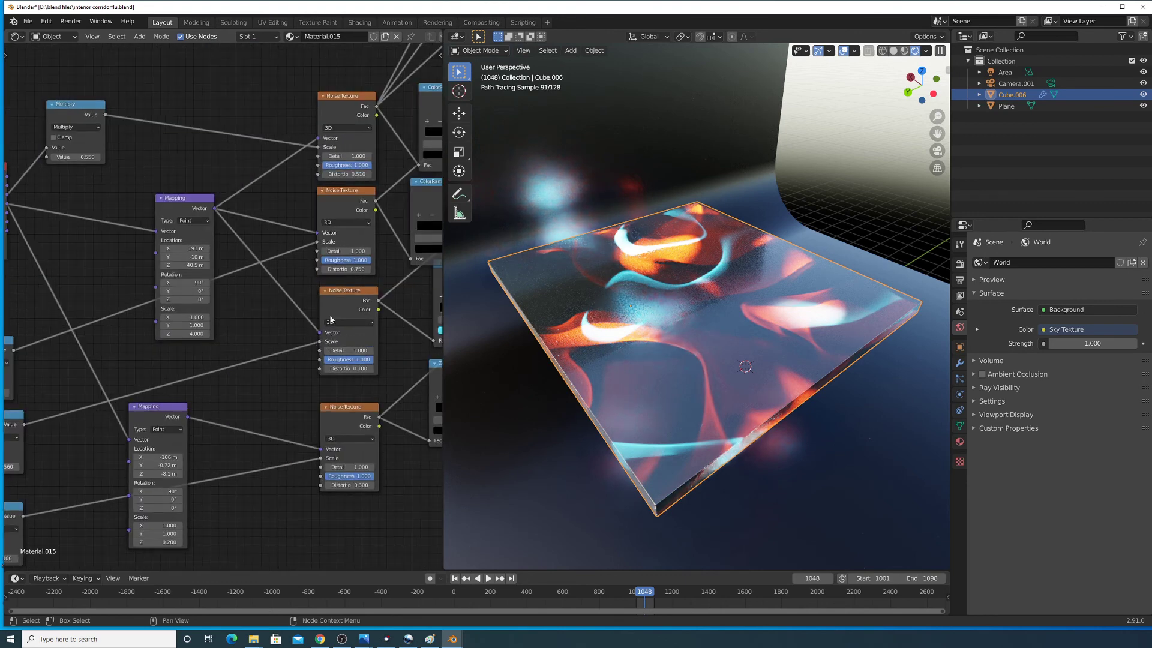
middle_click_drag(343, 303, 279, 326)
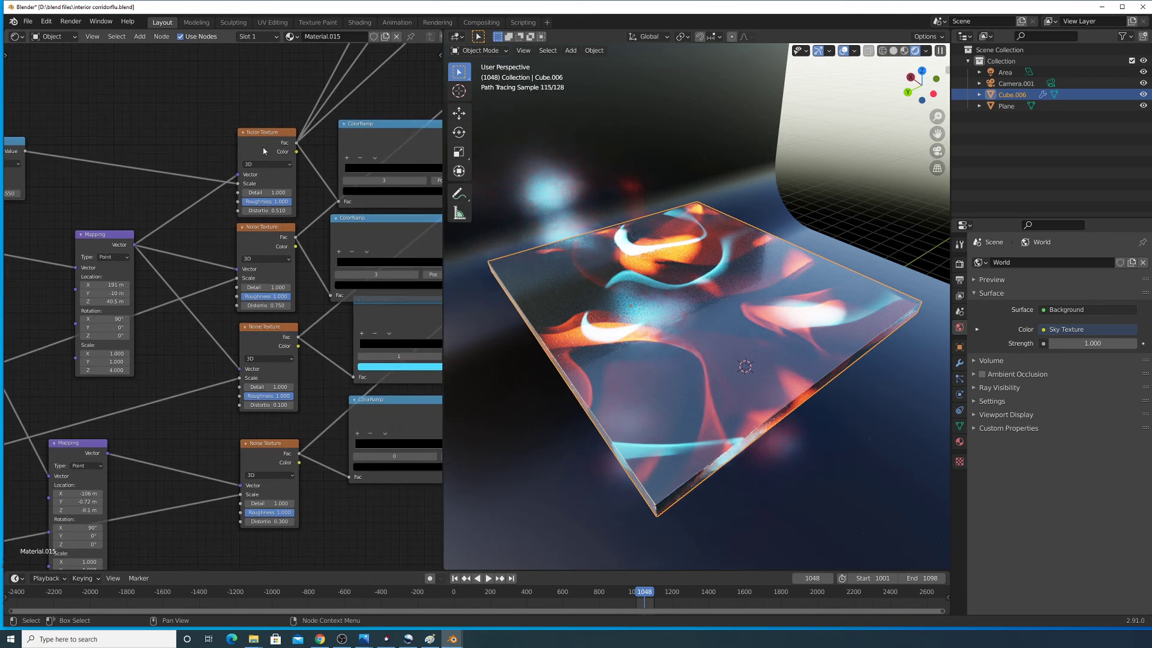
- Reposition the two Mapping nodes between the Texture Coordinate and Noise Texture nodes so both stand clear
middle_click_drag(237, 199, 267, 282)
left_click_drag(245, 266, 213, 225)
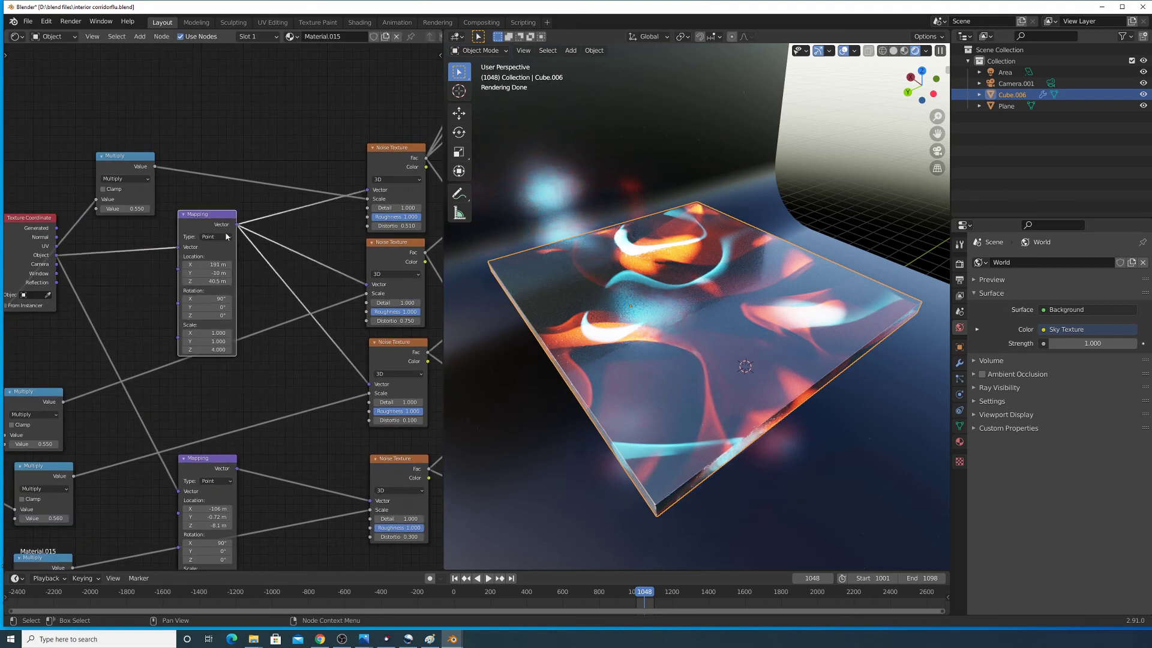
middle_click_drag(241, 250, 201, 234)
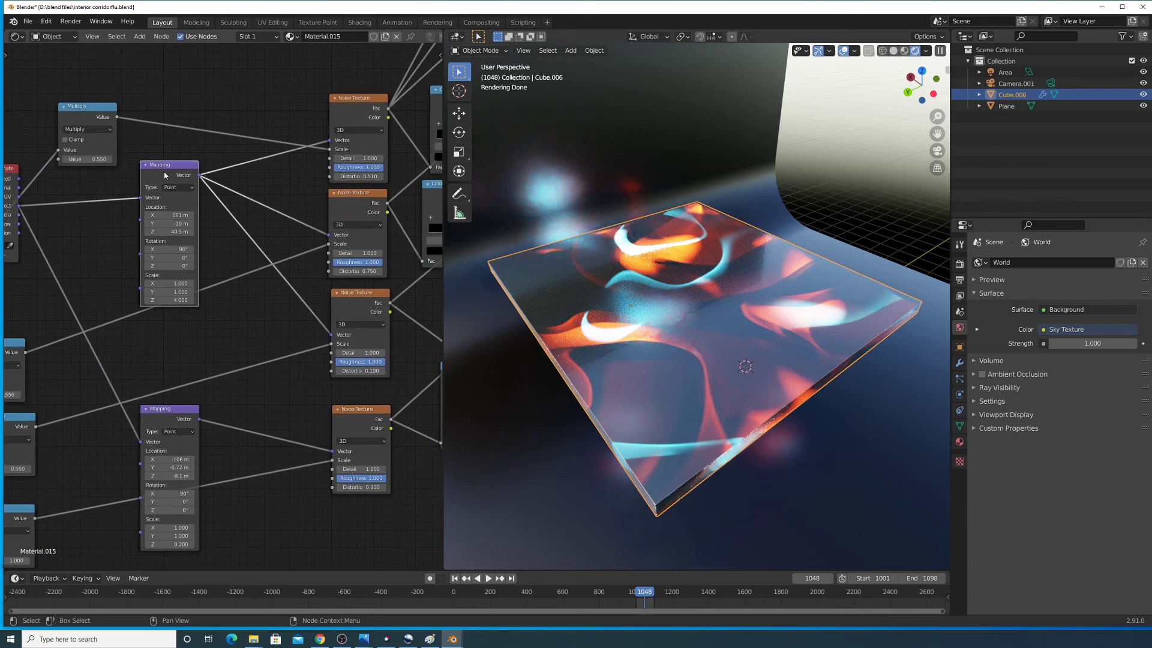
scroll(236, 219, "down", 3)
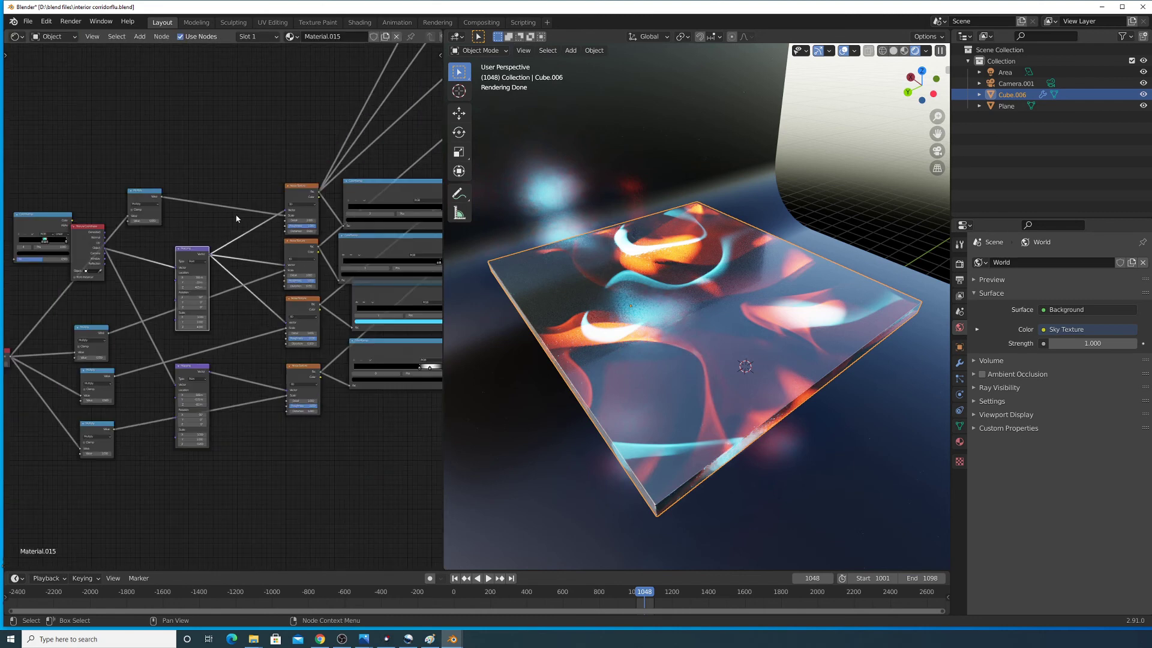
scroll(237, 218, "up", 3)
middle_click_drag(237, 219, 289, 257)
scroll(268, 279, "up", 3)
left_click_drag(239, 252, 247, 226)
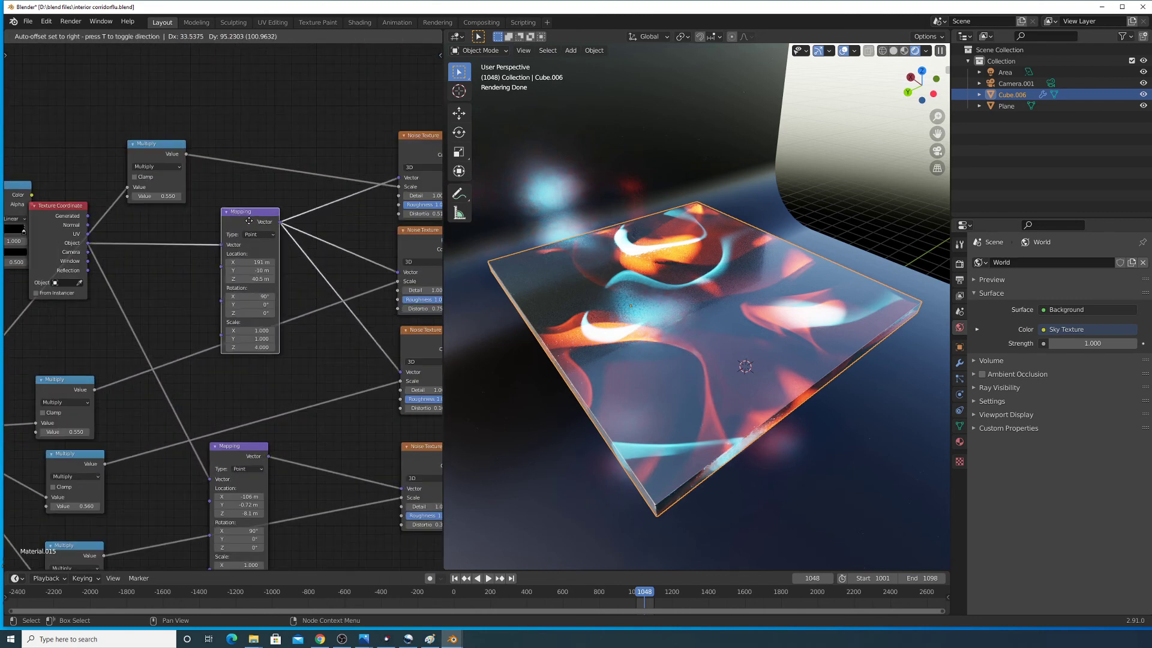
middle_click_drag(282, 418, 249, 320)
left_click_drag(208, 355, 248, 327)
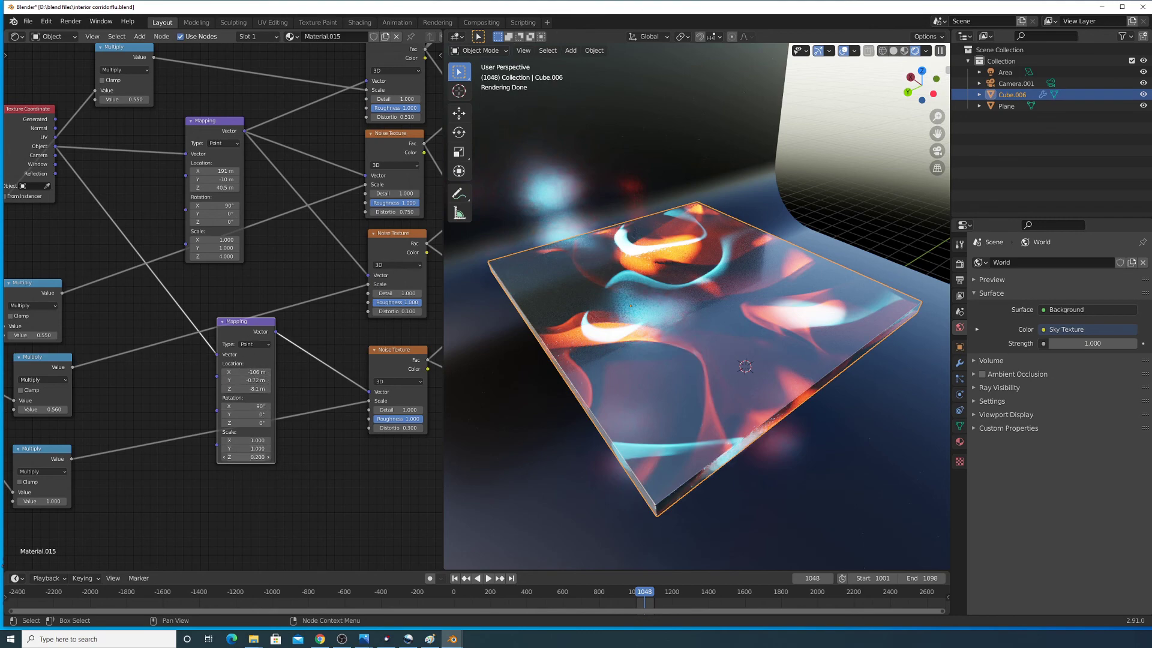
- Try a Z scale of -12.2 on the lower Mapping node and larger Z and Y scales on the upper one, reverting each change
left_click_drag(246, 457, 180, 457)
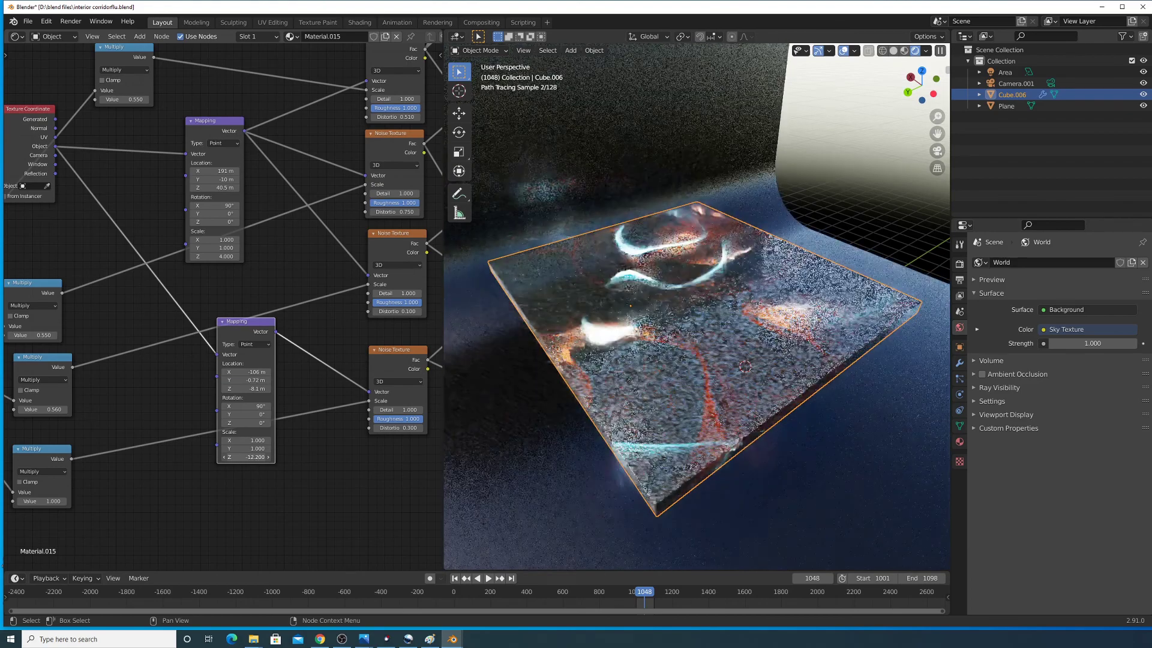
right_click(246, 457)
left_click_drag(214, 256, 276, 256)
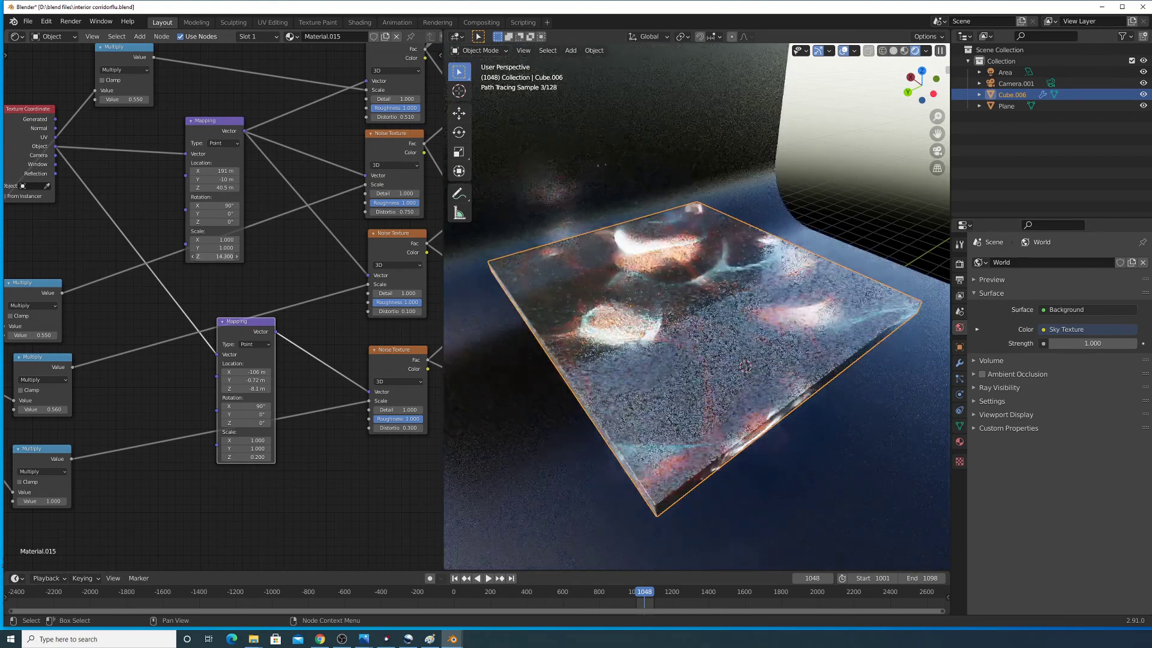
key("ctrl+z")
left_click_drag(204, 239, 249, 248)
key("ctrl+z")
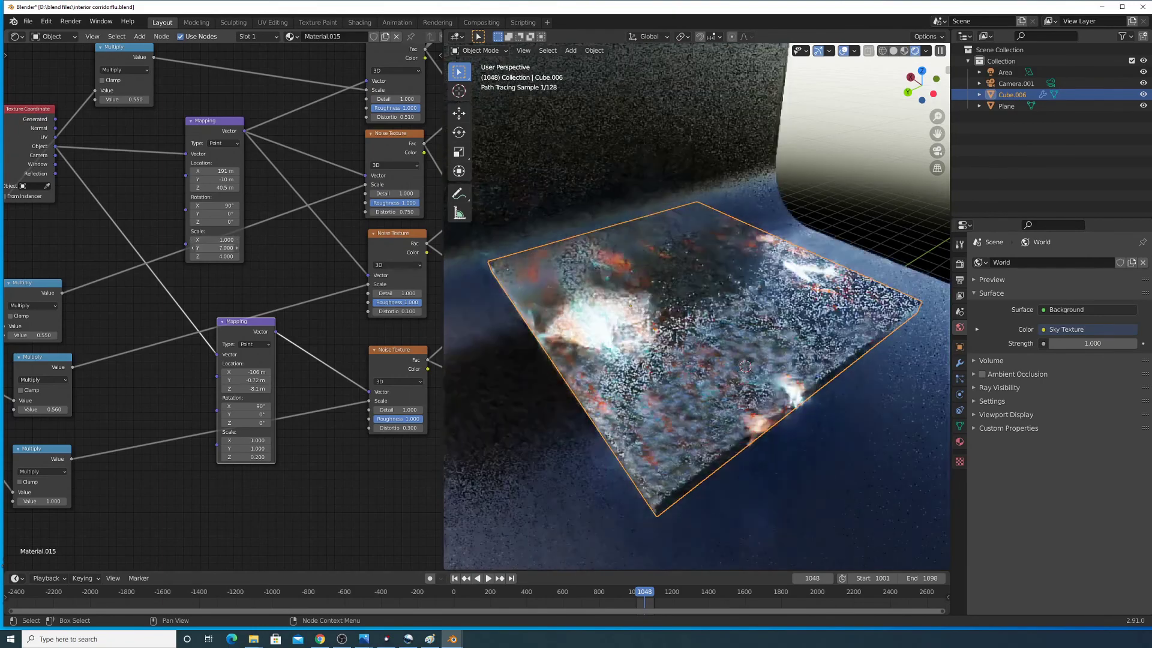
key("ctrl+z")
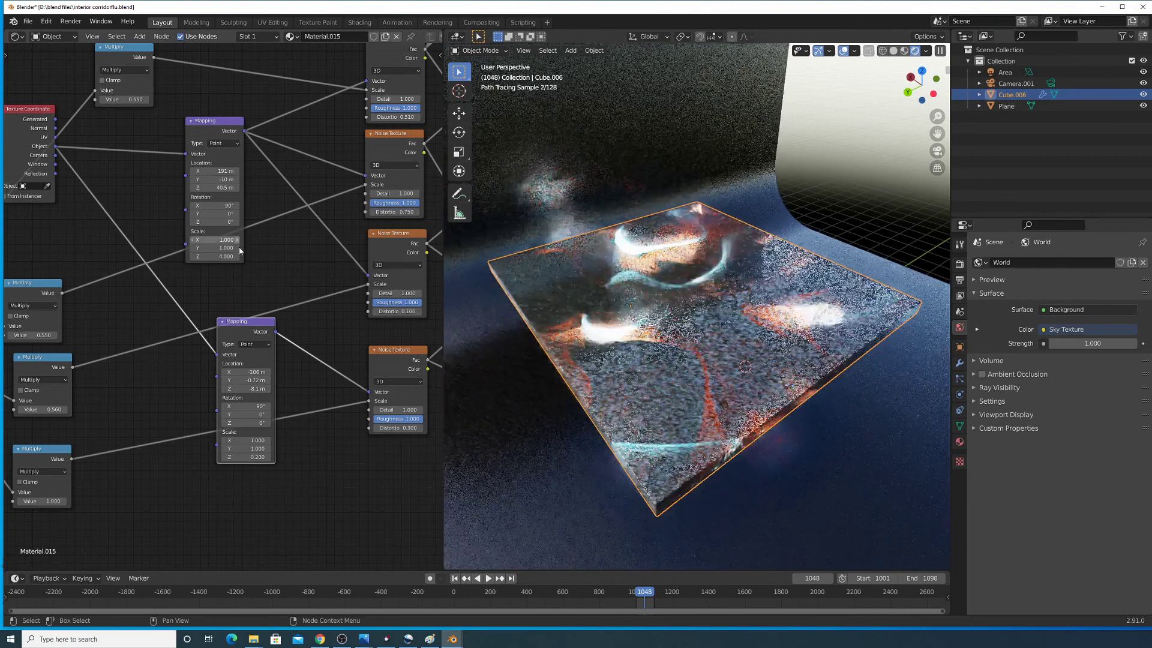
- Move the white ColorRamp that feeds the final emission-strength Multiply node below the stack of wide ColorRamp nodes
middle_click_drag(694, 350, 683, 338)
middle_click_drag(287, 299, 160, 337)
scroll(352, 343, "down", 5)
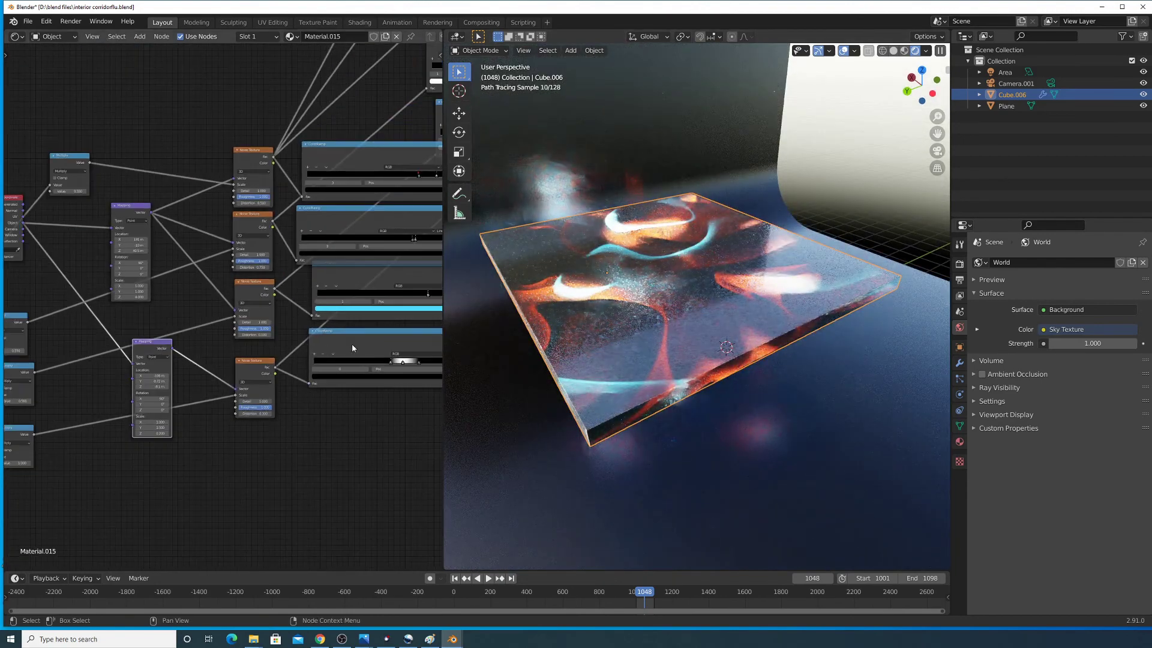
middle_click_drag(351, 343, 242, 363)
scroll(287, 330, "down", 1)
scroll(287, 329, "up", 1)
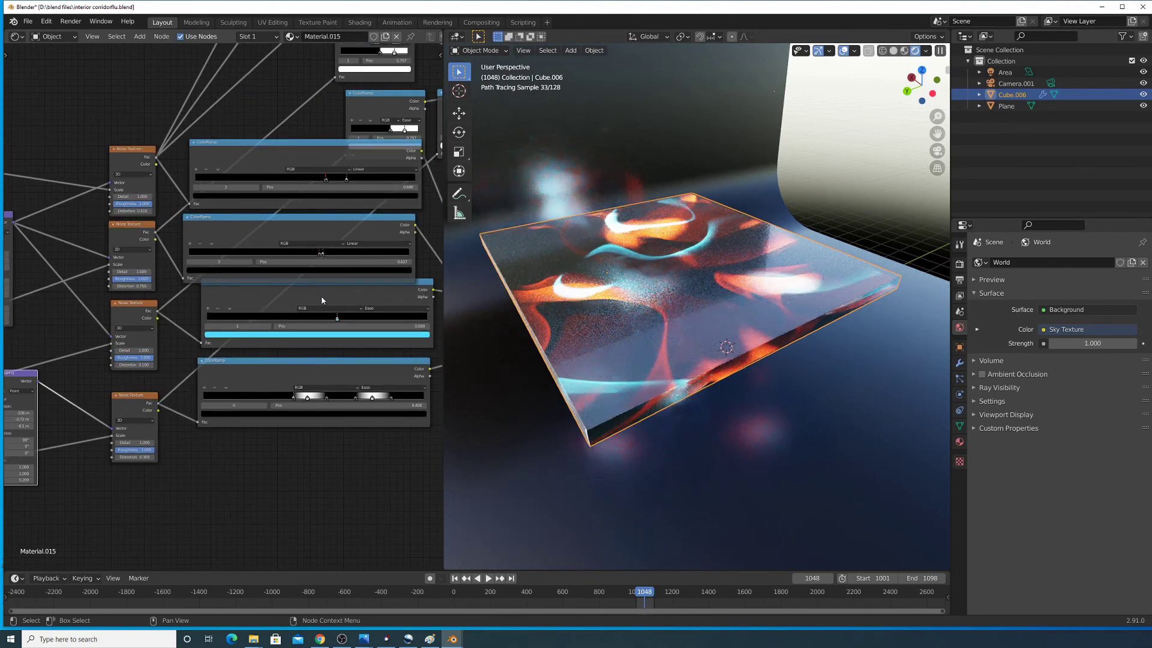
middle_click_drag(322, 296, 161, 364)
left_click_drag(320, 173, 75, 510)
- Bring the upper branch's final Multiply node and its preceding Mix node down beside the lower mix nodes
scroll(205, 376, "up", 1)
middle_click_drag(206, 376, 77, 378)
scroll(303, 235, "down", 2)
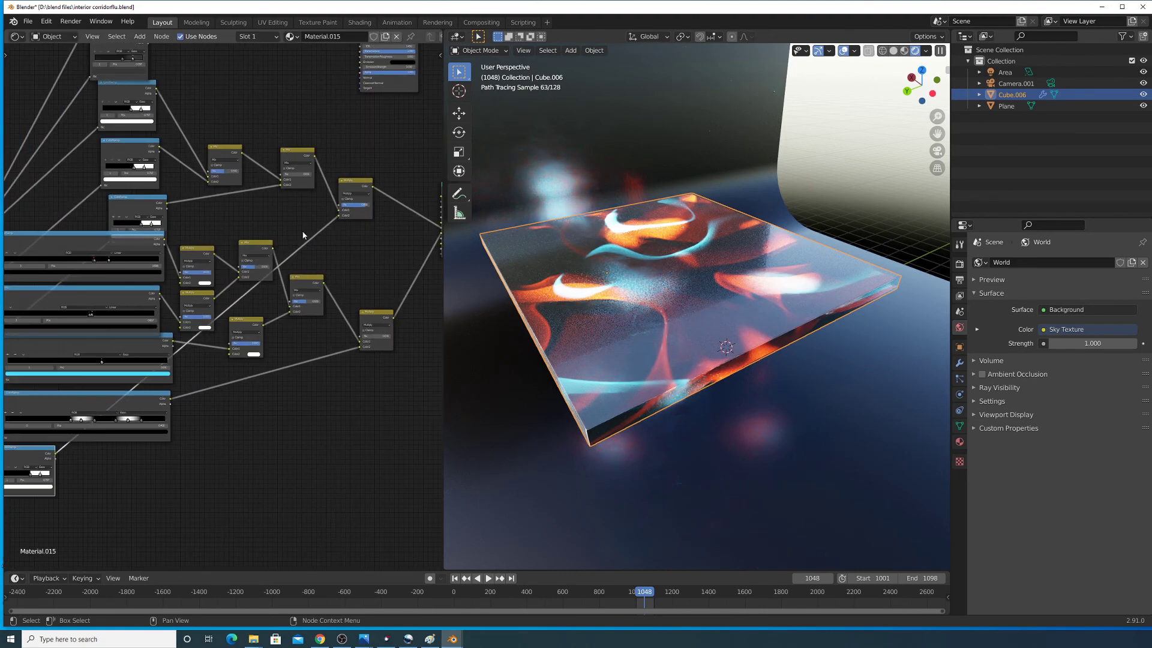
left_click_drag(354, 184, 384, 256)
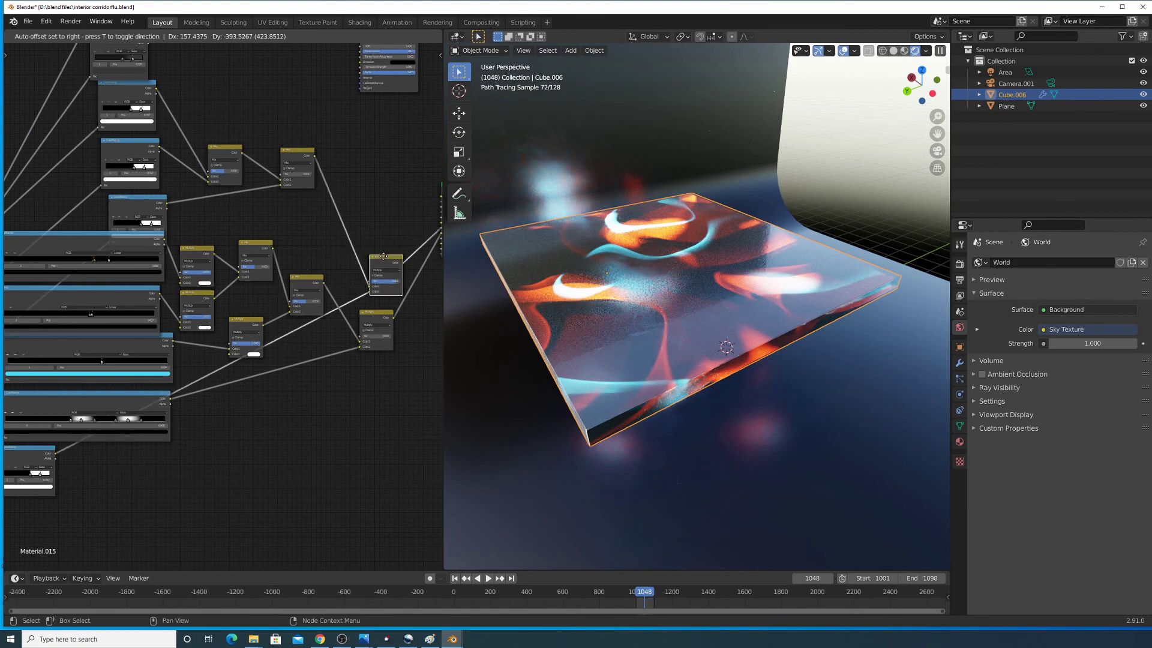
left_click_drag(293, 151, 313, 224)
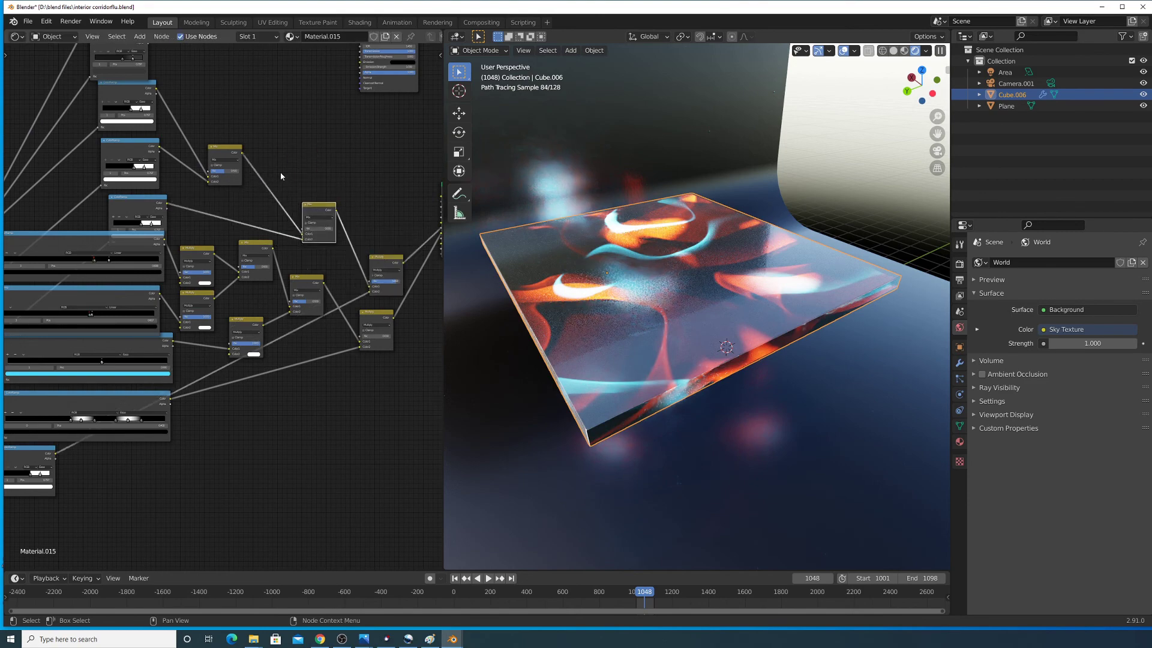
- Shift the upper branch's first Mix node closer to the second Mix, and reposition the lowest white ColorRamp just above the wide ramps
left_click_drag(232, 154, 273, 169)
middle_click_drag(202, 138, 385, 214)
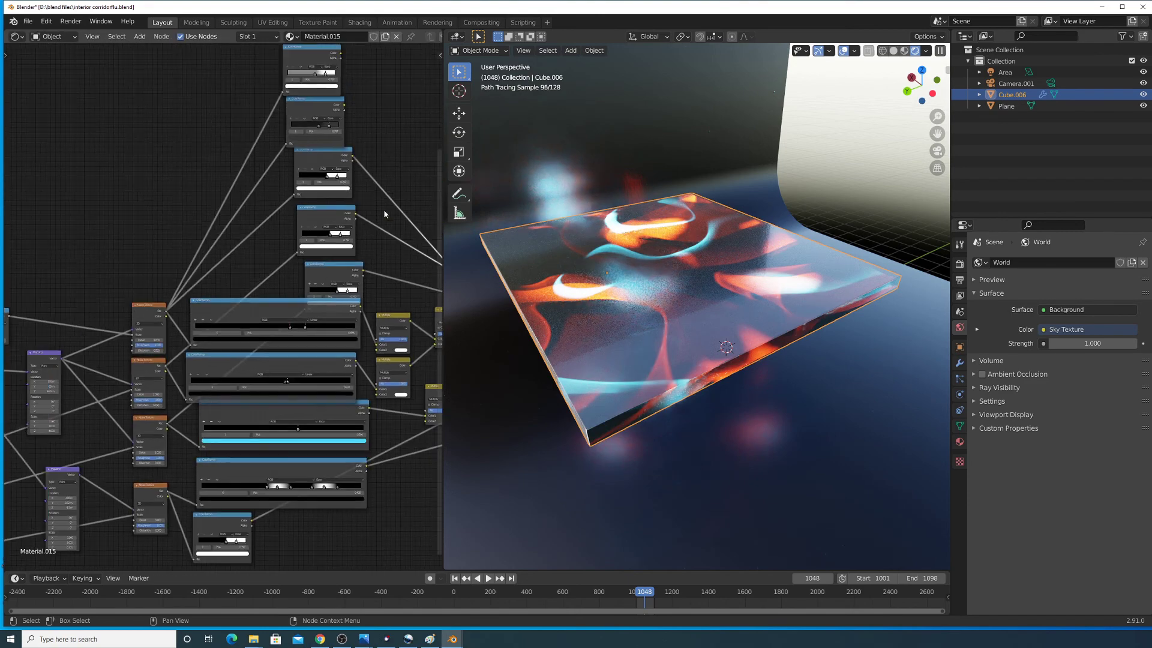
middle_click_drag(282, 192, 242, 258)
scroll(142, 301, "up", 1)
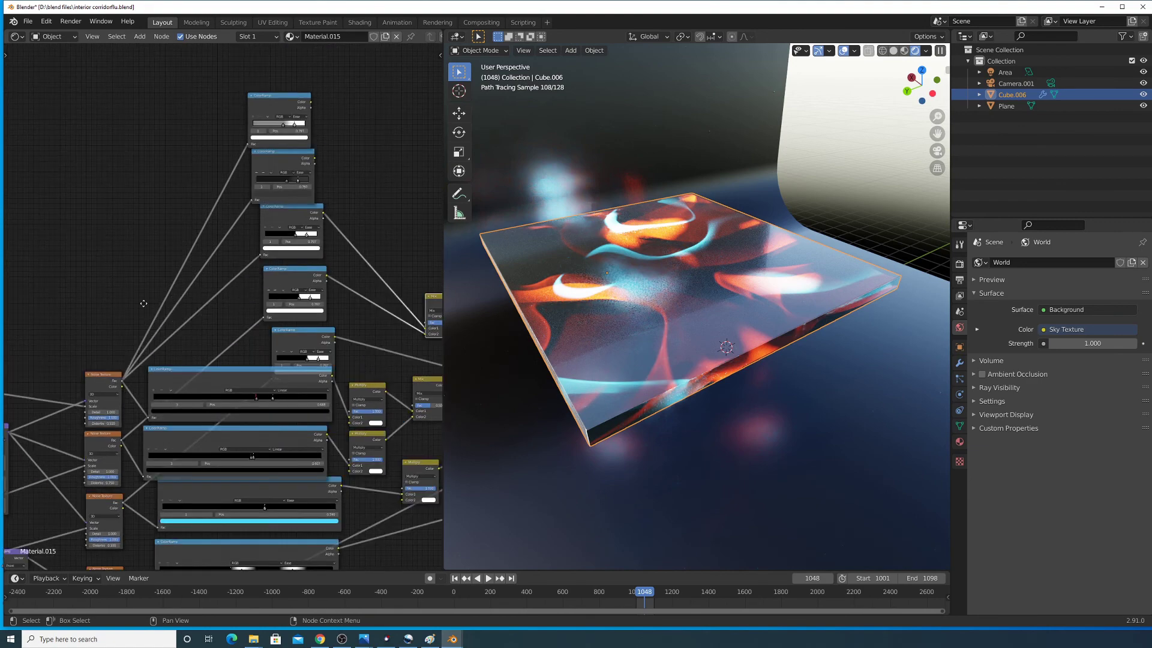
scroll(142, 300, "down", 4)
middle_click_drag(330, 252, 238, 301)
middle_click_drag(365, 330, 591, 284)
scroll(205, 260, "up", 6)
mouse_move(238, 341)
left_mouse_down()
mouse_move(238, 309)
mouse_move(228, 339)
left_mouse_up()
middle_click_drag(277, 268, 333, 173)
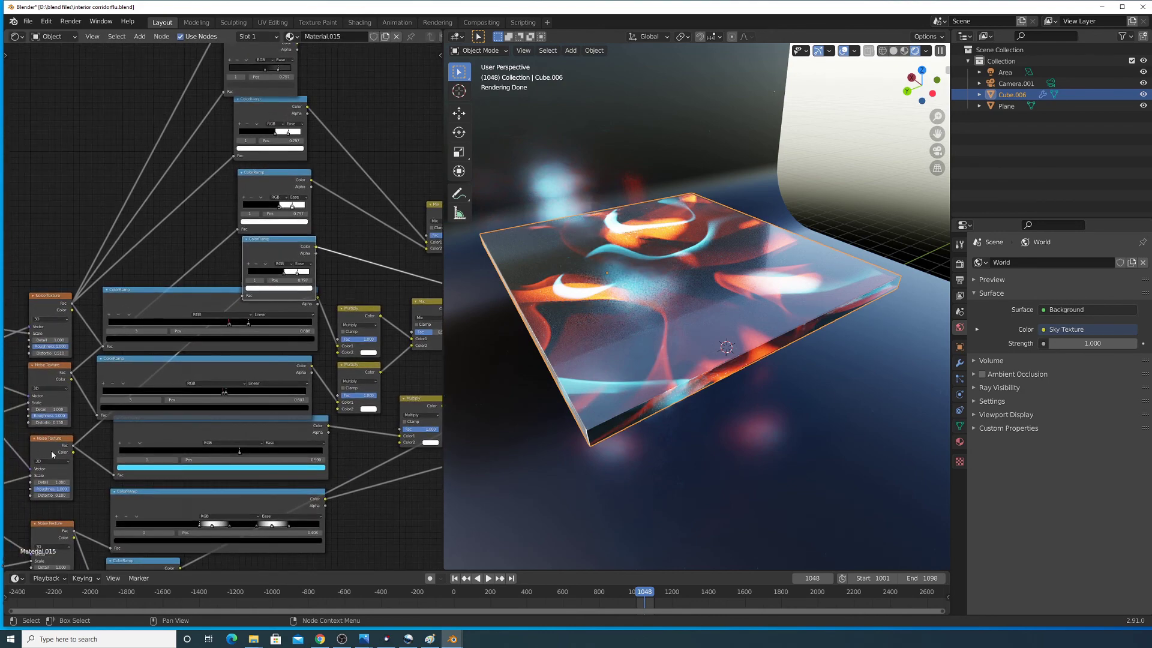
- Set the two unconnected ColorRamp nodes apart from the connected white ramps, in the empty area above the Noise Texture nodes
middle_click_drag(252, 258, 127, 289)
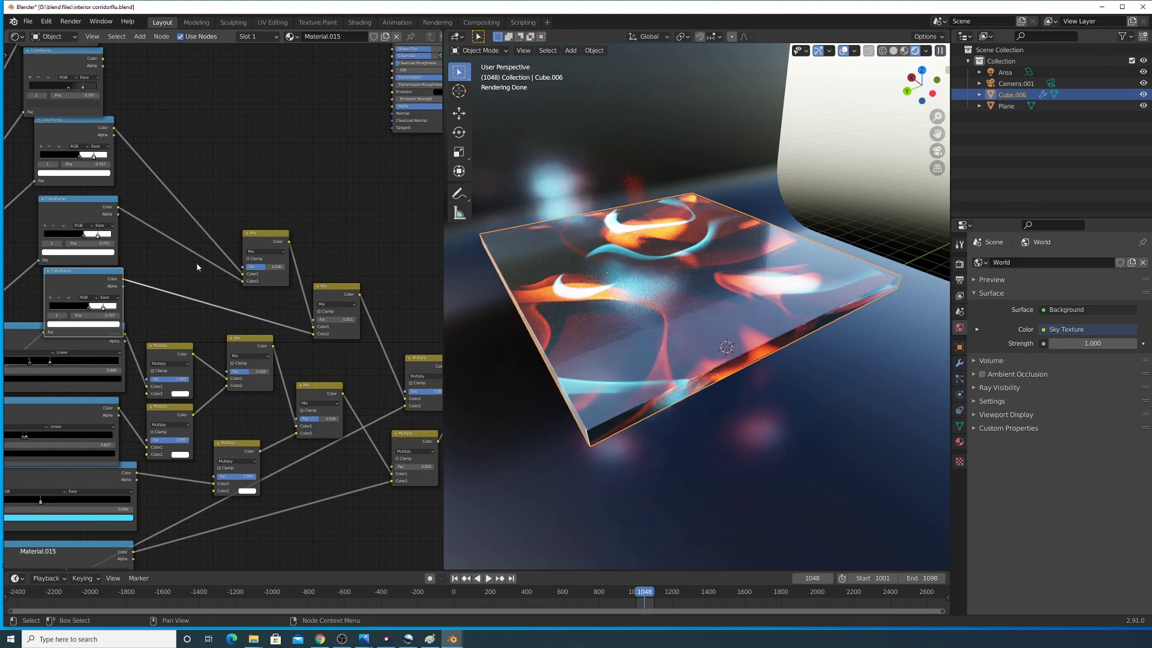
middle_click_drag(127, 155, 161, 232)
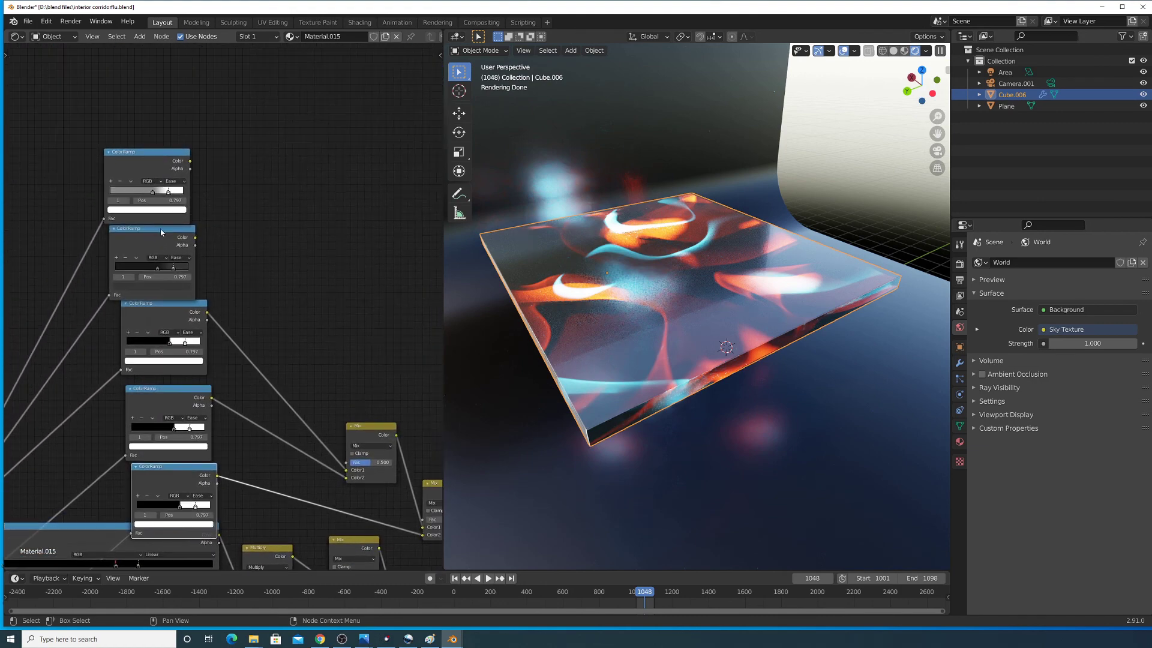
left_click_drag(161, 228, 112, 199)
left_click_drag(384, 108, 128, 260)
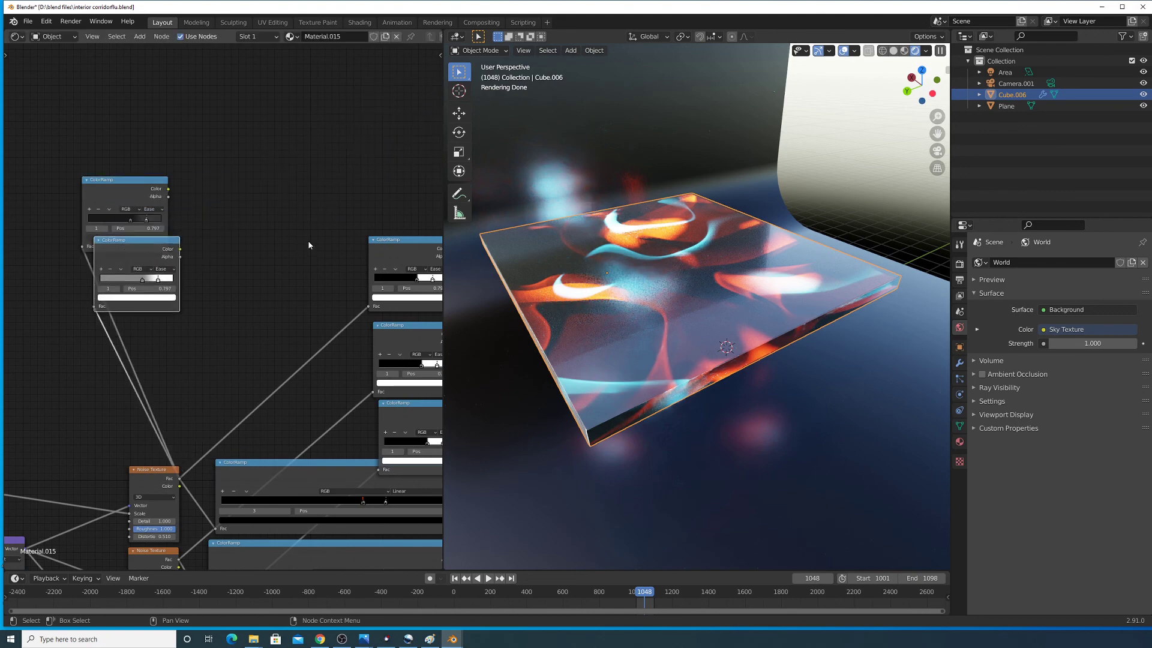
- Preview the two white ColorRamps feeding the upper branch's first Mix node, along with that Mix node's output, on the slab
scroll(111, 269, "up", 1)
middle_click_drag(328, 246, 151, 192)
scroll(111, 269, "down", 4)
left_click(246, 208, "ctrl+shift")
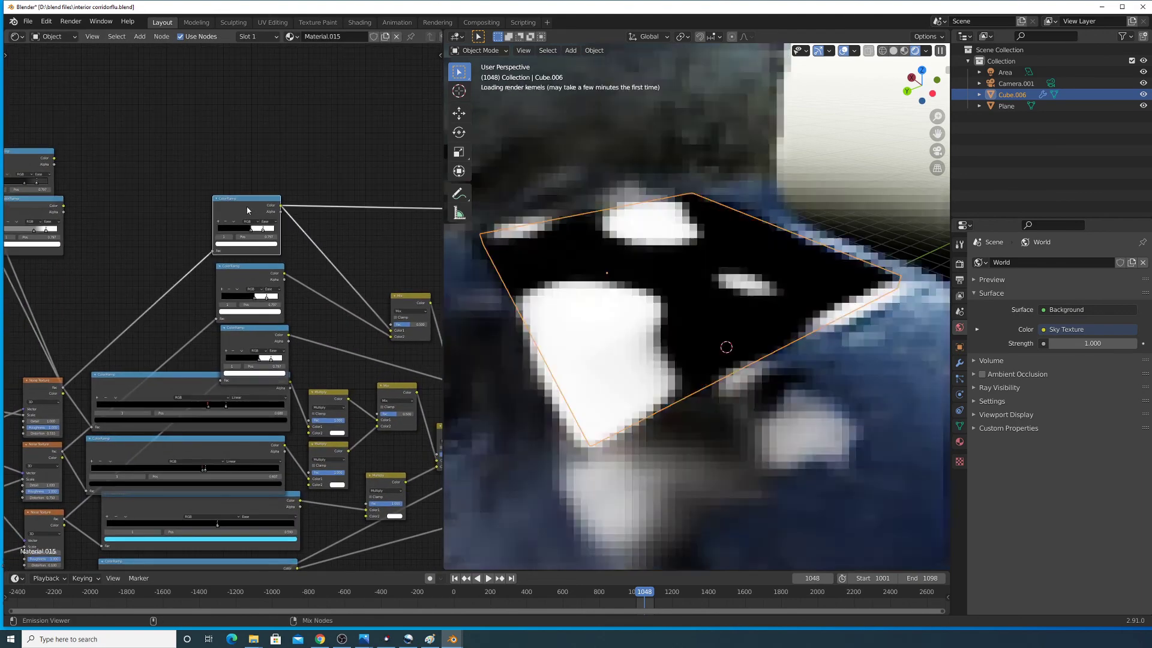
middle_click_drag(354, 242, 223, 239)
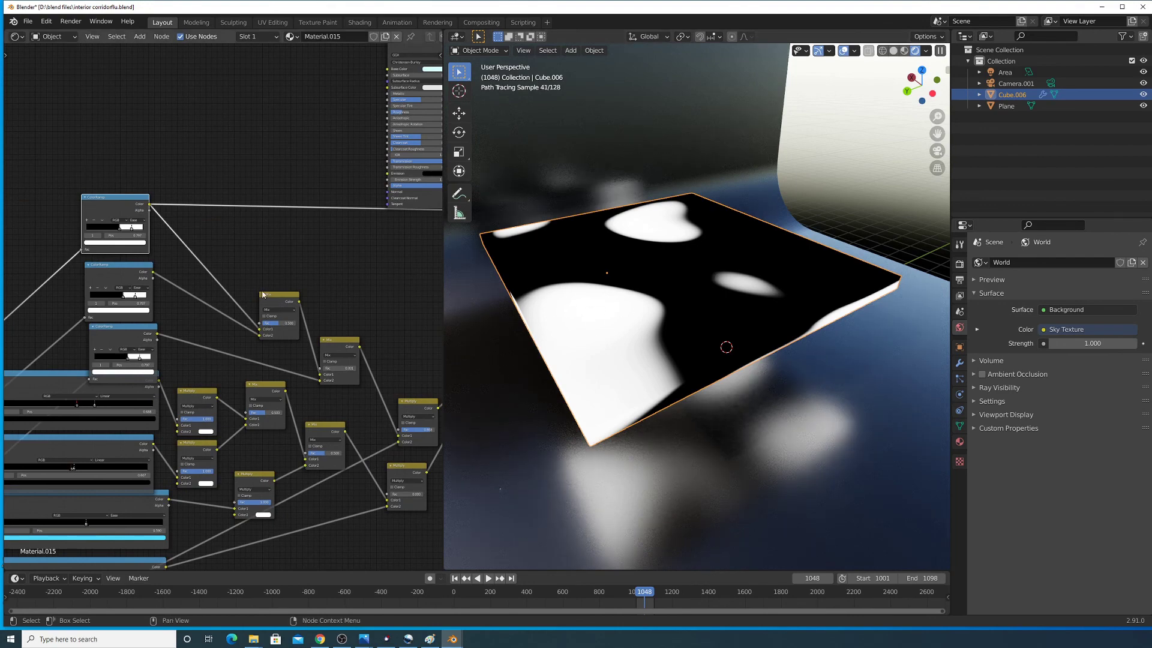
scroll(262, 293, "up", 1)
left_click(286, 300, "ctrl+shift")
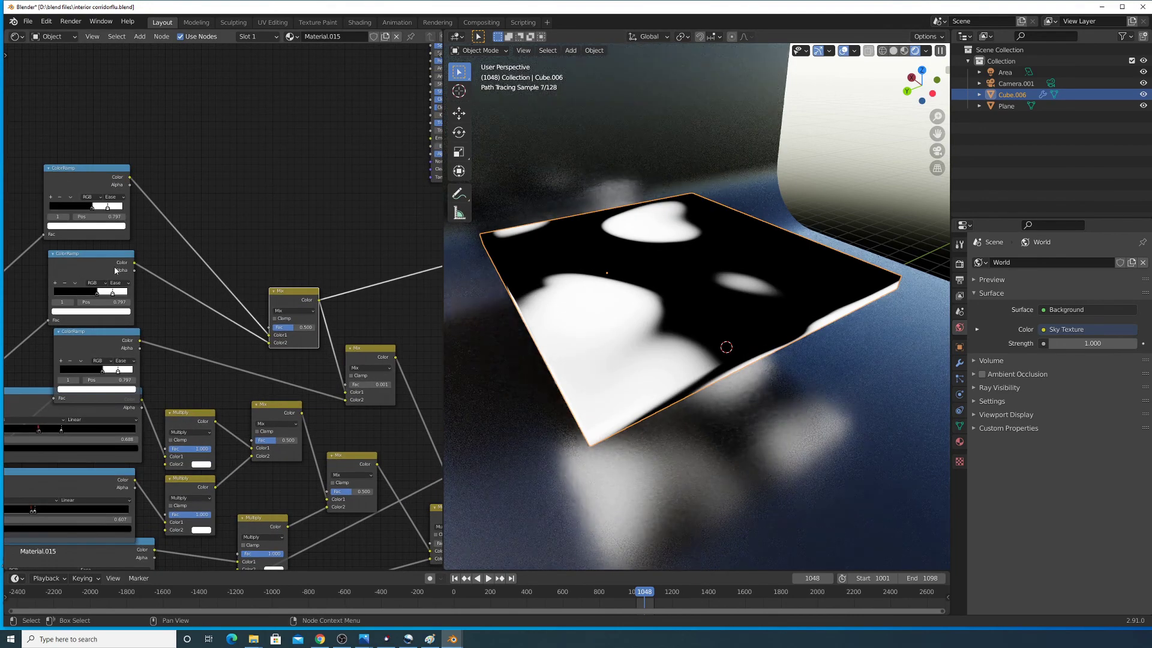
left_click(93, 264, "ctrl+shift")
middle_click_drag(260, 298, 226, 286)
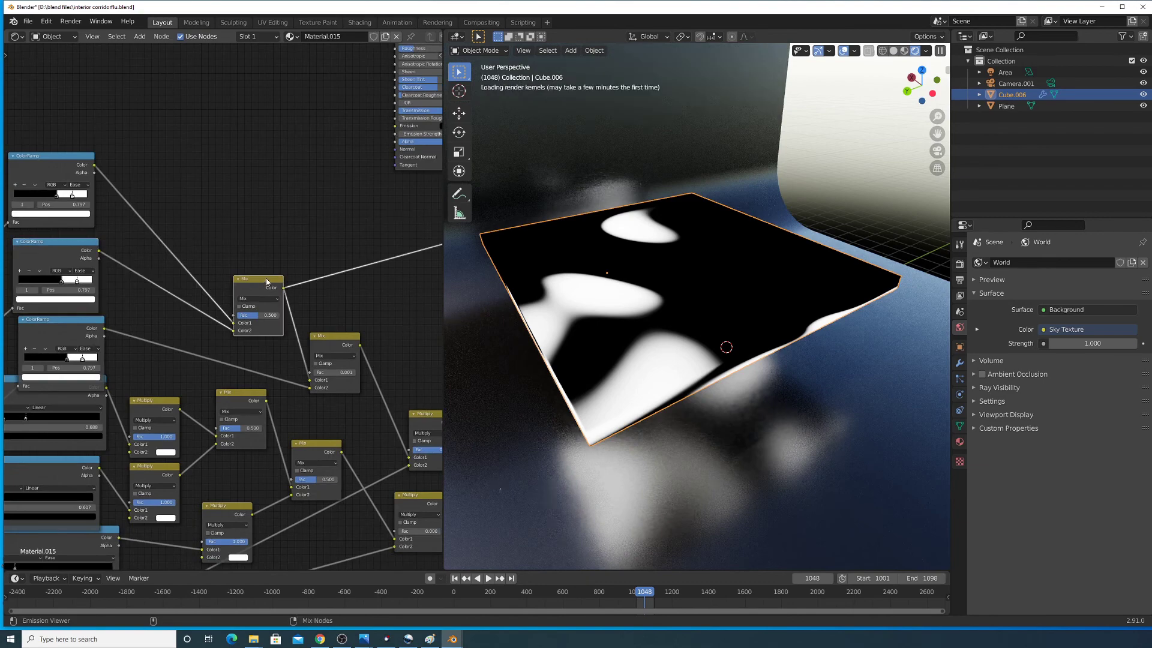
- Preview the upper branch's second Mix node and the third white ColorRamp that feeds it to compare their masks
scroll(331, 318, "up", 1)
middle_click_drag(342, 334, 332, 313)
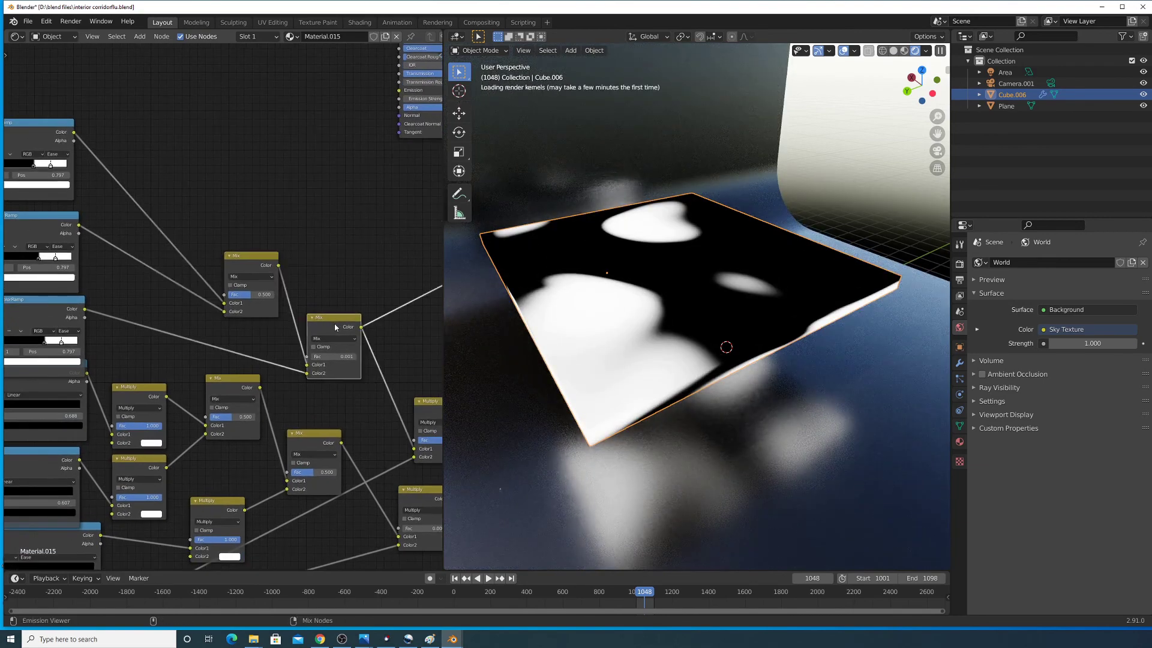
middle_click_drag(107, 323, 166, 299)
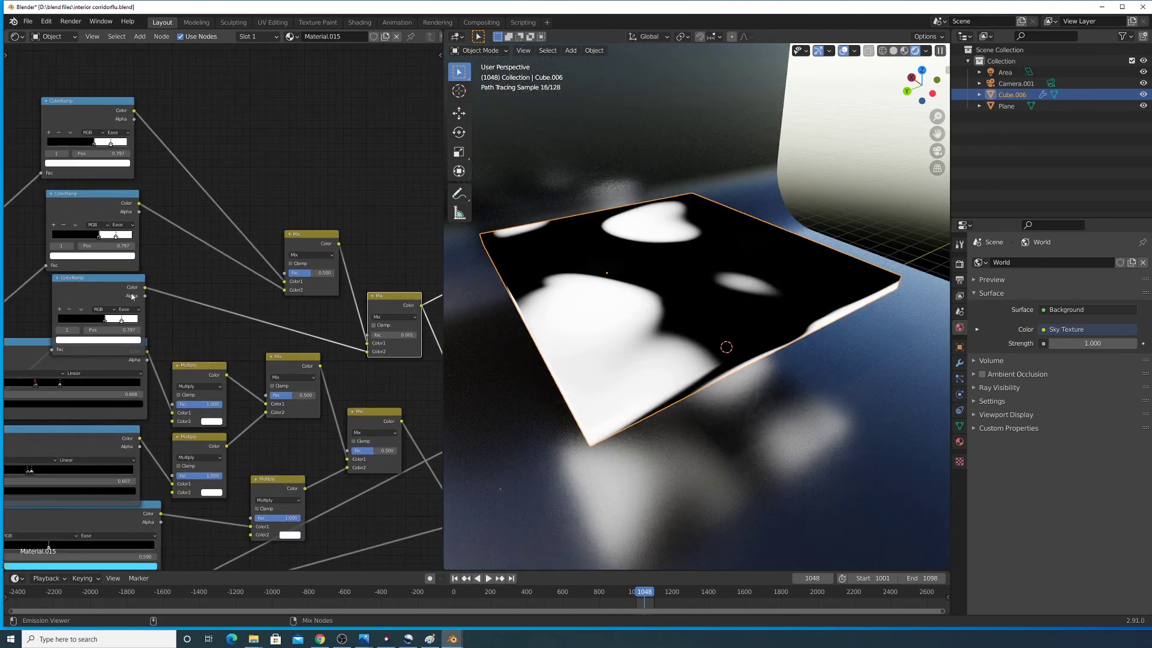
left_click(133, 294, "ctrl+shift")
middle_click_drag(262, 304, 180, 301)
left_click(302, 296, "ctrl+shift")
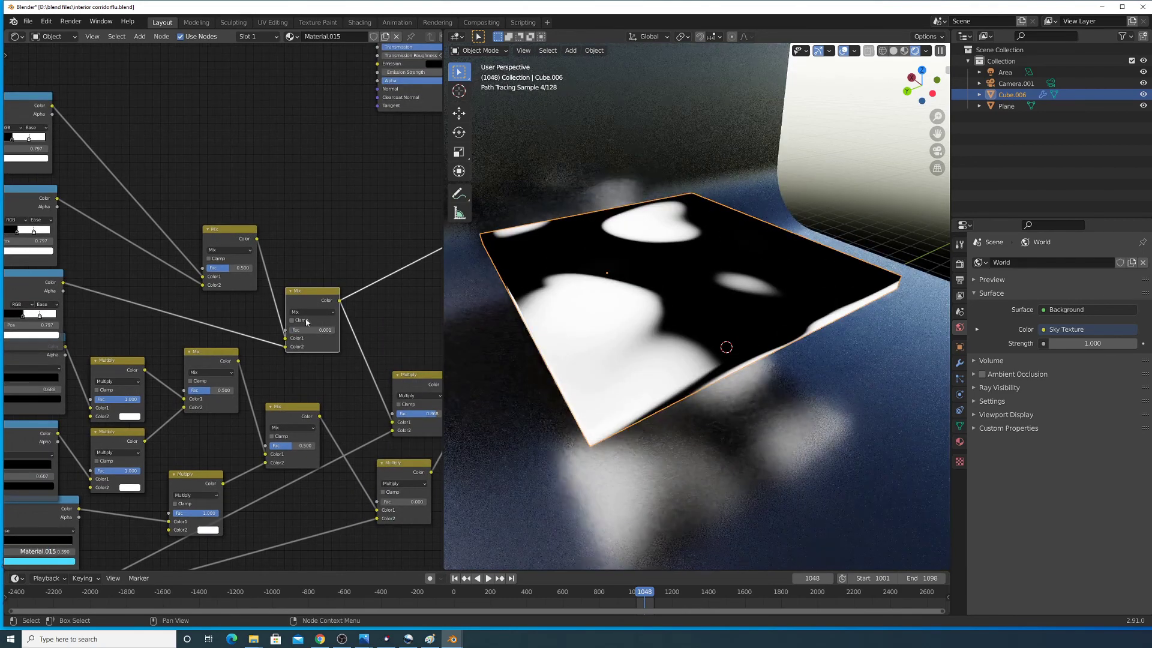
- Preview the upper branch's final Multiply node that drives the Principled Volume's emission strength
middle_click_drag(308, 329, 242, 283)
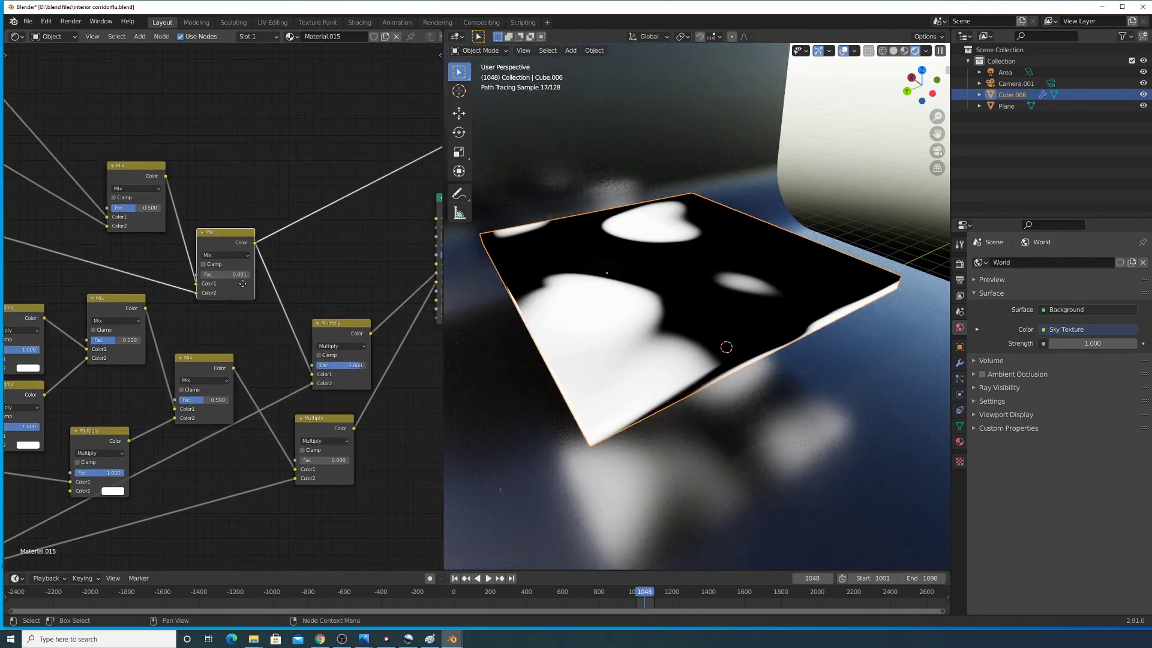
left_click(344, 329, "ctrl+shift")
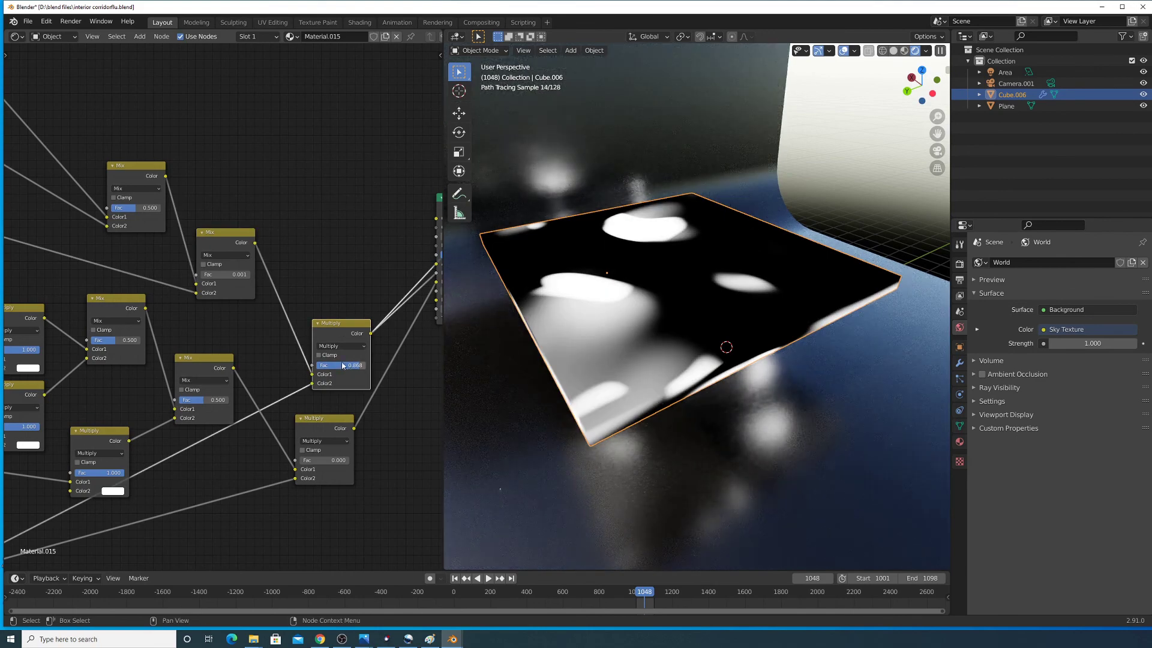
middle_click_drag(341, 354, 286, 339)
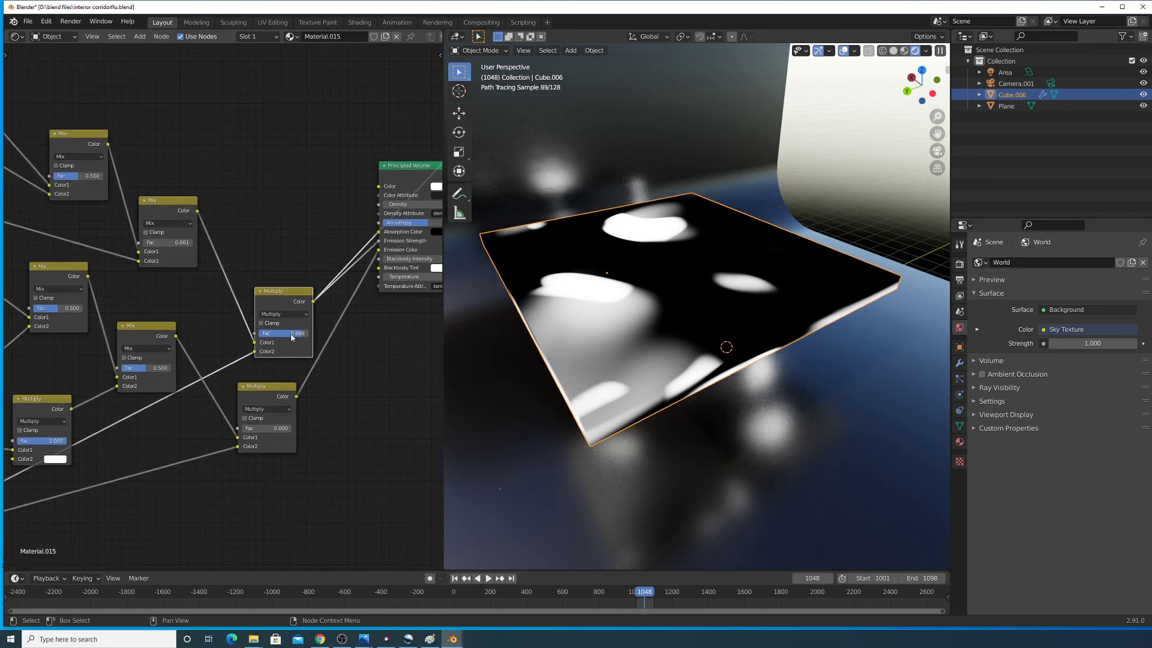
- Examine the scale value node and the Multiply nodes it feeds ahead of the noise textures
middle_click_drag(157, 282, 333, 231)
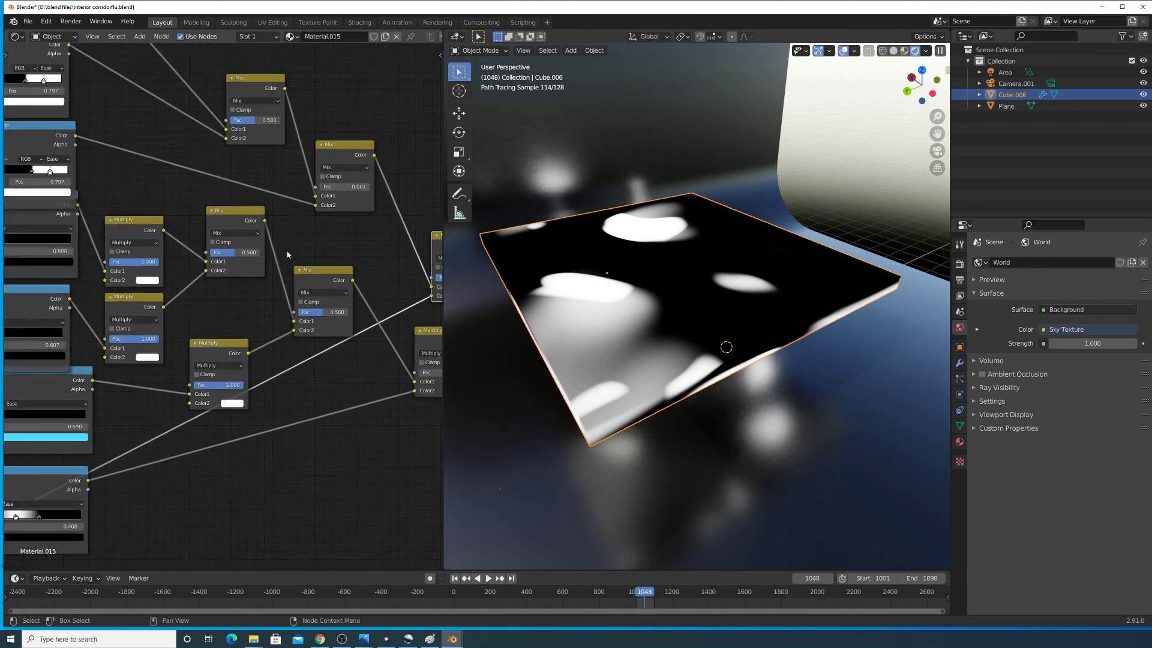
scroll(102, 270, "down", 9)
middle_click_drag(103, 268, 29, 293)
scroll(480, 312, "down", 2)
scroll(48, 376, "up", 8)
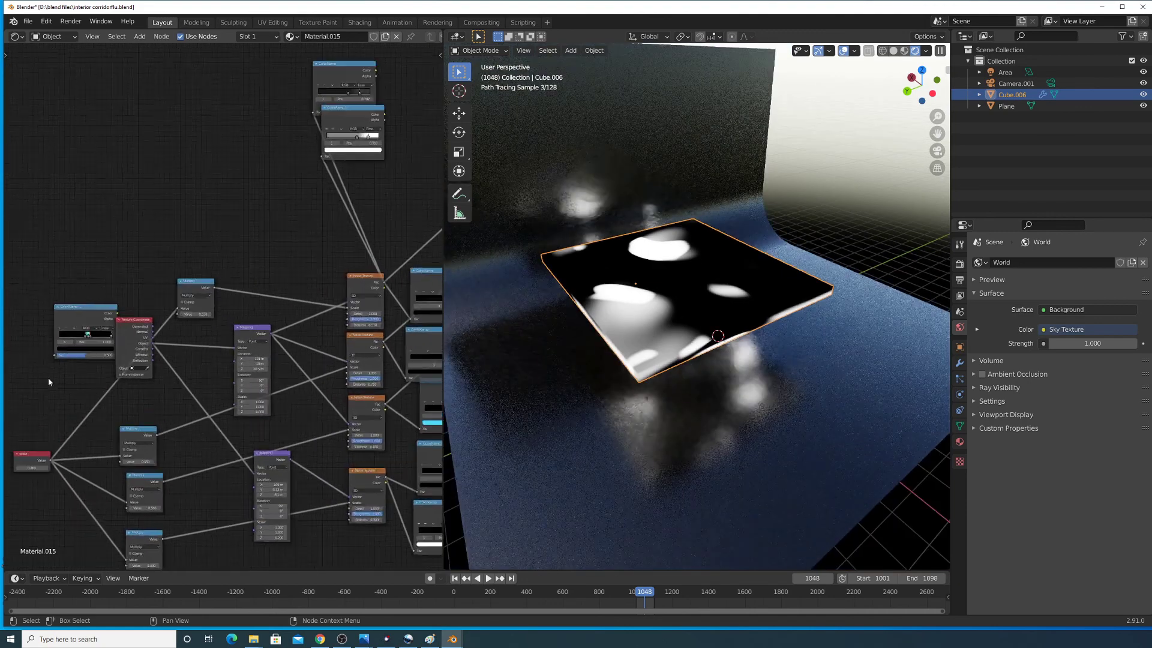
middle_click_drag(48, 377, 233, 160)
scroll(185, 257, "up", 5)
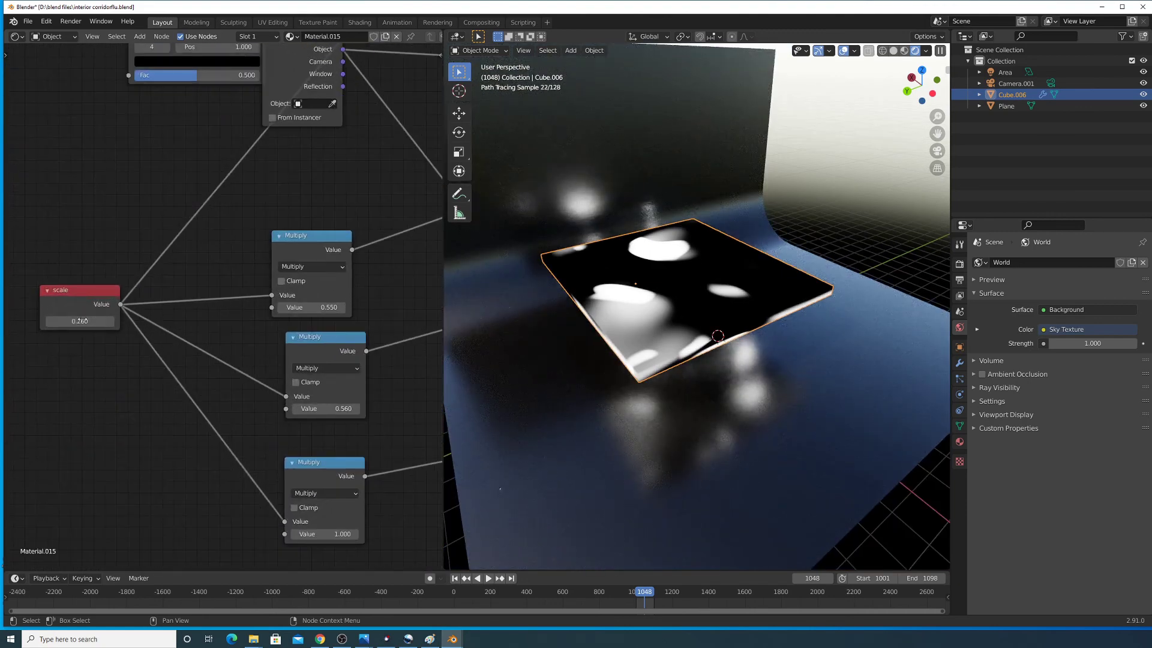
middle_click_drag(192, 319, 48, 319)
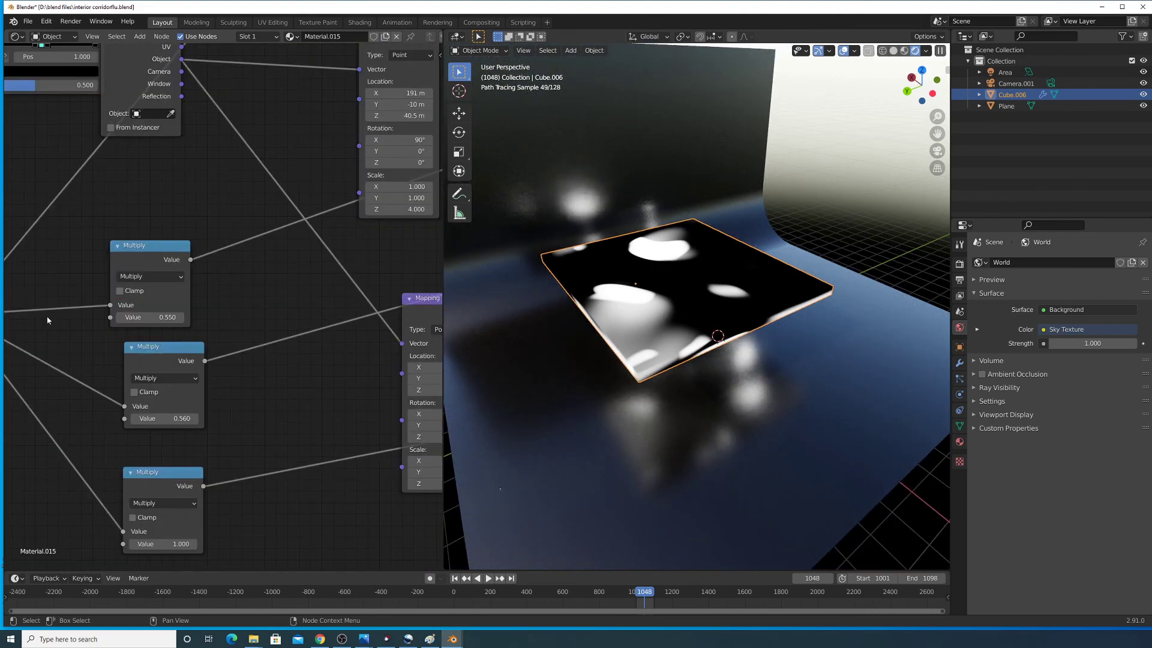
scroll(144, 309, "down", 12)
middle_click_drag(126, 330, 5, 377)
scroll(394, 364, "up", 5)
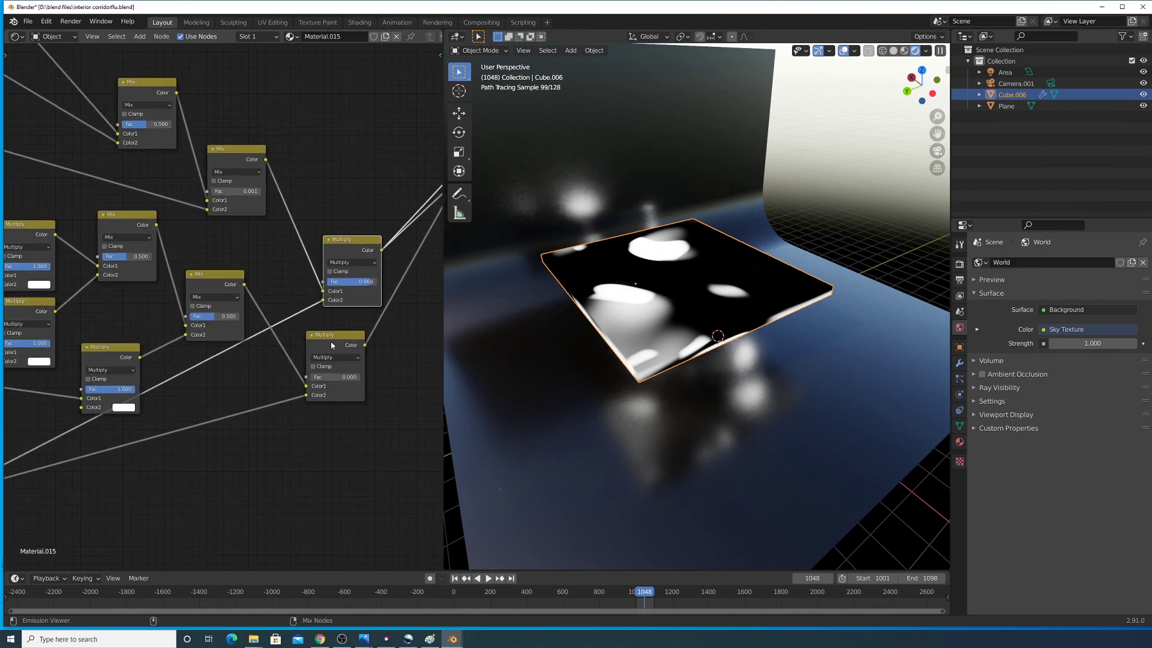
- Preview the lower branch's final Multiply node that supplies the Principled Volume's emission color
left_click(331, 345, "ctrl+shift")
scroll(331, 345, "up", 2)
middle_click_drag(331, 345, 247, 356)
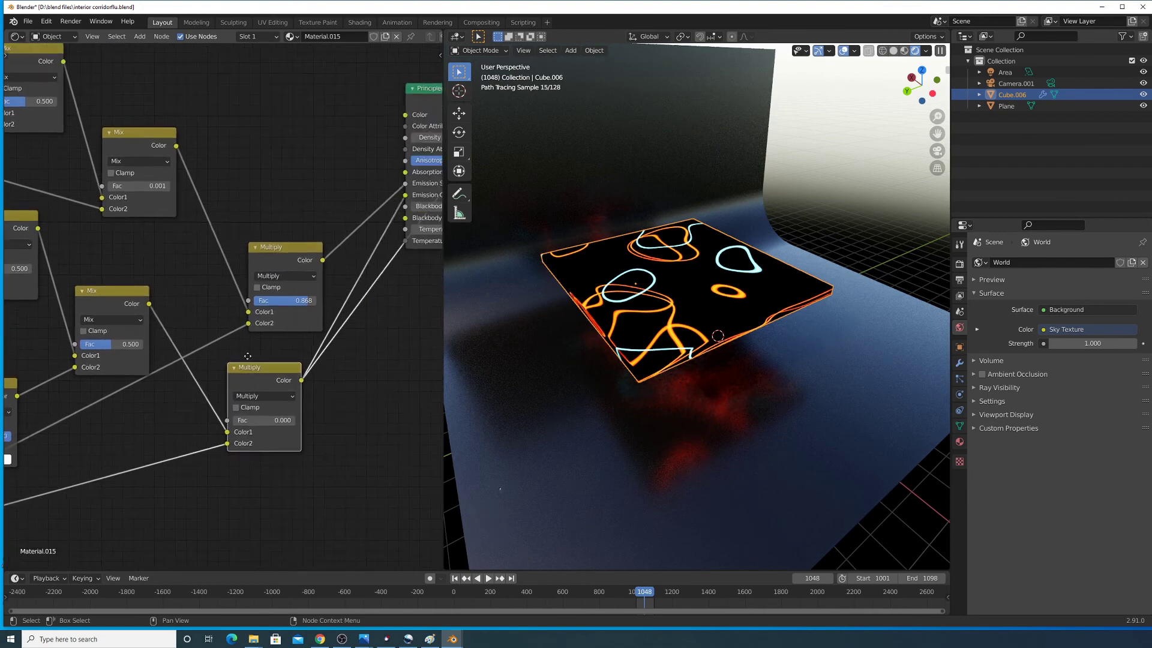
scroll(247, 355, "down", 2)
- Preview the emission-strength Multiply node again and move it up beside the upper branch's second Mix node
left_click(264, 271, "ctrl+shift")
middle_click_drag(258, 269, 270, 285)
middle_click_drag(169, 320, 167, 299)
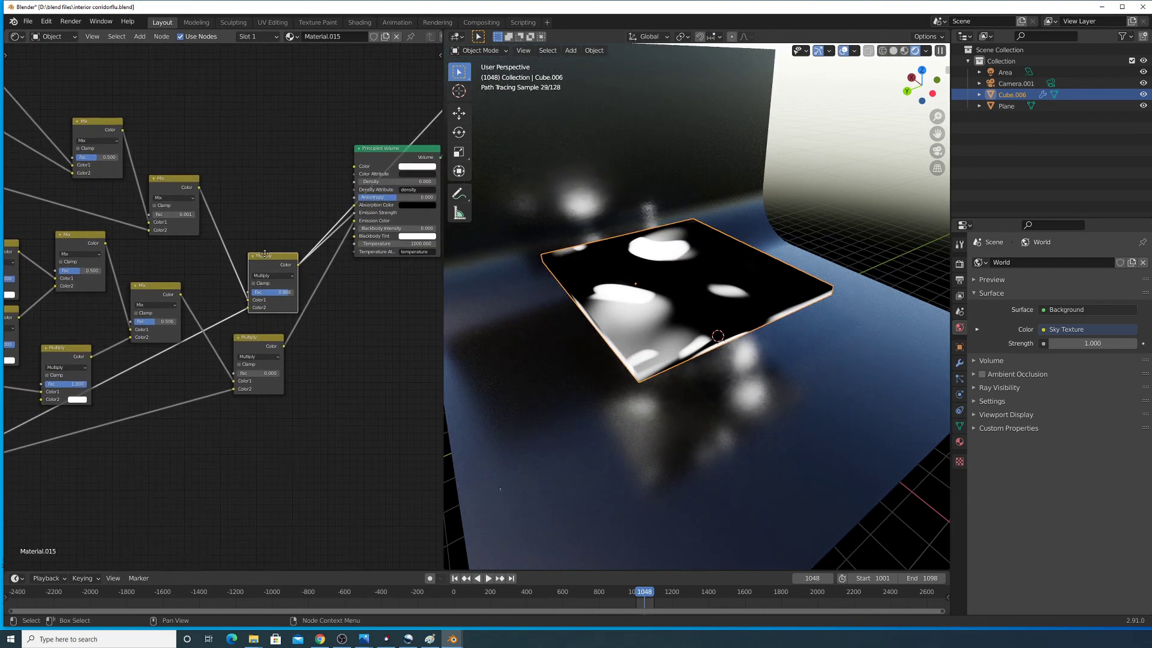
left_click_drag(264, 254, 248, 195)
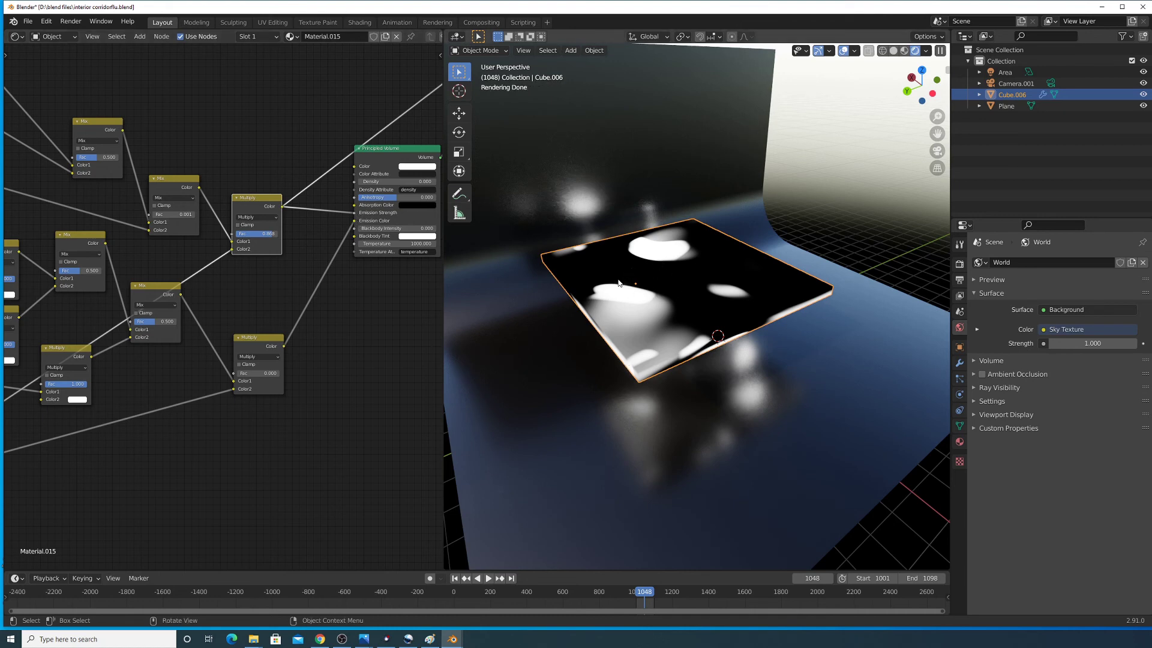
- Nudge the uppermost wide ColorRamp slightly downward and select its red color stop
middle_click_drag(153, 308, 327, 305)
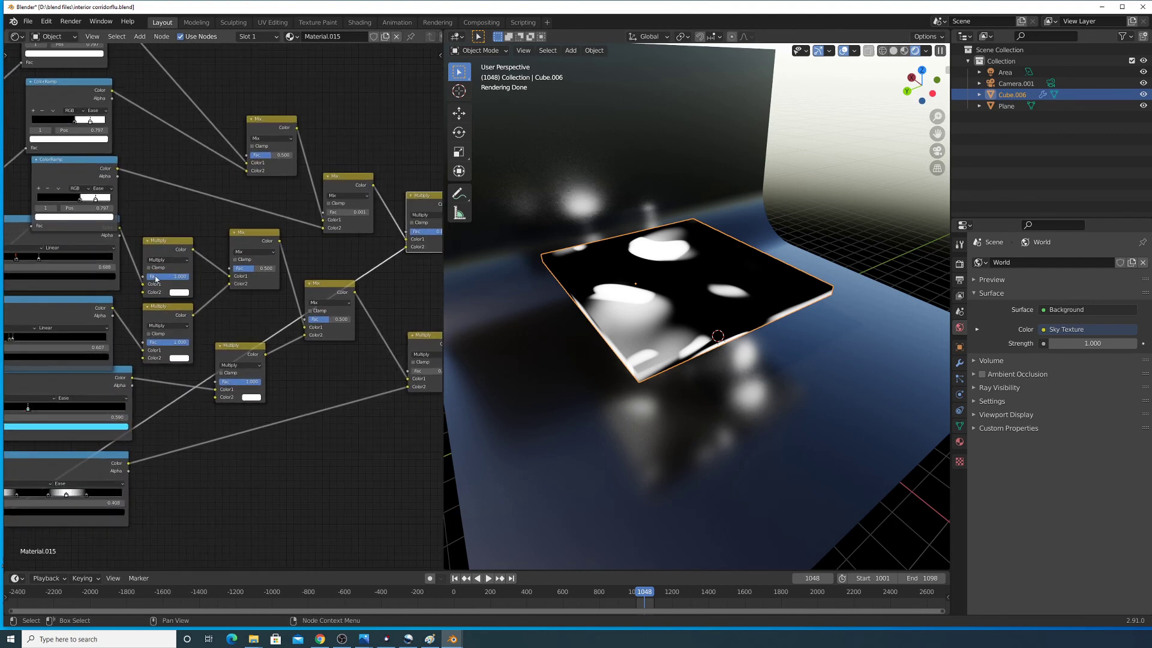
middle_click_drag(155, 278, 362, 267)
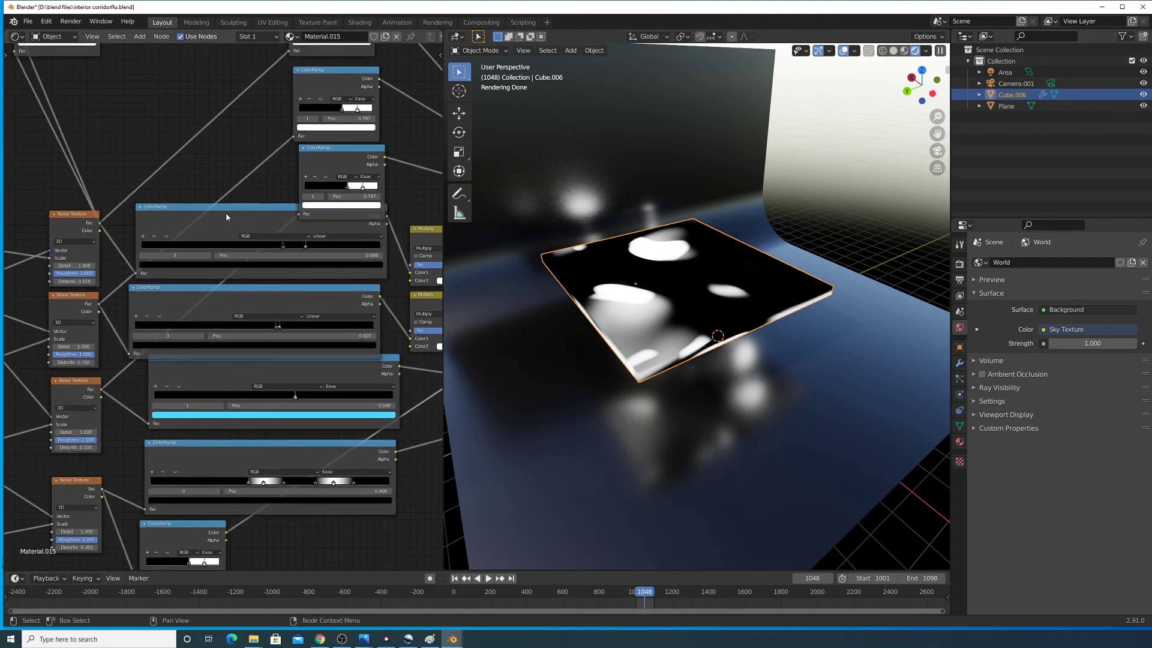
mouse_move(227, 217)
left_mouse_down()
mouse_move(228, 198)
mouse_move(219, 221)
left_mouse_up()
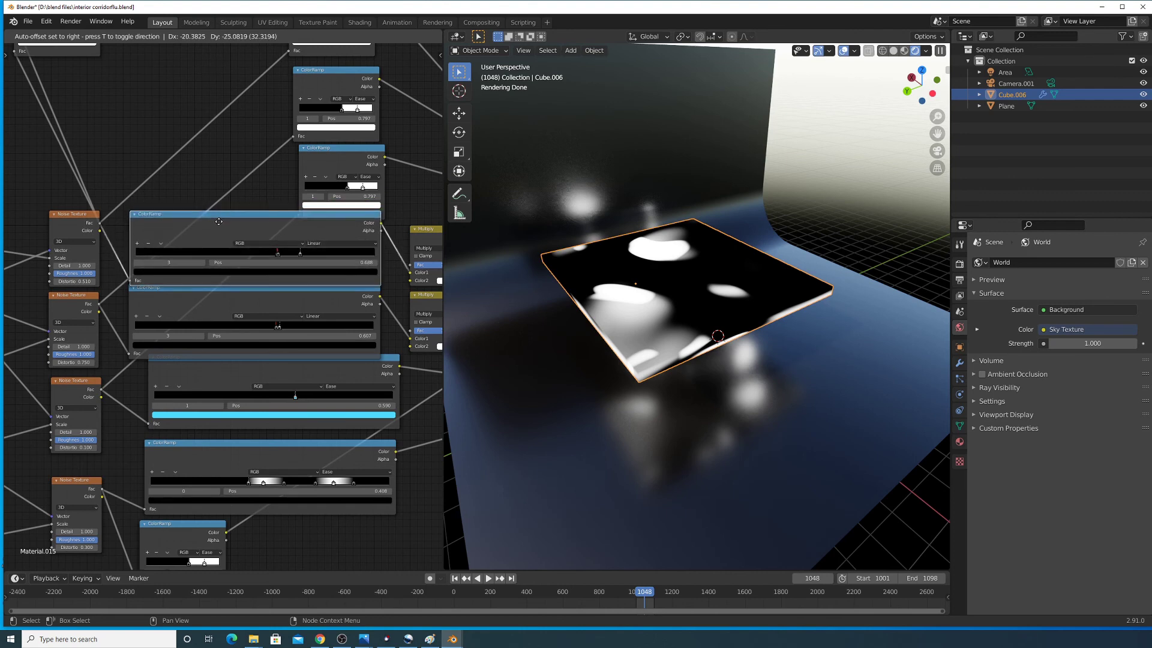
scroll(220, 225, "up", 2)
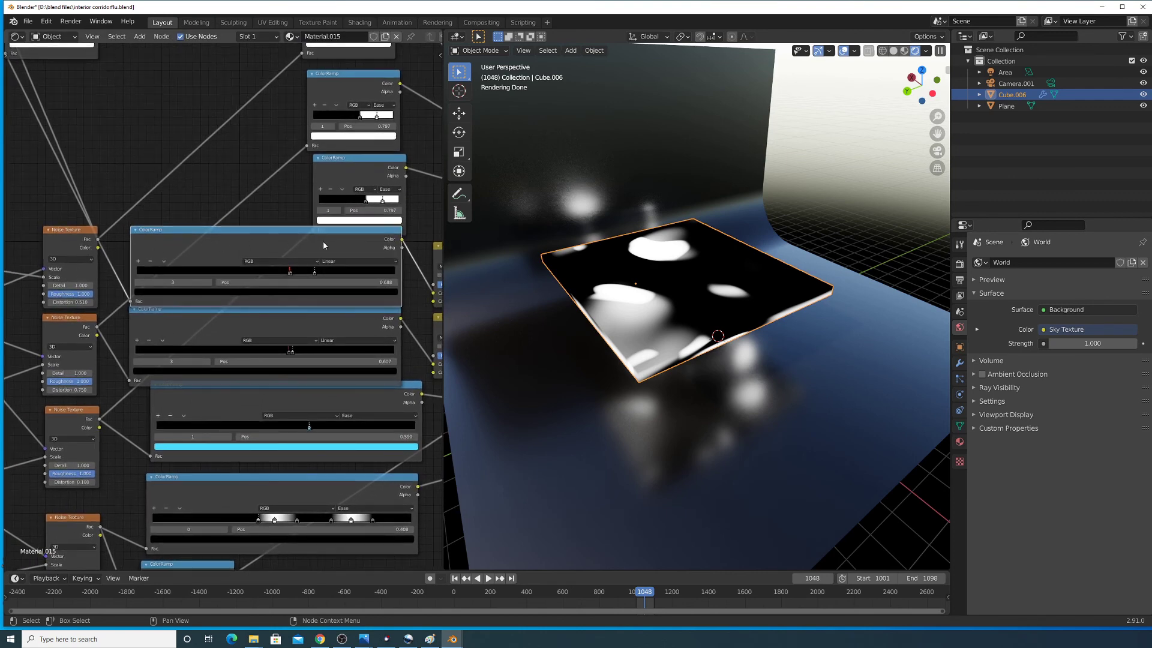
scroll(312, 246, "up", 4)
scroll(311, 246, "up", 2)
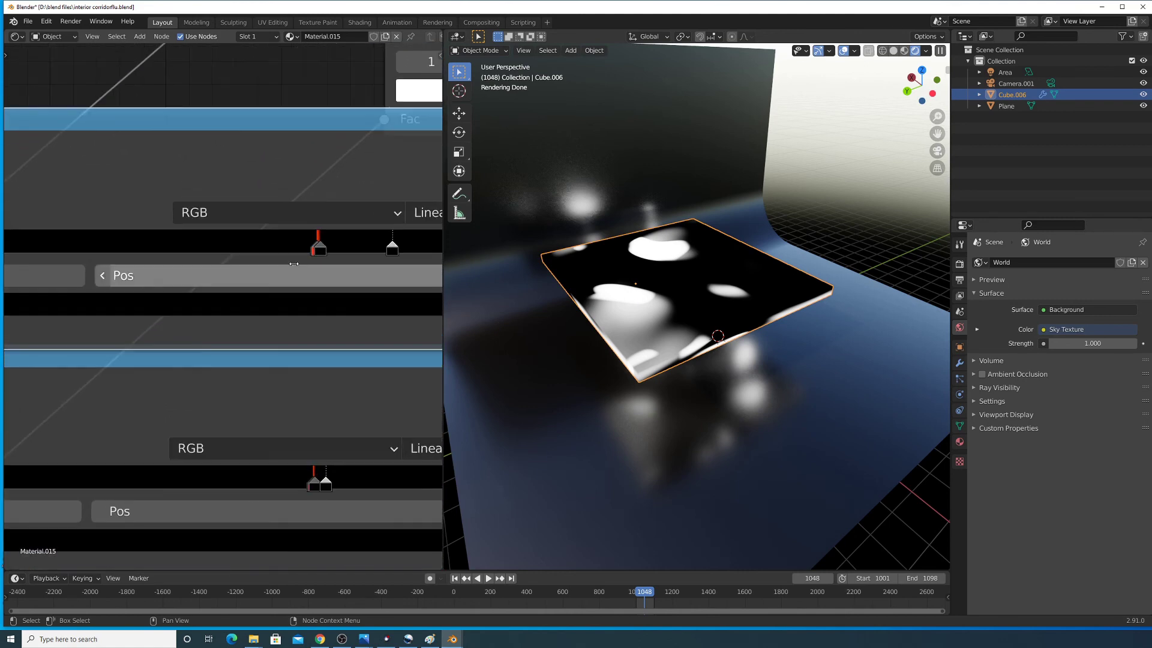
scroll(324, 243, "up", 2)
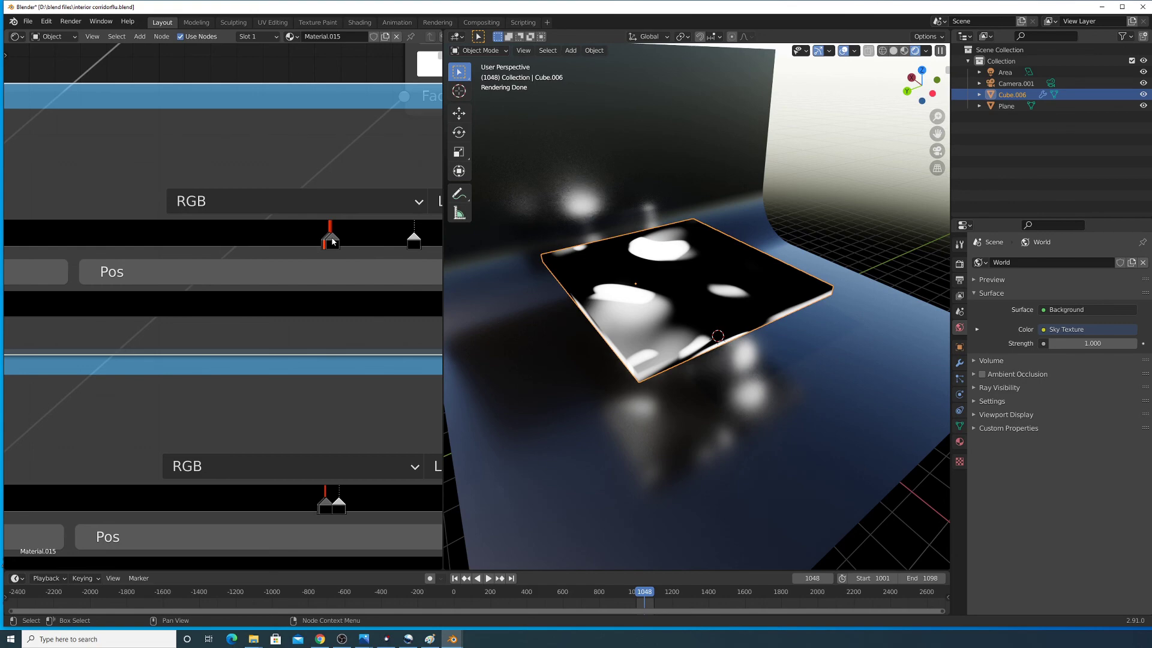
left_click(331, 242)
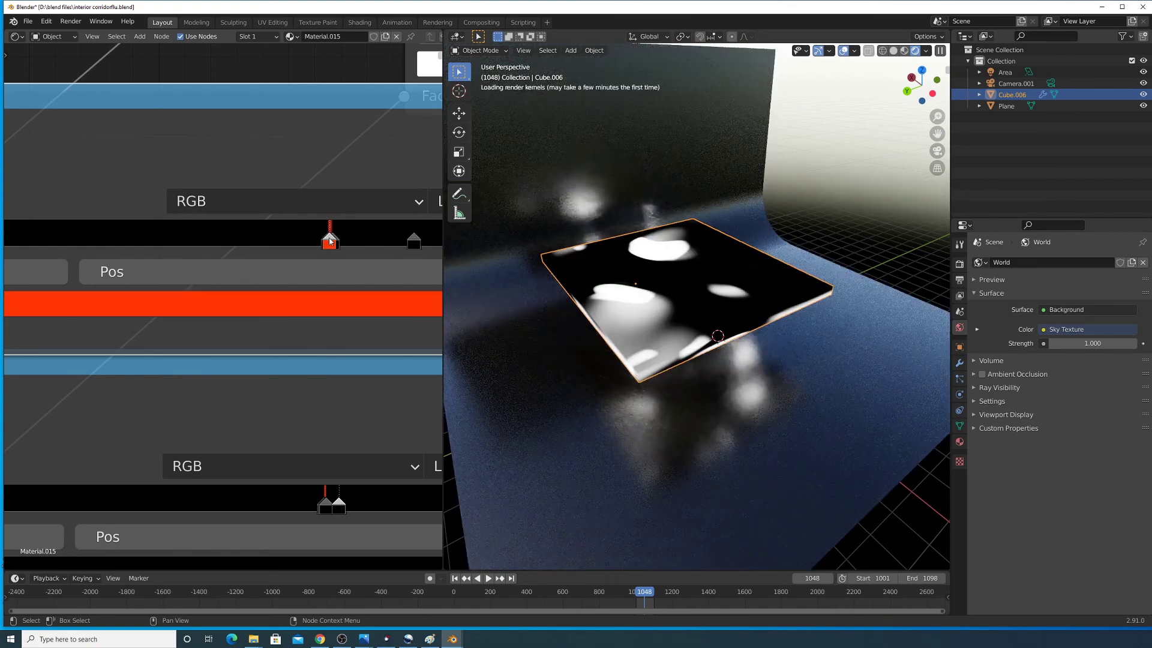
- Bring the second wide ColorRamp to the front and preview the two Multiply nodes fed by the upper two wide ramps
scroll(327, 306, "down", 3)
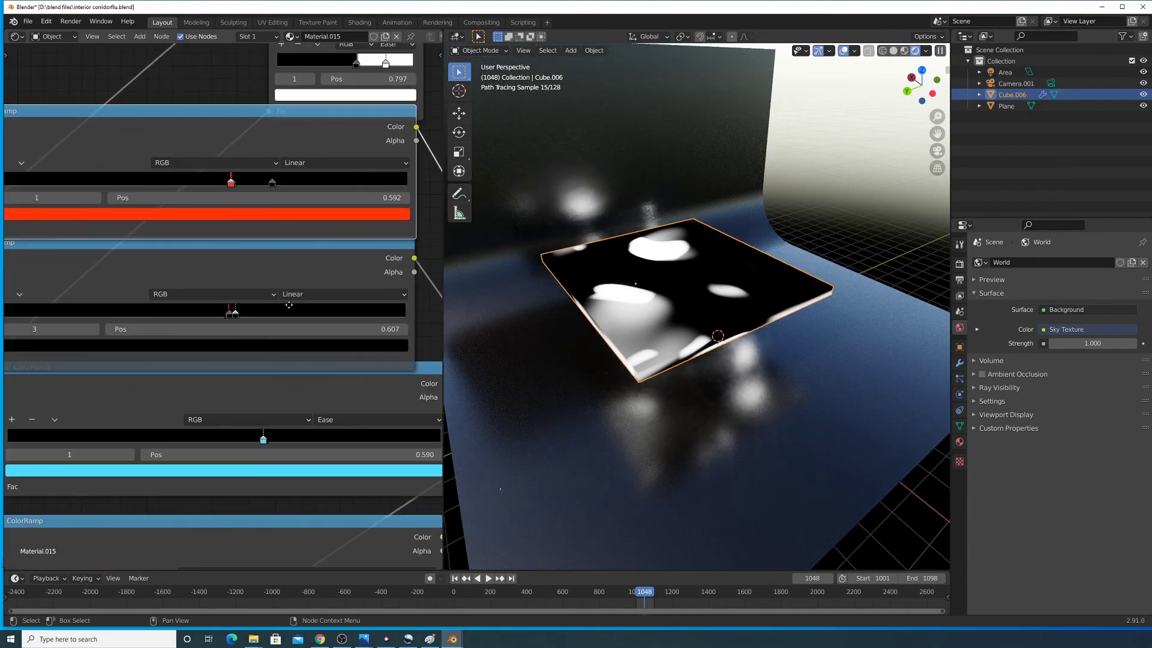
scroll(313, 328, "up", 2)
scroll(314, 328, "down", 6)
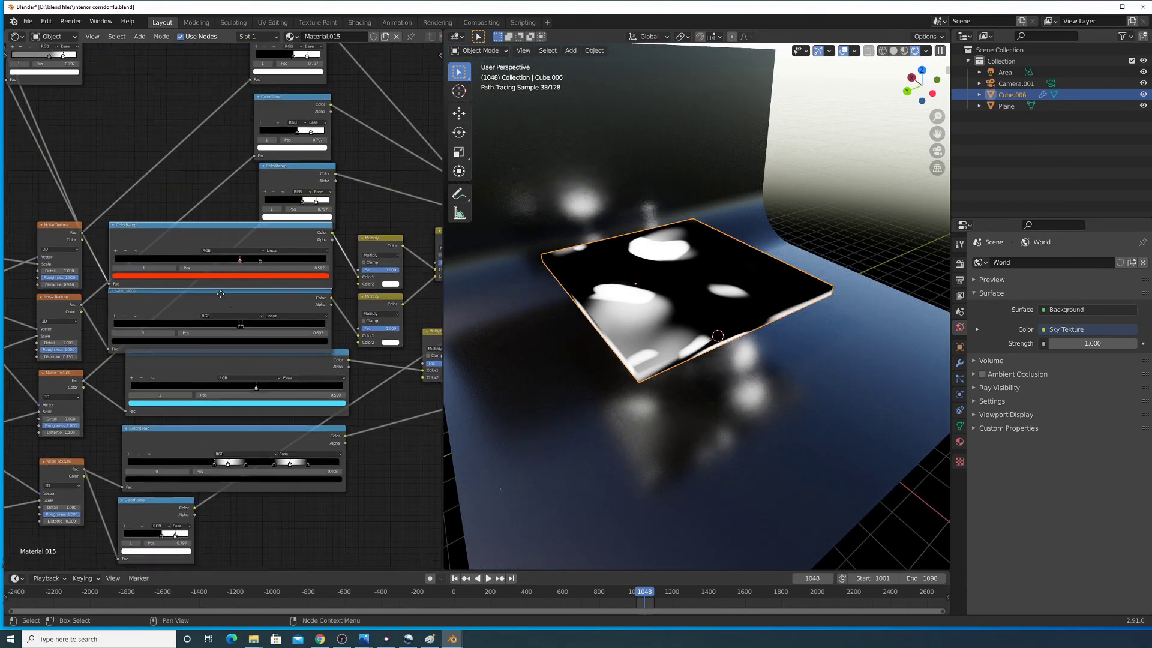
left_click(233, 287)
middle_click_drag(261, 340, 199, 362)
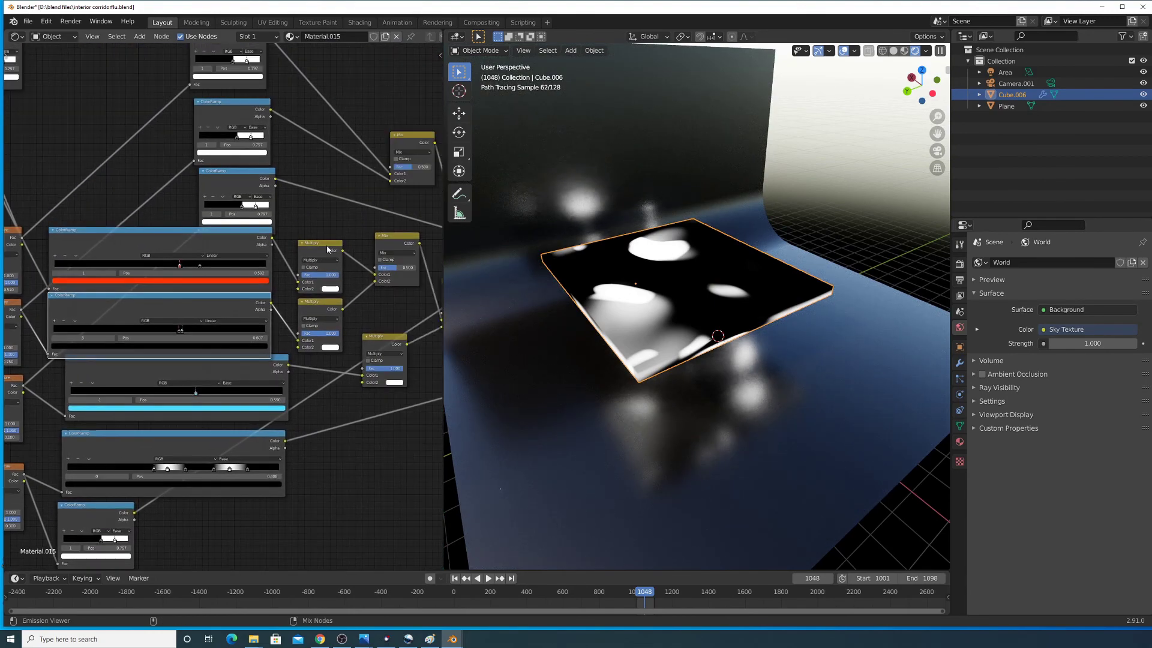
left_click(328, 251, "ctrl+shift")
left_click(330, 308, "ctrl+shift")
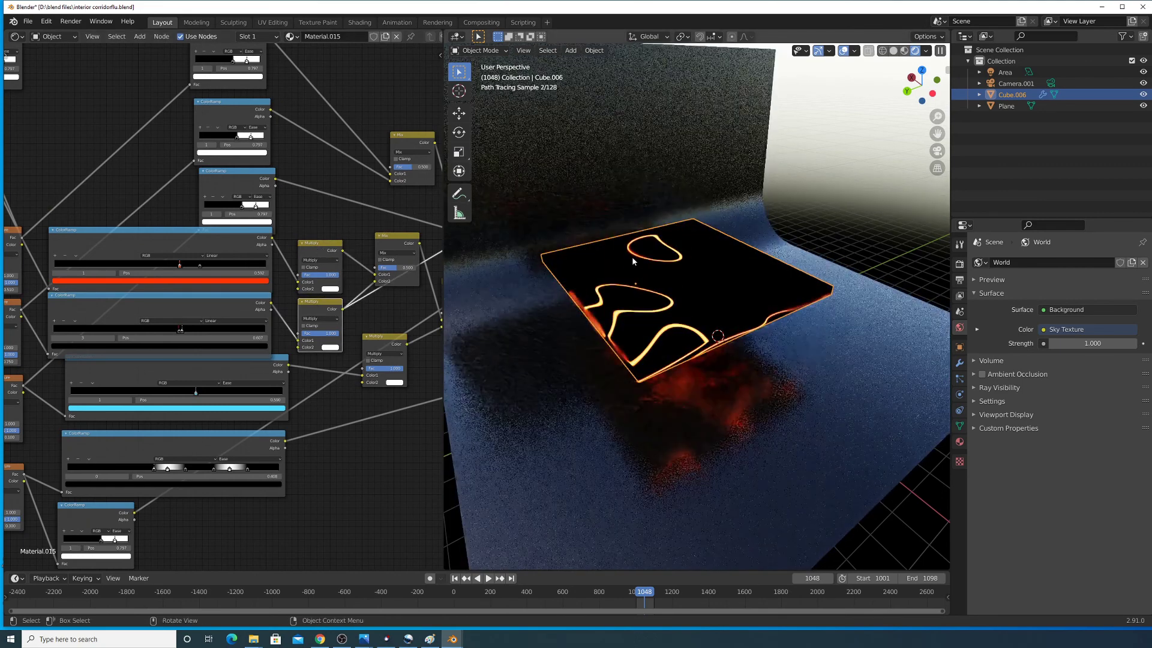
- Trace the upper two wide ColorRamps back to their Noise Textures and preview each ramp's output directly
scroll(199, 327, "up", 4)
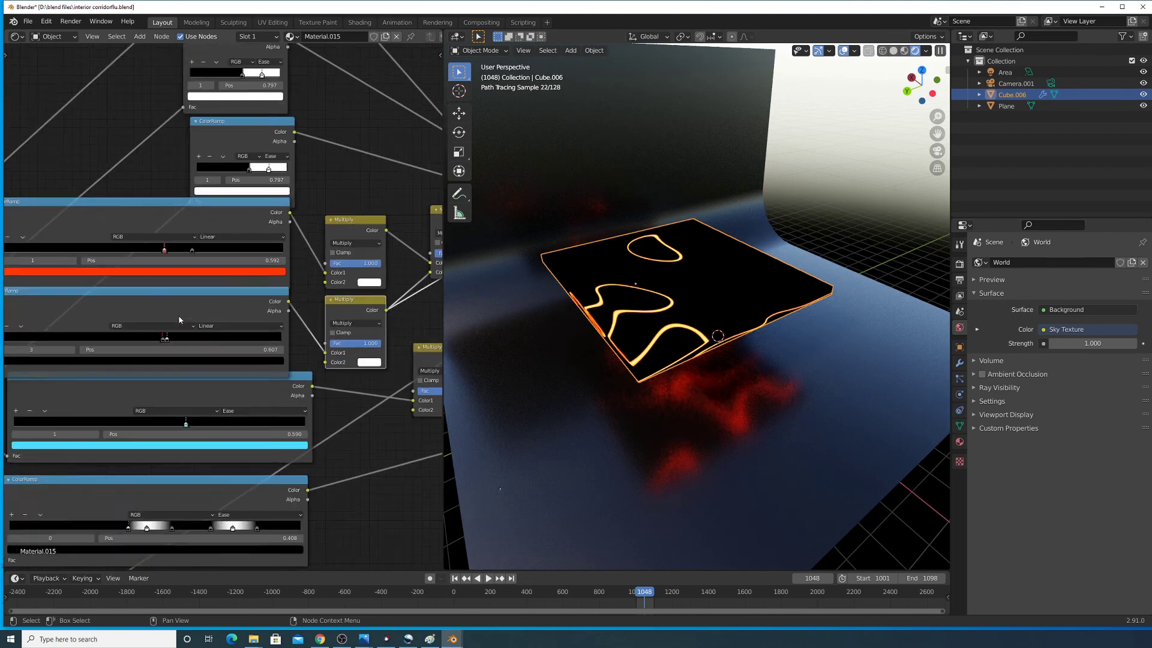
scroll(270, 288, "down", 1)
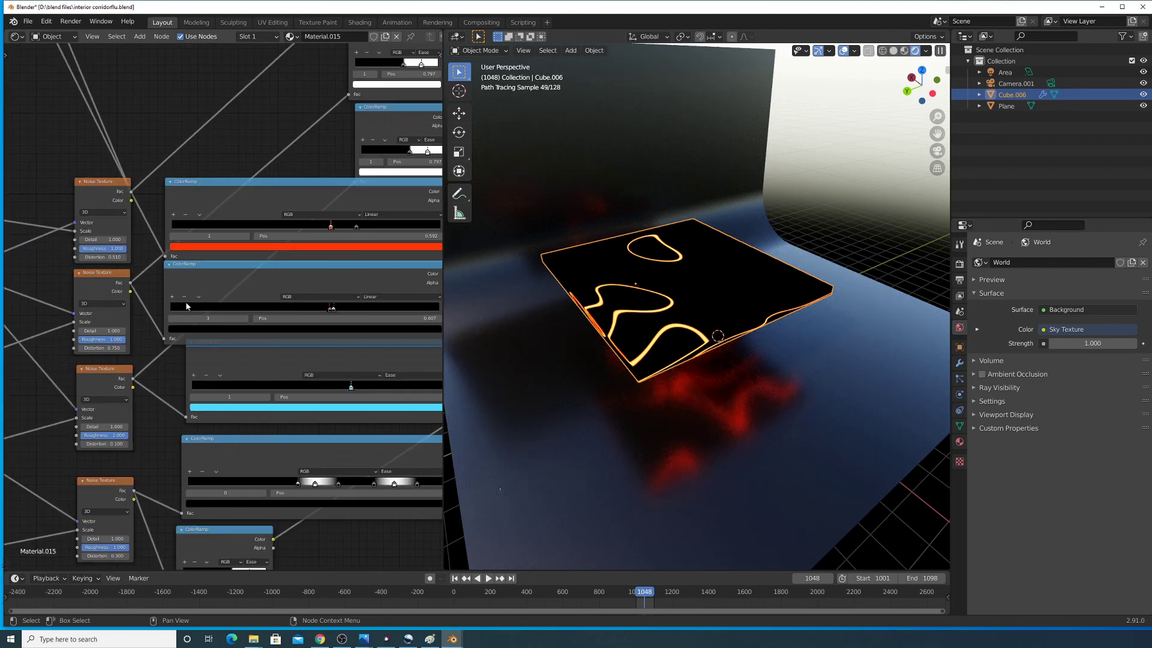
middle_click_drag(174, 291, 356, 270)
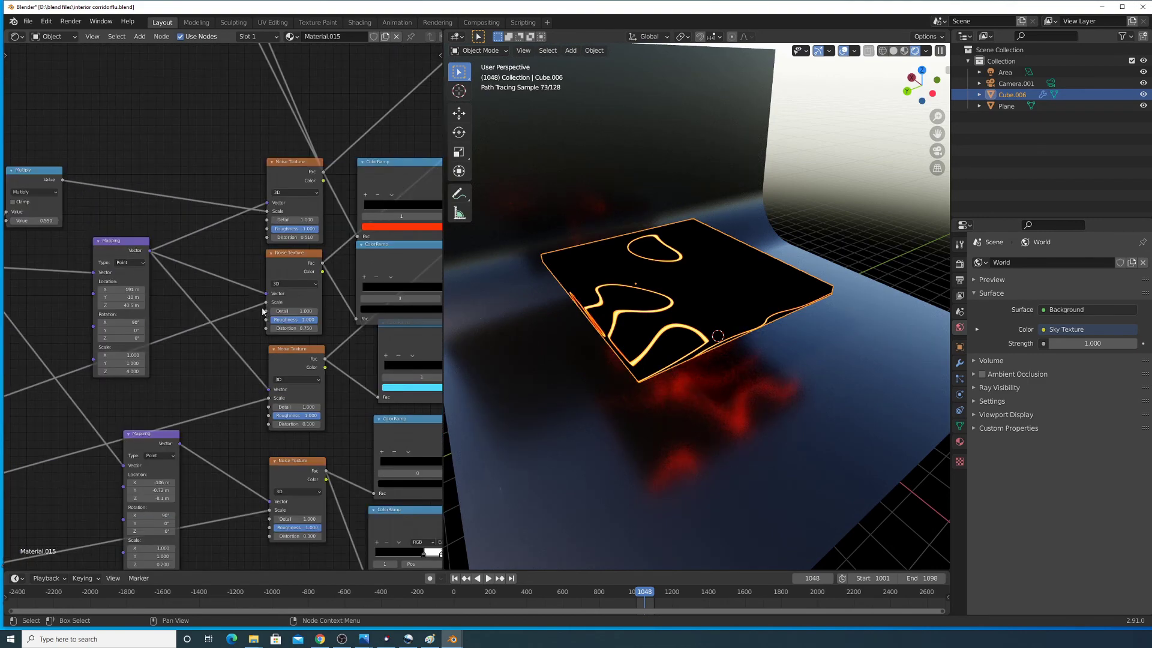
middle_click_drag(346, 274, 25, 286)
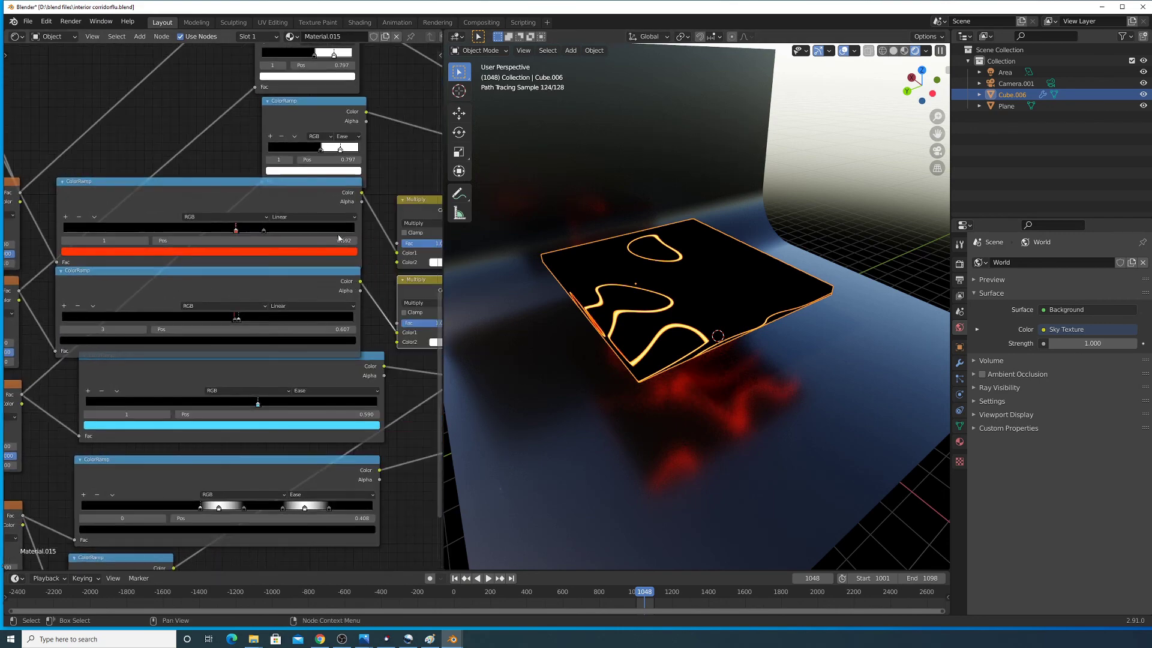
middle_click_drag(339, 239, 230, 248)
scroll(230, 248, "up", 1)
left_click(201, 218, "ctrl+shift")
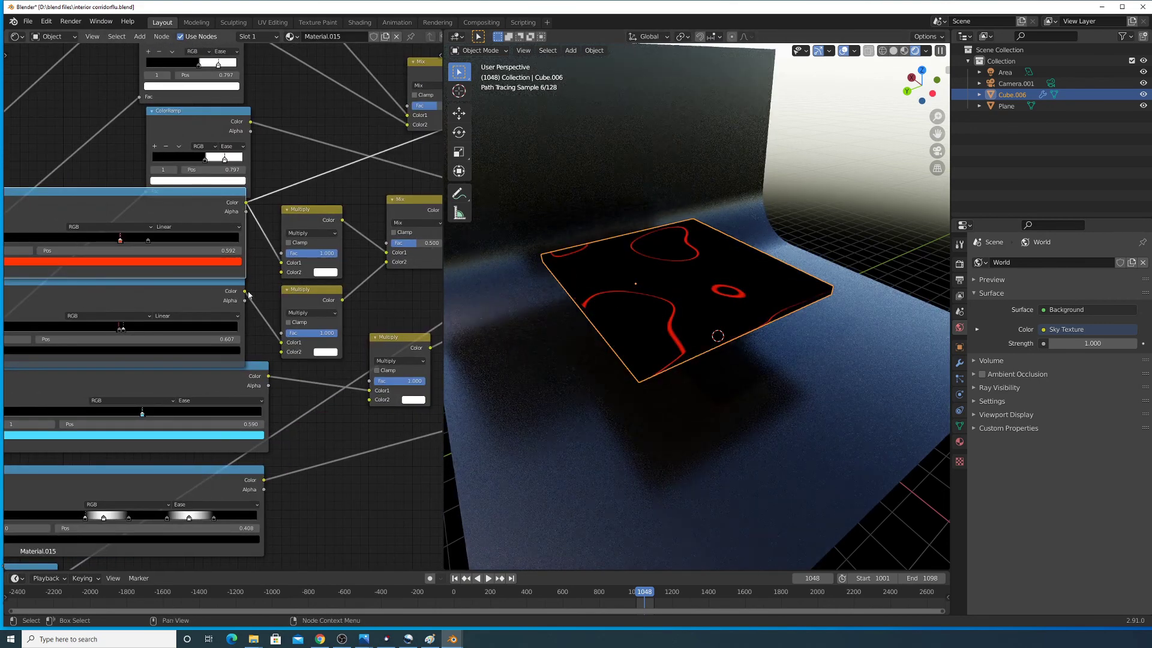
left_click(207, 295, "ctrl+shift")
left_click(207, 214, "ctrl+shift")
left_click(188, 292, "ctrl+shift")
- Compare the previews of the two Multiply nodes after the upper wide ramps with the Mix node that joins them
left_click(312, 237, "ctrl+shift")
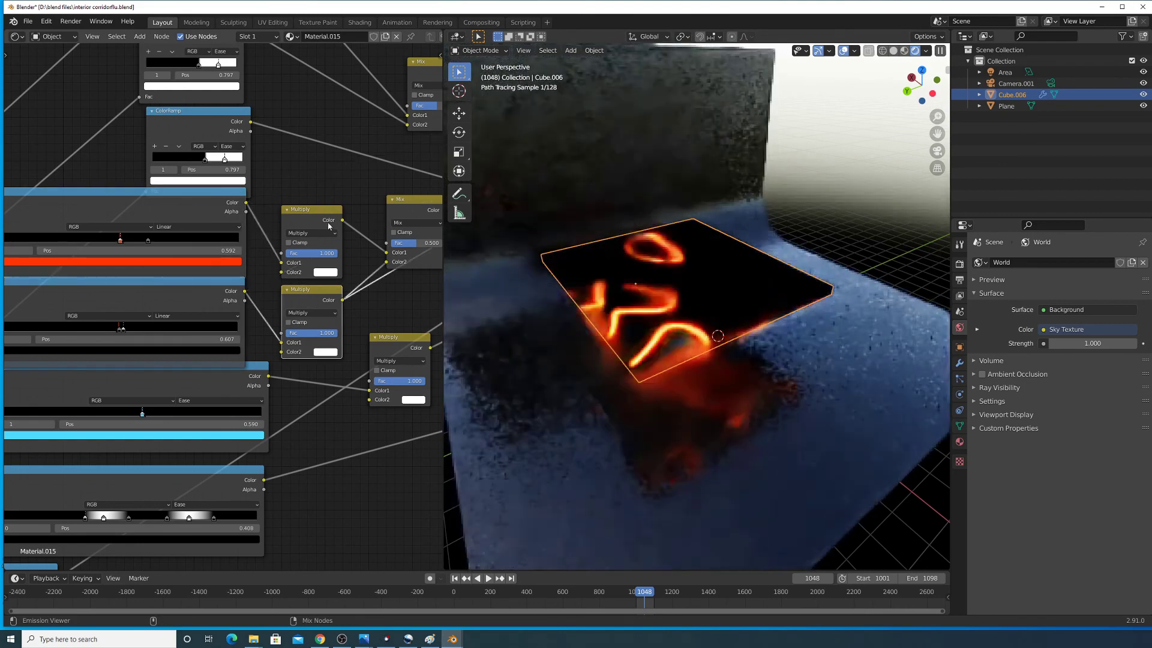
middle_click_drag(378, 238, 328, 255)
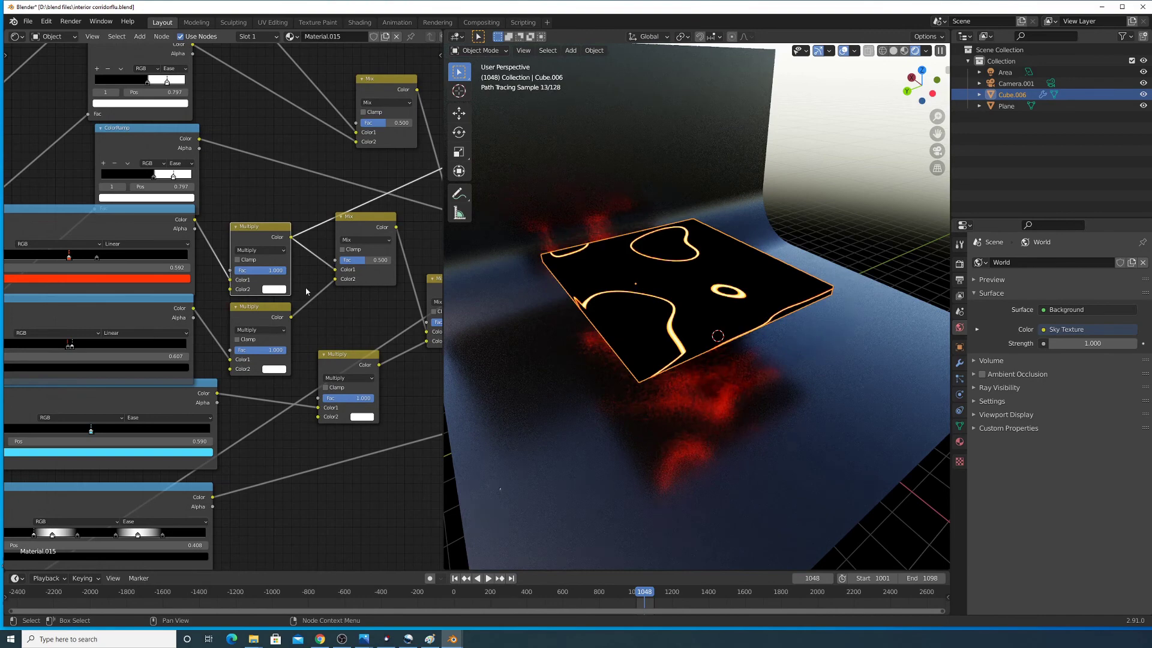
left_click(243, 321, "ctrl+shift")
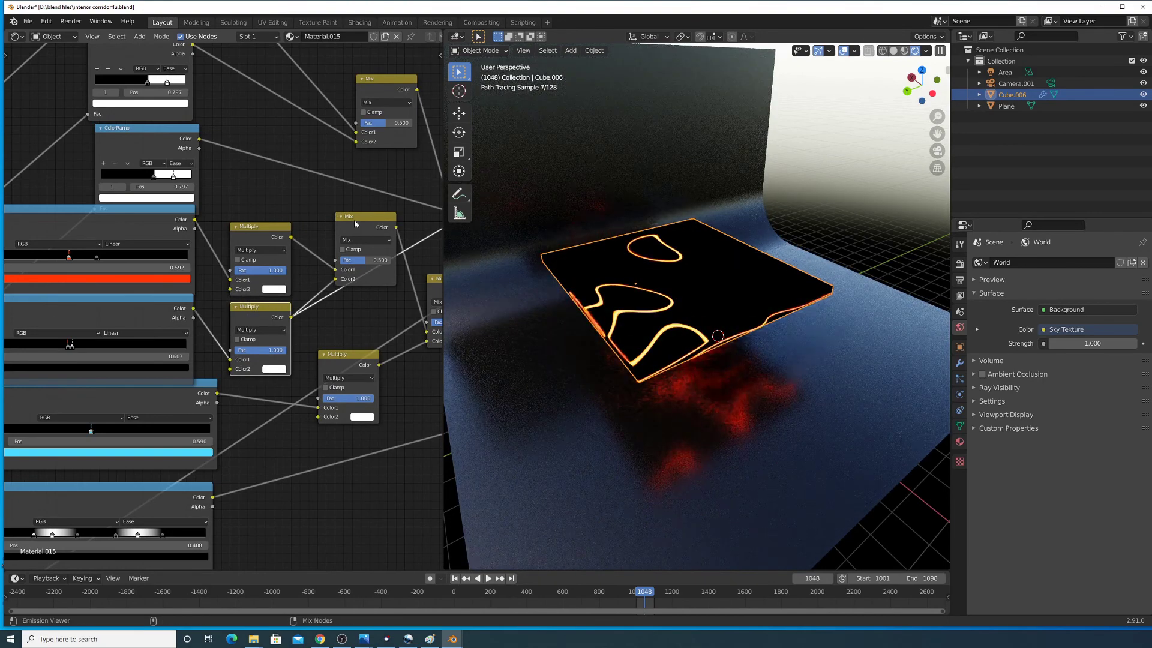
left_click(354, 219, "ctrl+shift")
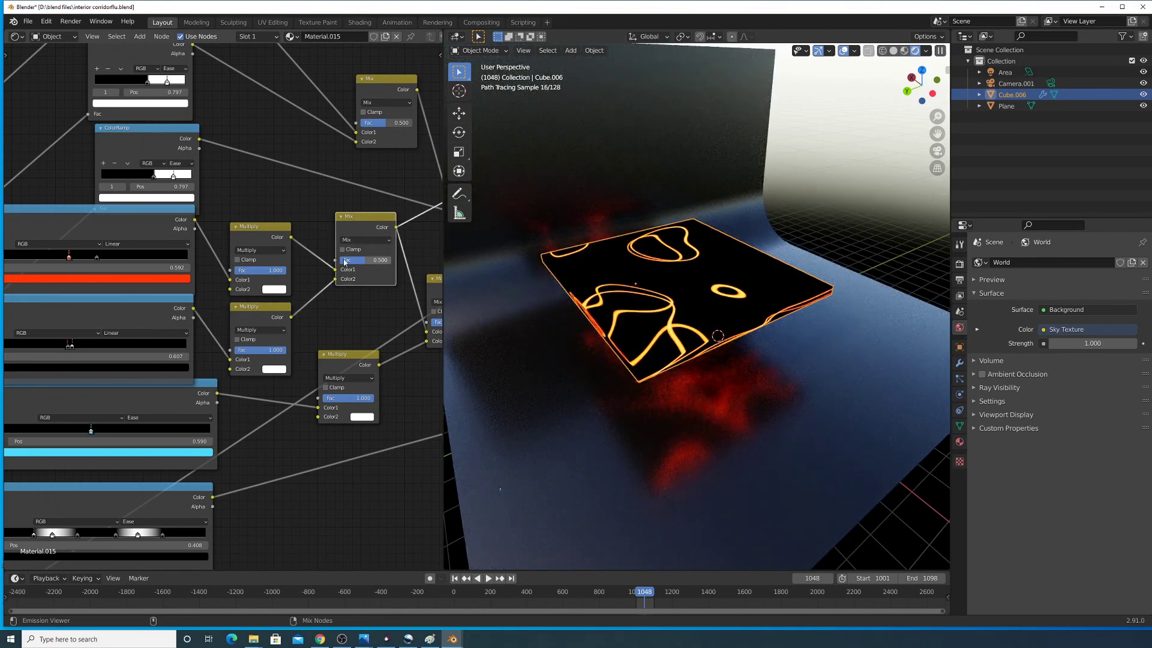
left_click(248, 316, "ctrl+shift")
left_click(268, 237, "ctrl+shift")
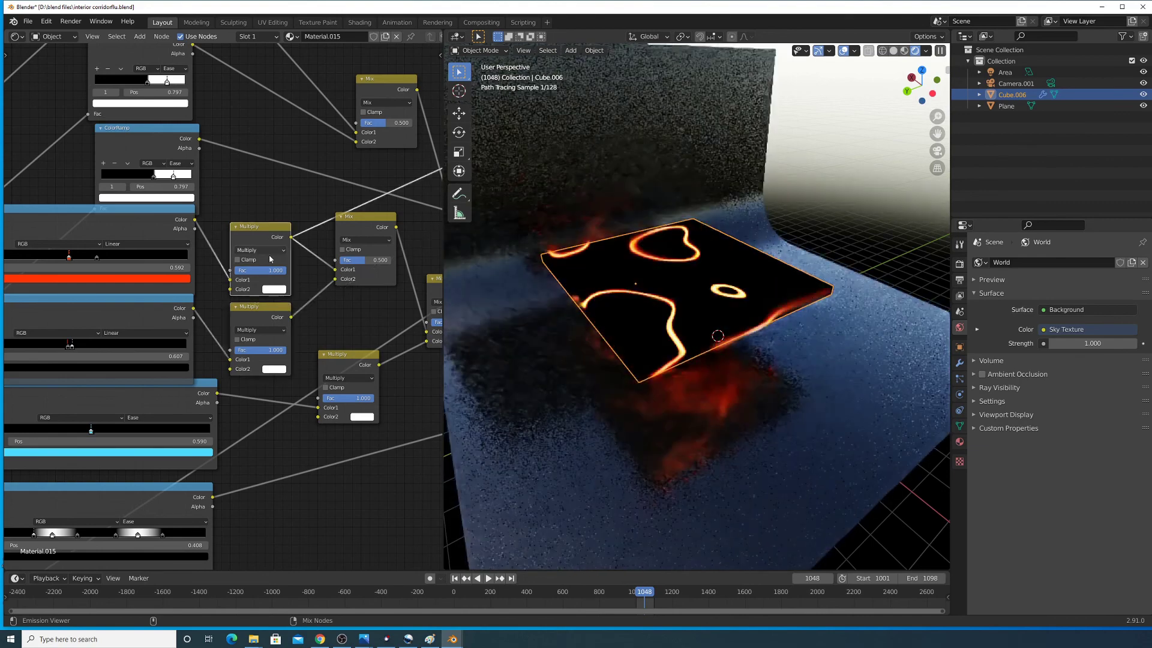
left_click(348, 254, "ctrl+shift")
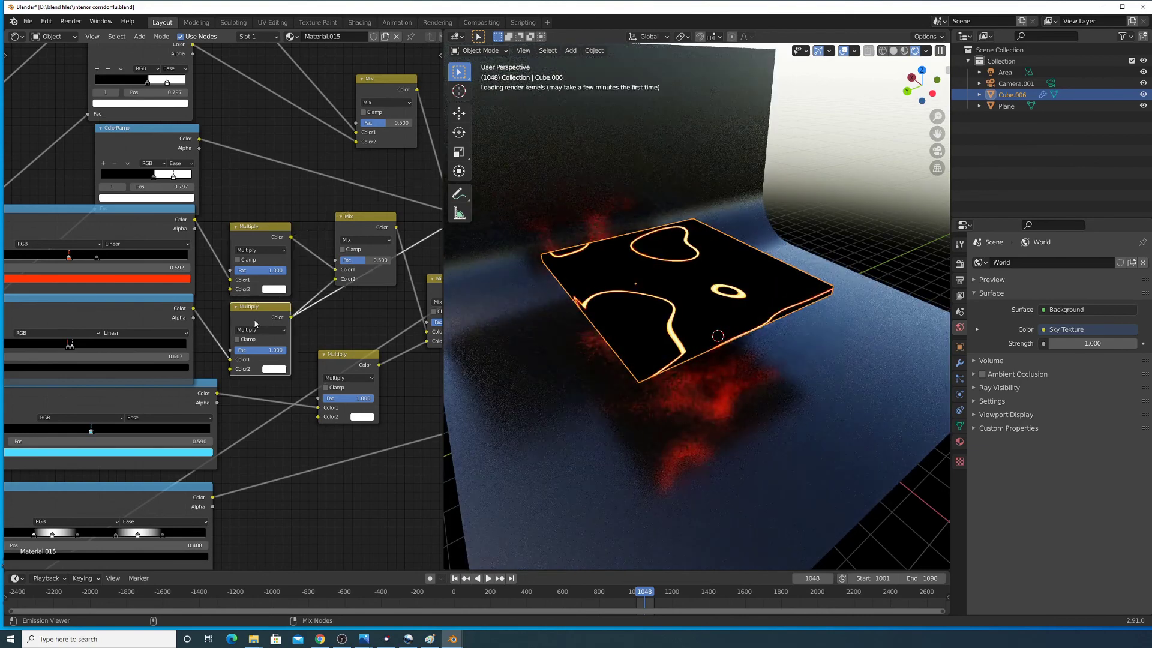
left_click(274, 289)
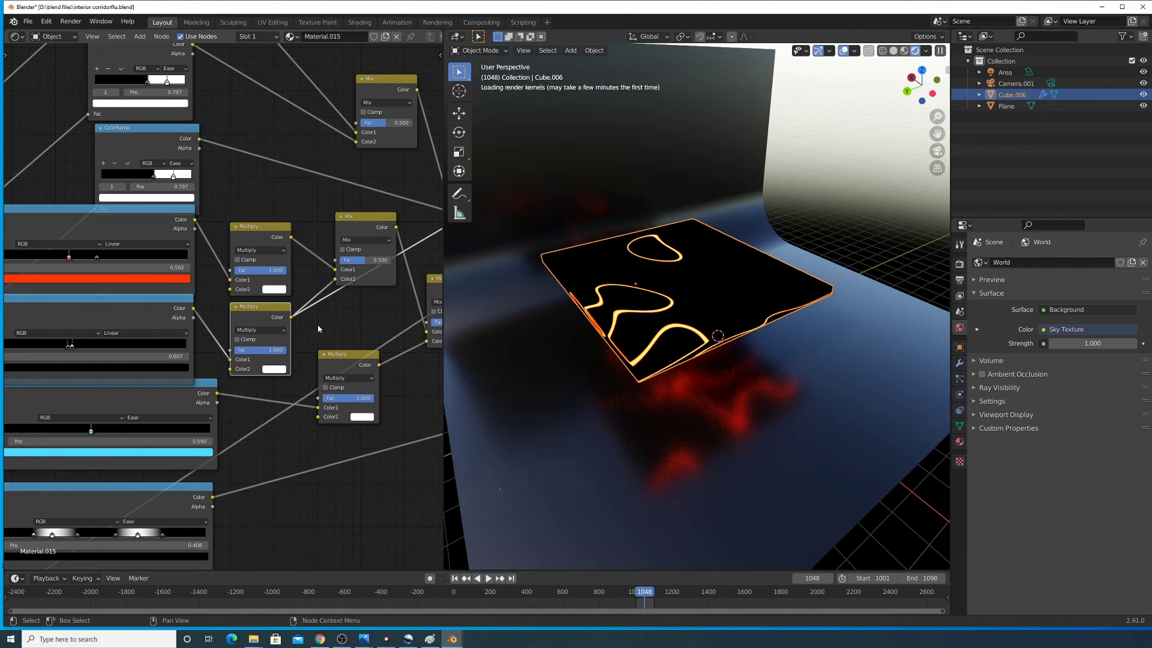
middle_click_drag(380, 280, 277, 303)
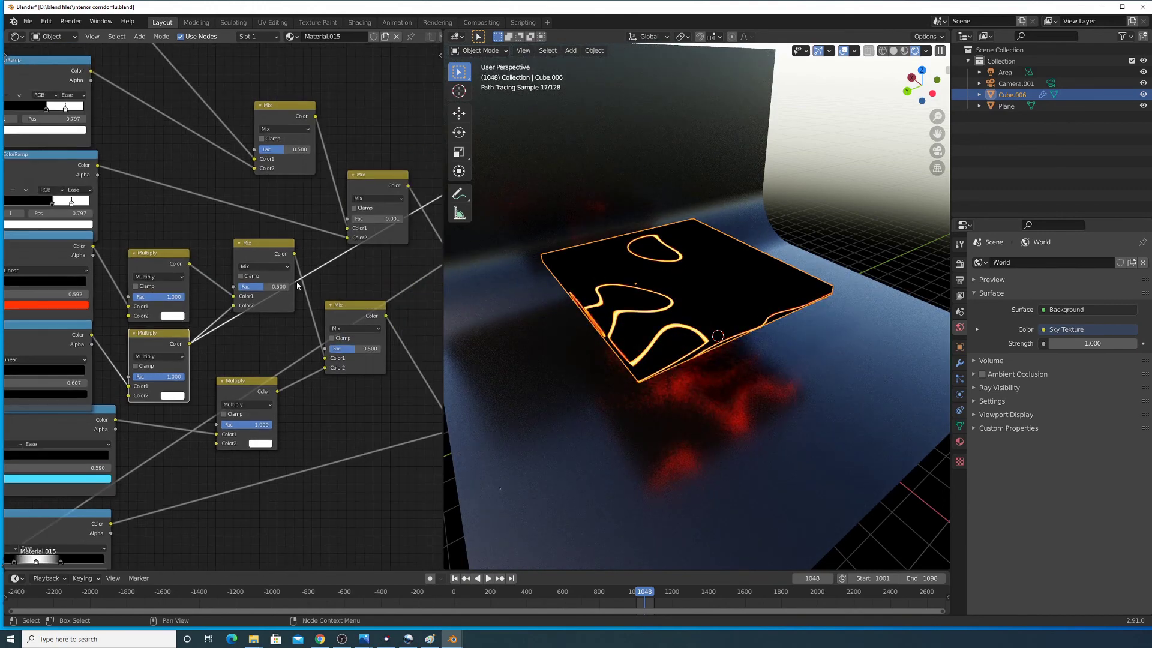
scroll(287, 283, "up", 2)
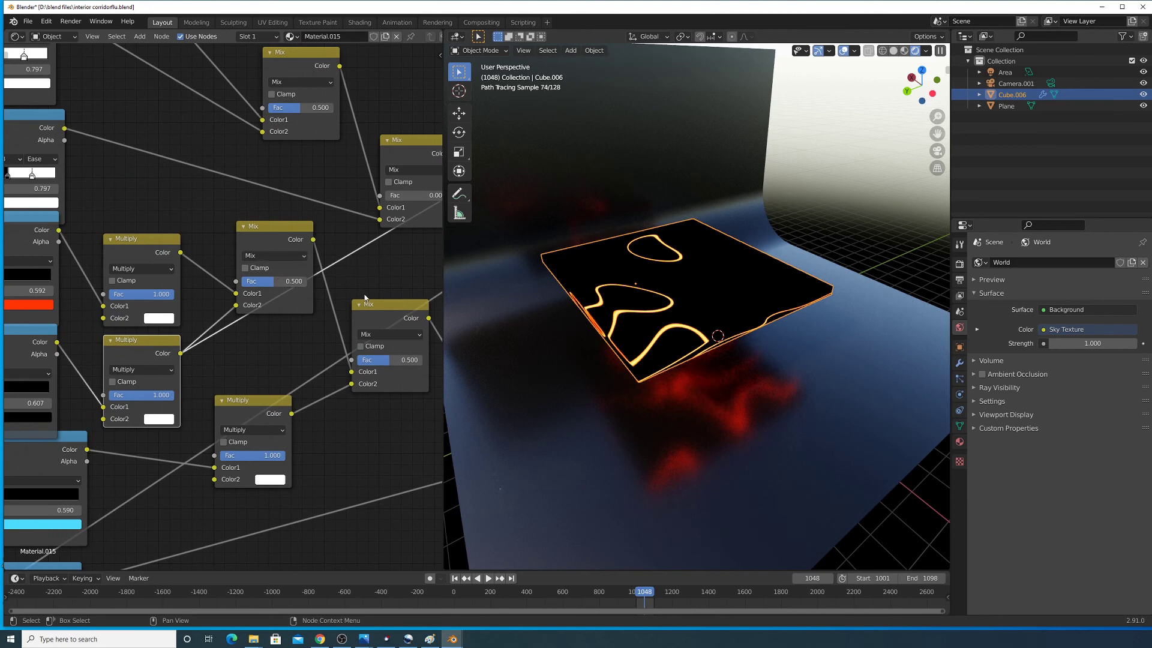
left_click(280, 236)
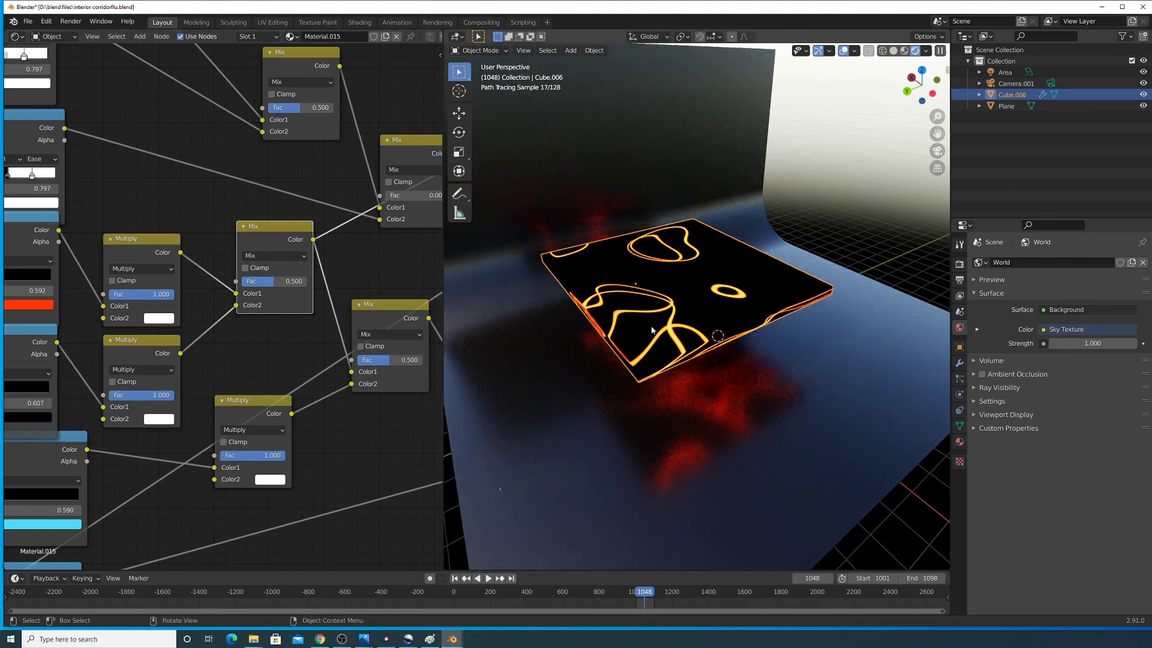
- Check the second colors of the two Multiply nodes, trying the upper one at black and cancelling the change
left_click(158, 318)
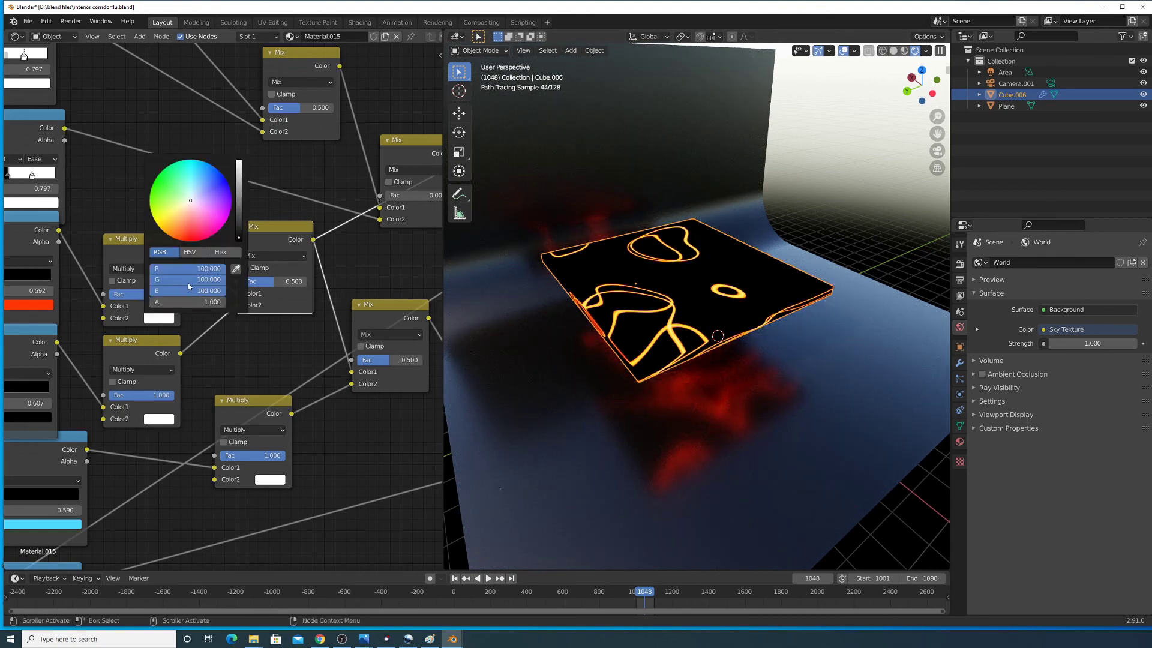
left_click_drag(239, 237, 239, 240)
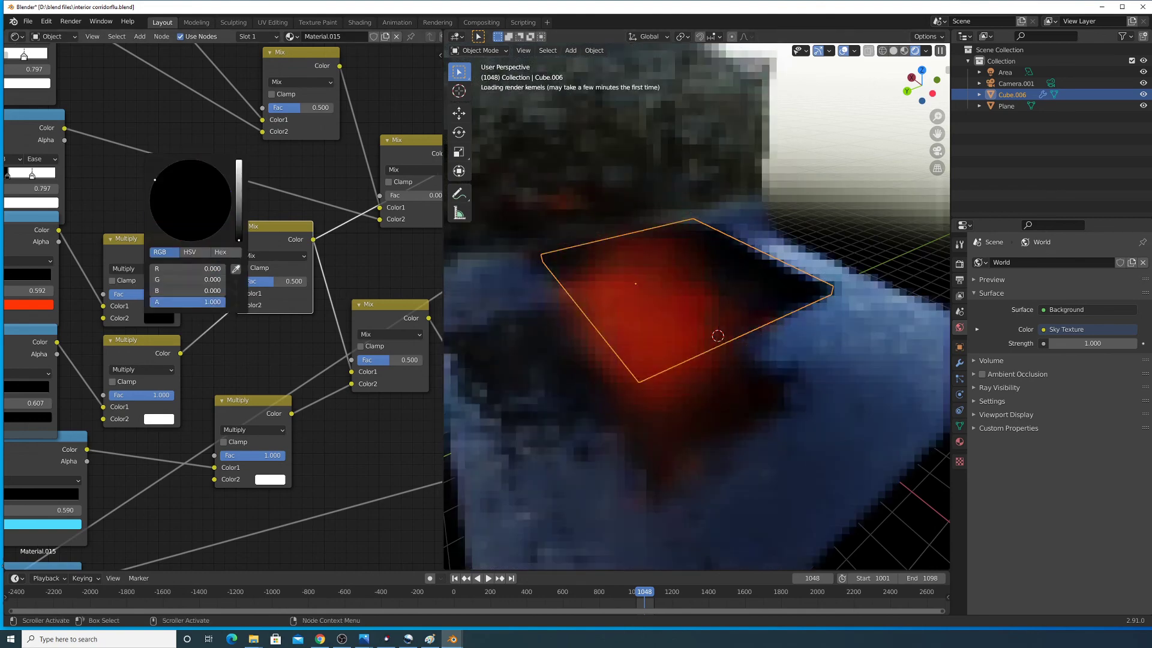
key("Escape")
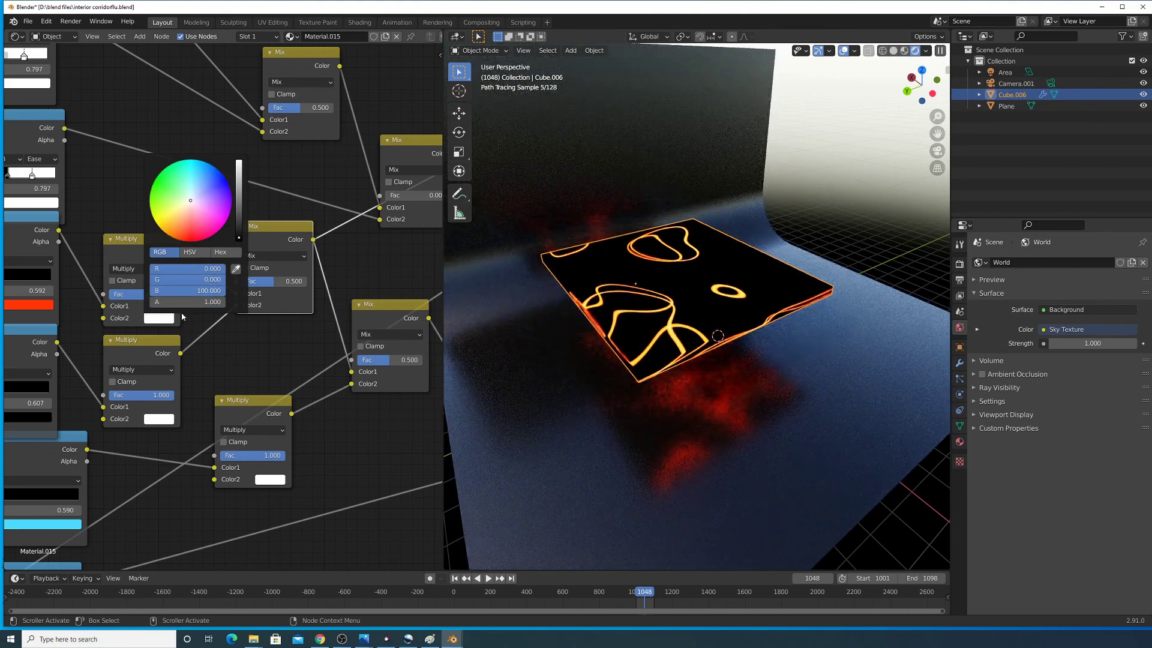
left_click_drag(208, 291, 152, 290)
key("Escape")
left_click(164, 315)
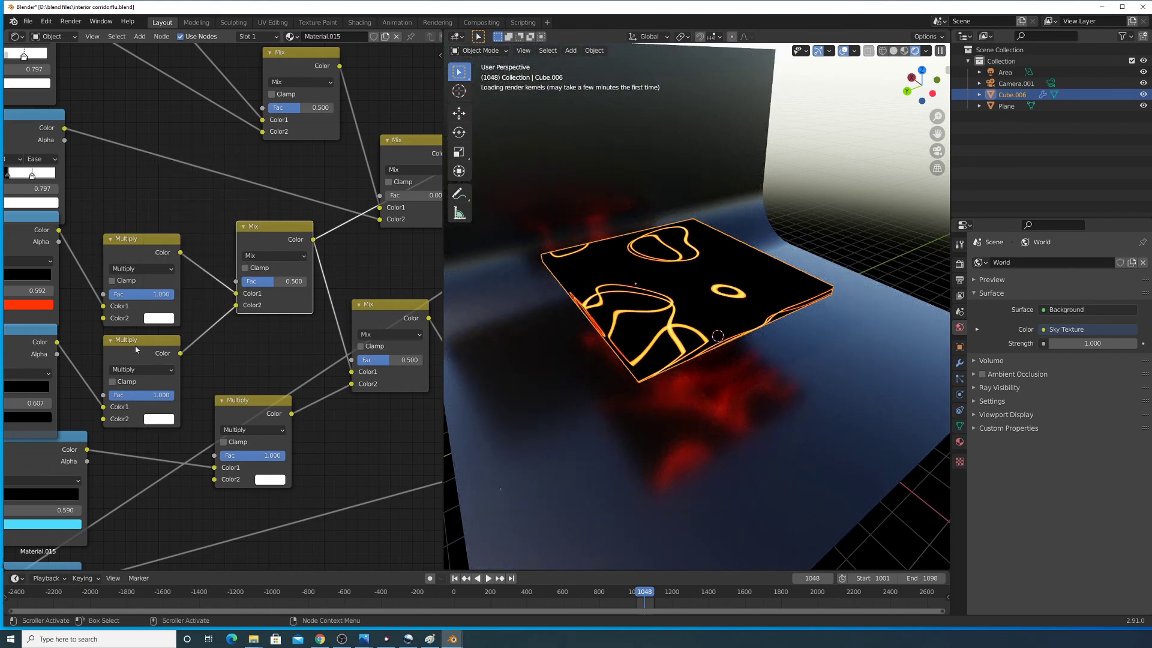
left_click(166, 421)
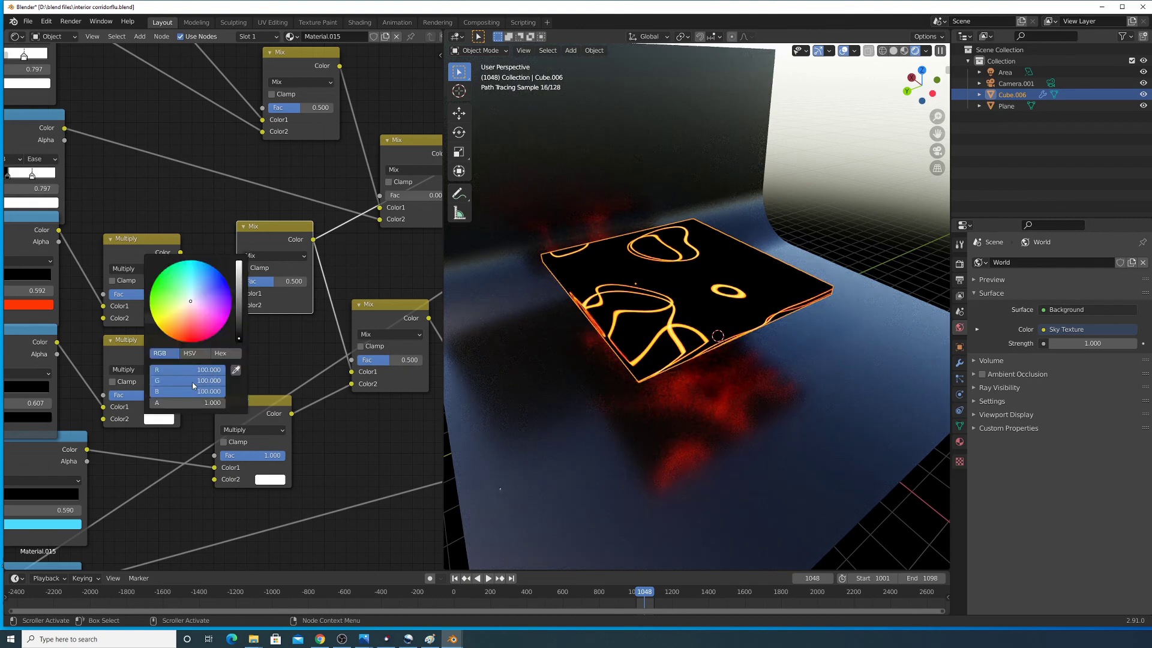
scroll(262, 319, "down", 5)
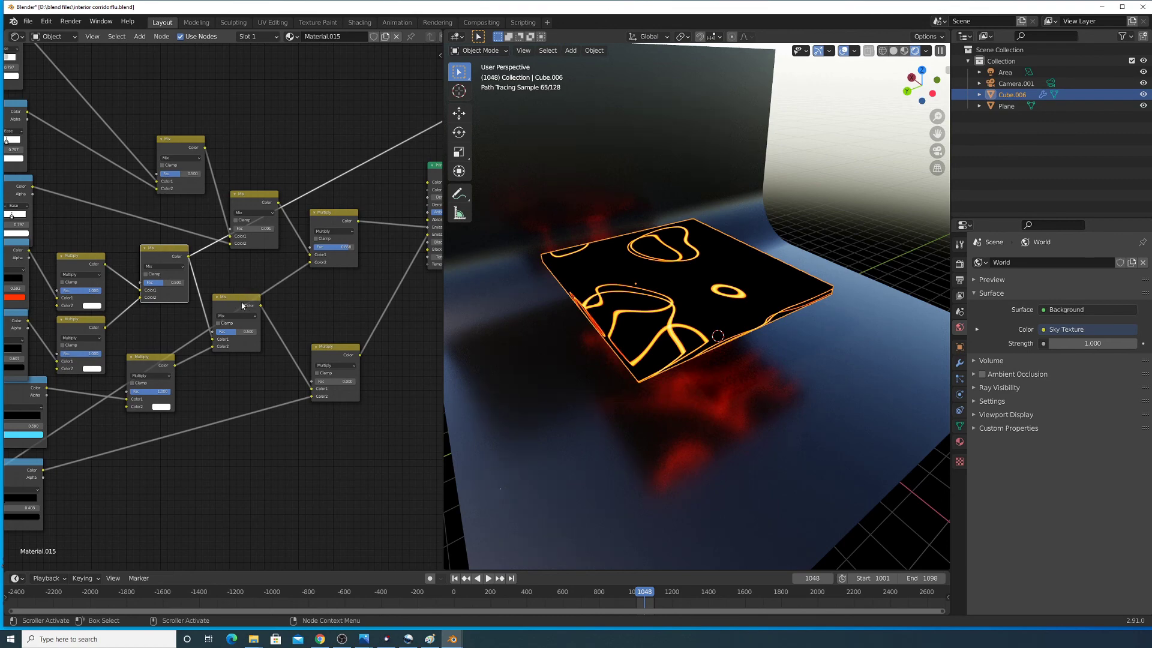
- Preview the cyan ColorRamp, its Multiply node with the second color, and the Mix node joining it to the red branch
scroll(234, 304, "up", 1)
middle_click_drag(234, 304, 250, 300)
middle_click_drag(150, 372, 333, 303)
middle_click_drag(186, 339, 35, 322)
left_click(264, 298, "ctrl+shift")
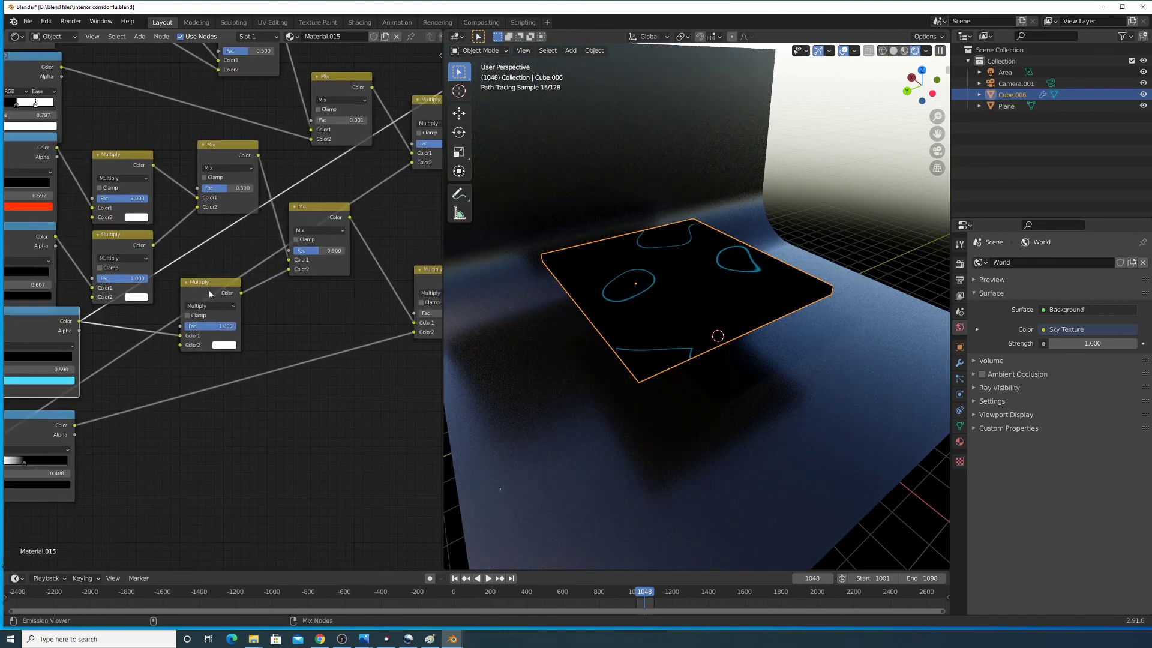
left_click(219, 307, "ctrl+shift")
left_click(222, 345)
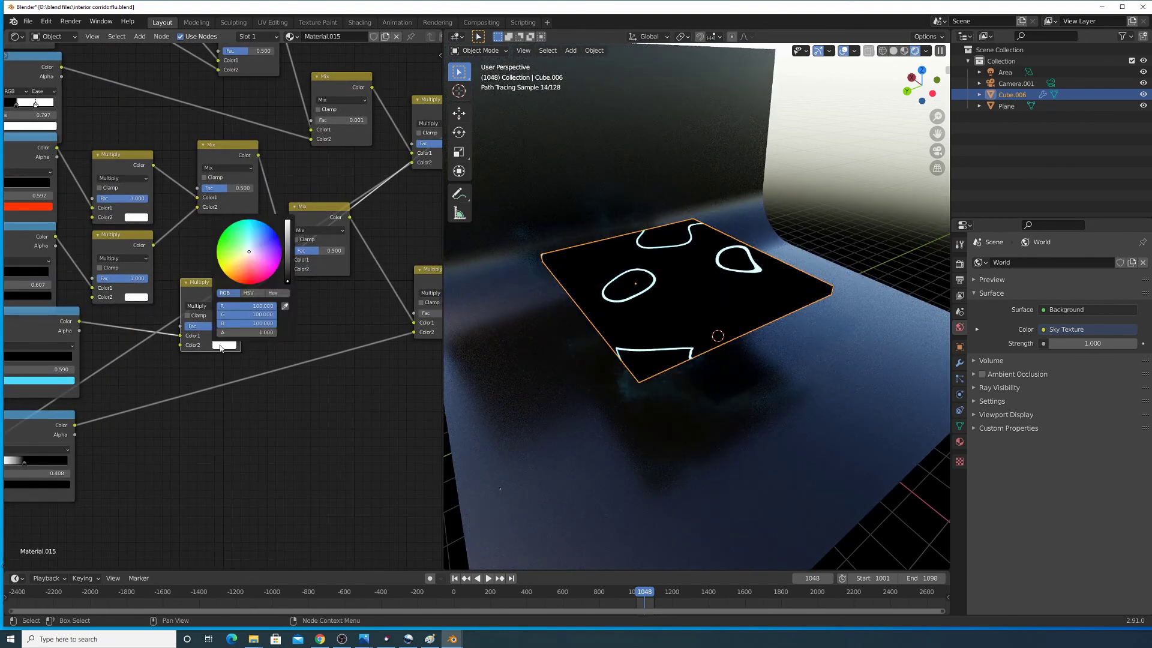
left_click(327, 215, "ctrl+shift")
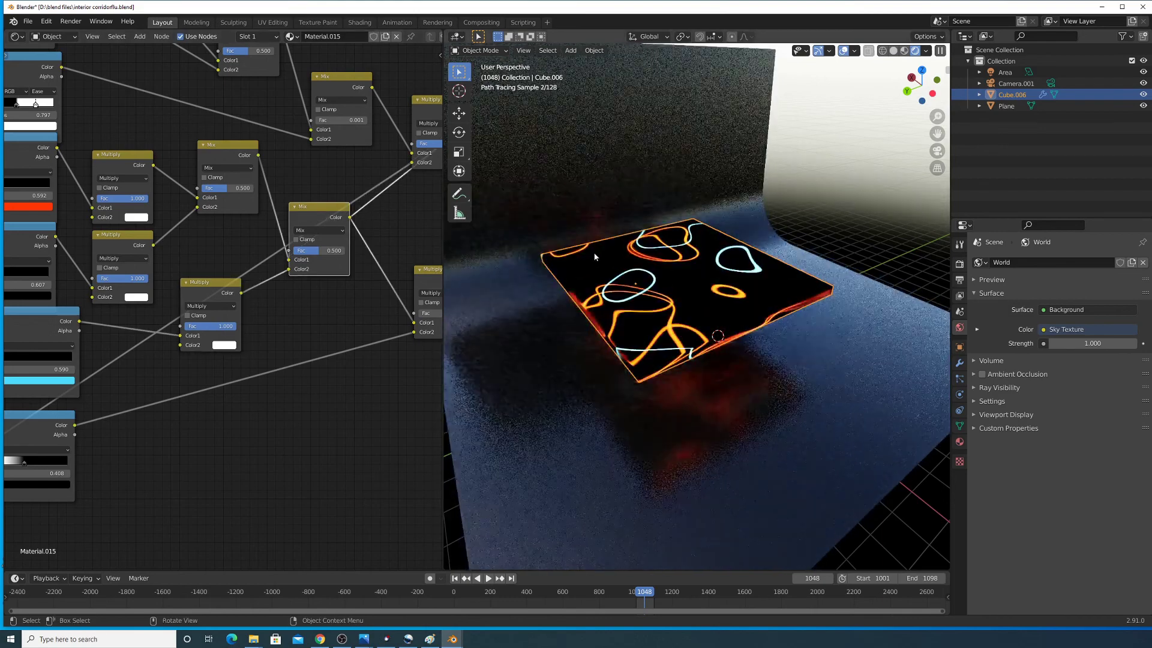
scroll(672, 274, "up", 3)
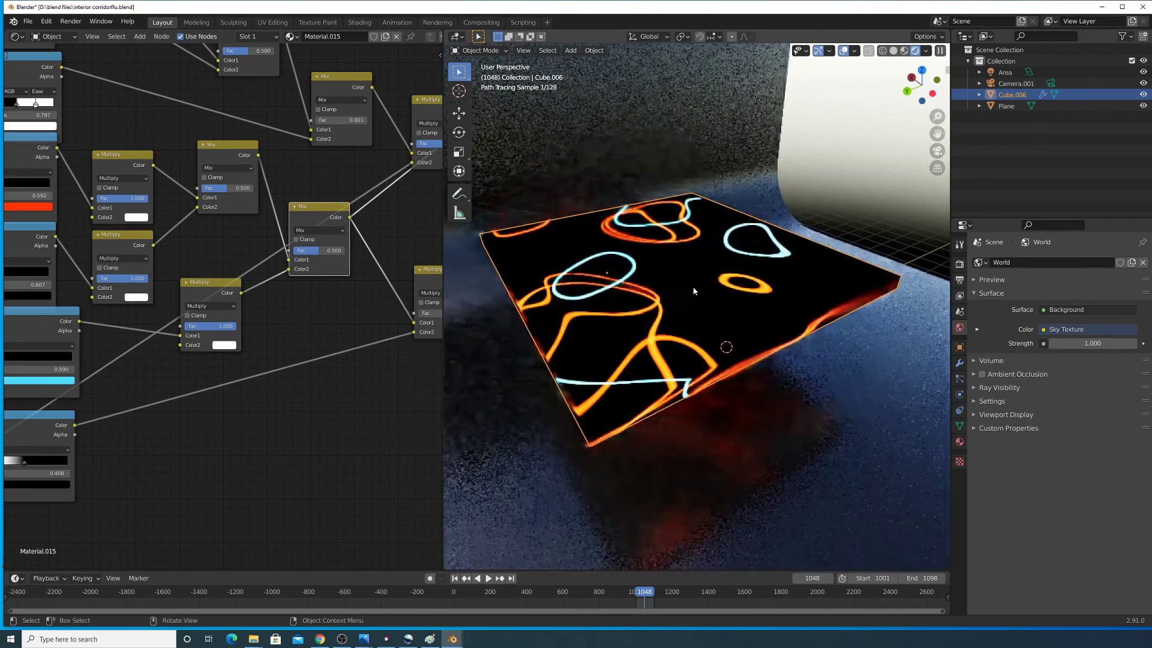
- Preview the wide ColorRamp with two white bands that feeds the lower branch's final Multiply node
middle_click_drag(248, 354, 268, 341)
scroll(269, 344, "up", 6)
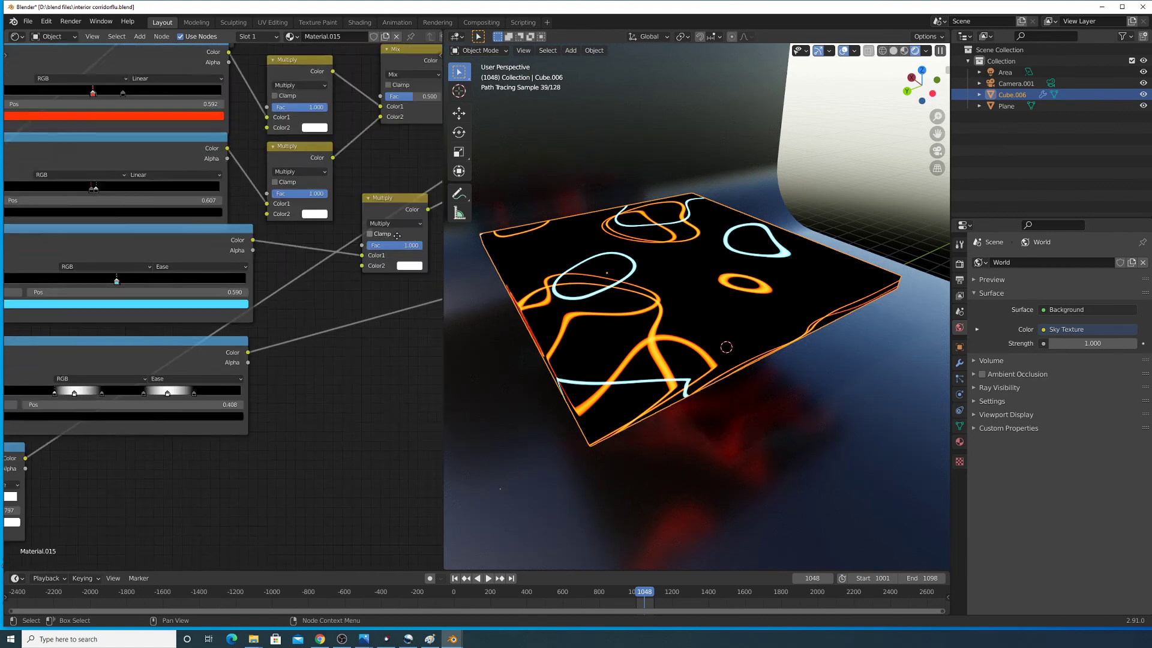
middle_click_drag(45, 252, 116, 252)
left_click(262, 301, "ctrl+shift")
middle_click_drag(289, 305, 332, 343)
scroll(331, 298, "down", 1)
middle_click_drag(332, 298, 265, 339)
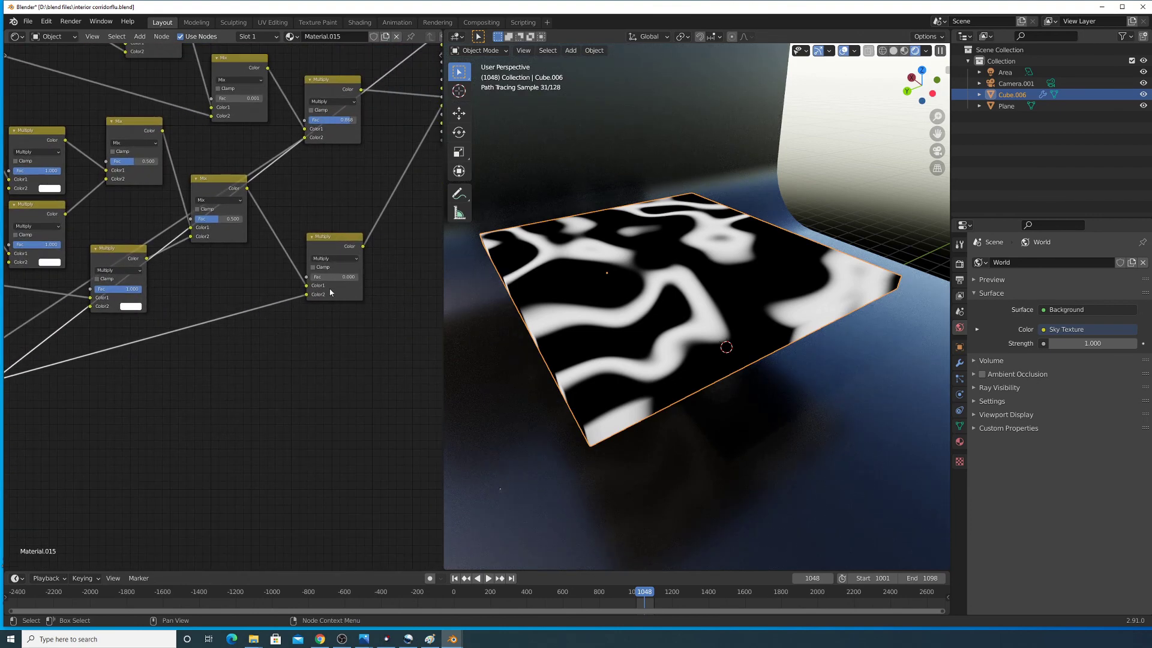
- Compare the preview of the lower branch's final Multiply node with the white-banded ColorRamp and check the node's factor
left_click(328, 244, "ctrl+shift")
middle_click_drag(328, 244, 241, 296)
mouse_move(238, 332)
left_mouse_down()
mouse_move(273, 332)
mouse_move(224, 333)
left_mouse_up()
mouse_move(190, 378)
middle_mouse_down()
mouse_move(191, 368)
mouse_move(448, 331)
middle_mouse_up()
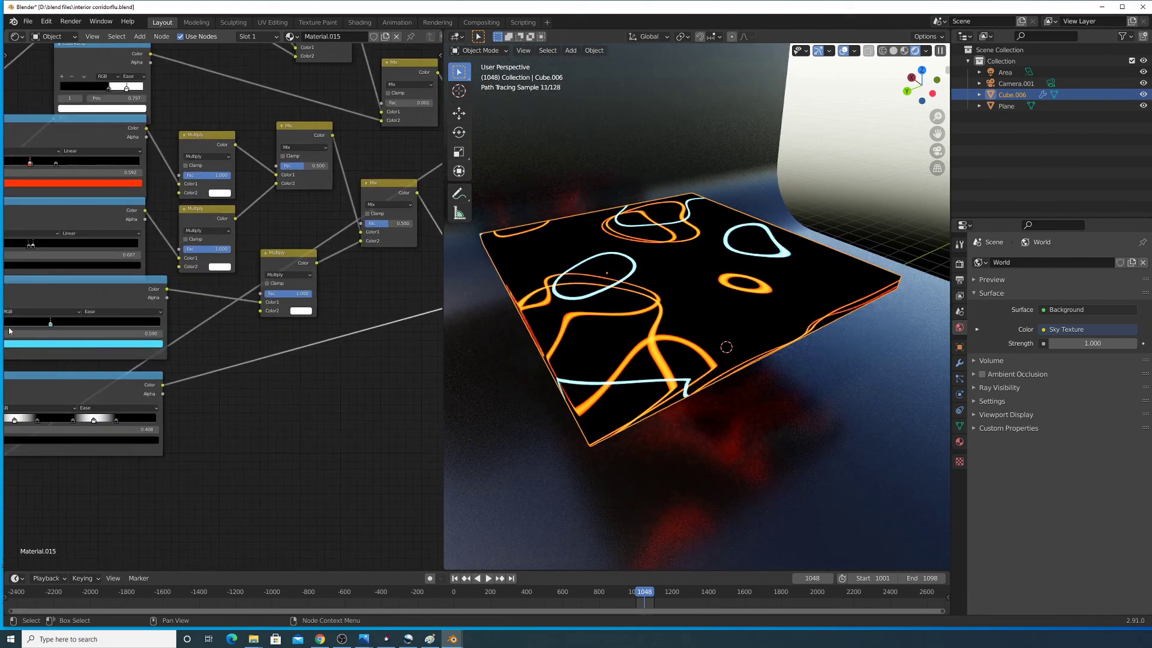
left_click(122, 391, "ctrl+shift")
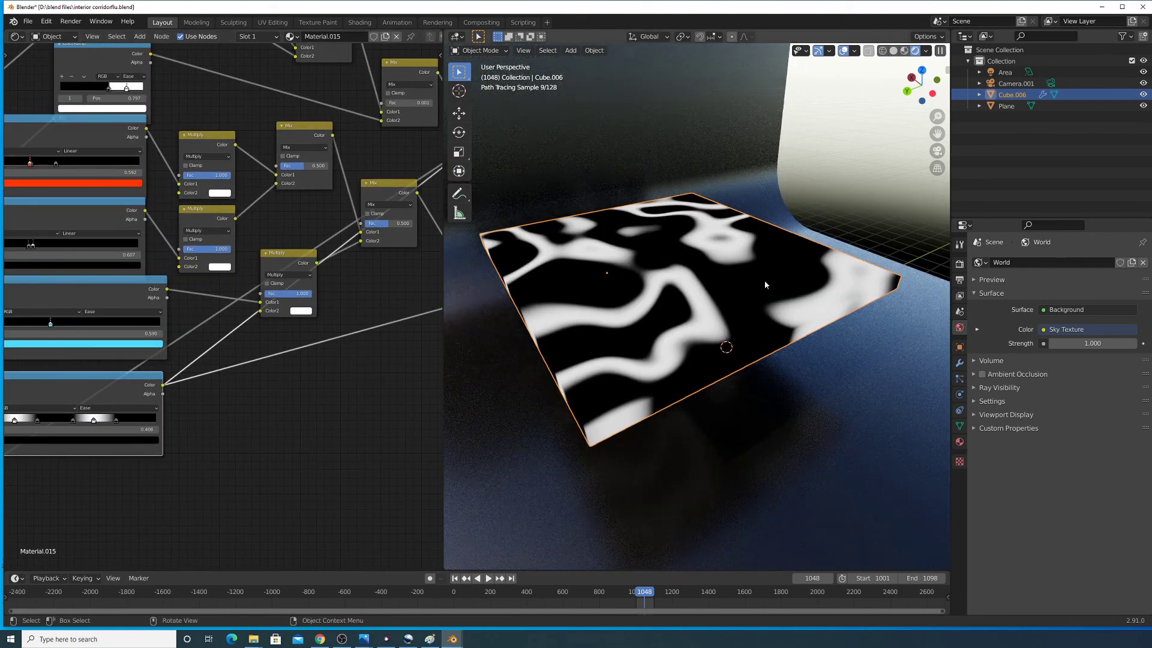
middle_click_drag(408, 251, 82, 287)
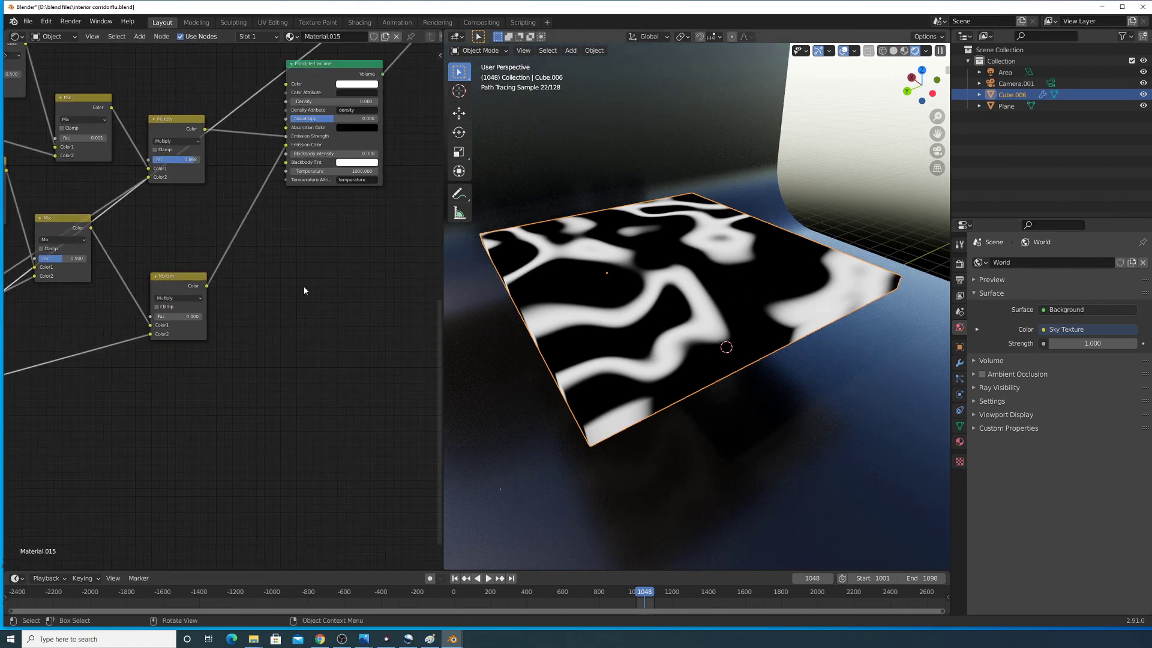
left_click(179, 290, "ctrl+shift")
mouse_move(157, 316)
left_mouse_down()
mouse_move(202, 316)
mouse_move(153, 316)
left_mouse_up()
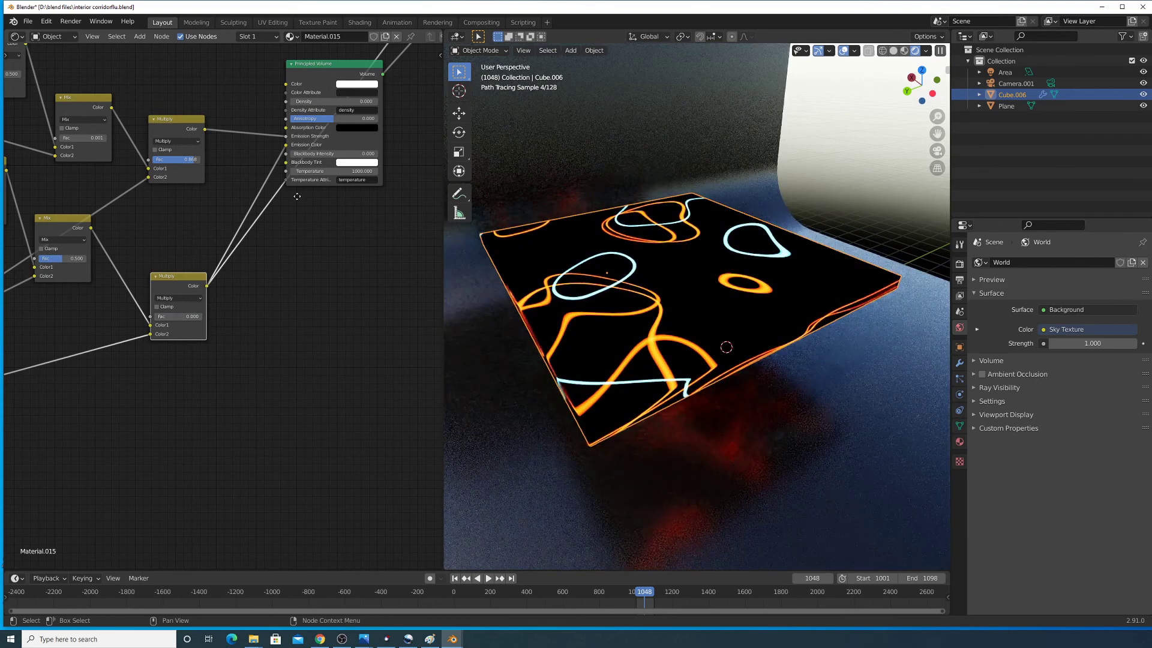
- Preview the Principled Volume and compare the lower final Multiply node at factor 1.000 and 0.000
middle_click_drag(298, 197, 305, 273)
left_click(327, 172, "ctrl+shift")
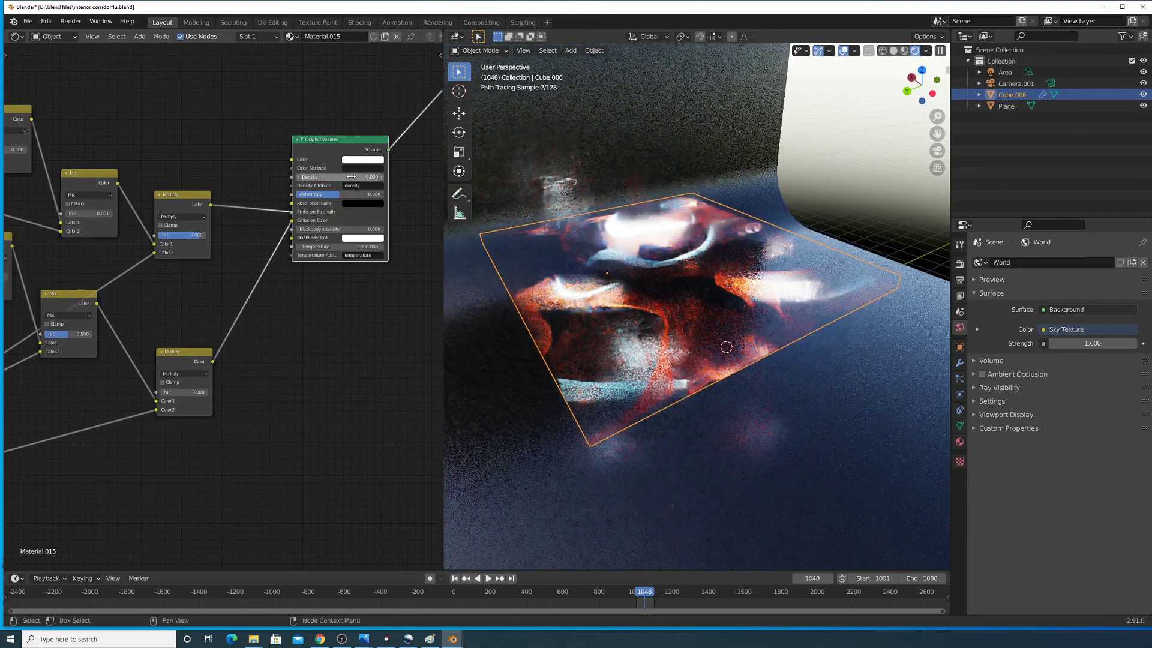
scroll(225, 418, "up", 1)
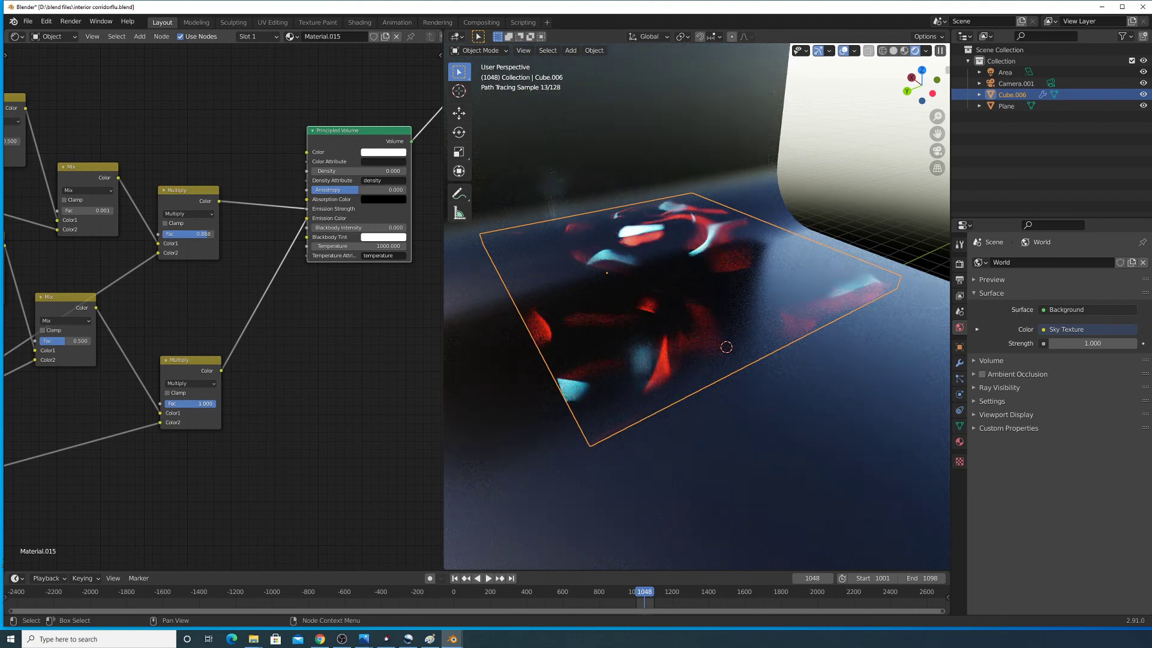
left_click_drag(214, 403, 165, 403)
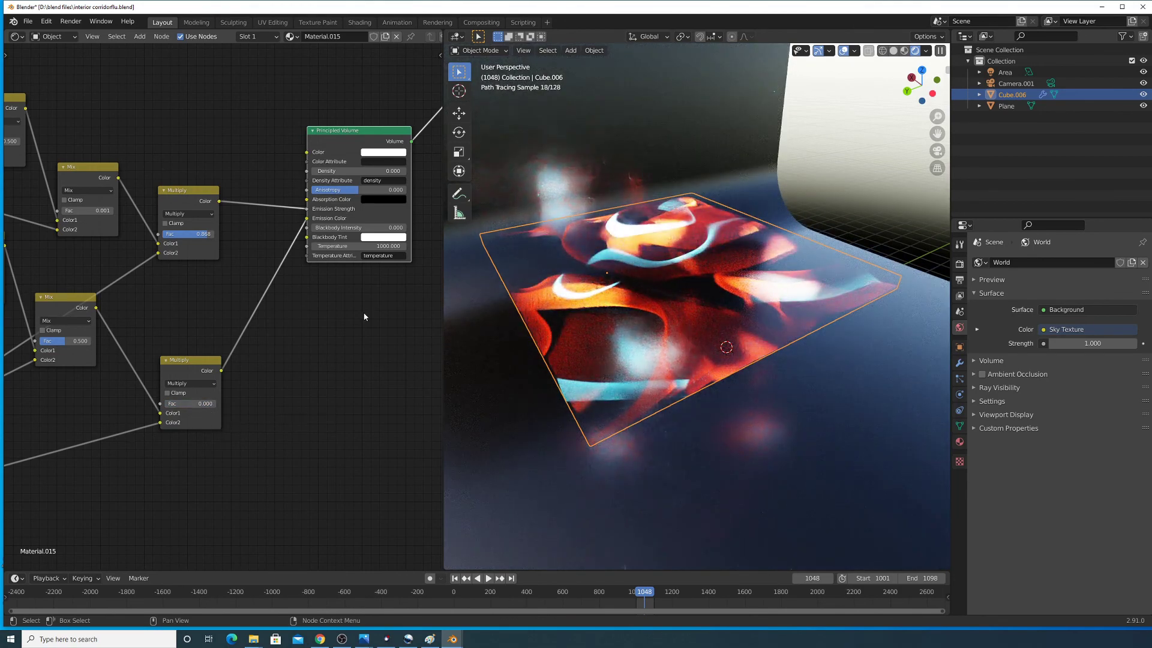
- Examine the Texture Coordinate node and the scale value with the Multiply nodes it drives at the start of the tree
middle_click_drag(148, 352, 471, 300)
scroll(297, 287, "down", 3)
middle_click_drag(31, 299, 5, 172)
scroll(162, 276, "up", 8)
scroll(29, 251, "down", 7)
middle_click_drag(28, 251, 246, 302)
scroll(245, 303, "up", 8)
scroll(222, 306, "down", 5)
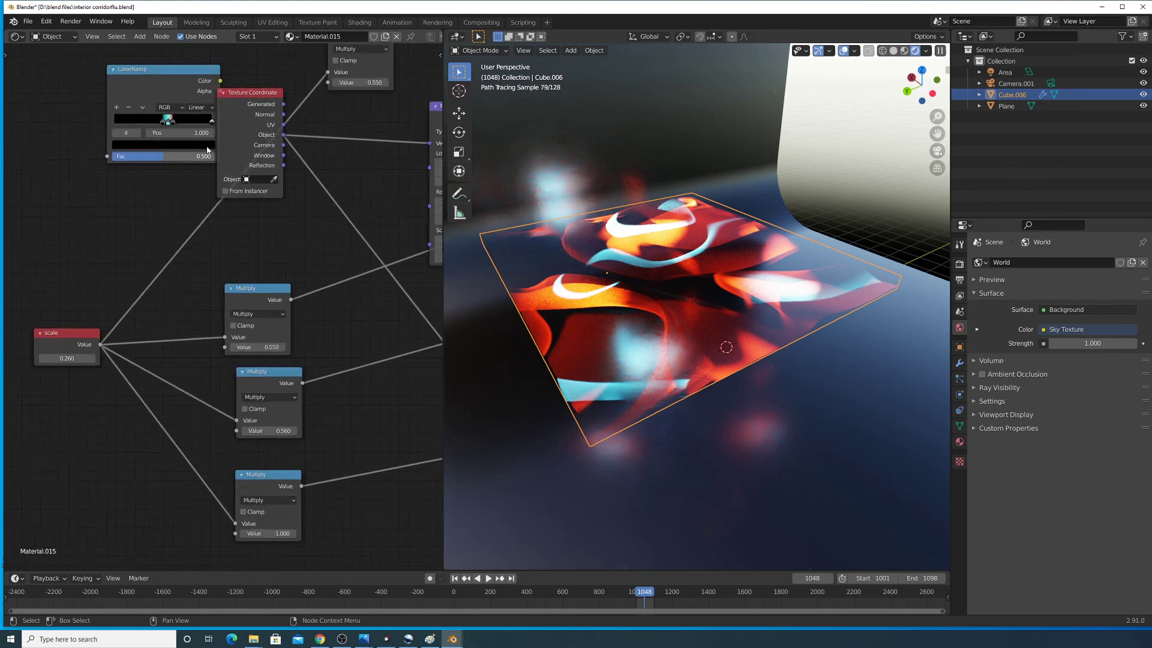
- Move the unused ColorRamp clear of the Texture Coordinate node and place the Texture Coordinate node just above the scale node
left_click_drag(171, 137, 65, 134)
middle_click_drag(243, 157, 122, 206)
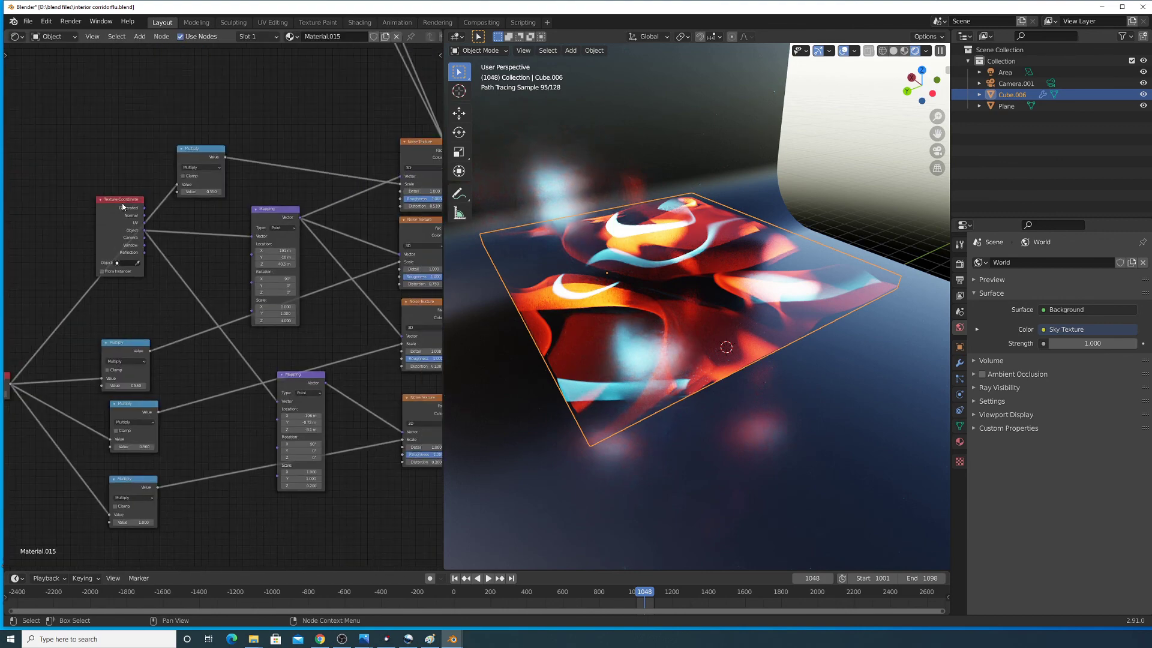
left_click_drag(125, 216, 49, 213)
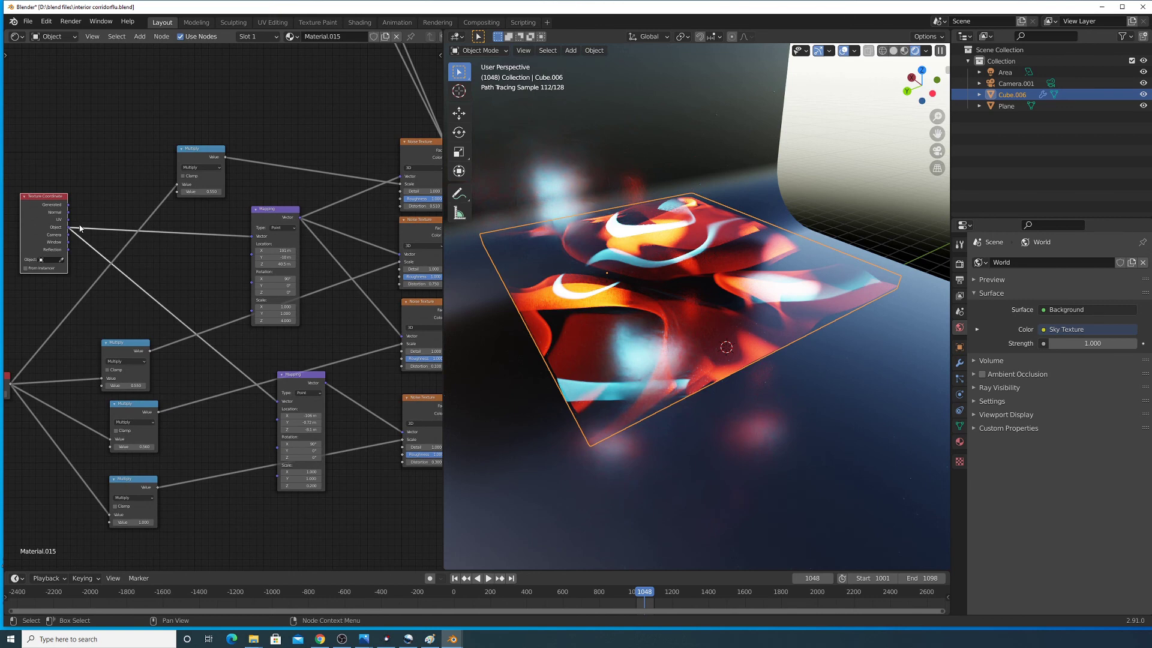
scroll(144, 239, "up", 4)
scroll(135, 240, "down", 5)
middle_click_drag(131, 259, 268, 267)
left_click_drag(201, 241, 153, 326)
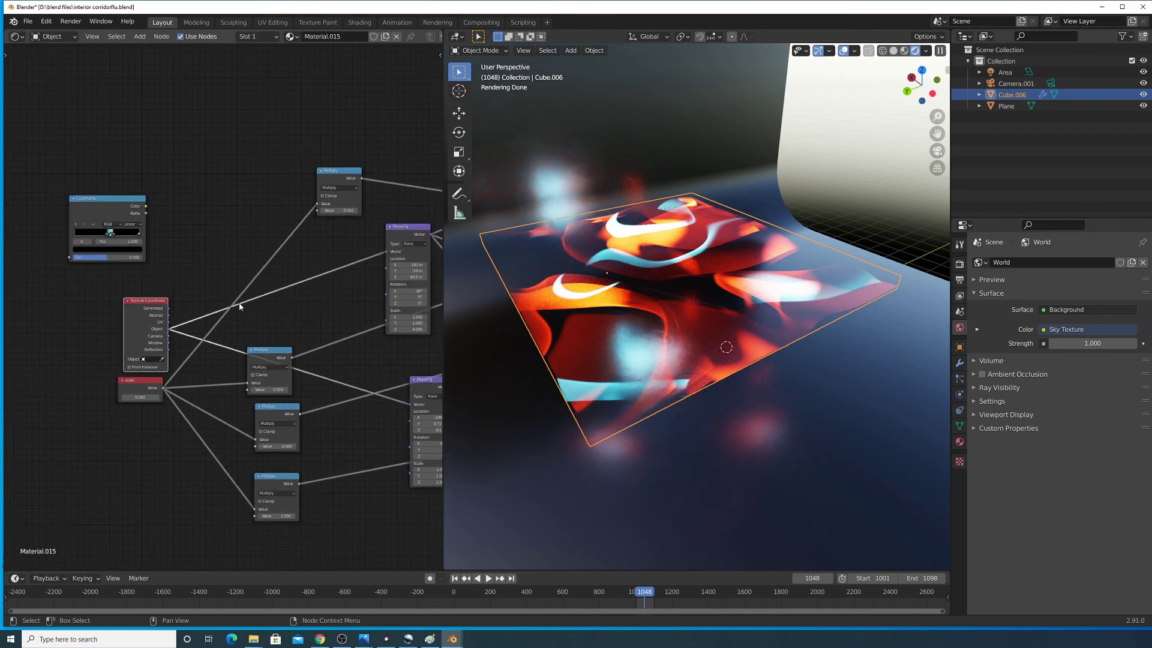
- Move the uppermost Multiply node down beside the upper Mapping node
middle_click_drag(239, 307, 120, 379)
scroll(121, 379, "up", 1)
middle_click_drag(288, 301, 232, 313)
left_click_drag(184, 253, 206, 367)
scroll(218, 378, "up", 7)
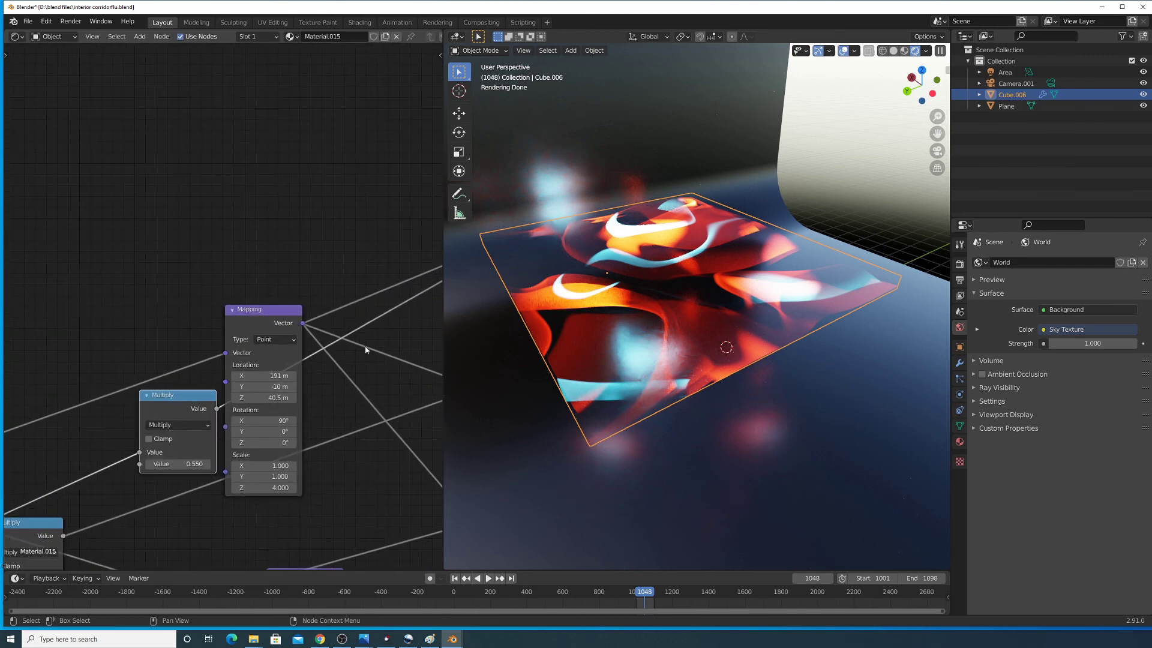
middle_click_drag(386, 336, 197, 328)
scroll(196, 329, "down", 2)
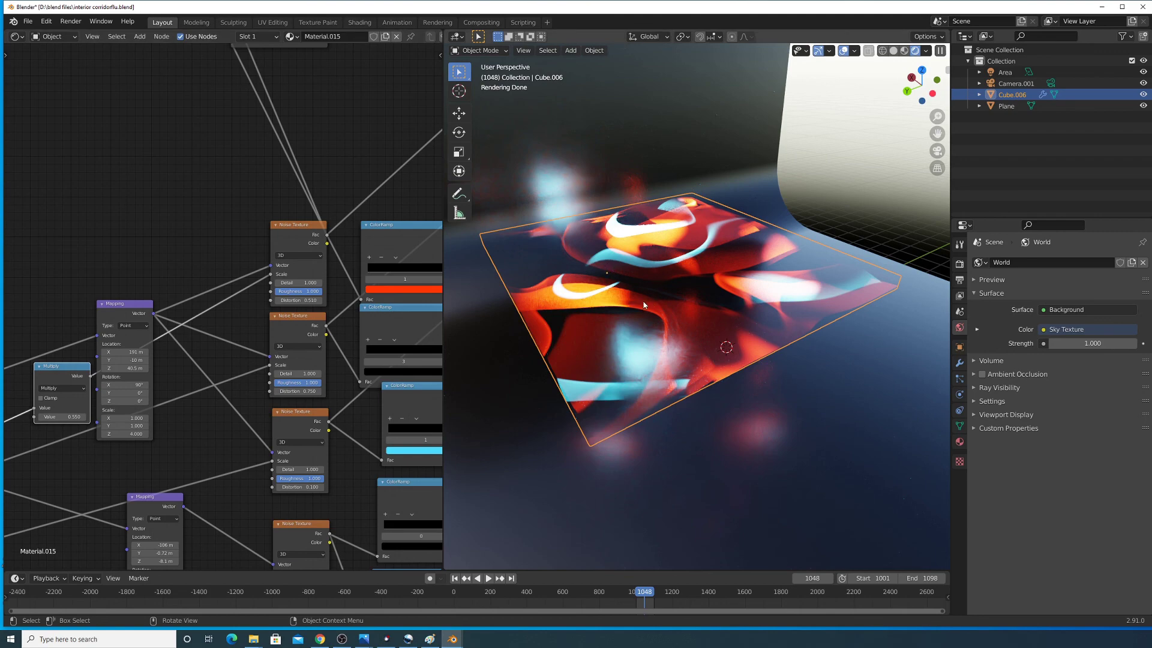
- Connect the Mix Shader that combines the Transparent and Principled BSDFs to the Material Output's Surface input
middle_click_drag(643, 305, 664, 288)
middle_click_drag(307, 300, 75, 338)
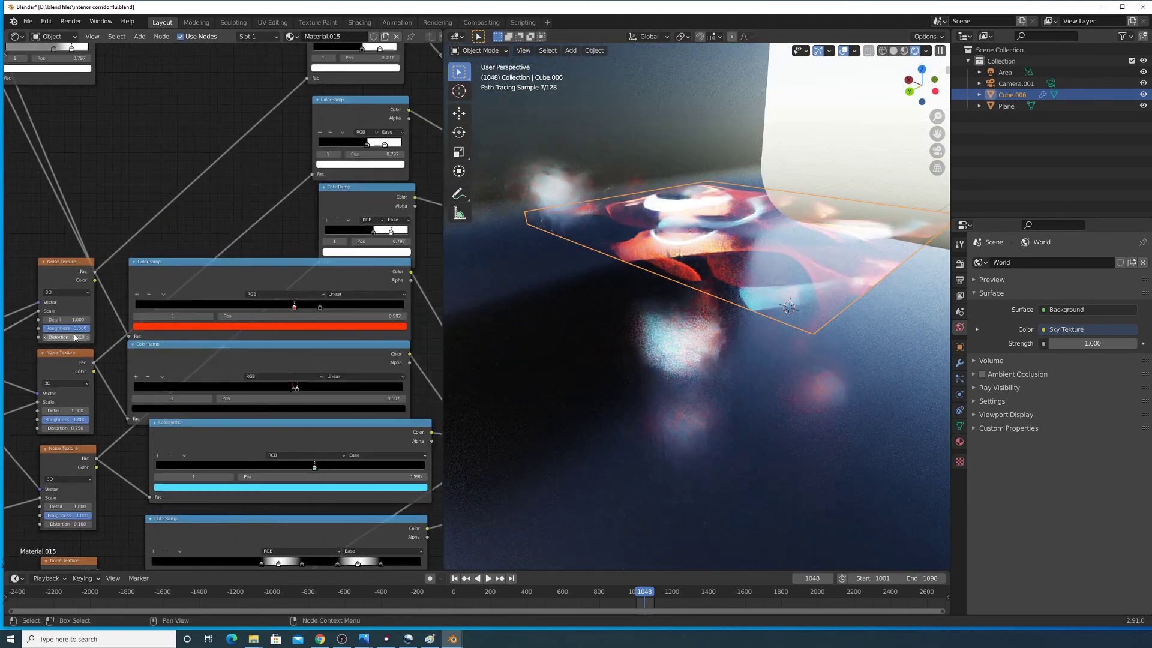
scroll(75, 338, "down", 8)
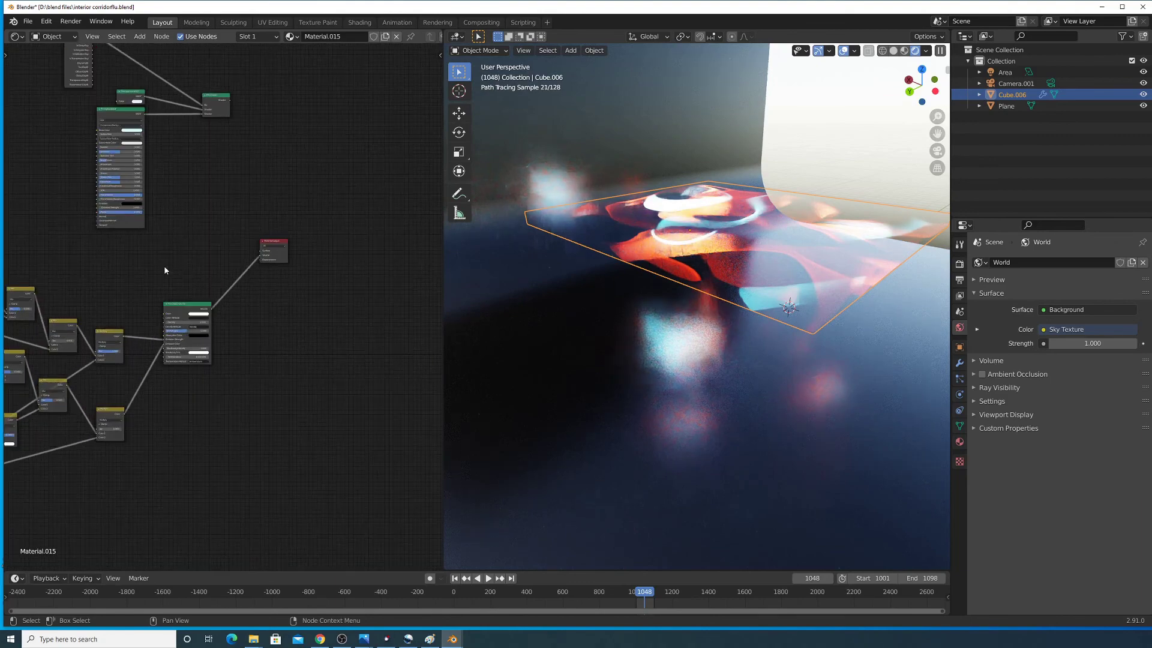
middle_click_drag(165, 267, 205, 307)
scroll(229, 329, "up", 7)
middle_click_drag(308, 368, 441, 390)
scroll(249, 348, "down", 6)
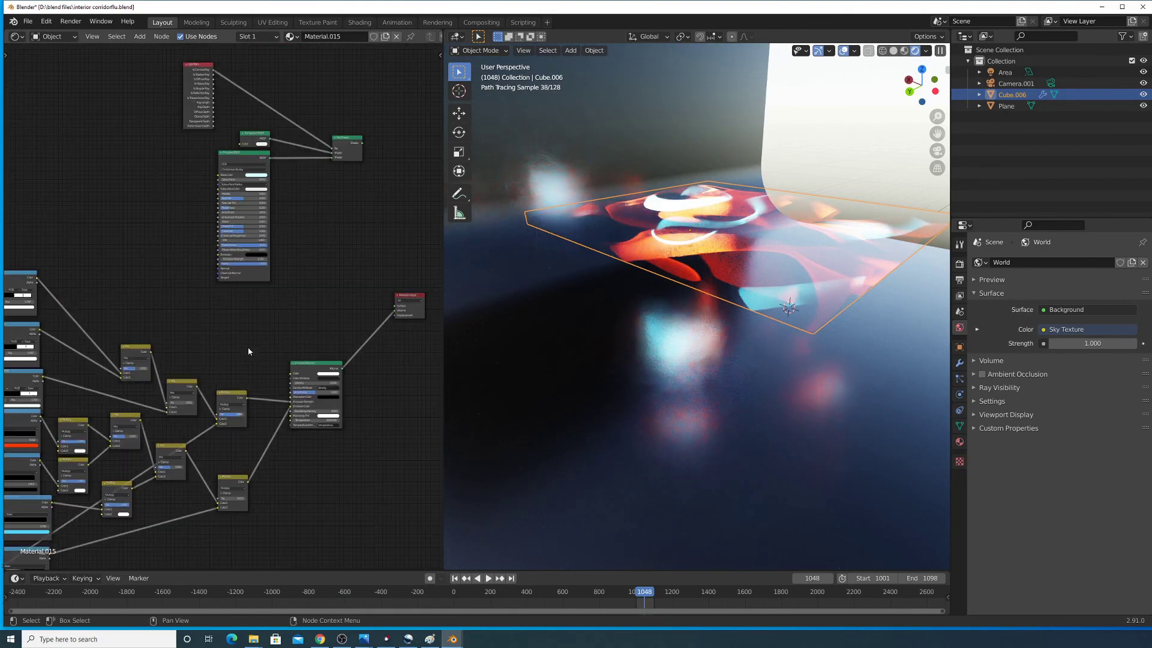
scroll(248, 348, "down", 1)
middle_click_drag(247, 348, 192, 426)
scroll(308, 211, "up", 4)
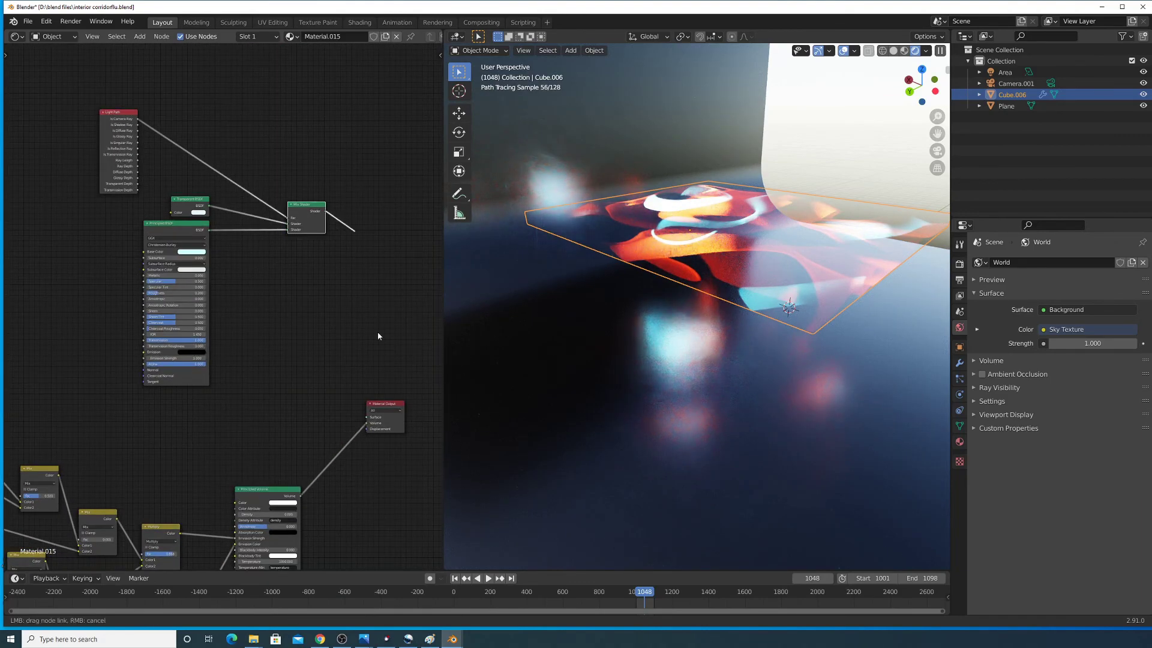
left_click_drag(372, 422, 372, 421)
- Add a Monkey mesh and move it onto the open floor beside the glass slab
middle_click_drag(854, 298, 697, 351)
scroll(830, 292, "down", 6)
scroll(765, 325, "up", 4)
middle_click_drag(642, 315, 695, 340, "shift")
key("shift+a")
mouse_move(695, 341)
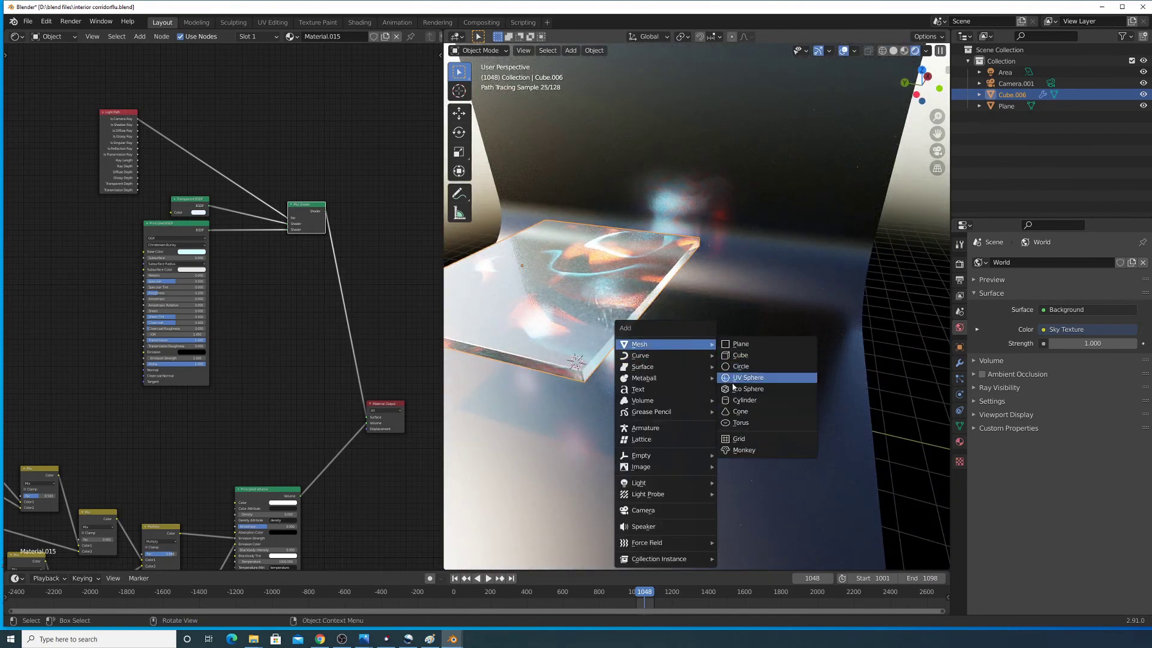
left_click(762, 452)
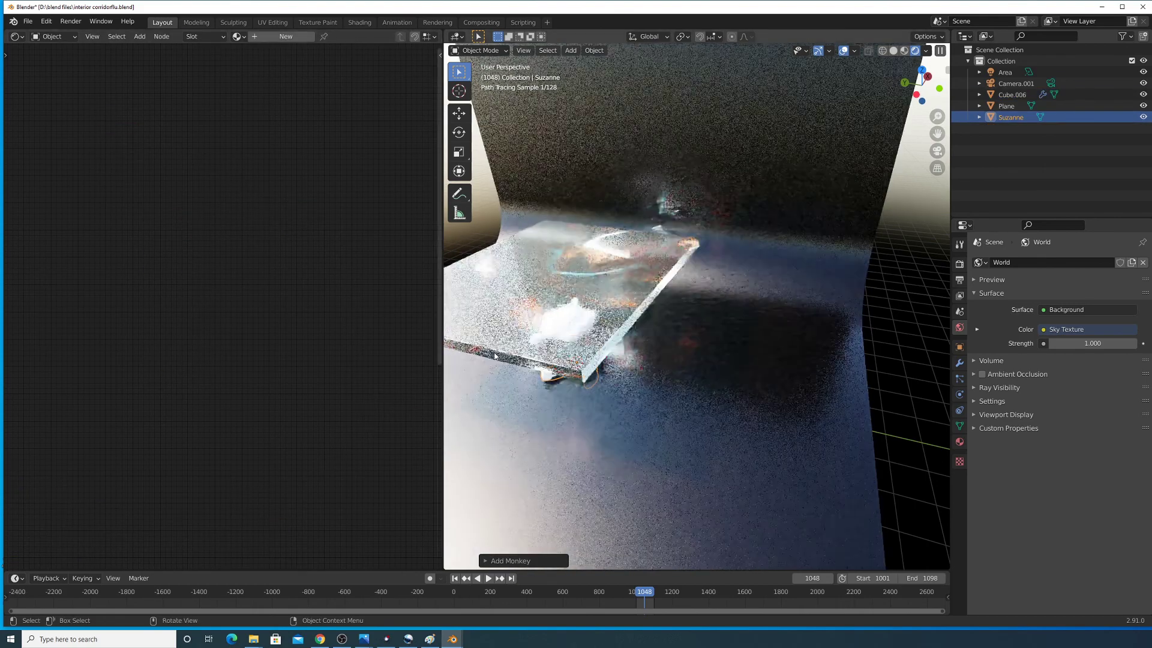
scroll(613, 351, "down", 4)
scroll(613, 350, "up", 2)
key("g")
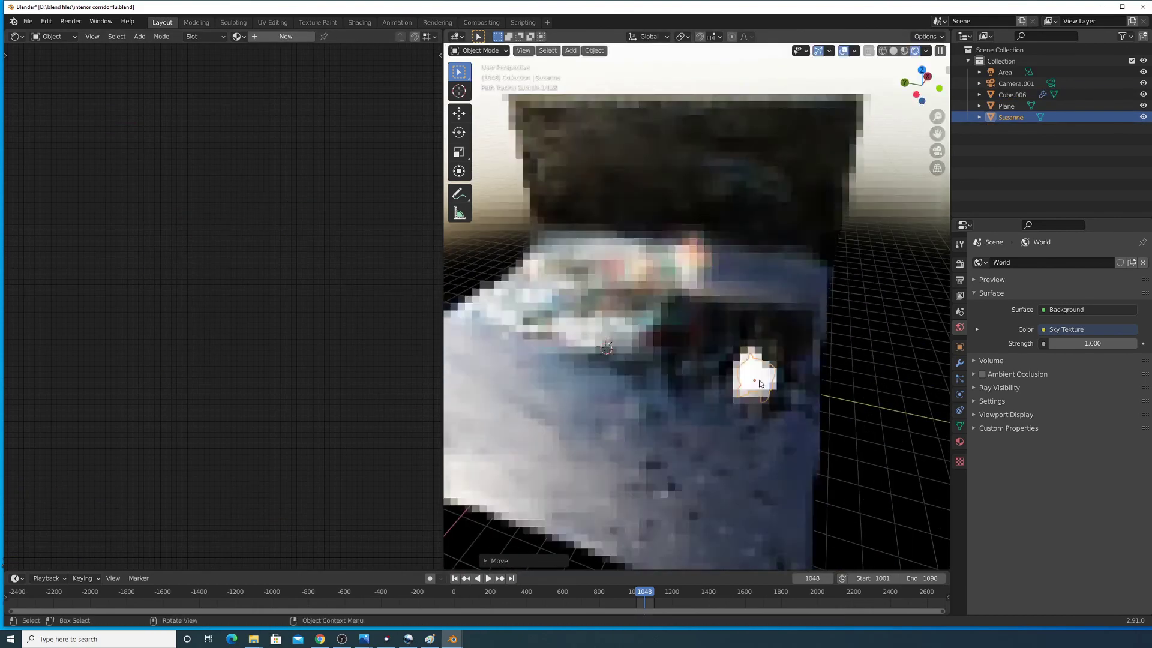
type("z")
type("90")
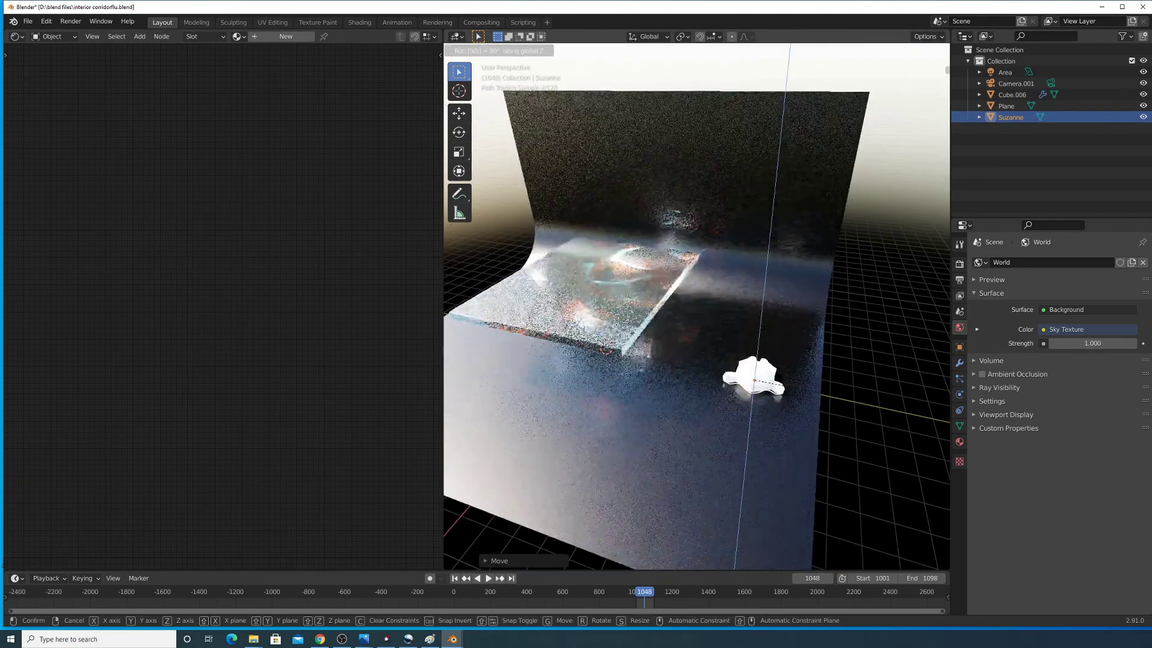
key("Escape")
- Rotate the monkey head about the global Z axis and raise it vertically out of the floor
key("r")
key("z")
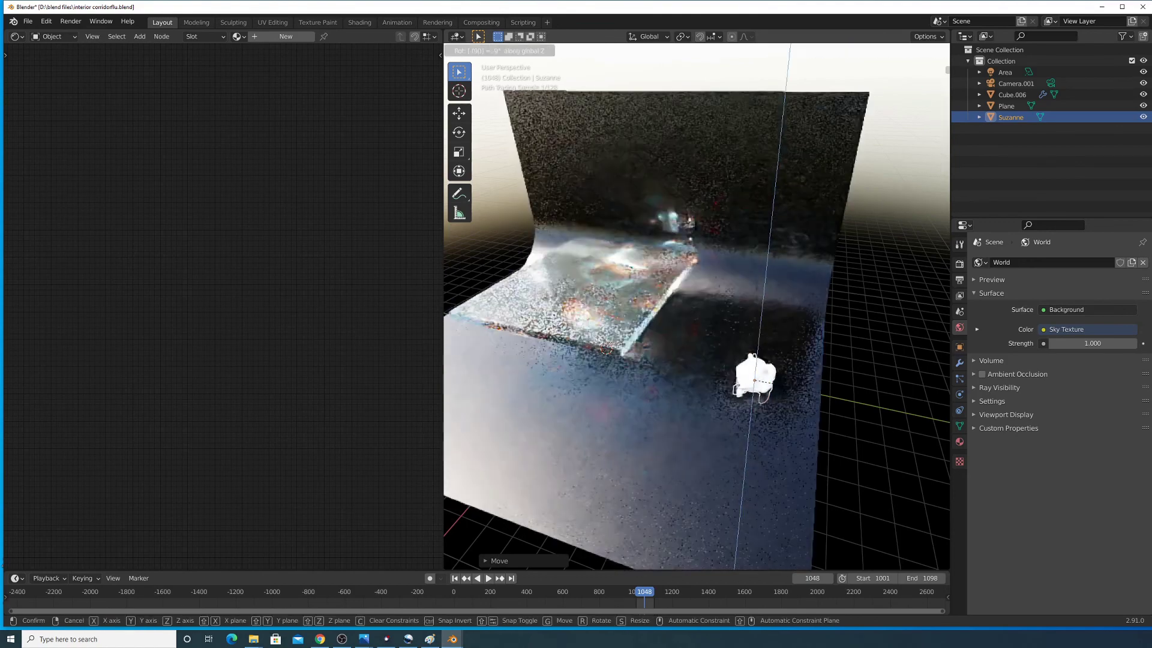
left_click(871, 406)
middle_click_drag(871, 406, 779, 348)
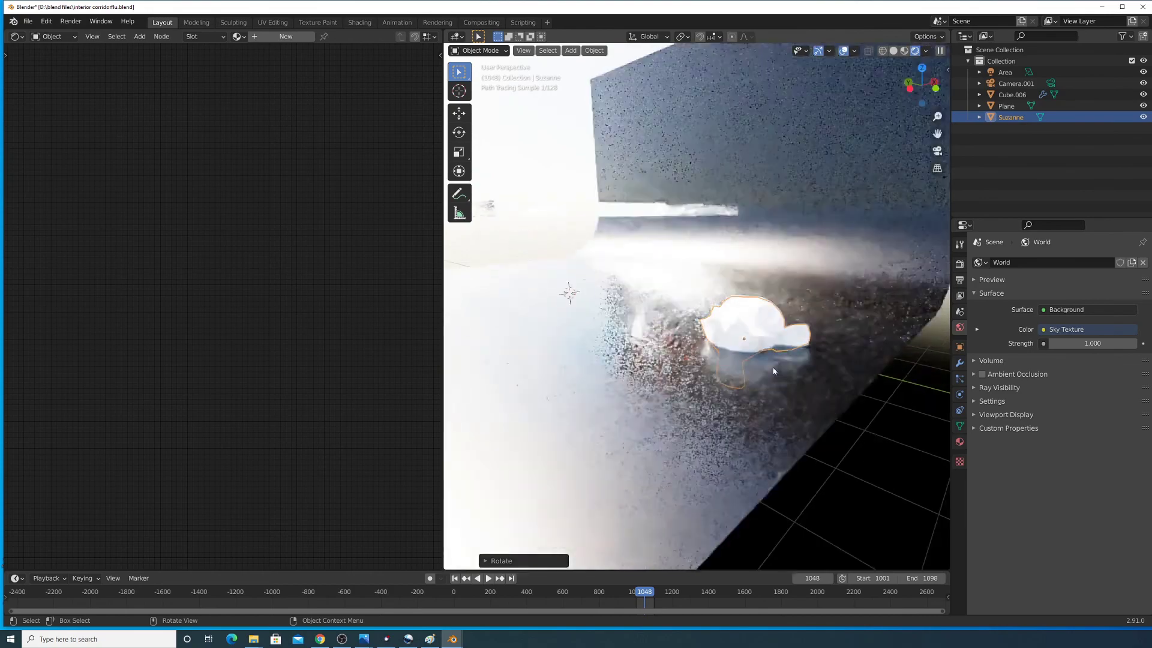
key("g")
key("z")
left_click(812, 360)
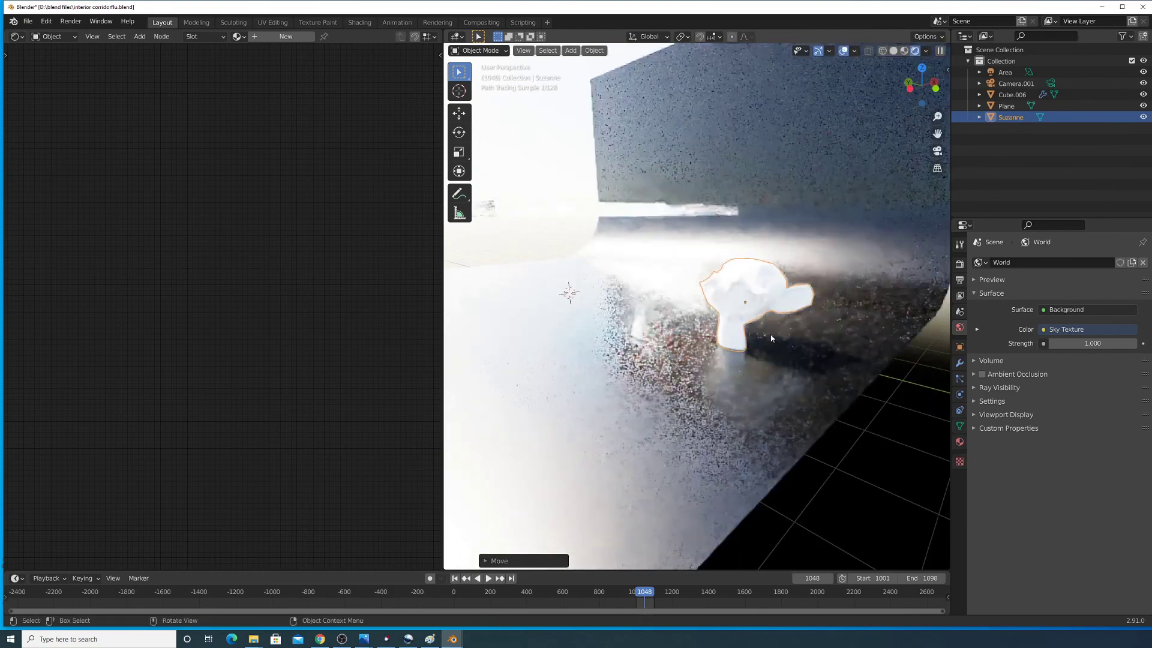
- Scale the monkey head up to roughly twice its size and raise it along Z to clear the floor
key("s")
left_click(802, 348)
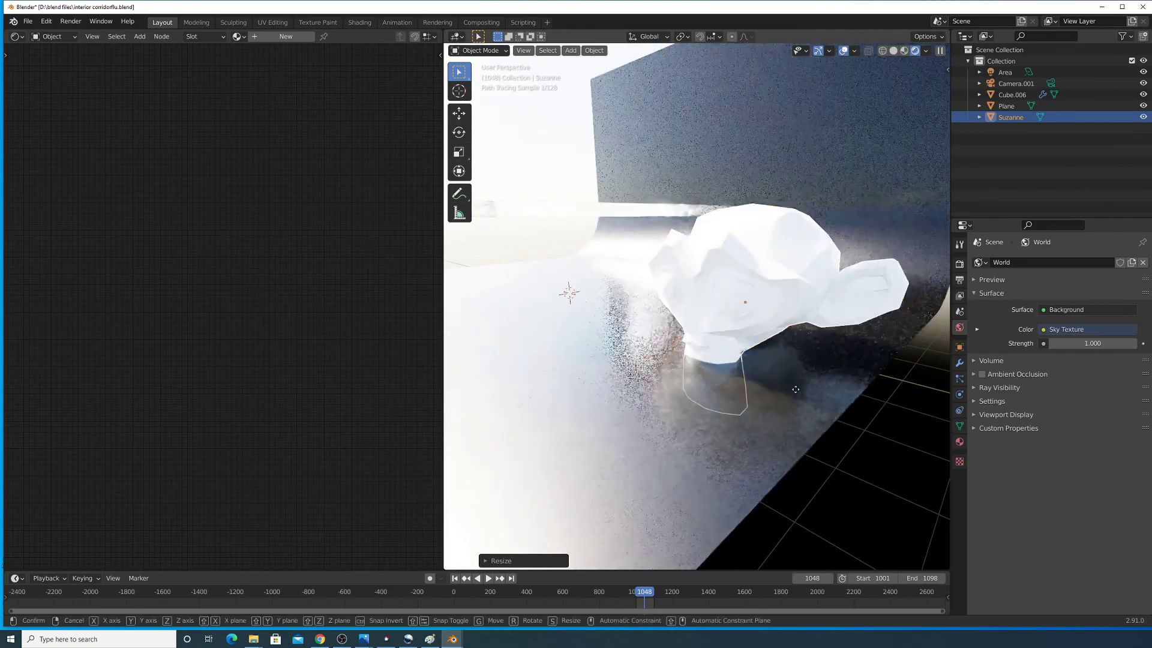
key("g")
key("z")
left_click(799, 369)
- Add a Subdivision Surface modifier to the monkey head with viewport and render levels of 3
middle_click_drag(743, 305, 745, 360, "shift")
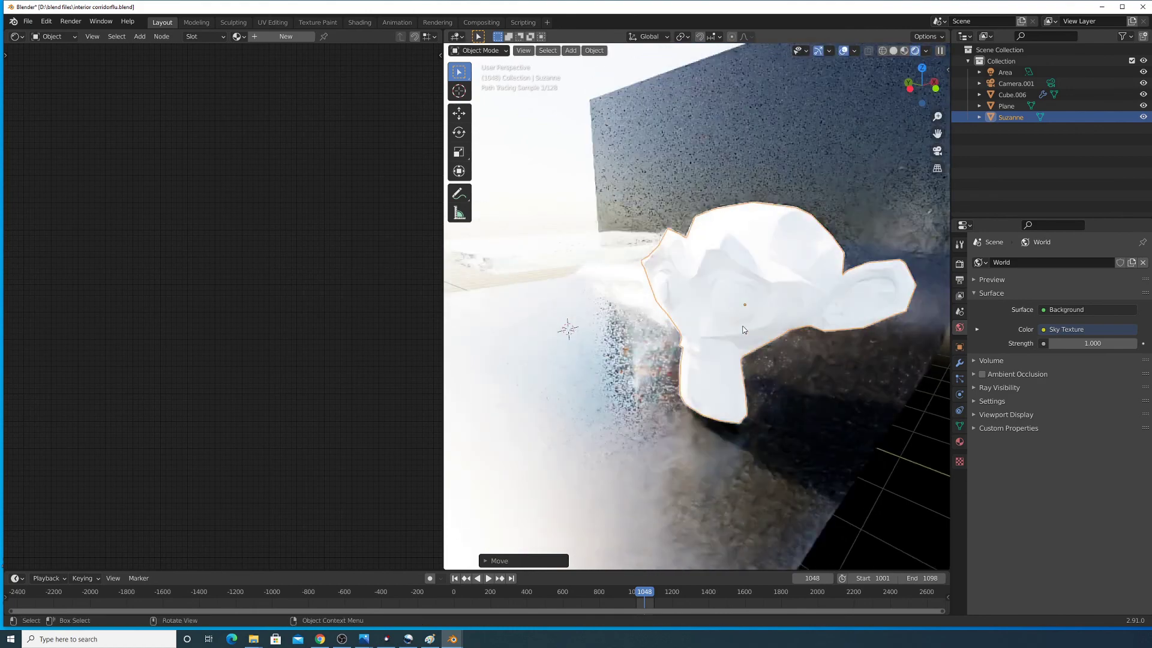
scroll(745, 360, "up", 3)
left_click(958, 362)
left_click(1056, 262)
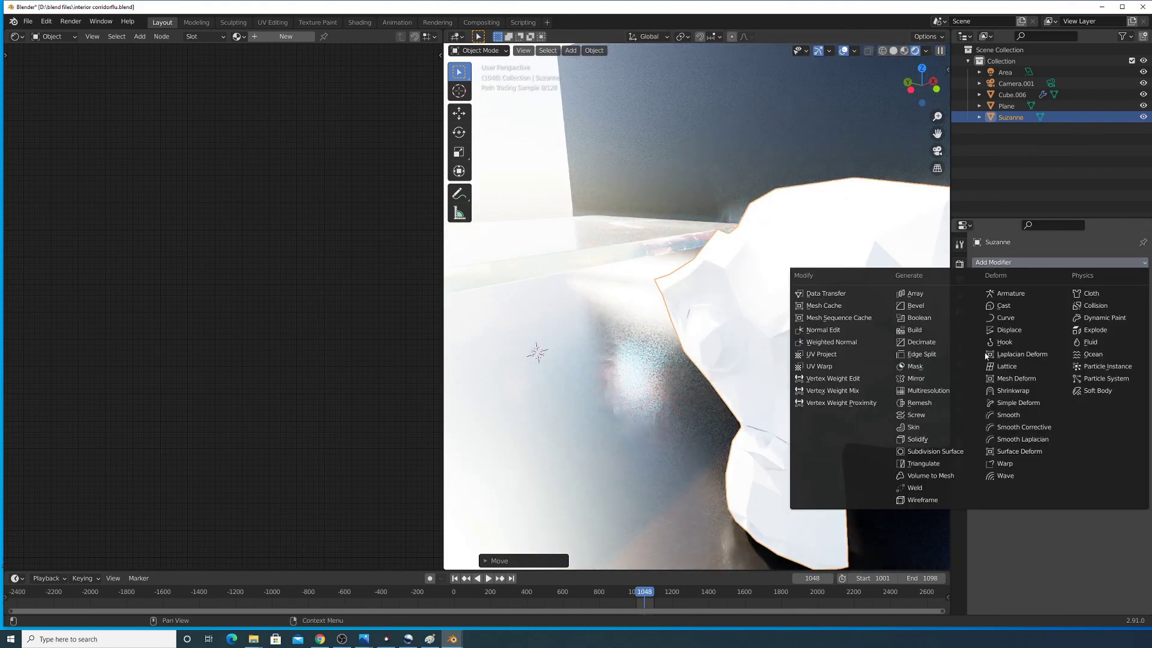
left_click(942, 456)
middle_click_drag(869, 415, 838, 412)
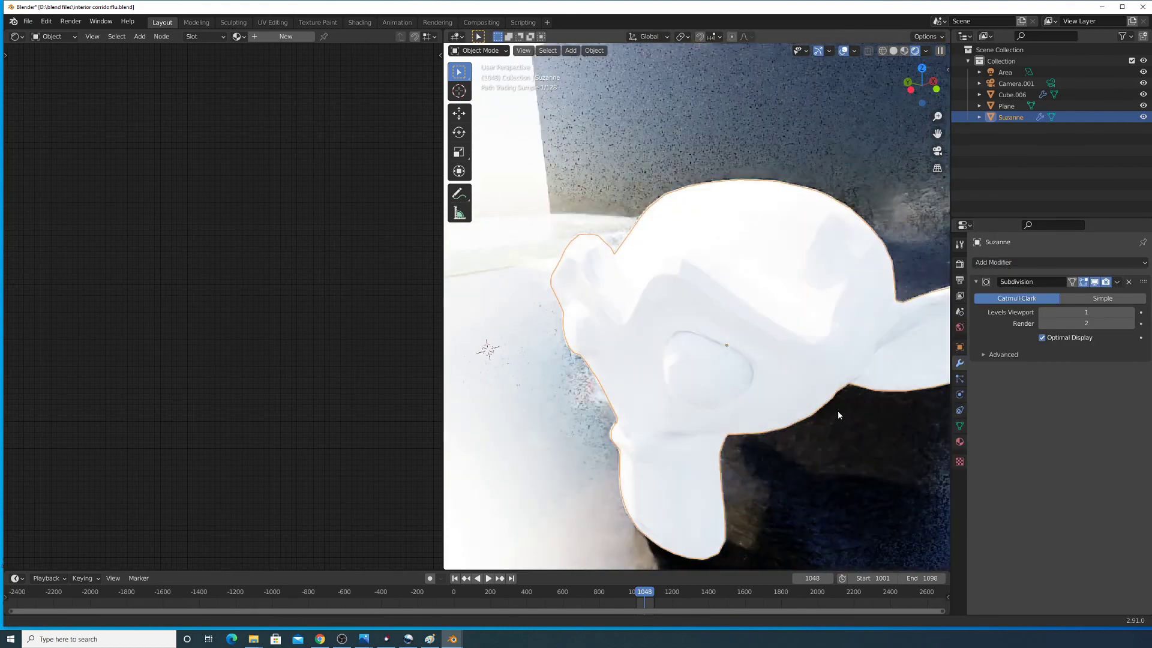
left_click(1131, 312)
left_click(1131, 312)
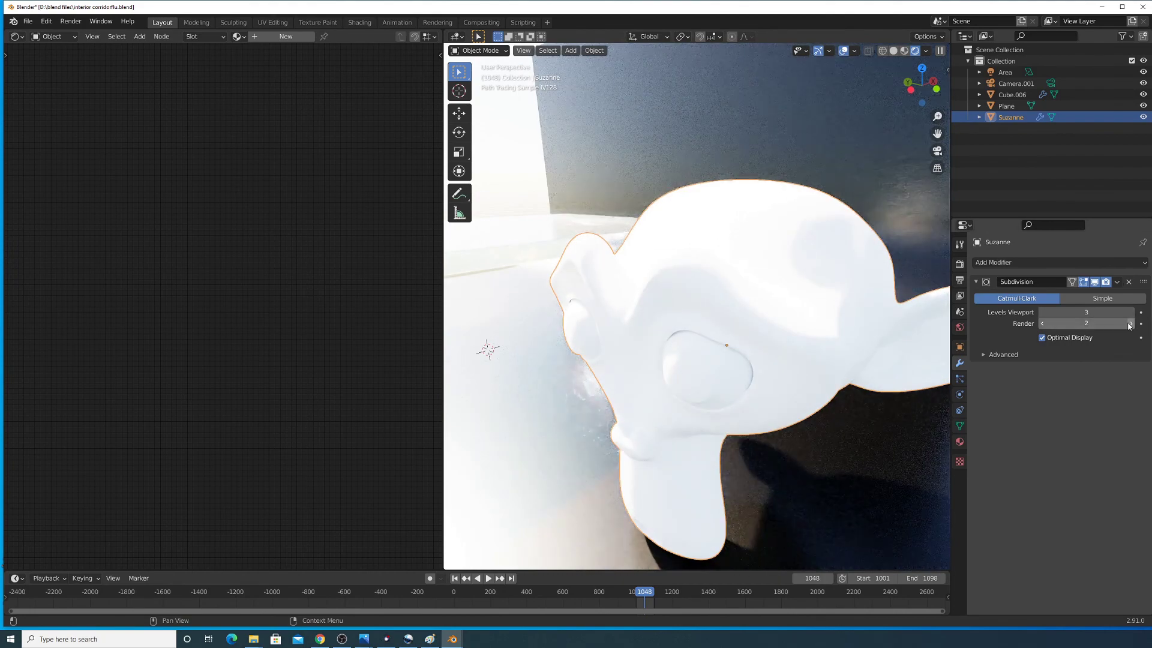
right_click(744, 307)
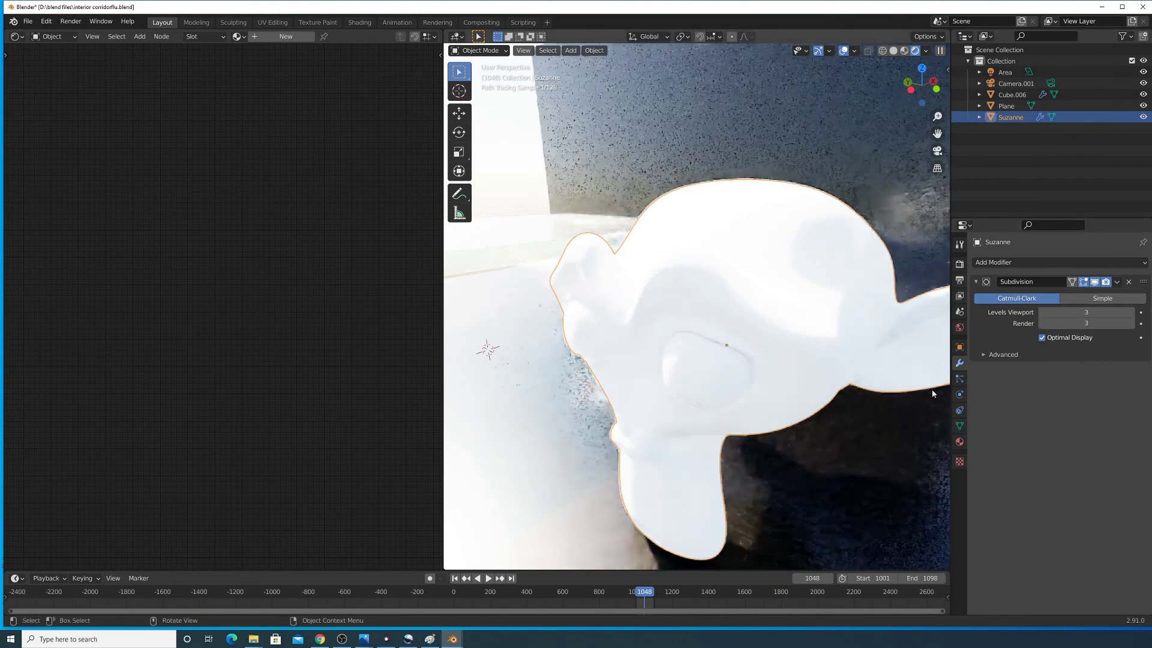
- Assign the existing Material.015 to the monkey head
left_click(959, 442)
left_click(980, 298)
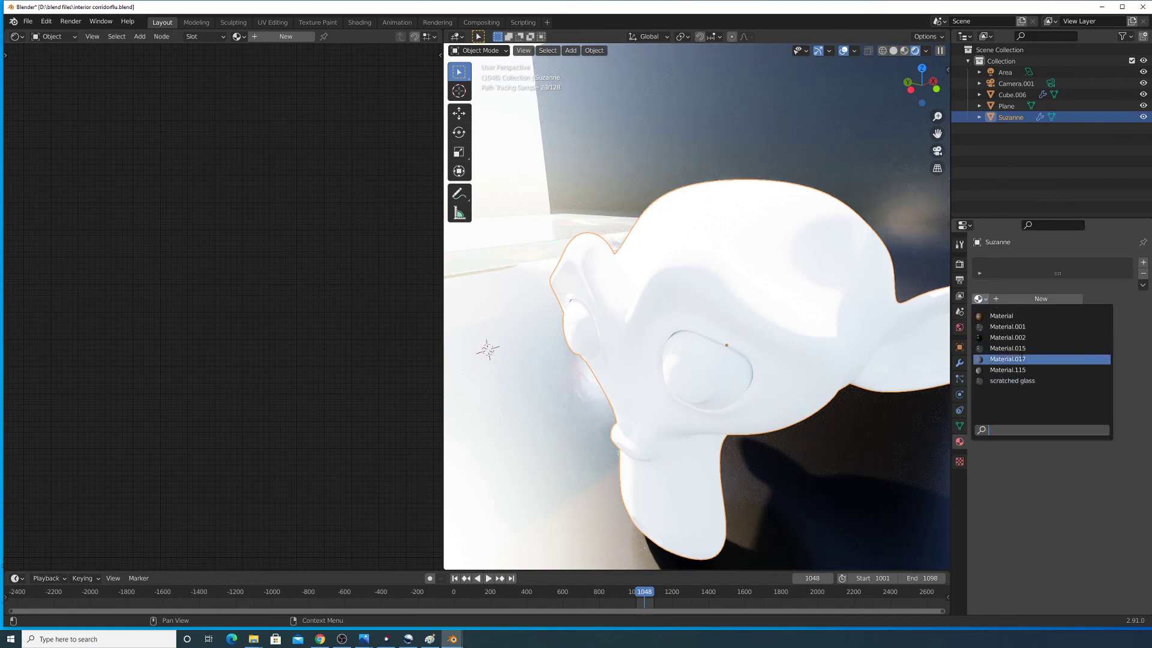
left_click(1020, 348)
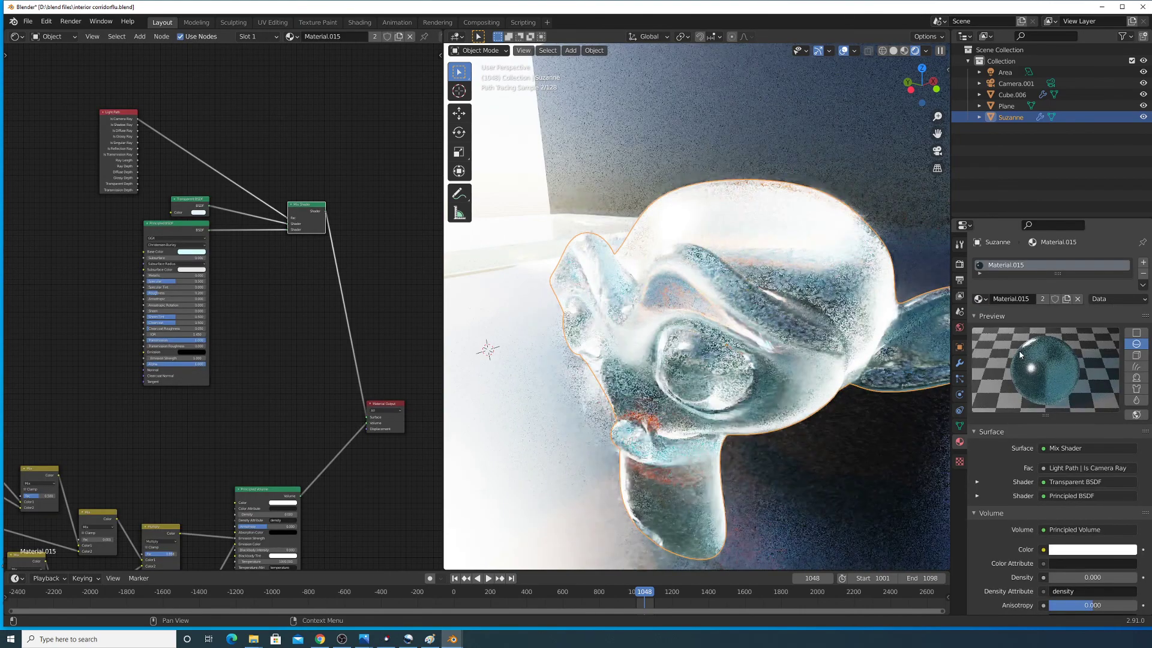
- Apply the monkey head's object transform so the material's object coordinates follow its enlarged size
scroll(735, 308, "down", 5)
middle_click_drag(735, 307, 671, 323)
scroll(795, 342, "up", 4)
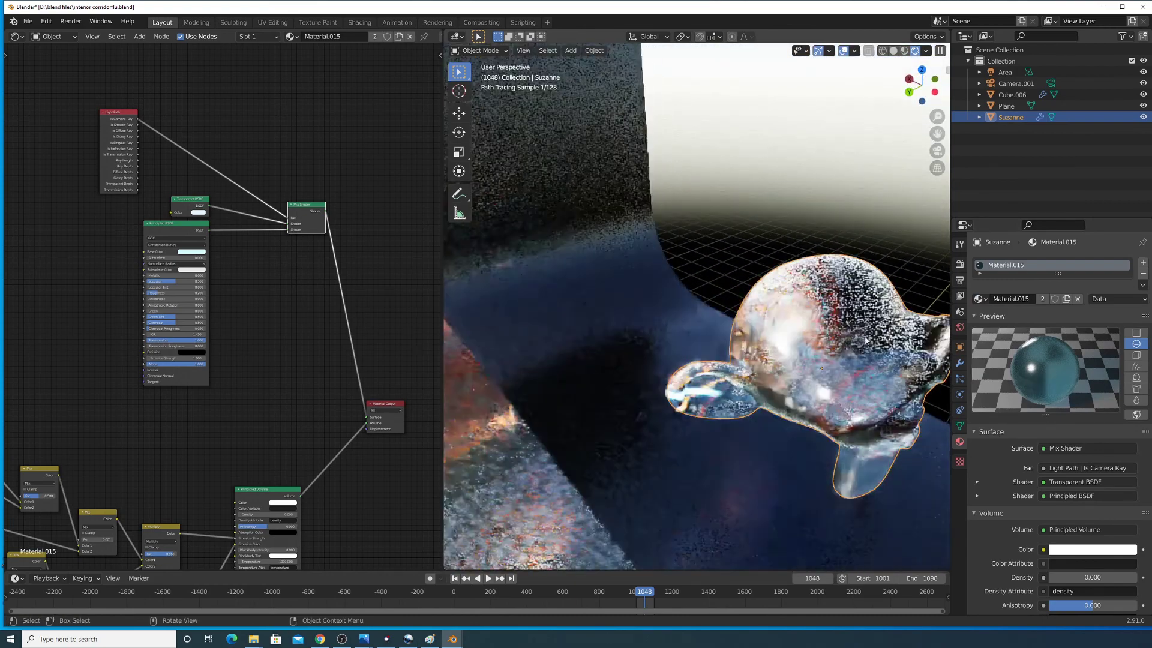
key("ctrl+a")
left_click(884, 353)
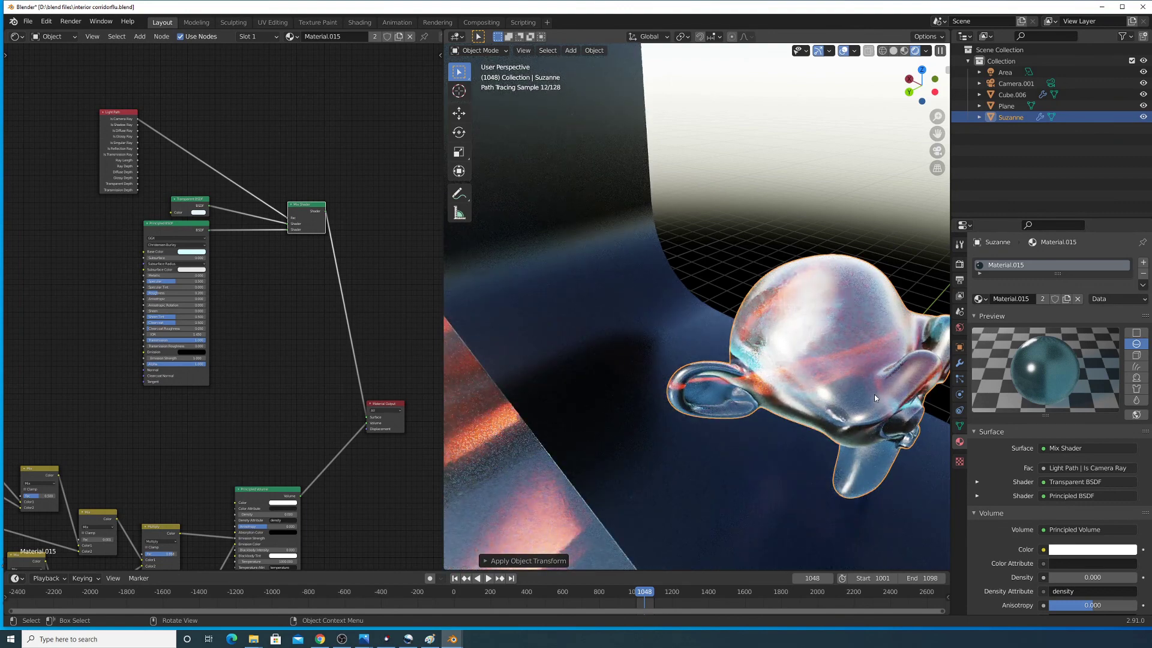
- Lower the world's Sky Texture background strength to 0.300
scroll(863, 376, "down", 5)
middle_click_drag(858, 393, 828, 380)
scroll(762, 335, "up", 5)
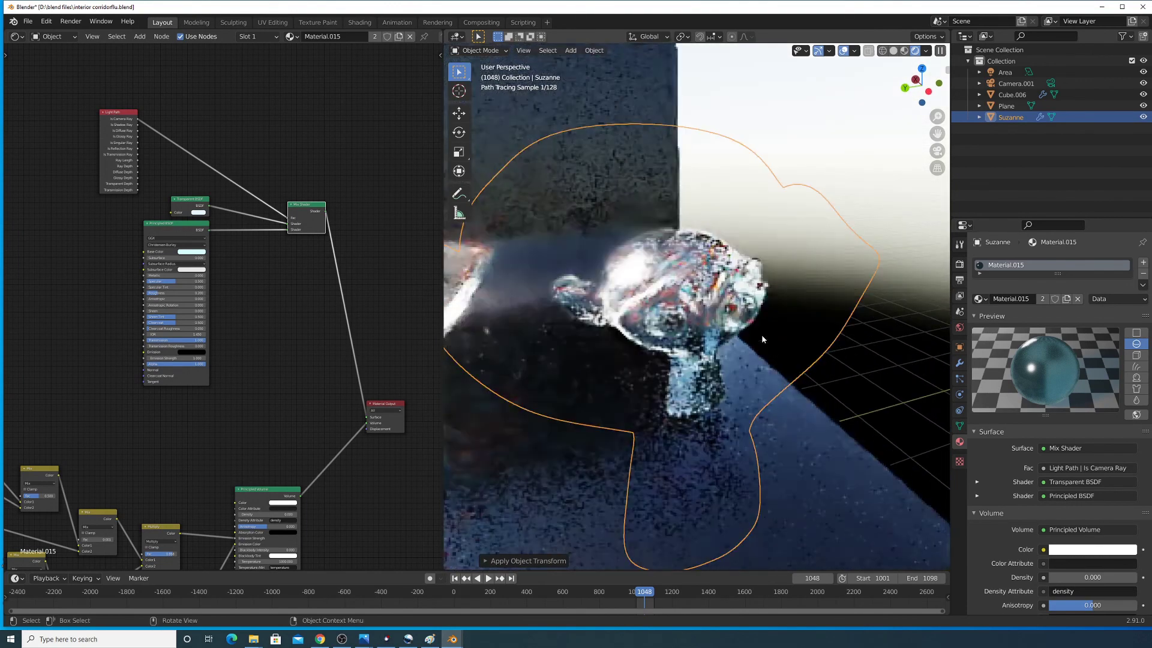
mouse_move(762, 336)
middle_mouse_down()
mouse_move(803, 367)
mouse_move(743, 318)
mouse_move(757, 354)
middle_mouse_up()
left_click(959, 328)
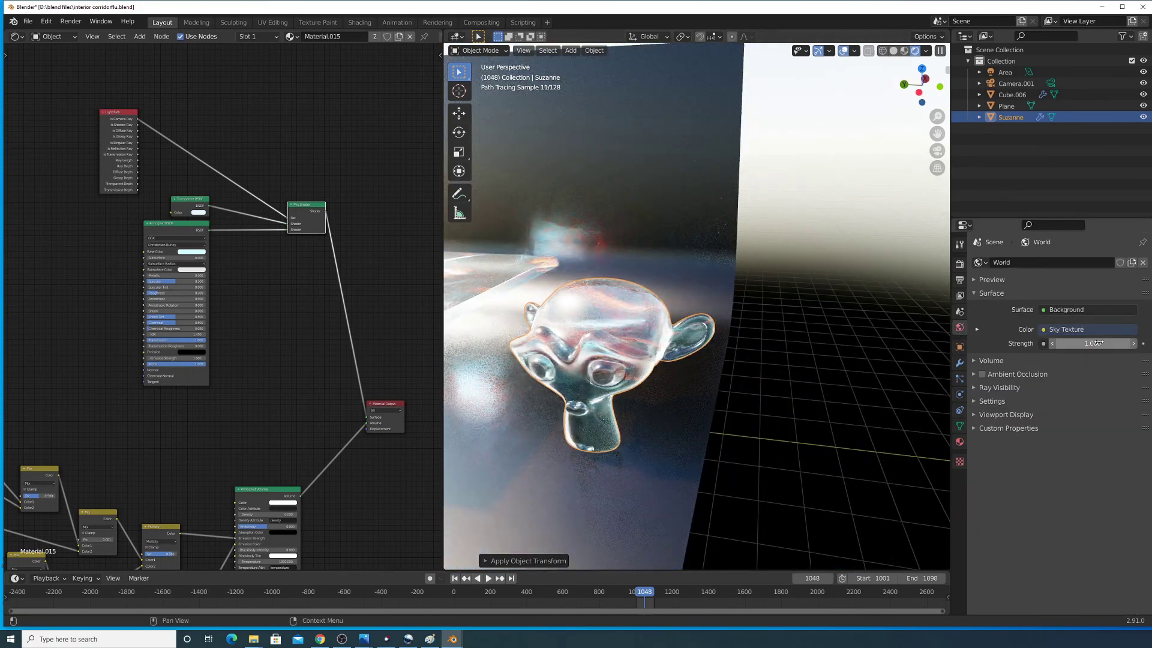
left_click_drag(1098, 343, 996, 343)
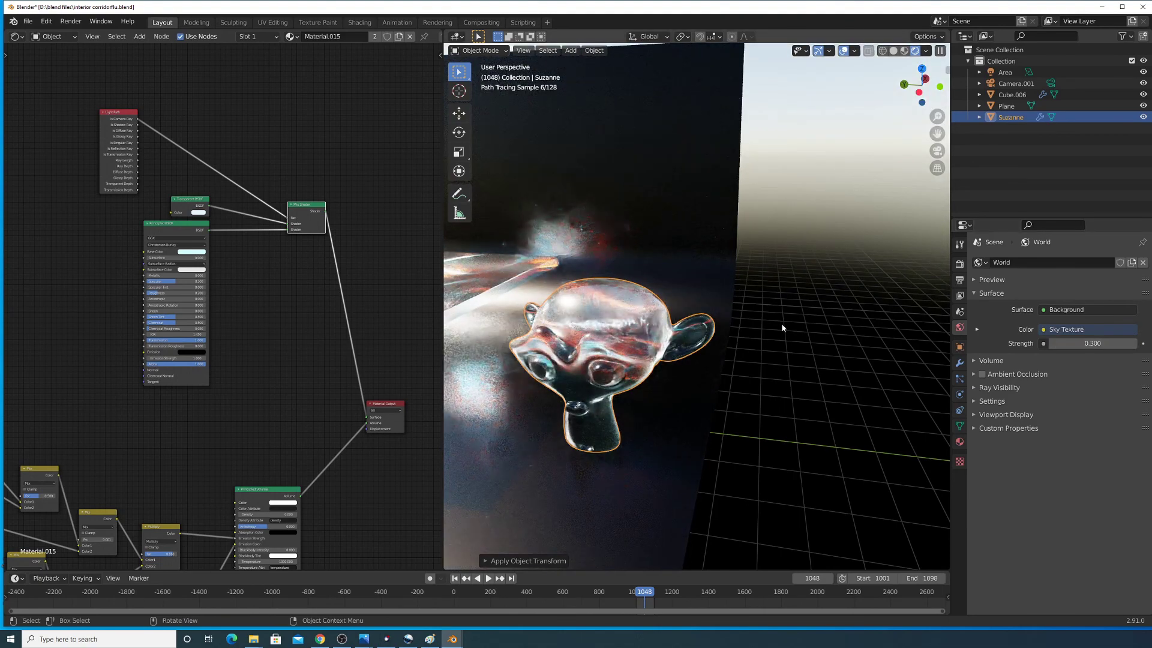
- Try a value of 1.960 in the material's scale node on the monkey head and undo it
middle_click_drag(669, 304, 745, 295)
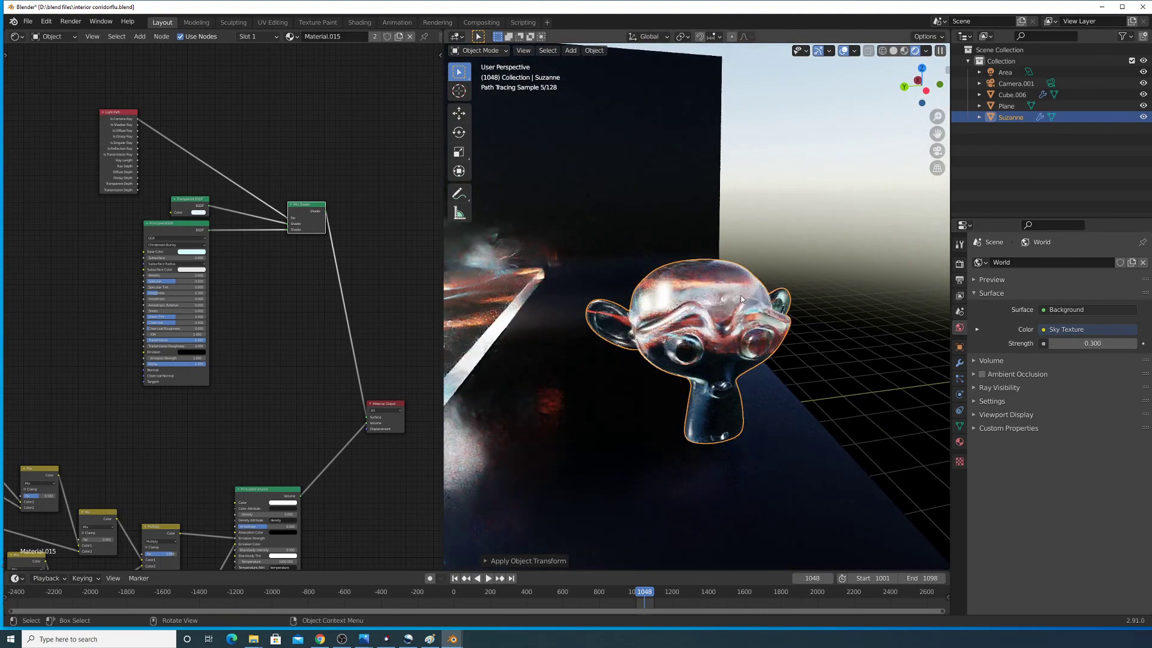
middle_click_drag(234, 312, 77, 519)
scroll(95, 390, "up", 4)
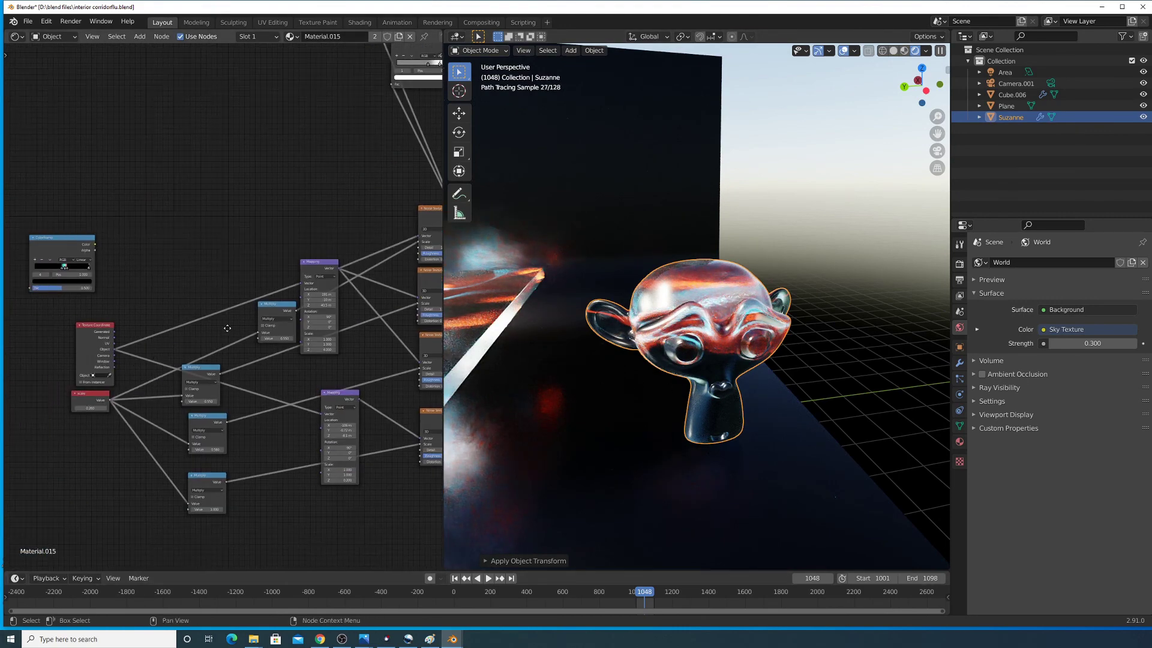
scroll(585, 363, "up", 2)
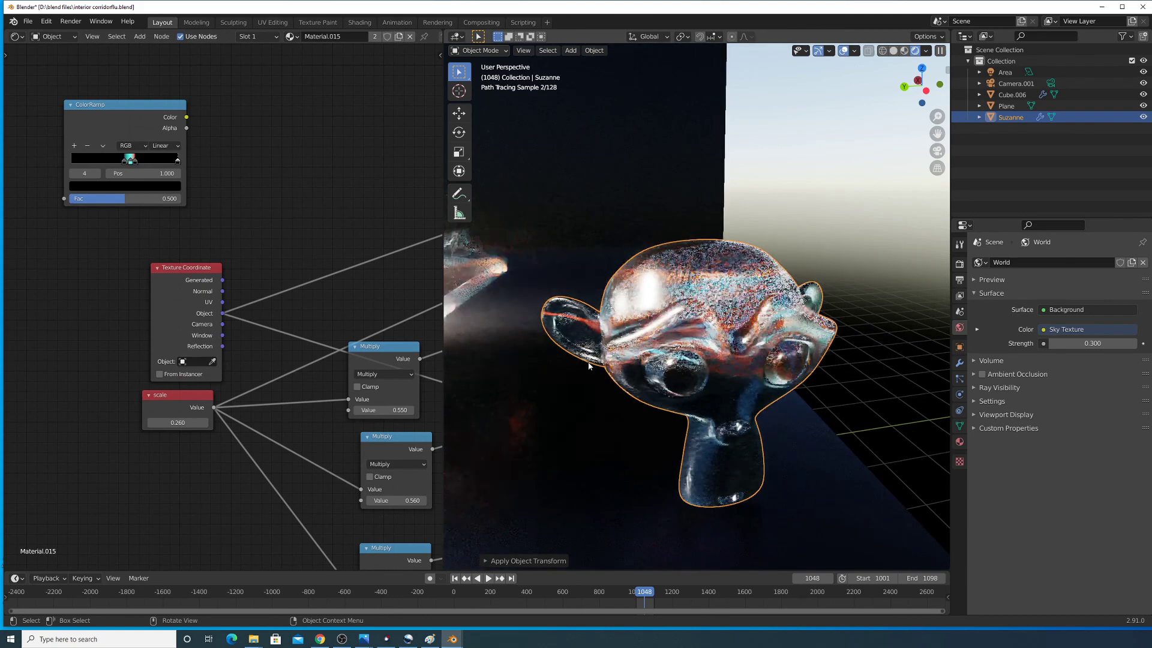
left_click_drag(177, 422, 267, 422)
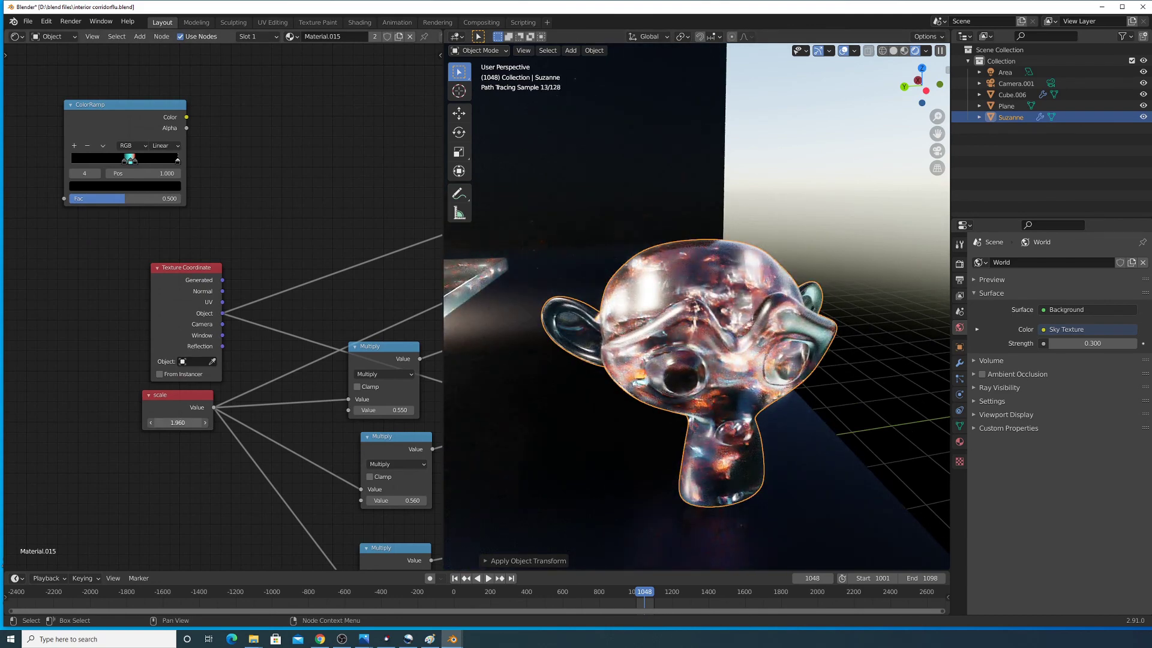
key("ctrl+z")
- Set the material's scale node value to 0.550 while viewing the monkey head's face up close
middle_click_drag(618, 372, 680, 382)
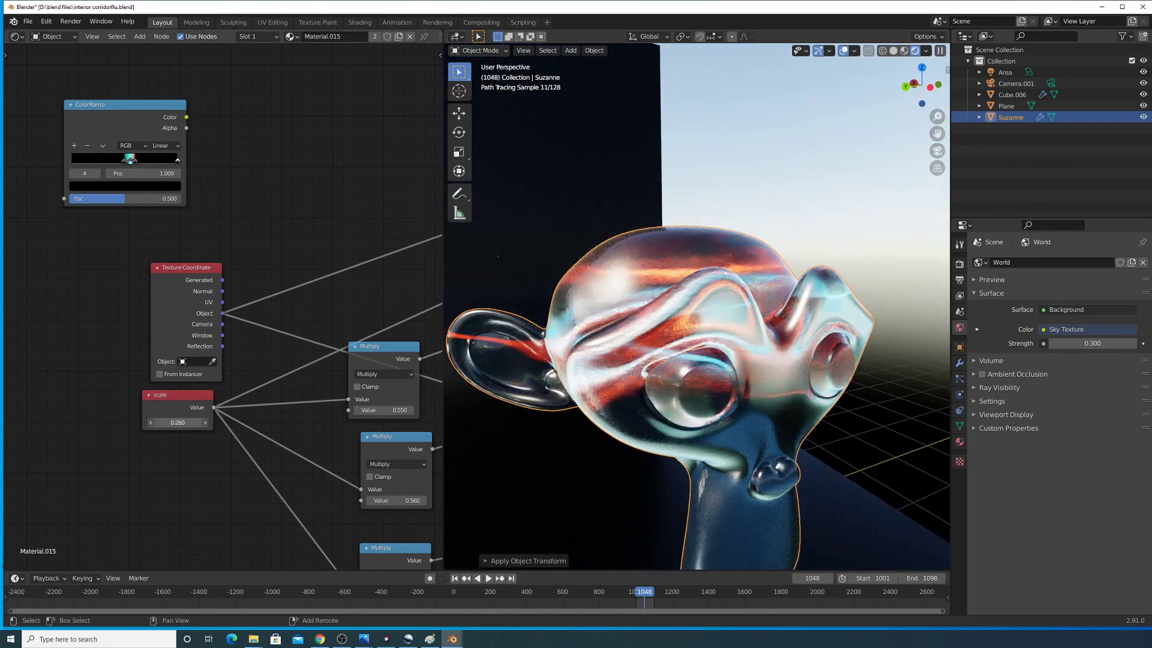
mouse_move(178, 422)
left_mouse_down()
mouse_move(294, 422)
mouse_move(249, 422)
left_mouse_up()
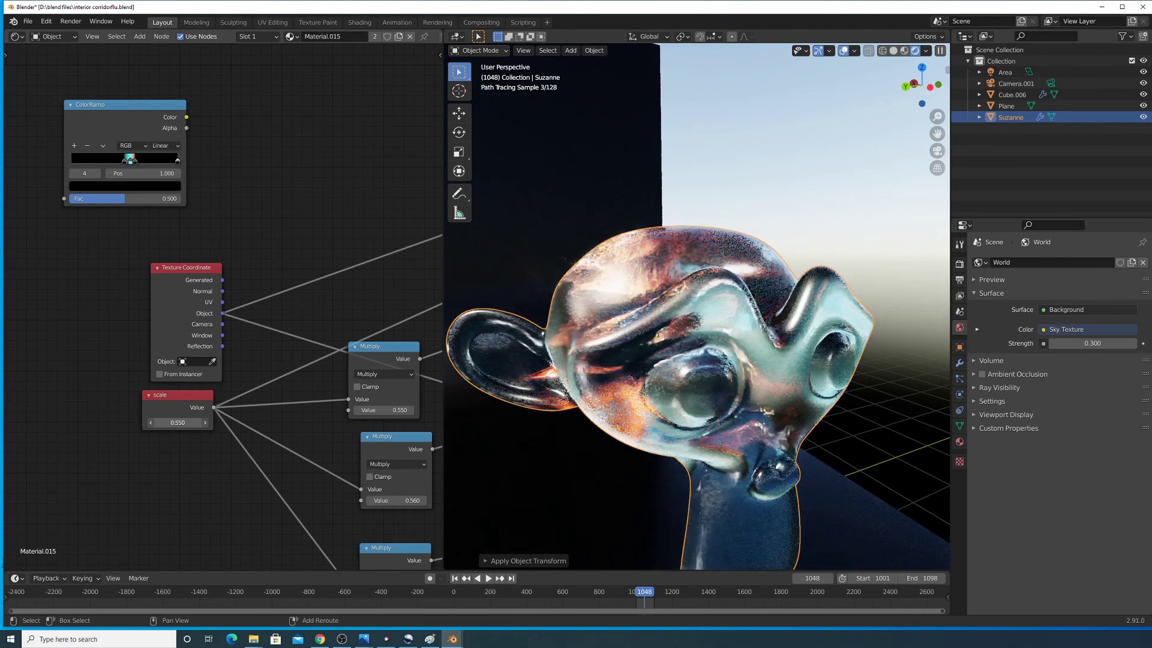
- Switch the node editor to the world shader and set the Sky Texture's sun rotation to 90°
mouse_move(535, 367)
middle_mouse_down()
mouse_move(693, 333)
mouse_move(653, 359)
middle_mouse_up()
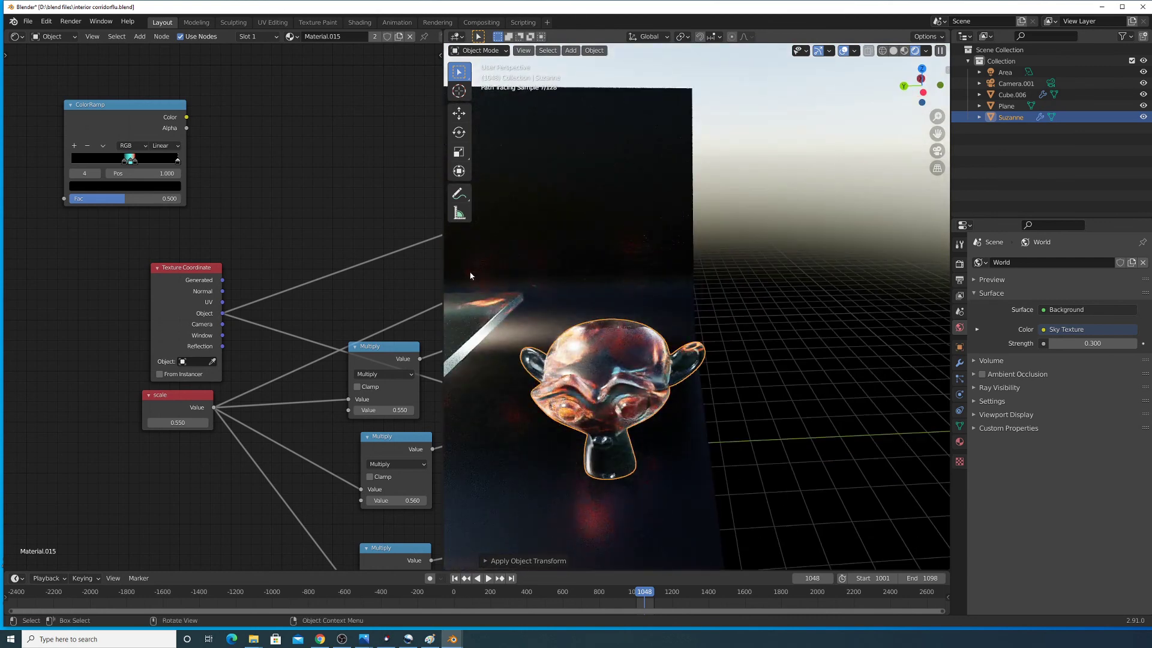
left_click(73, 62)
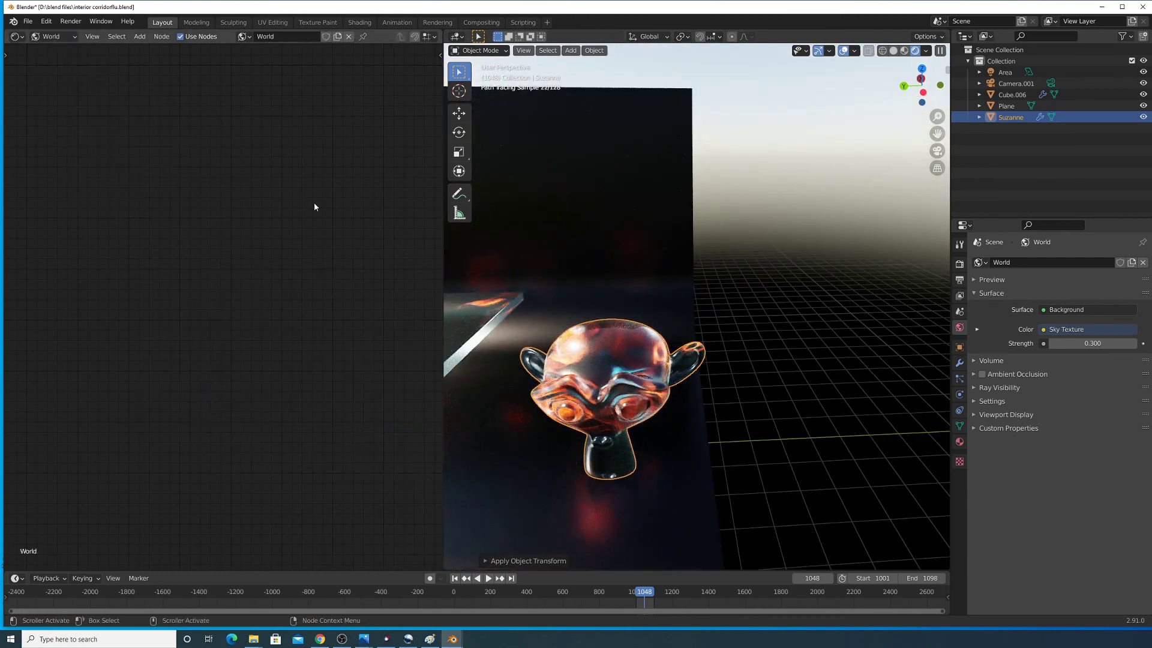
scroll(281, 211, "down", 4)
middle_click_drag(393, 206, 24, 351)
middle_click_drag(630, 285, 558, 277)
scroll(586, 211, "down", 8)
middle_click_drag(585, 211, 575, 220)
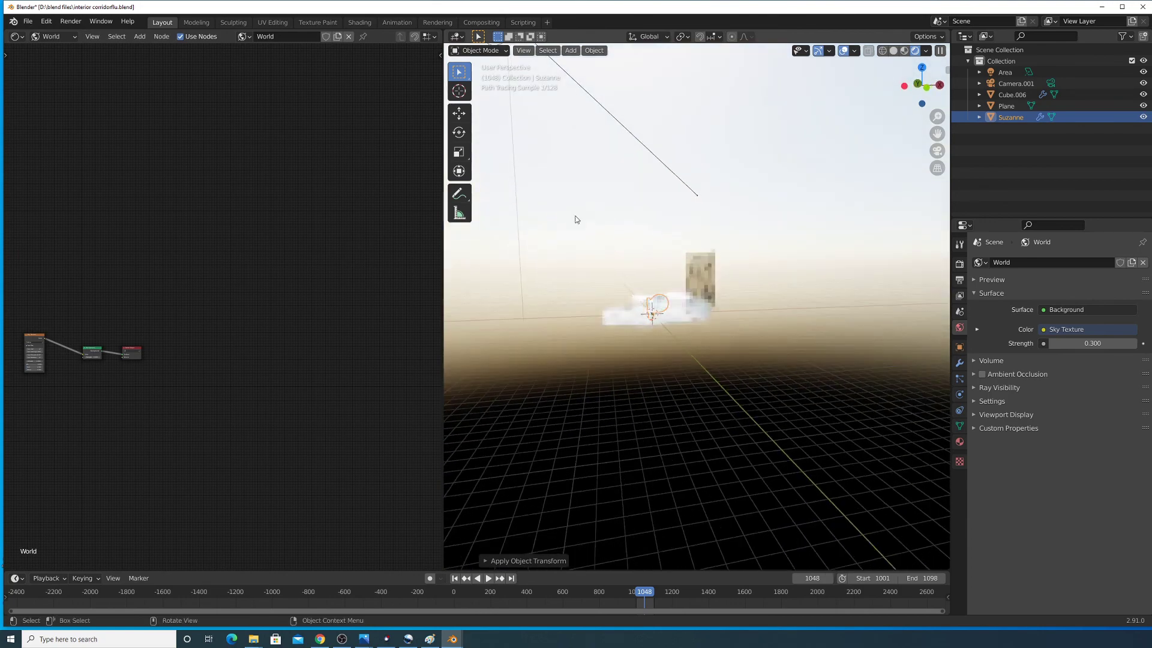
scroll(163, 241, "up", 1)
middle_click_drag(226, 214, 481, 93)
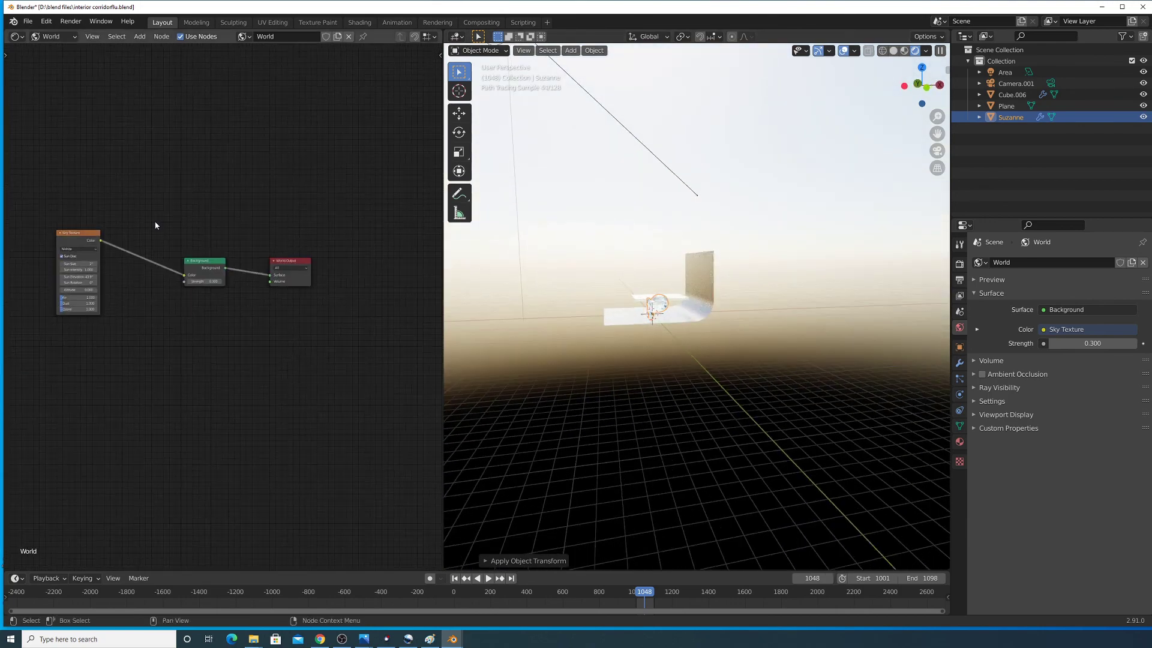
scroll(155, 224, "up", 8)
middle_click_drag(53, 198, 232, 256)
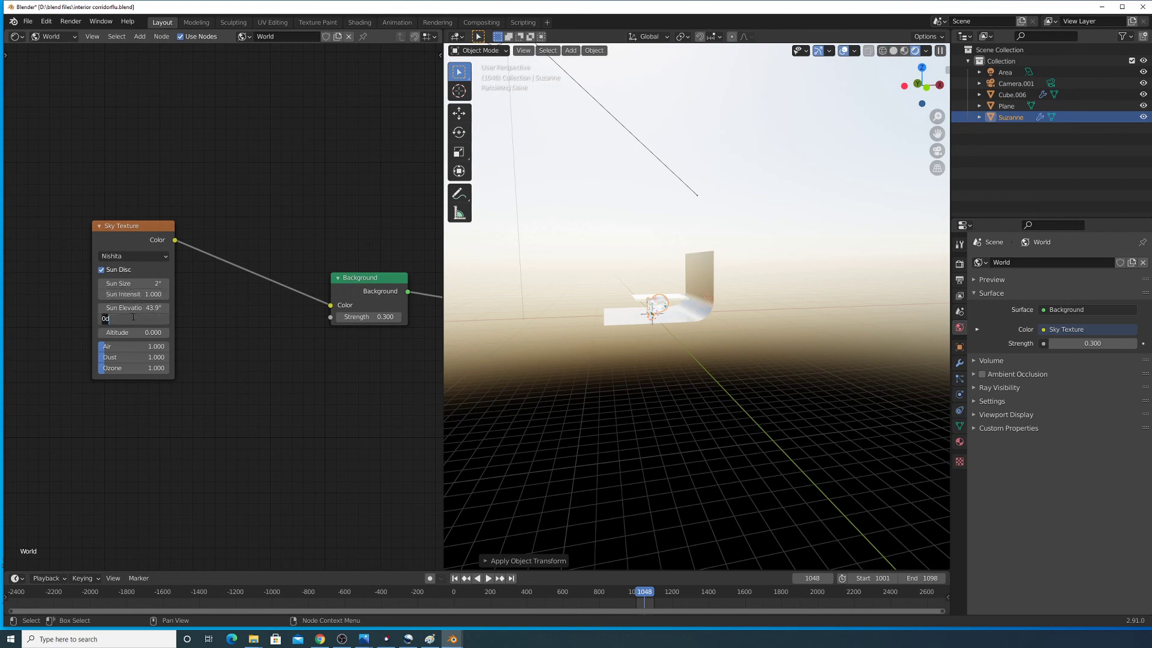
key("Return")
- Examine the monkey head's glass and glowing shapes up close under the rotated sun
middle_click_drag(711, 300, 782, 327)
scroll(782, 328, "up", 4)
scroll(782, 324, "up", 3)
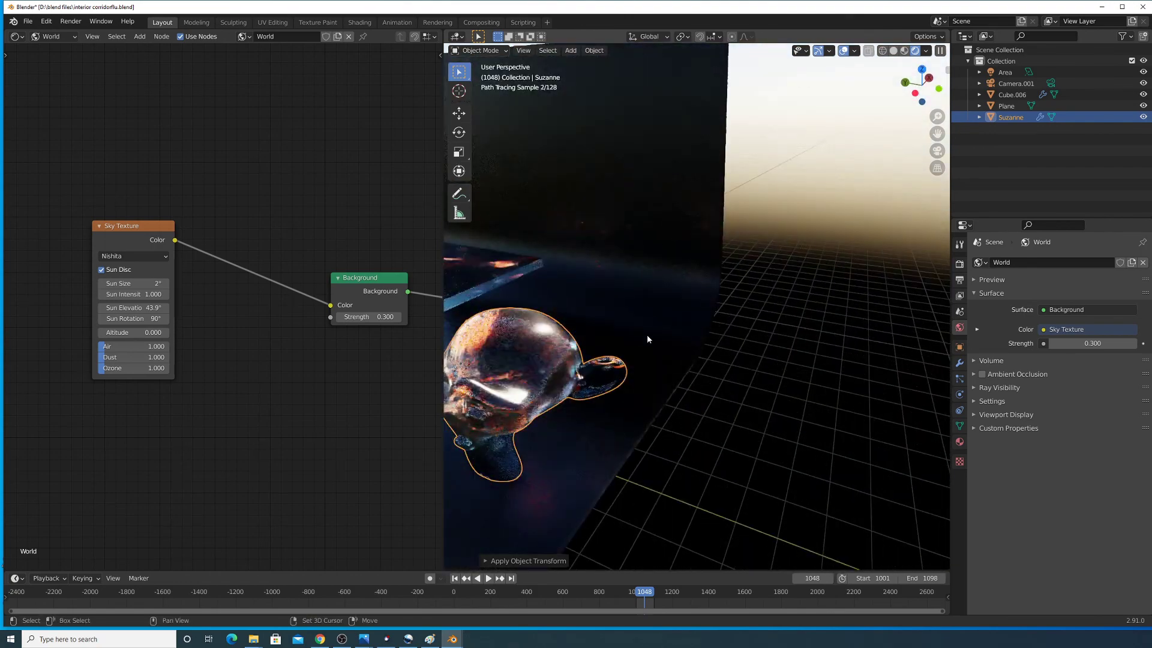
mouse_move(647, 335)
middle_mouse_down("shift")
mouse_move(762, 311)
mouse_move(848, 325)
mouse_move(856, 340)
mouse_move(839, 327)
middle_mouse_up("shift")
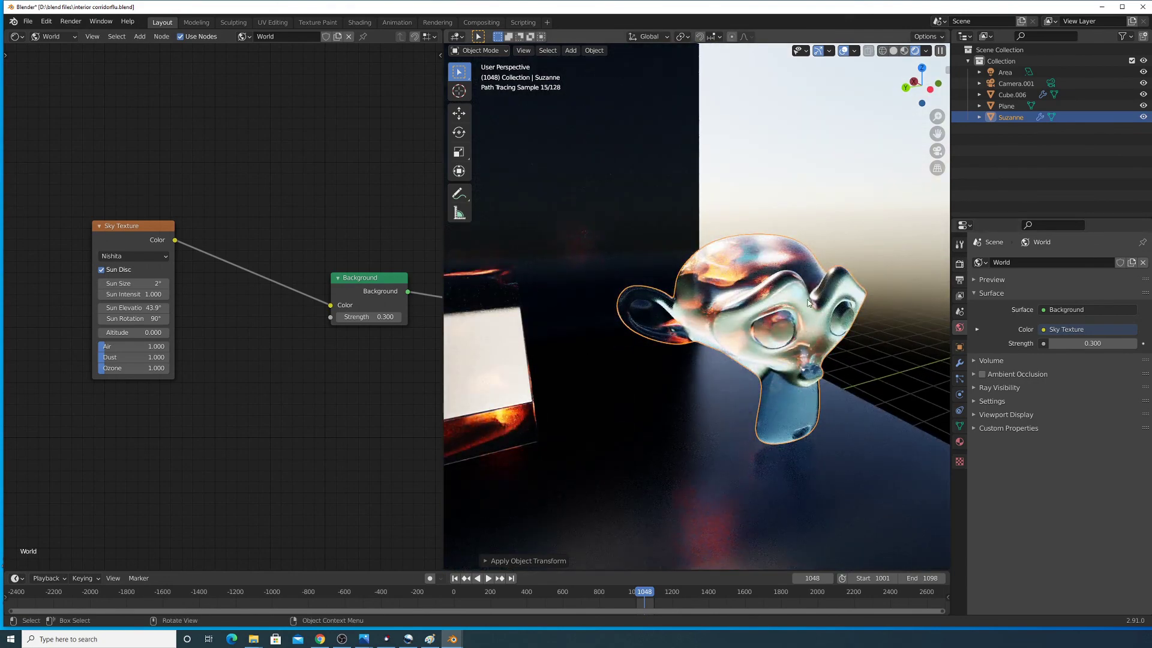
scroll(807, 303, "up", 2)
mouse_move(782, 303)
middle_mouse_down()
mouse_move(769, 308)
mouse_move(804, 269)
middle_mouse_up()
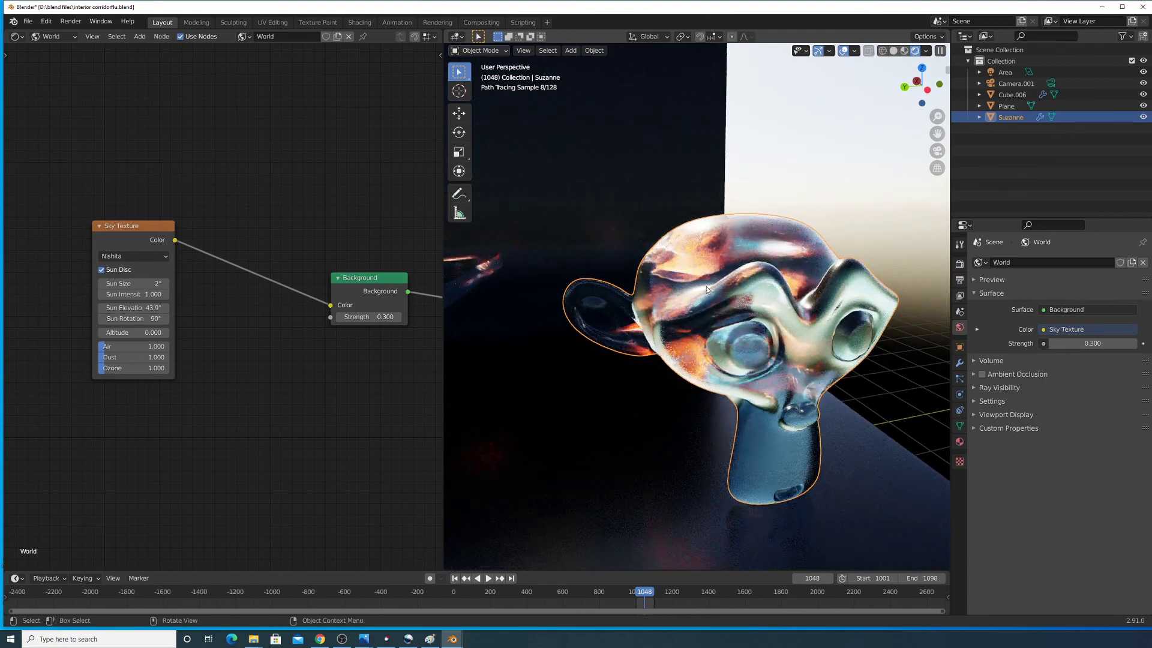
- Return the node editor to the object's material and set the Principled BSDF roughness to 0.095
scroll(170, 253, "down", 3)
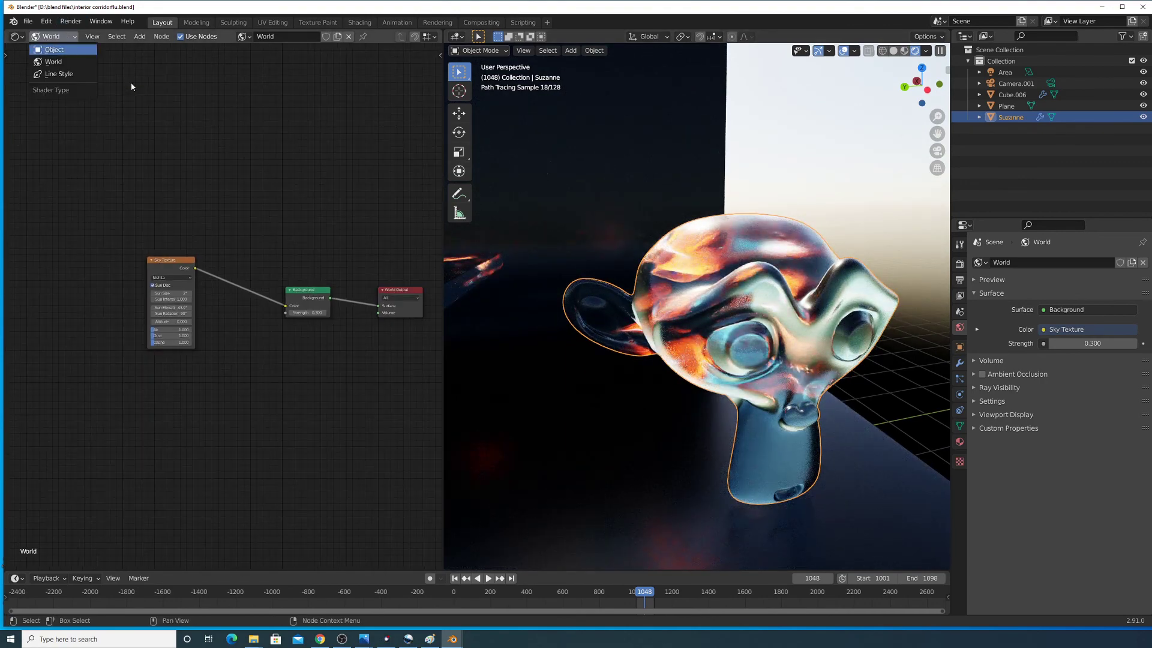
left_click(54, 50)
middle_click_drag(198, 255, 84, 262)
middle_click_drag(414, 144, 160, 285)
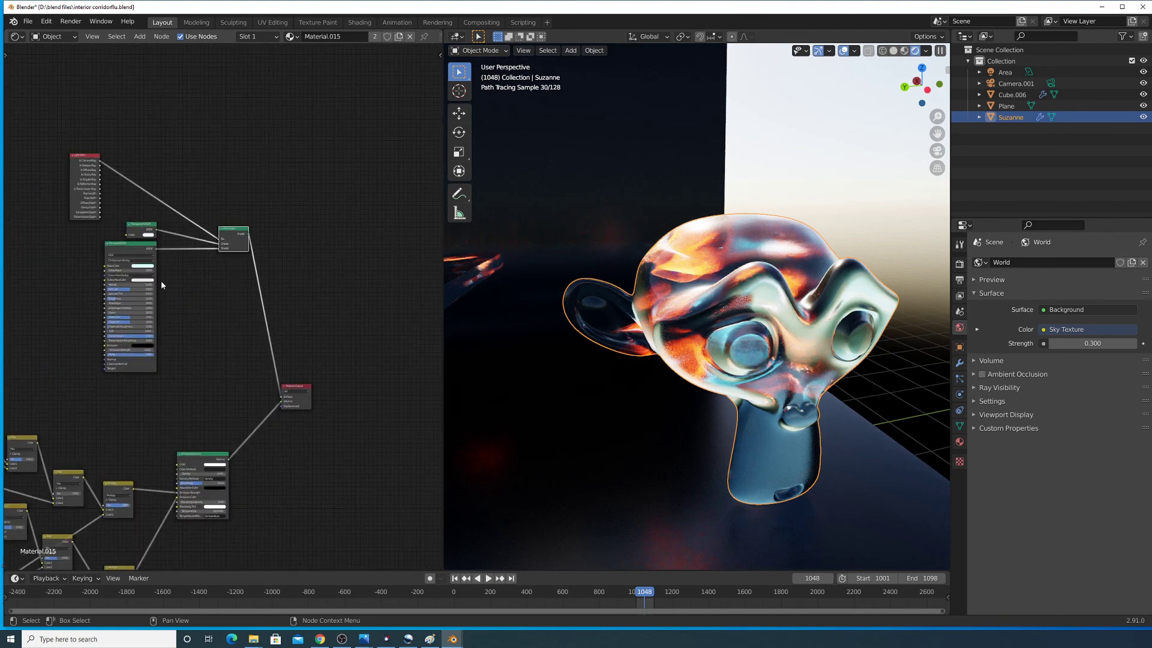
scroll(160, 285, "up", 3)
middle_click_drag(129, 231, 311, 253)
scroll(240, 301, "up", 2)
left_click_drag(232, 317, 198, 318)
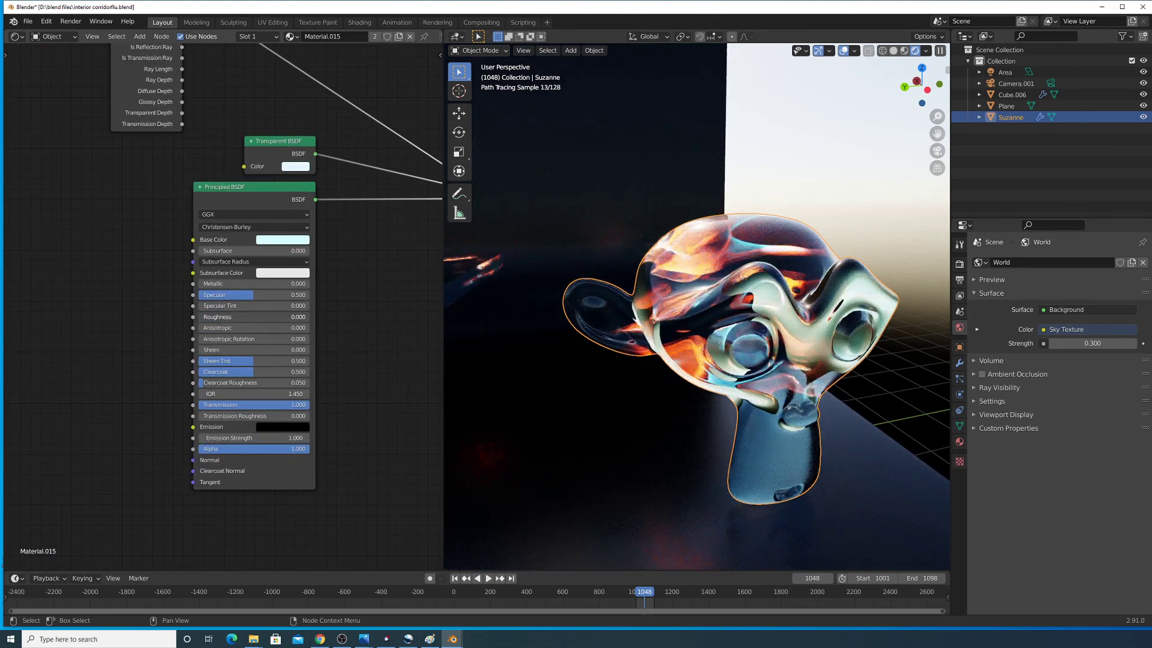
left_click_drag(204, 317, 205, 317)
- Check the rougher glass from other angles around the monkey head and briefly try another Principled BSDF roughness
mouse_move(786, 304)
middle_mouse_down()
mouse_move(831, 306)
mouse_move(656, 342)
middle_mouse_up()
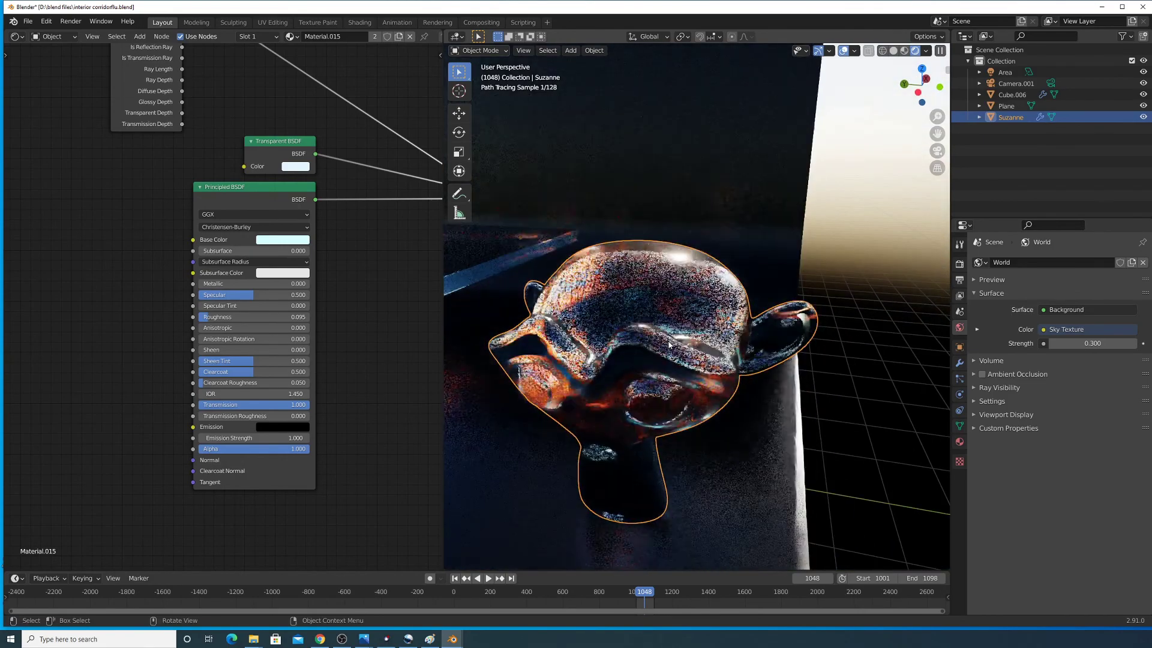
scroll(696, 348, "up", 2)
scroll(654, 374, "down", 2)
mouse_move(728, 354)
middle_mouse_down("shift")
mouse_move(654, 374)
mouse_move(613, 346)
mouse_move(670, 353)
mouse_move(647, 350)
middle_mouse_up("shift")
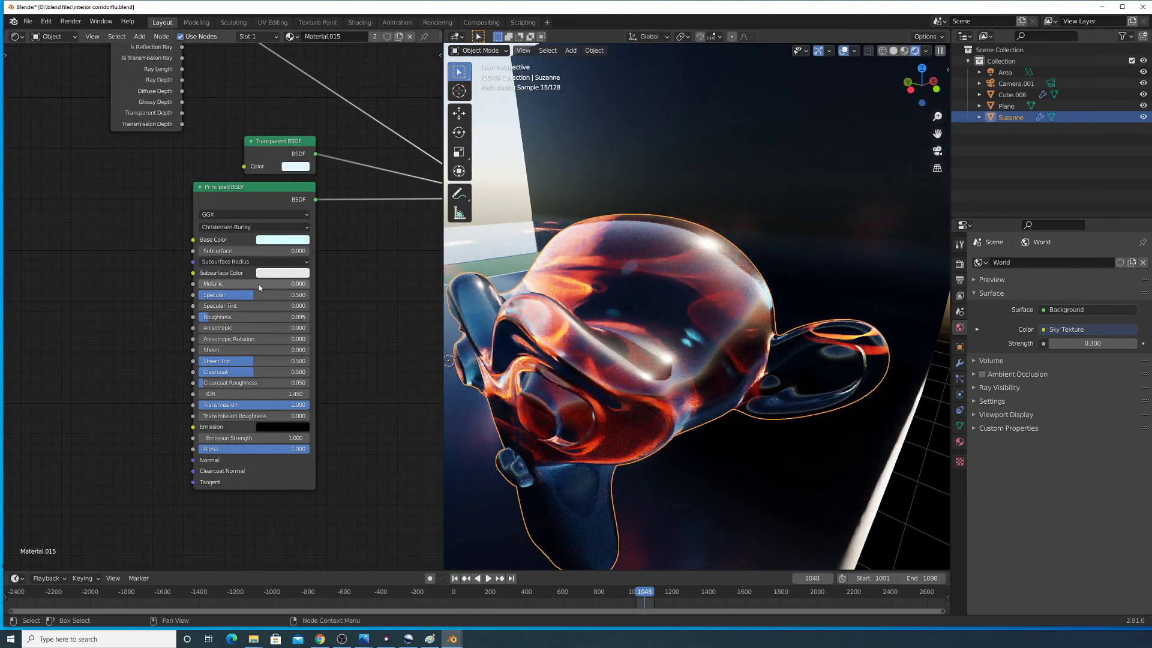
mouse_move(209, 317)
left_mouse_down()
mouse_move(255, 316)
mouse_move(218, 320)
left_mouse_up()
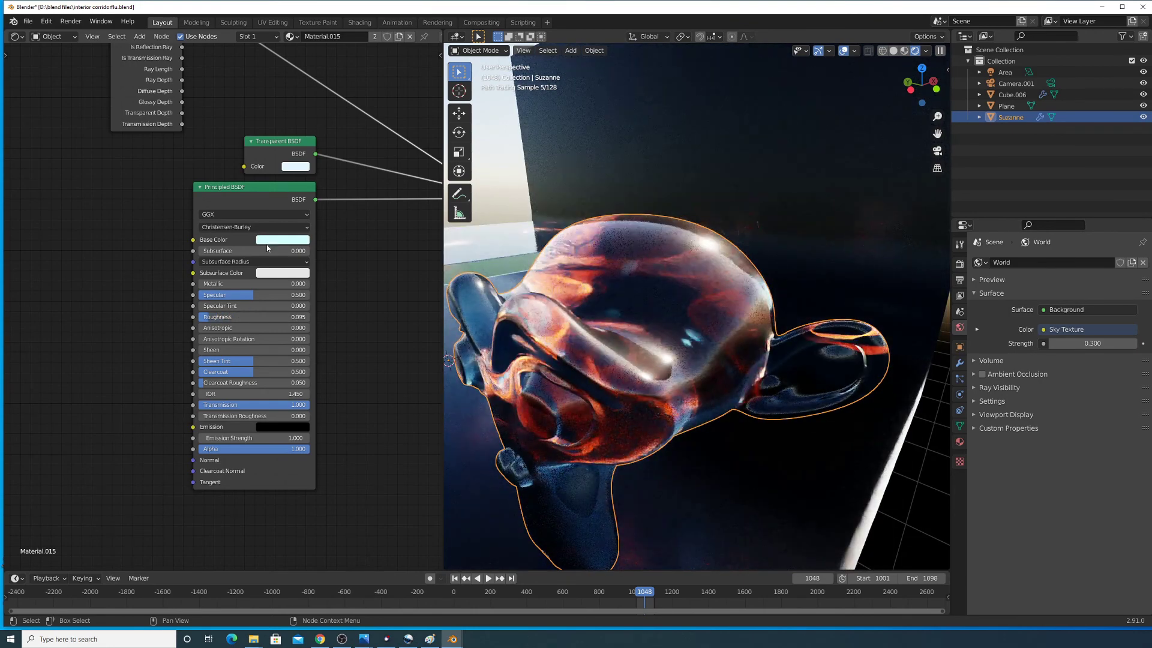
- Try a saturated blue base color of R 0.039, G 0.584, B 1.000 on the Principled BSDF and cancel it
left_click(273, 240)
mouse_move(299, 124)
left_mouse_down()
mouse_move(300, 155)
mouse_move(307, 102)
left_mouse_up()
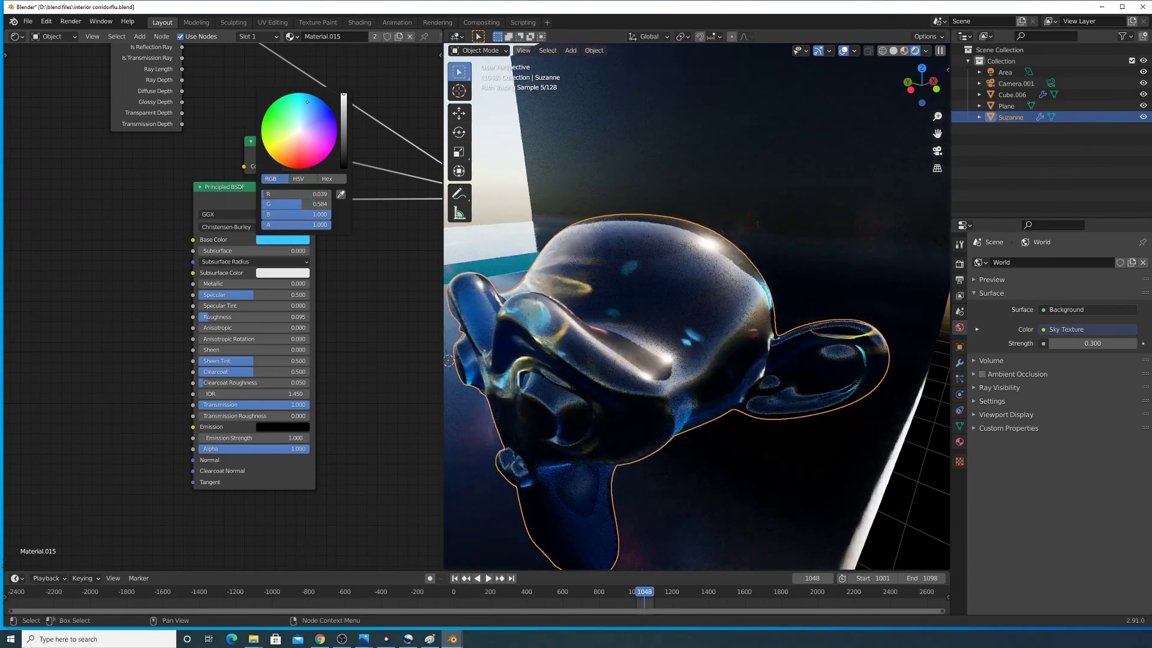
key("Escape")
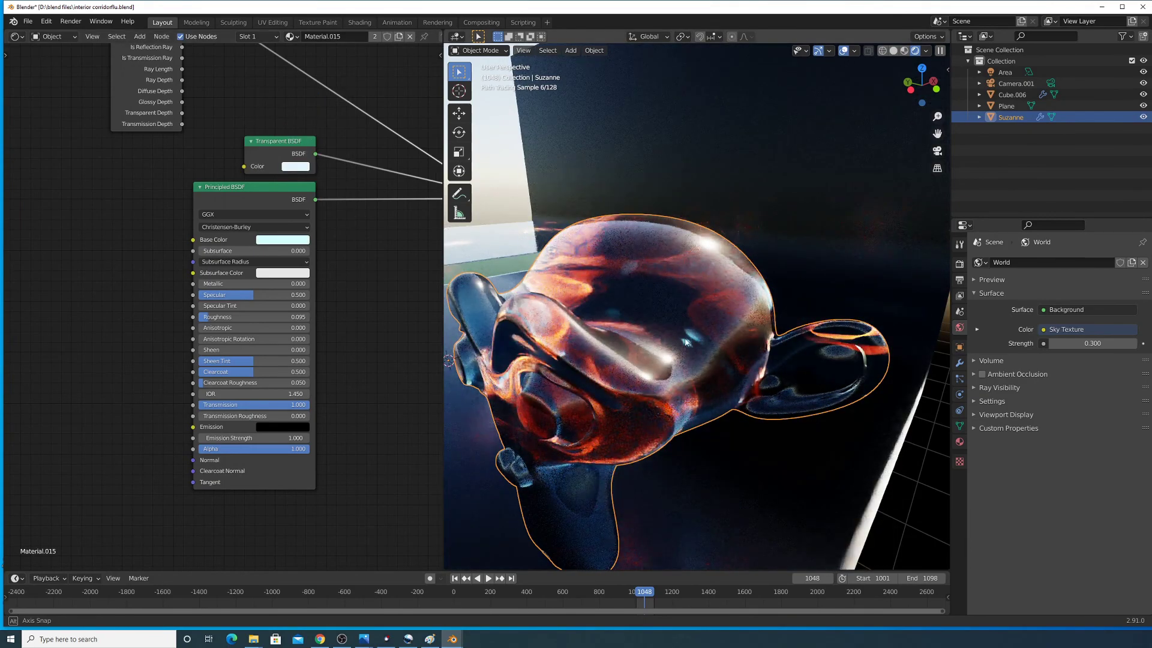
middle_click_drag(685, 342, 834, 217)
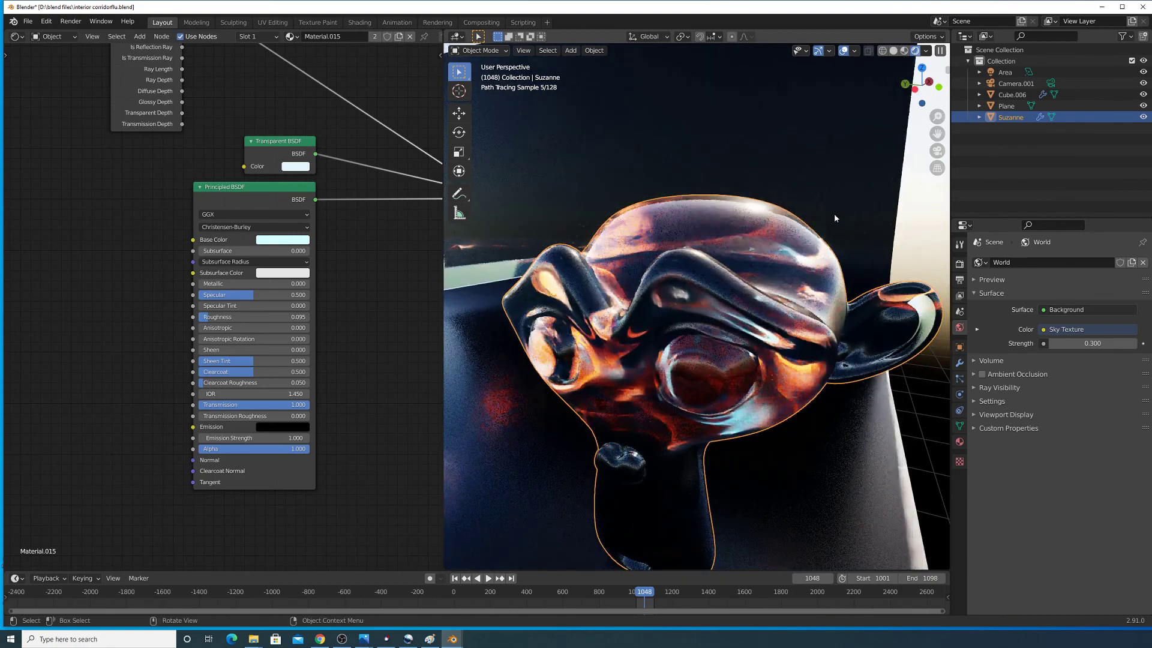
left_click(862, 258)
key("g")
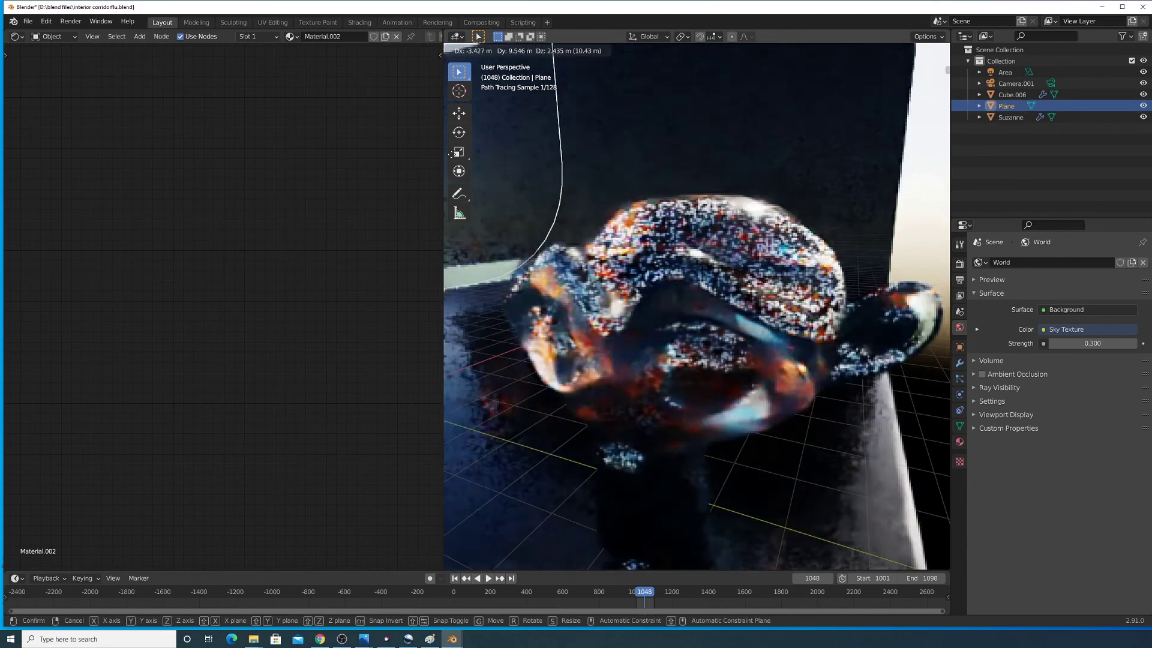
right_click(451, 154)
left_click(605, 282)
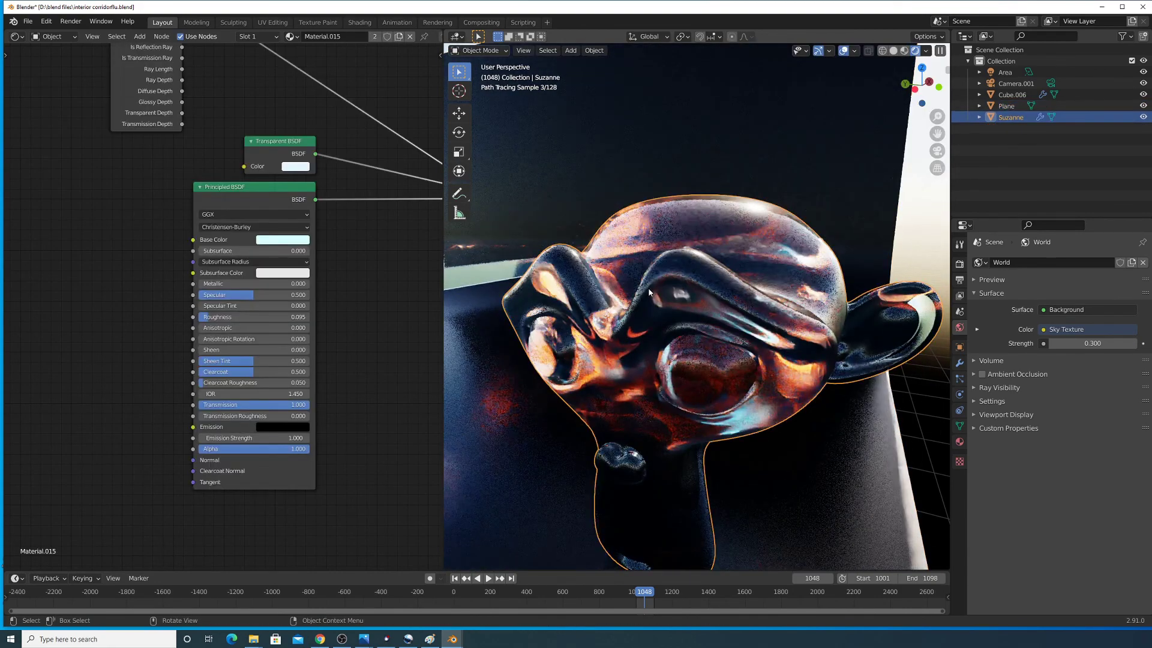
middle_click_drag(606, 285, 699, 298)
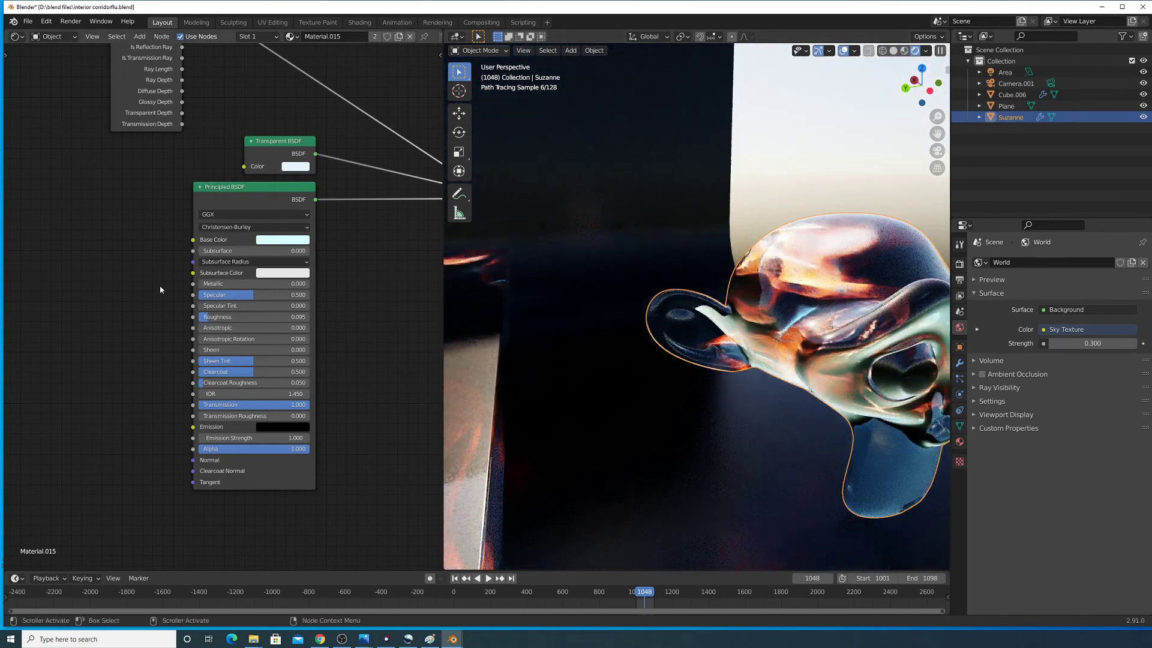
- Move the lowest Multiply node closer to the cyan color ramp and raise its Color2 RGB channels for a stronger glow
scroll(159, 286, "down", 3)
middle_click_drag(174, 305, 301, 78)
scroll(323, 402, "up", 5)
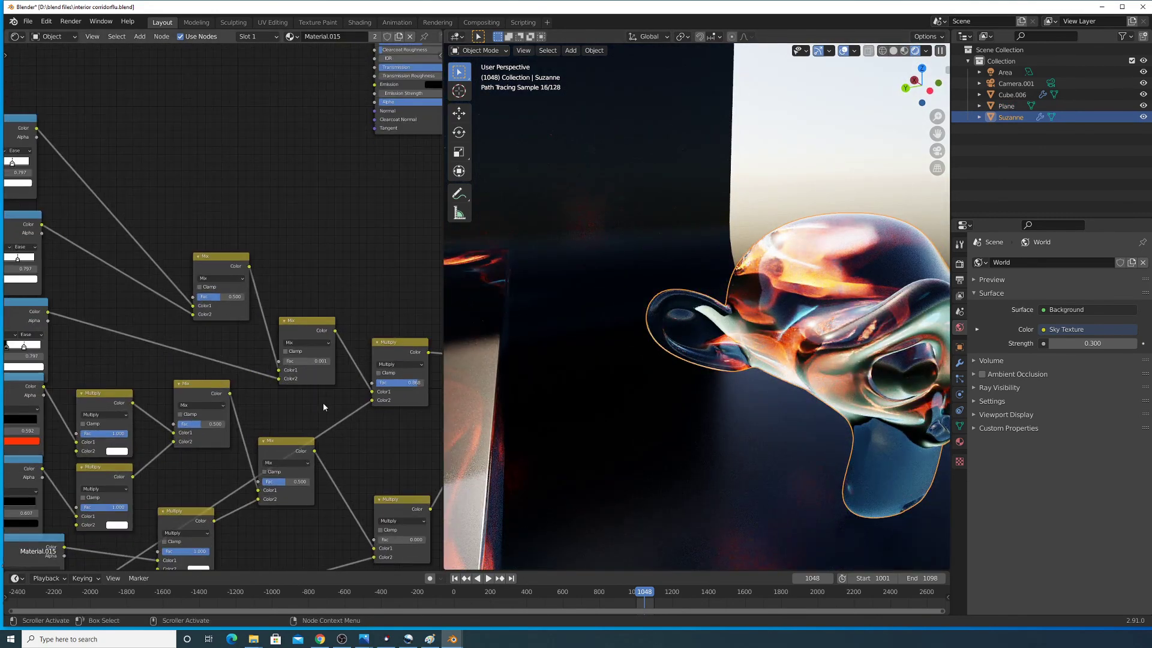
middle_click_drag(316, 301, 391, 132)
scroll(249, 450, "up", 1)
left_click(287, 451)
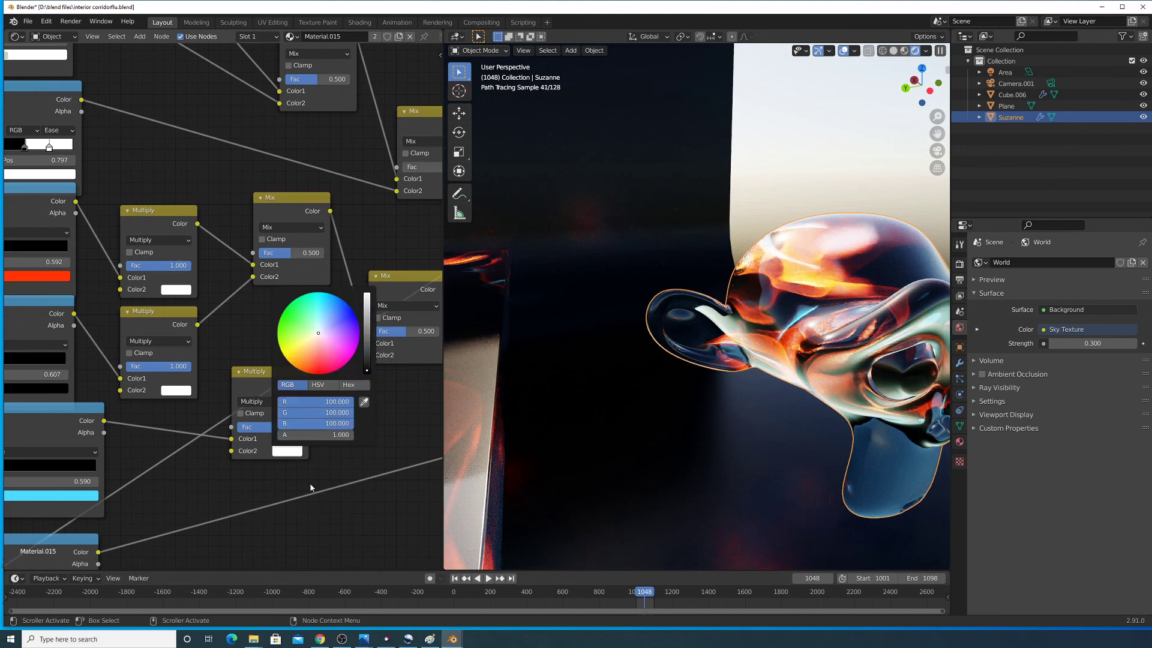
scroll(260, 485, "down", 6)
middle_click_drag(247, 349, 261, 383)
left_click_drag(260, 389, 221, 402)
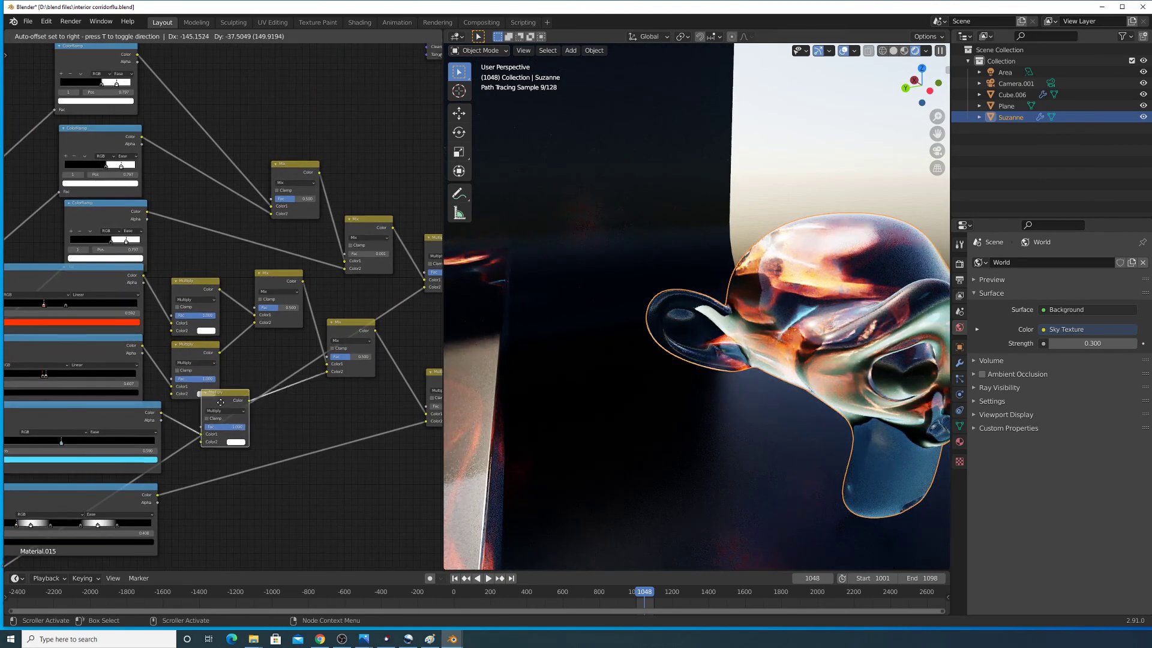
scroll(222, 420, "up", 2)
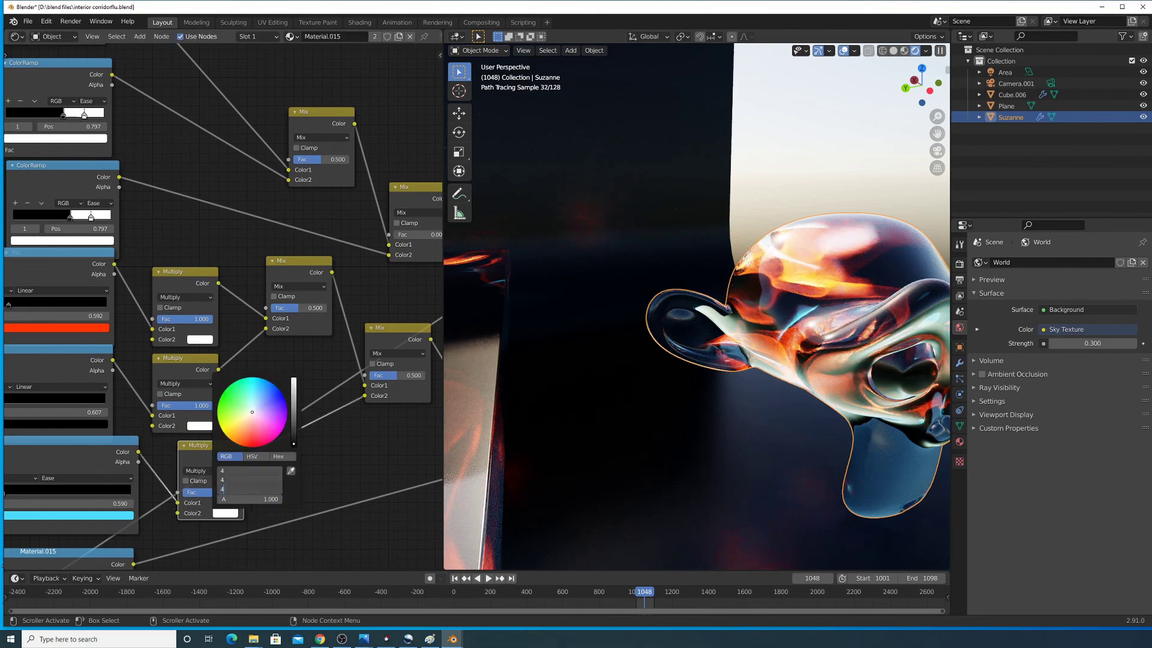
key("Return")
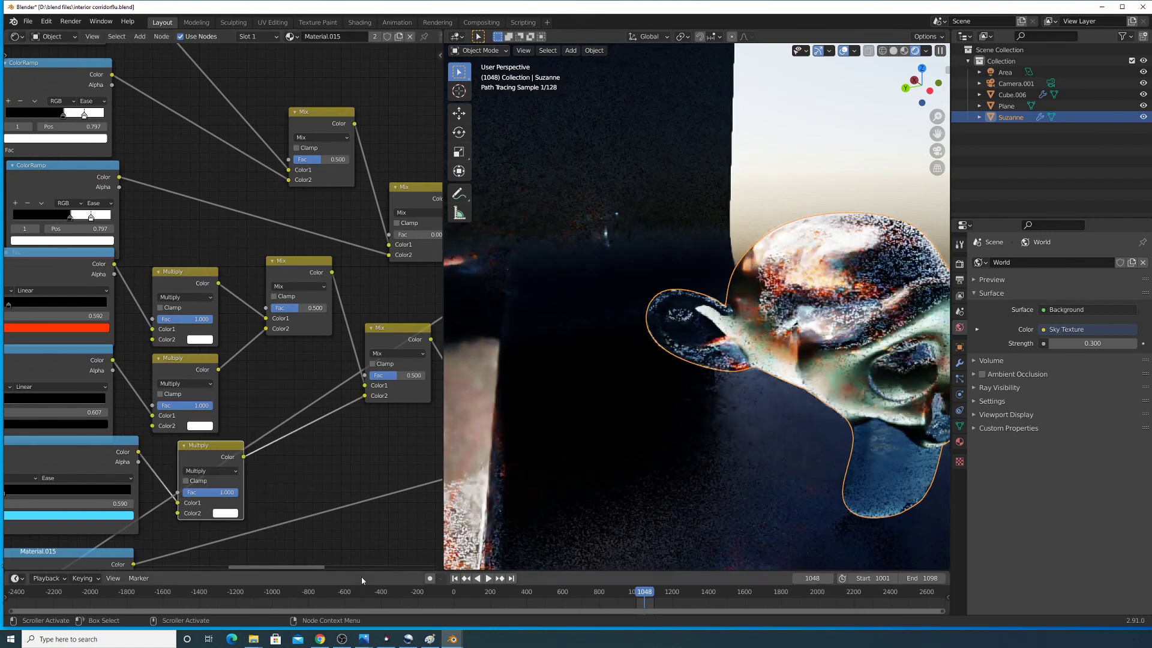
- Set the middle Multiply node's Color2 RGB channels to 400, raise the upper Multiply node's as well, and inspect the glow
left_click(200, 426)
left_click(226, 402)
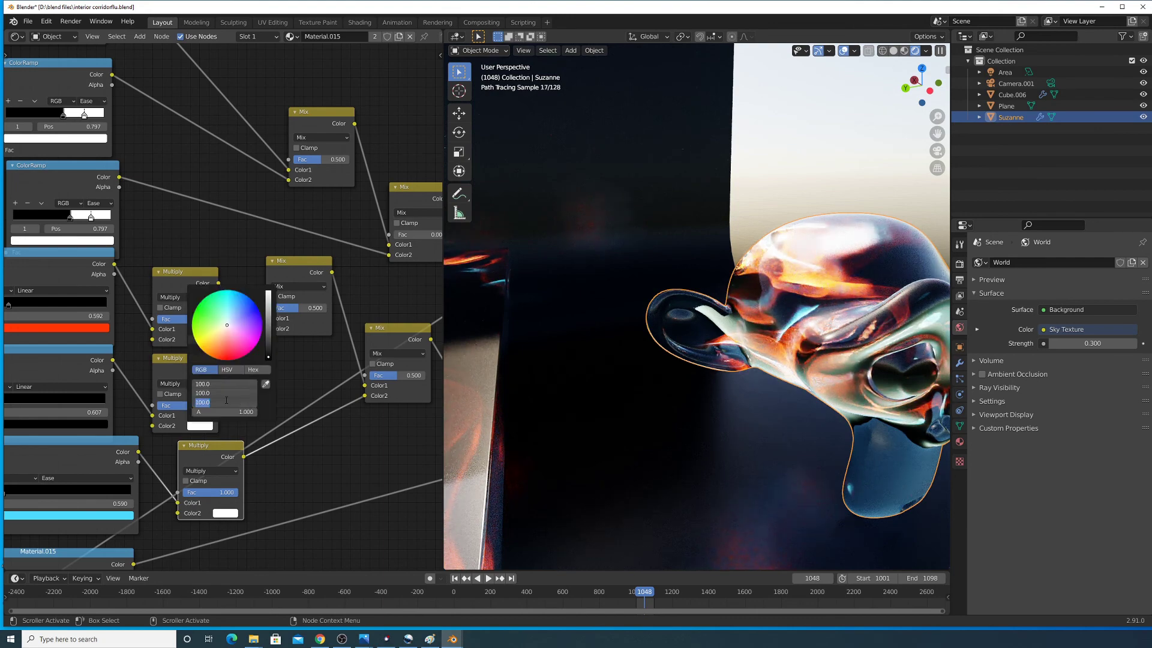
type("400")
key("Return")
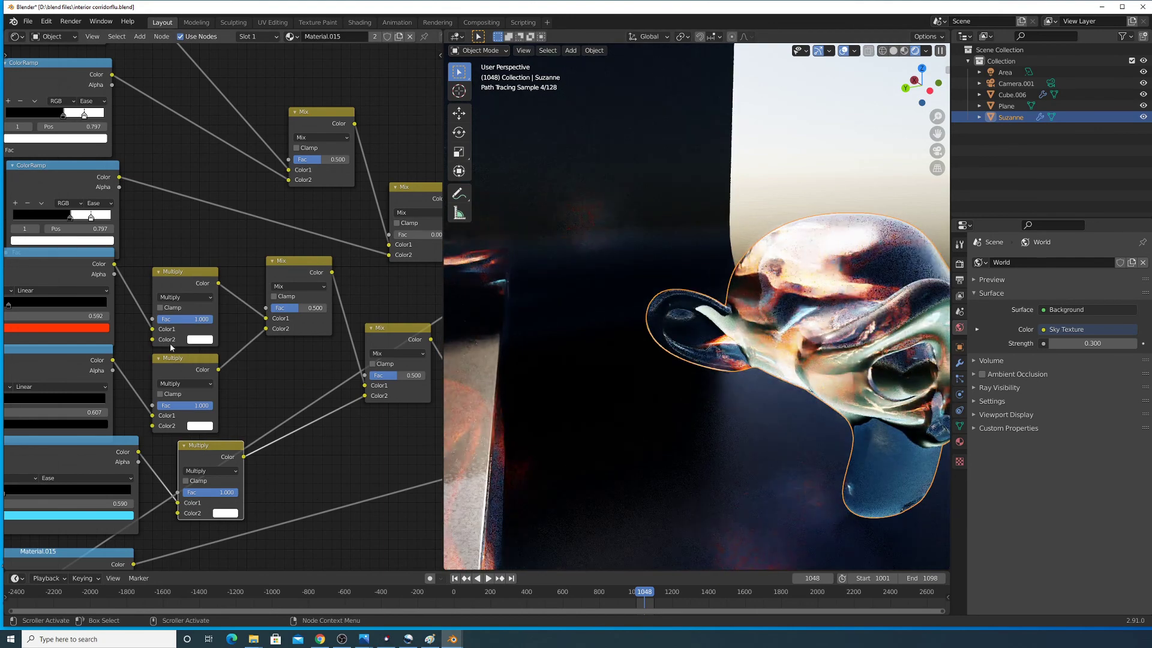
left_click(203, 340)
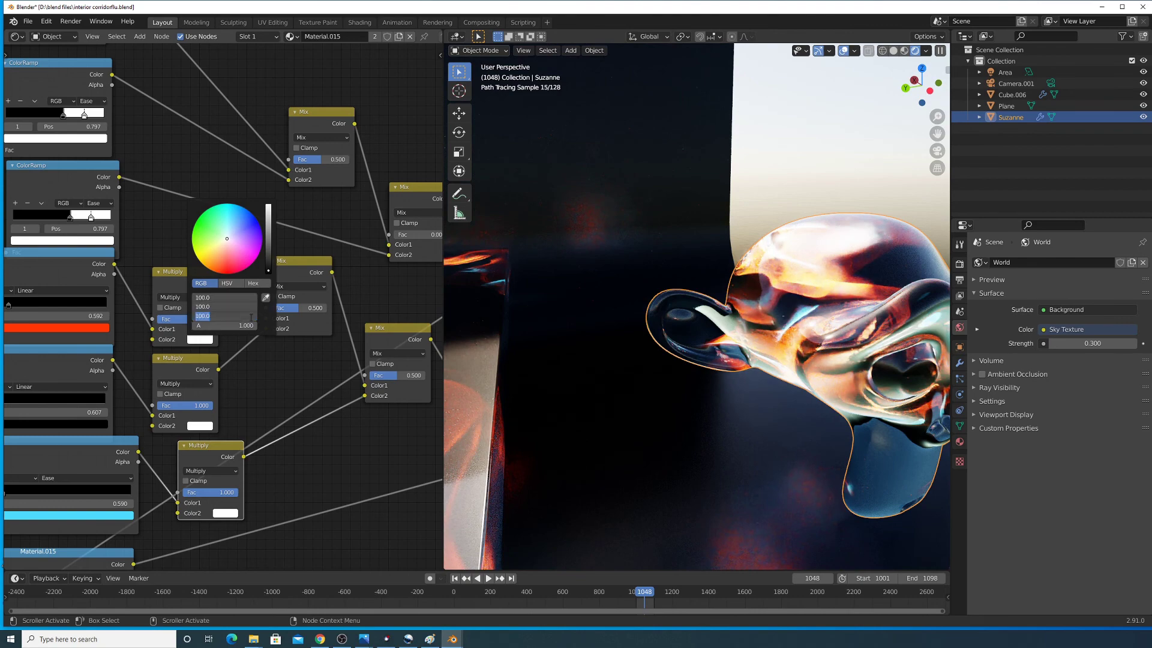
type("40")
key("Return")
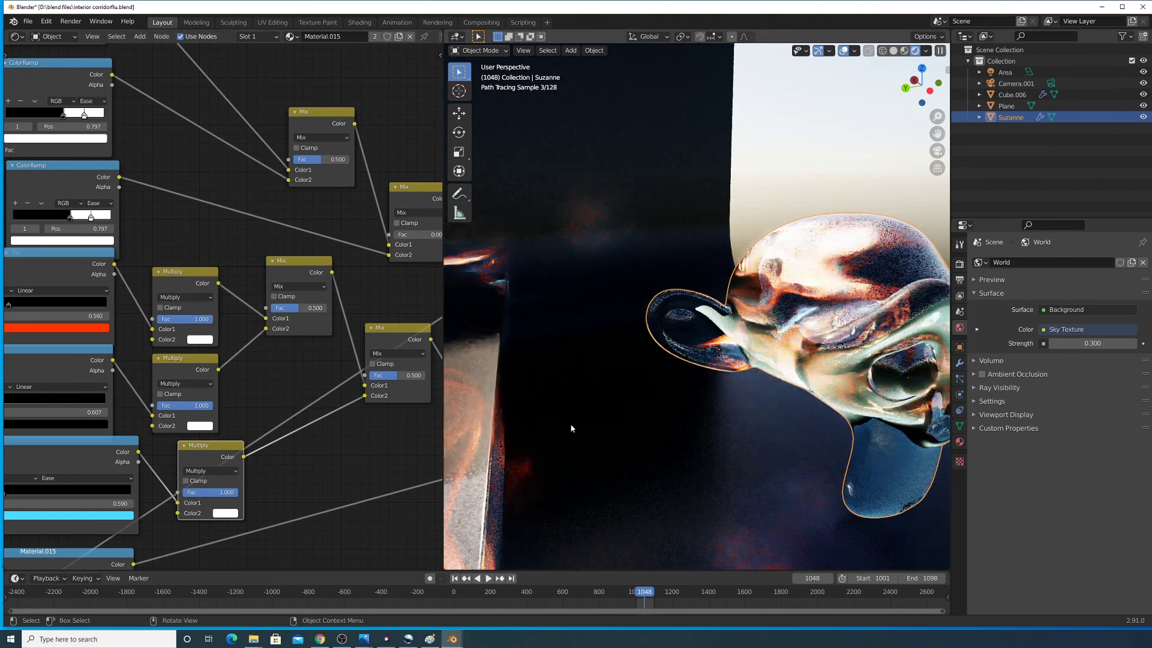
mouse_move(859, 319)
middle_mouse_down()
mouse_move(791, 298)
mouse_move(774, 339)
mouse_move(706, 358)
mouse_move(628, 342)
mouse_move(726, 323)
mouse_move(755, 400)
middle_mouse_up()
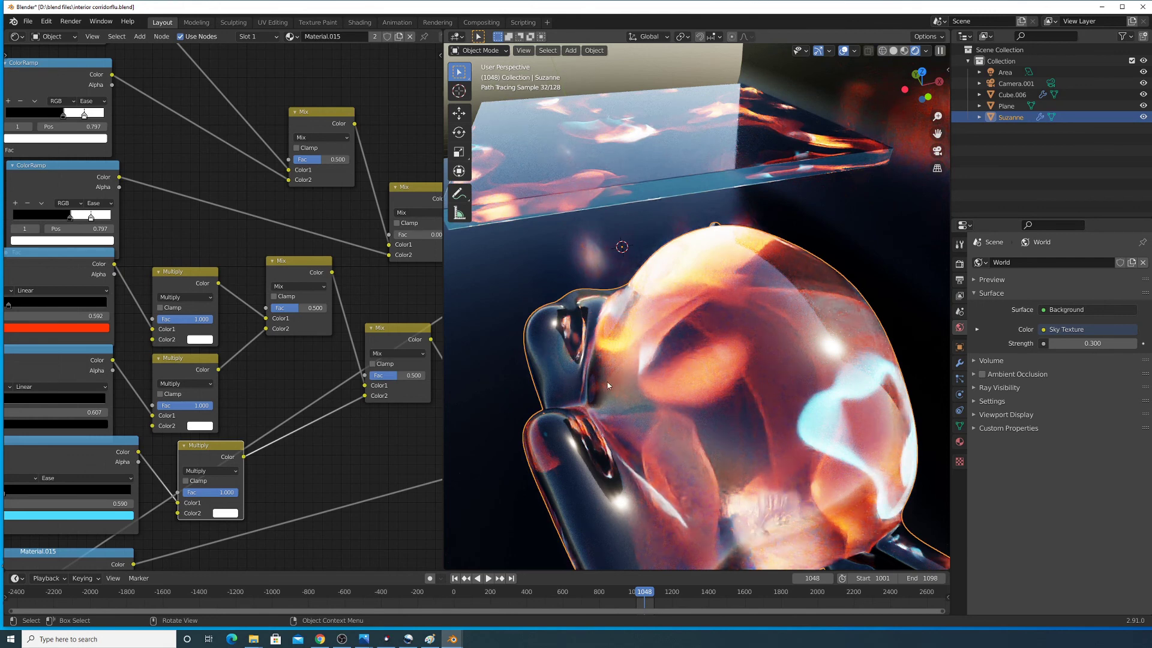
- Reset the Color2 RGB channels of all three glow Multiply nodes to 100
left_click(207, 425)
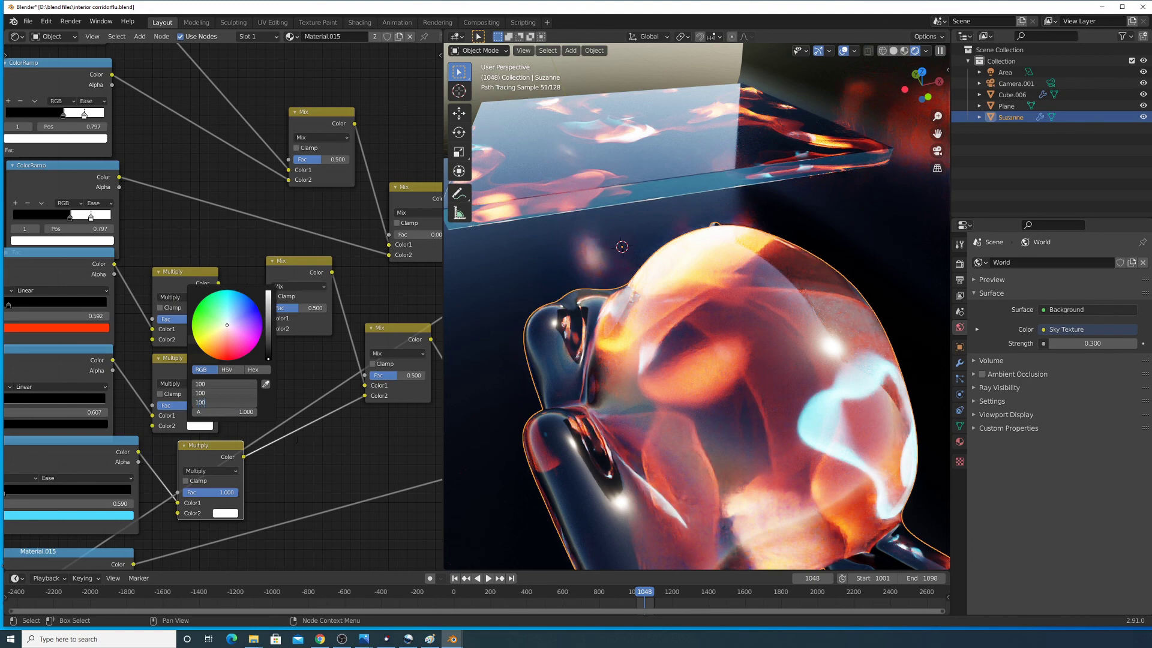
key("Return")
left_click(225, 513)
left_click(254, 489)
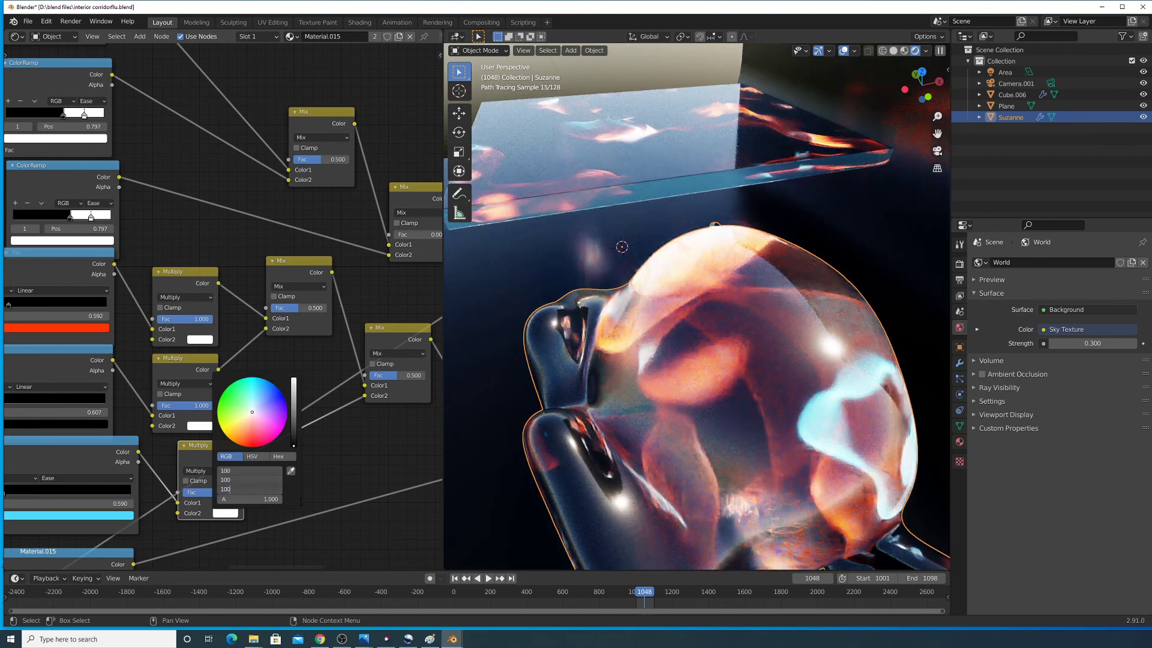
type("100")
key("Return")
left_click(200, 339)
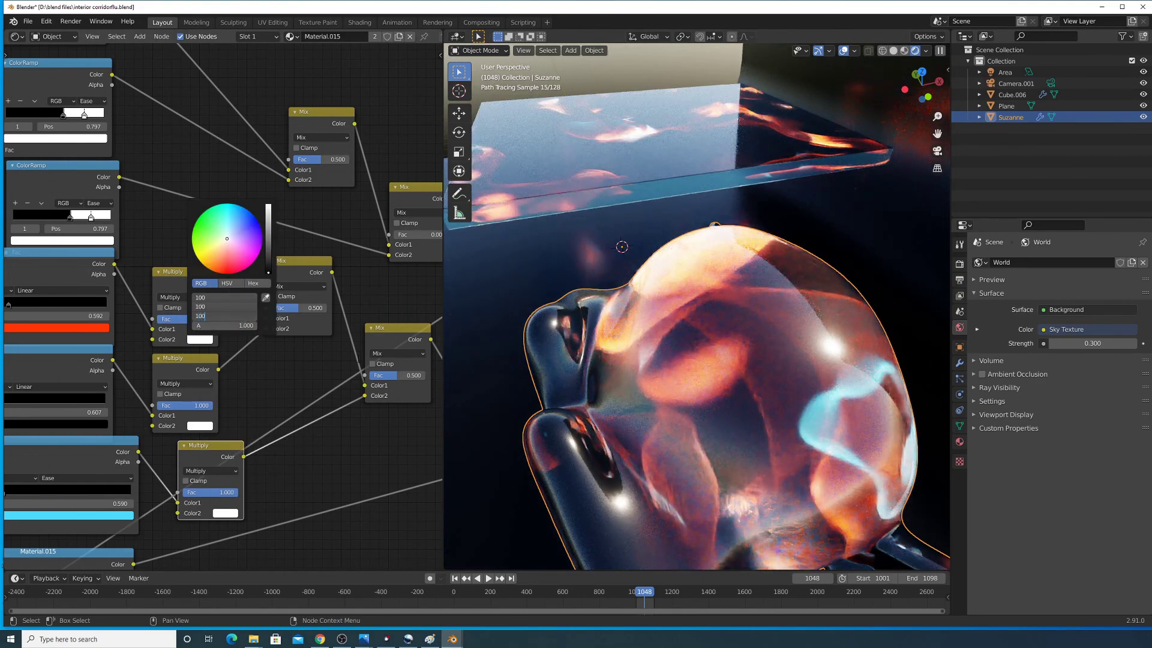
key("Return")
- Delete the monkey head from the scene
middle_click_drag(757, 367, 837, 336)
scroll(798, 318, "down", 4)
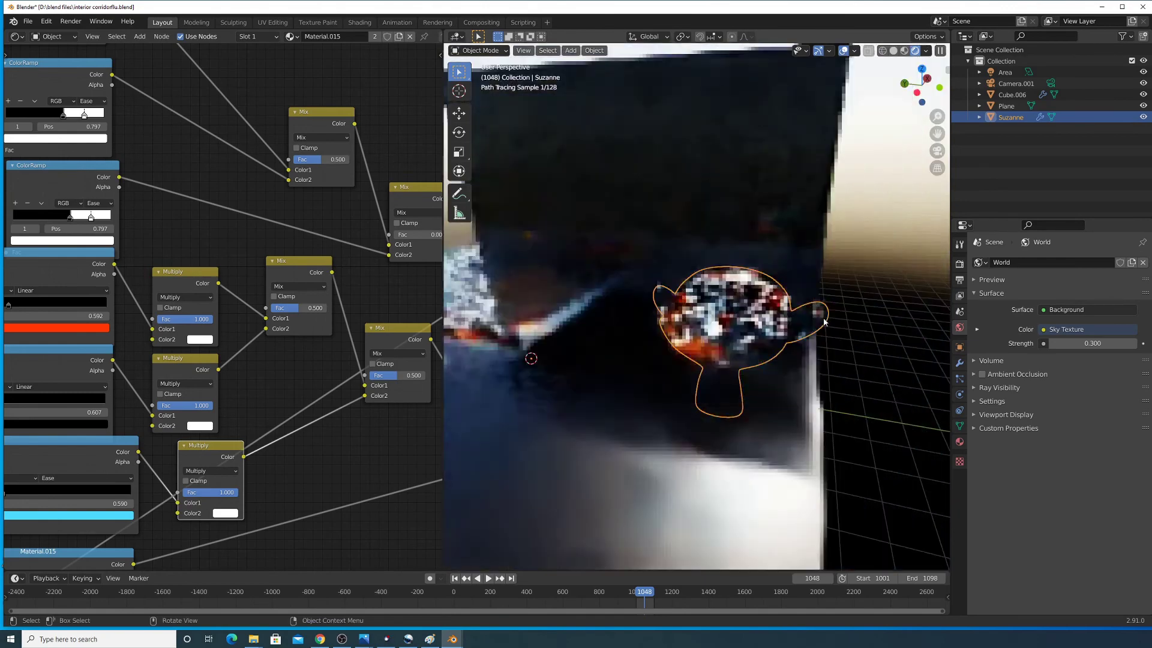
key("x")
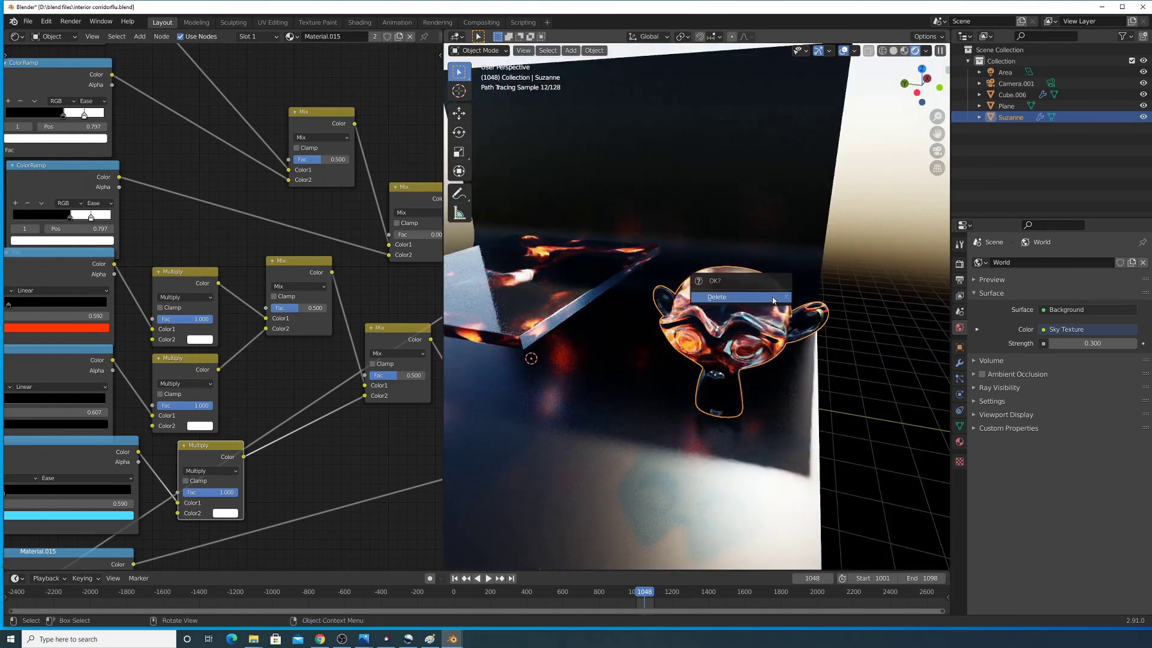
left_click(774, 300)
- Add a cube and move it along Y beside the glass plate, then raise it above the floor plane
middle_click_drag(764, 358, 622, 326)
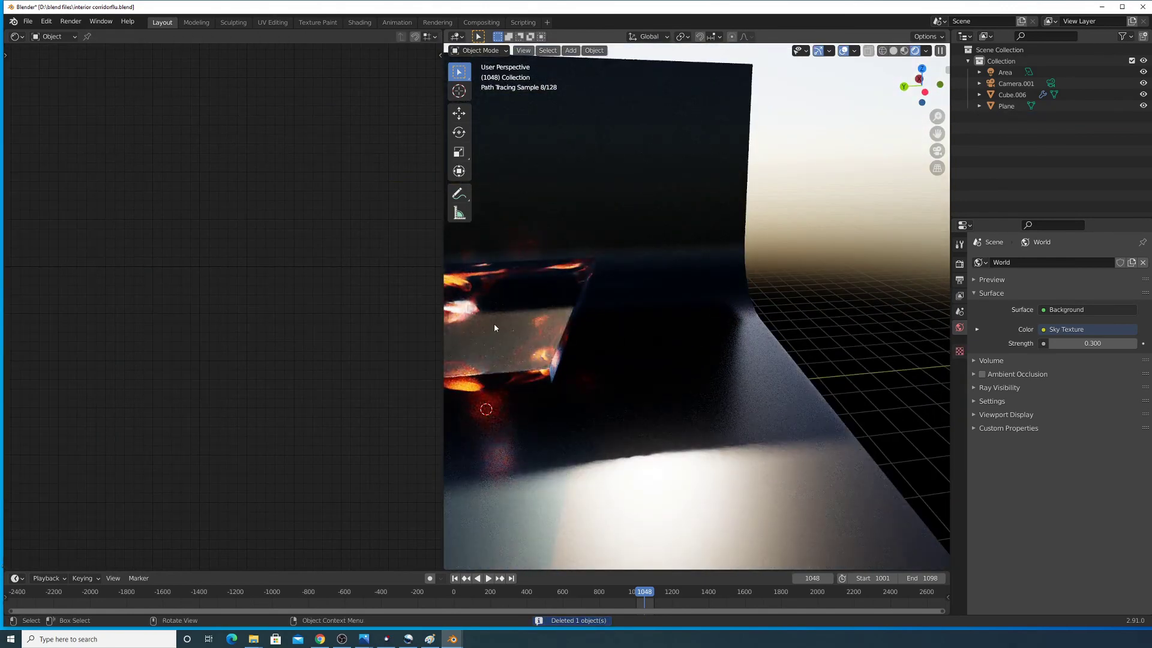
key("shift+a")
left_click(749, 371)
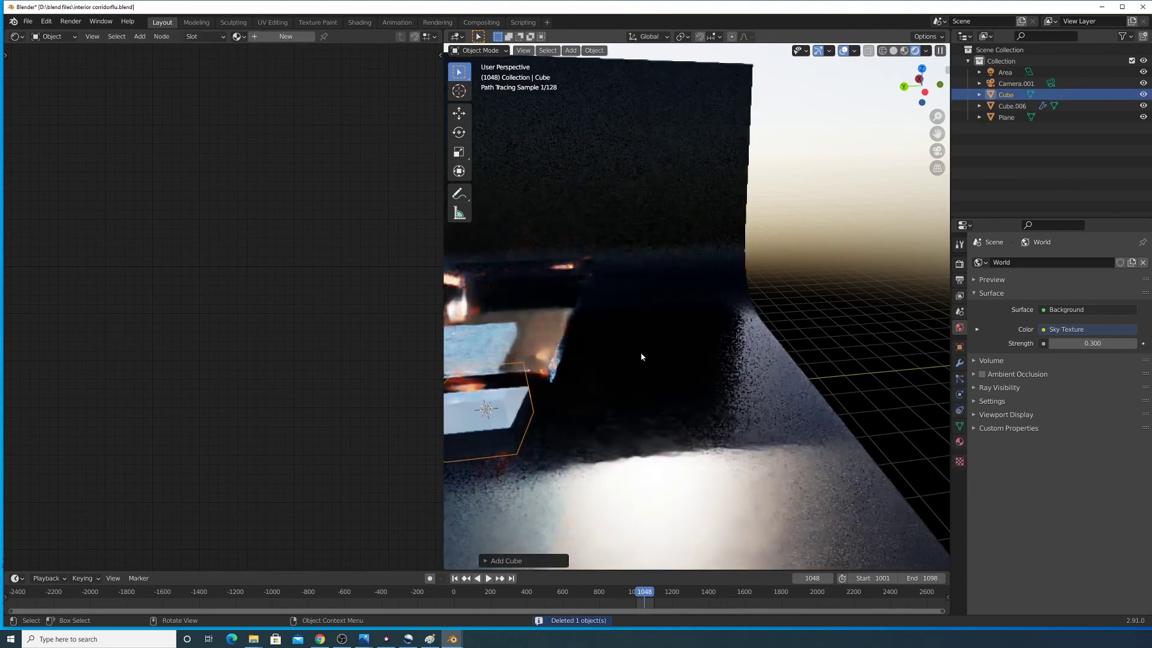
scroll(630, 359, "down", 3)
key("g")
key("y")
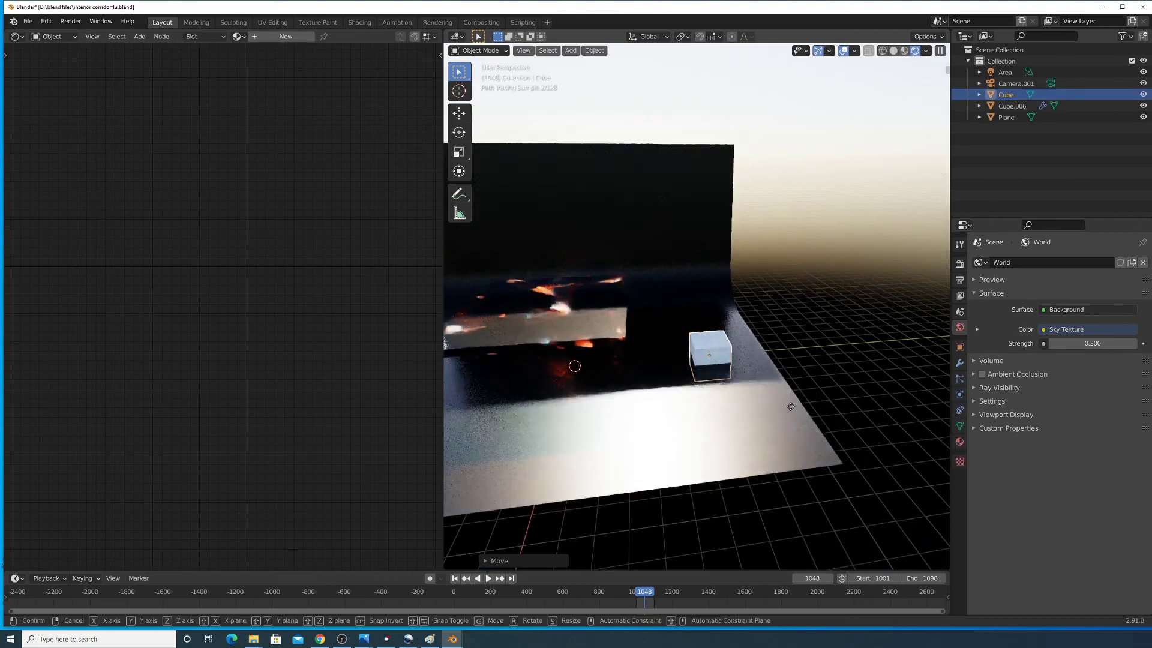
left_click(749, 273)
- Scale the new cube up to roughly three times its size and apply its scale
key("s")
left_click(777, 316)
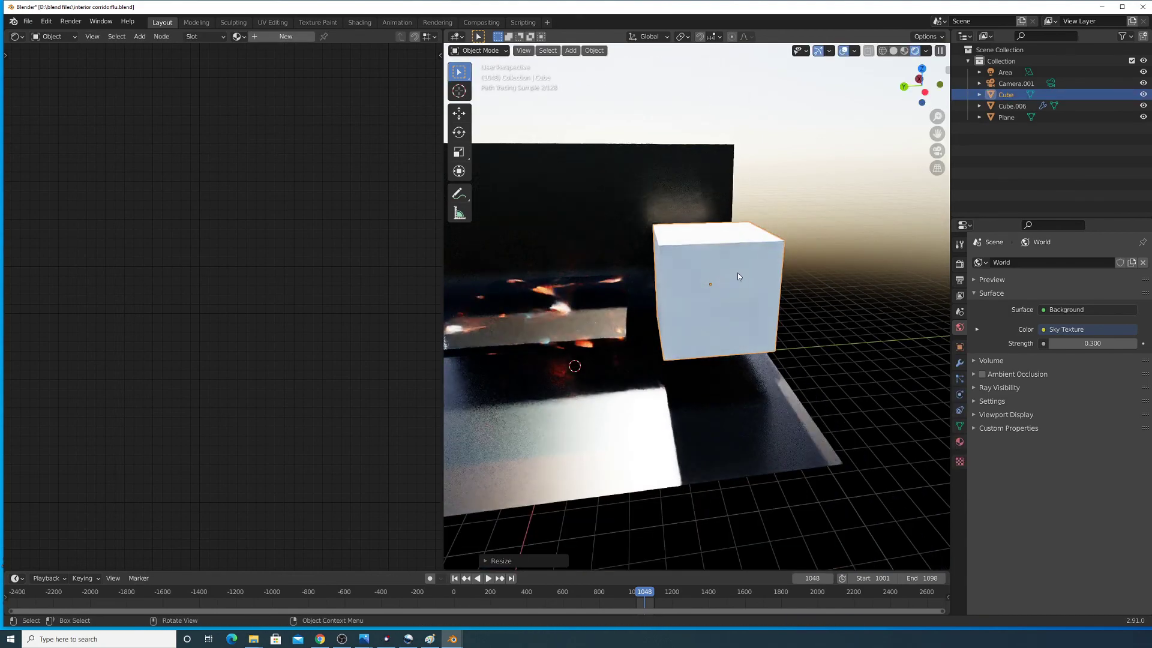
key("ctrl+a")
left_click(737, 272)
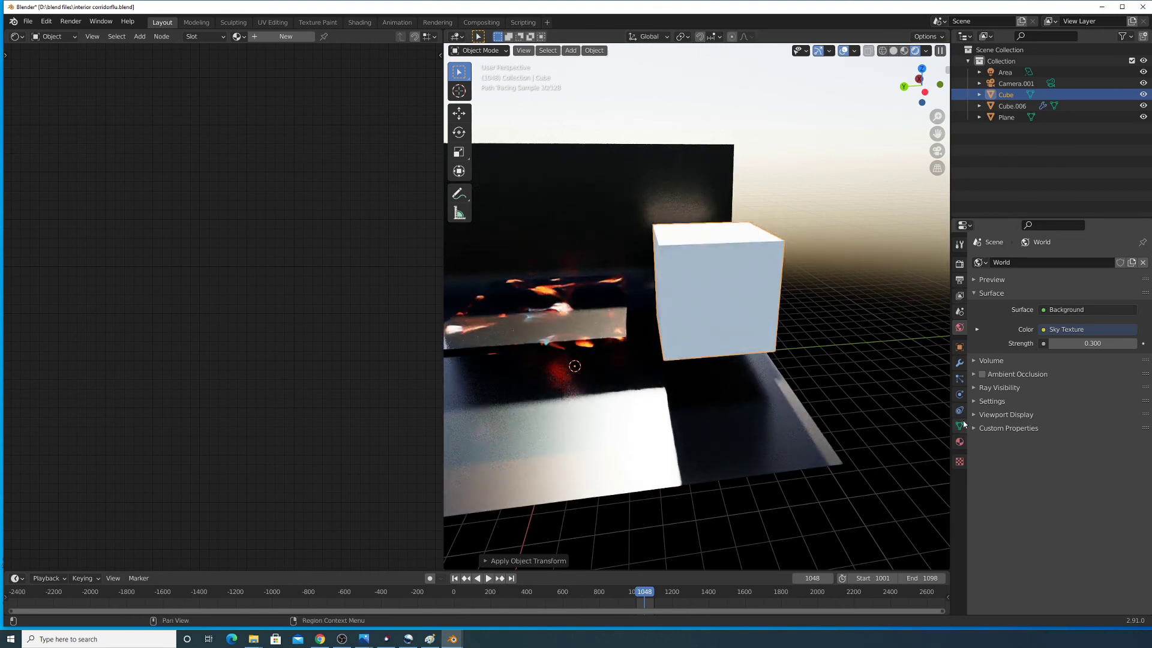
- Assign the existing glowing glass material Material.015 to the cube
left_click(959, 441)
left_click(981, 298)
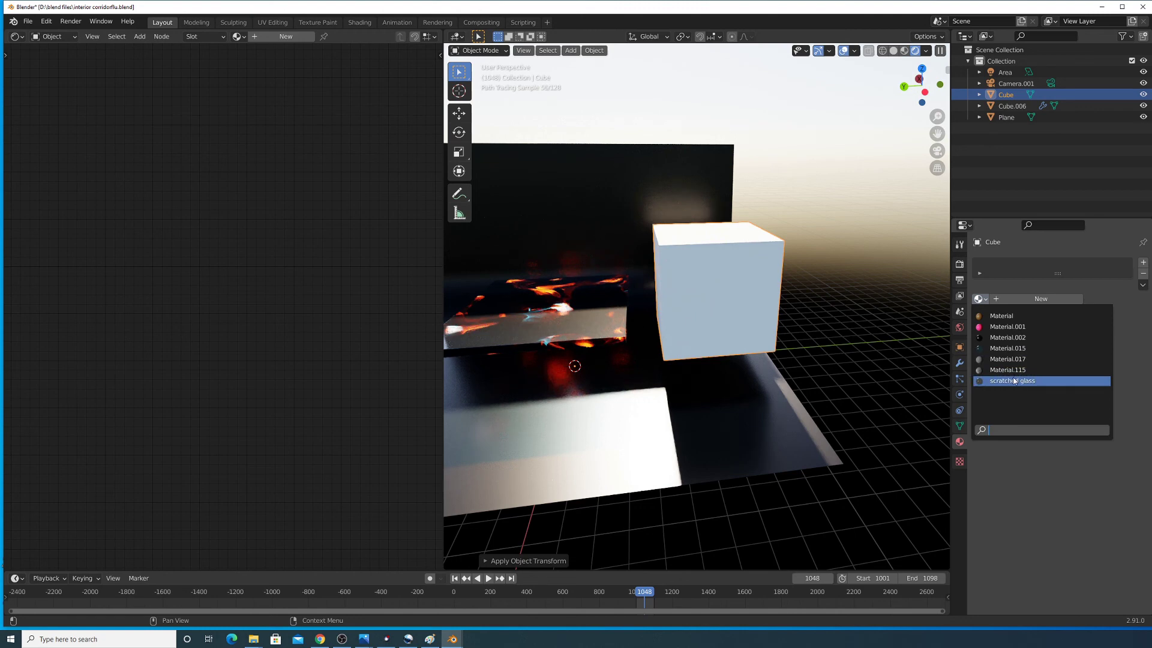
left_click(535, 323)
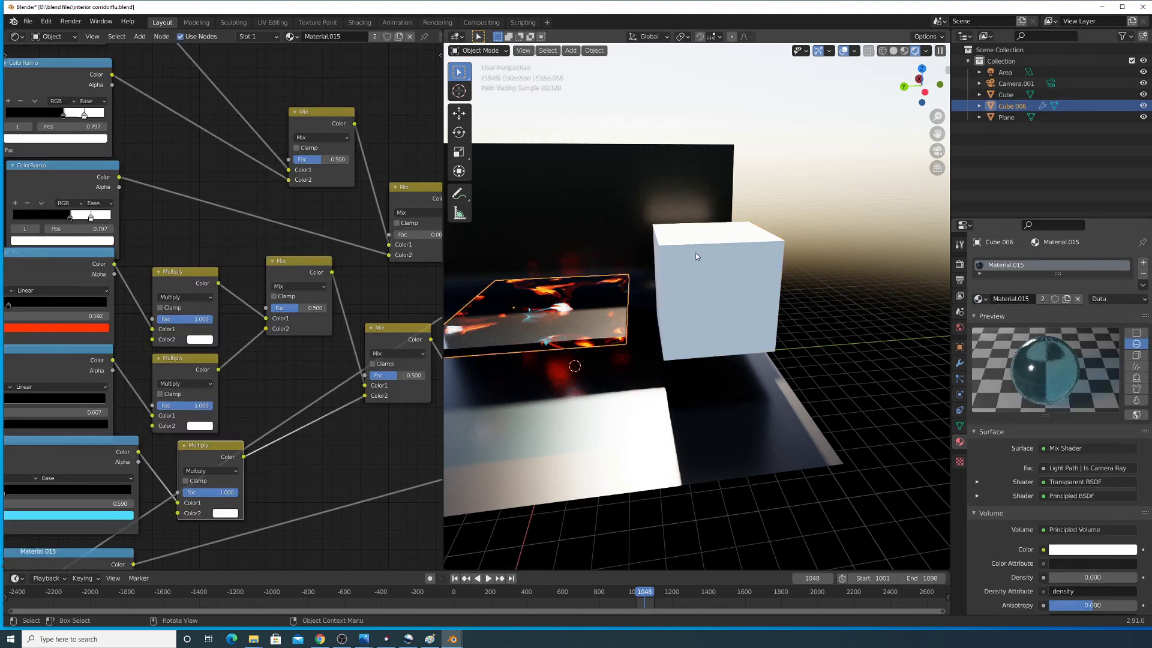
left_click(696, 254)
left_click(980, 298)
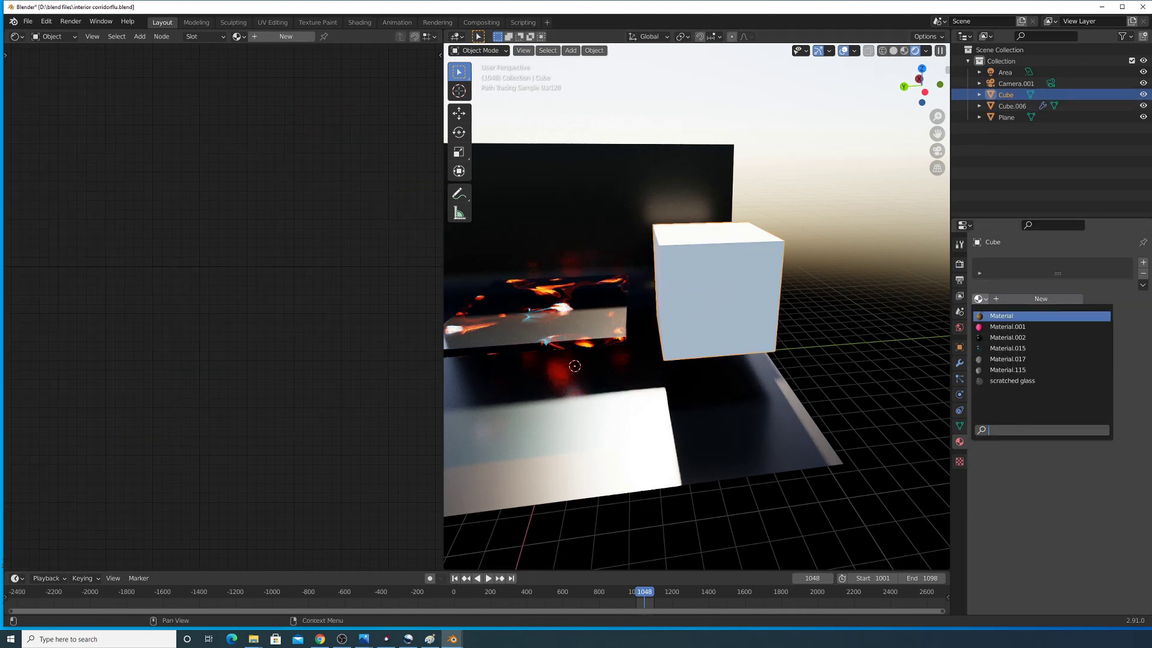
left_click(1043, 348)
mouse_move(792, 307)
middle_mouse_down()
mouse_move(744, 318)
mouse_move(785, 310)
middle_mouse_up()
scroll(785, 311, "up", 3)
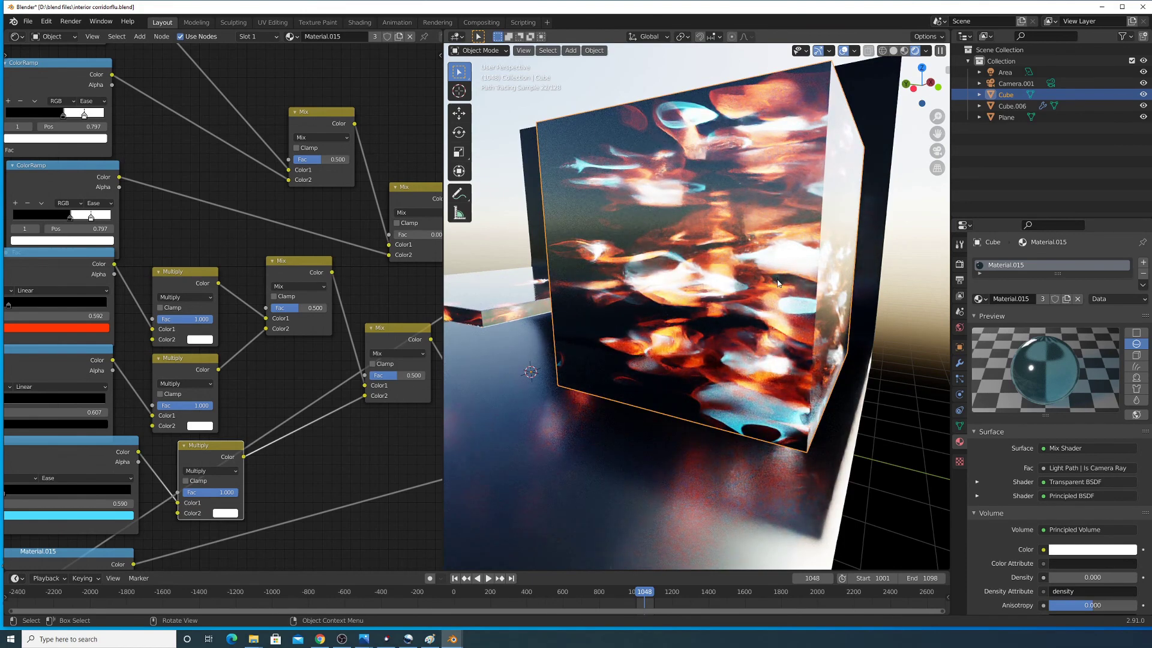
- Set the scale value node of the glass material to 0.2
middle_click_drag(778, 282, 912, 332)
middle_click_drag(819, 257, 717, 372, "shift")
middle_click_drag(90, 288, 468, 133)
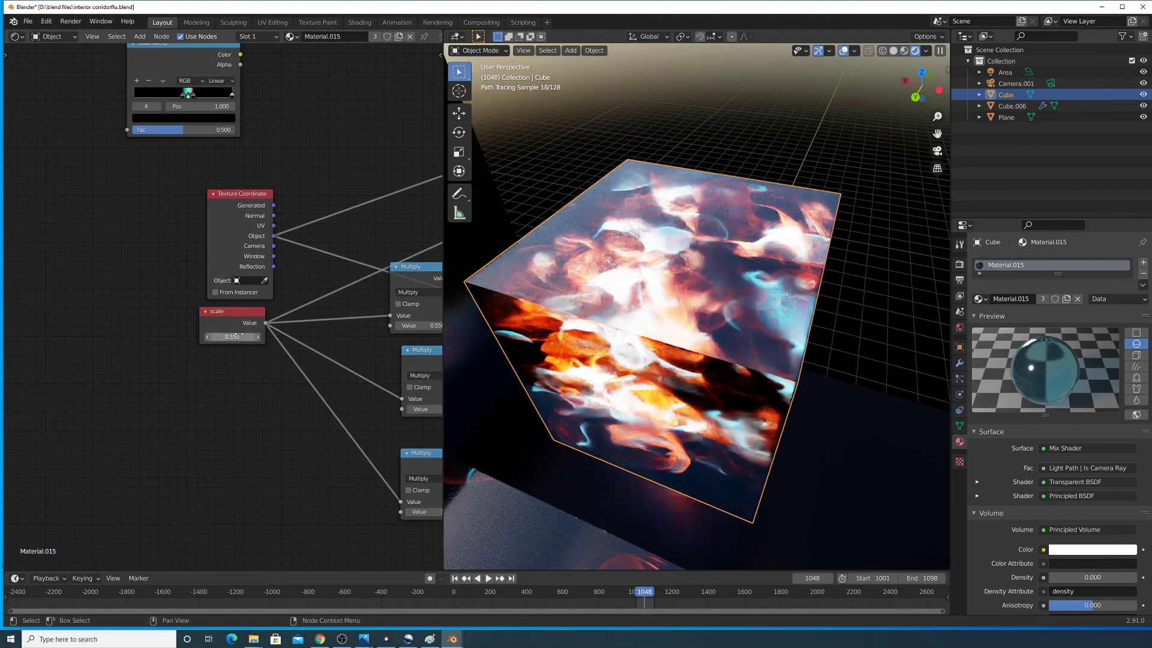
type("0.2")
key("Return")
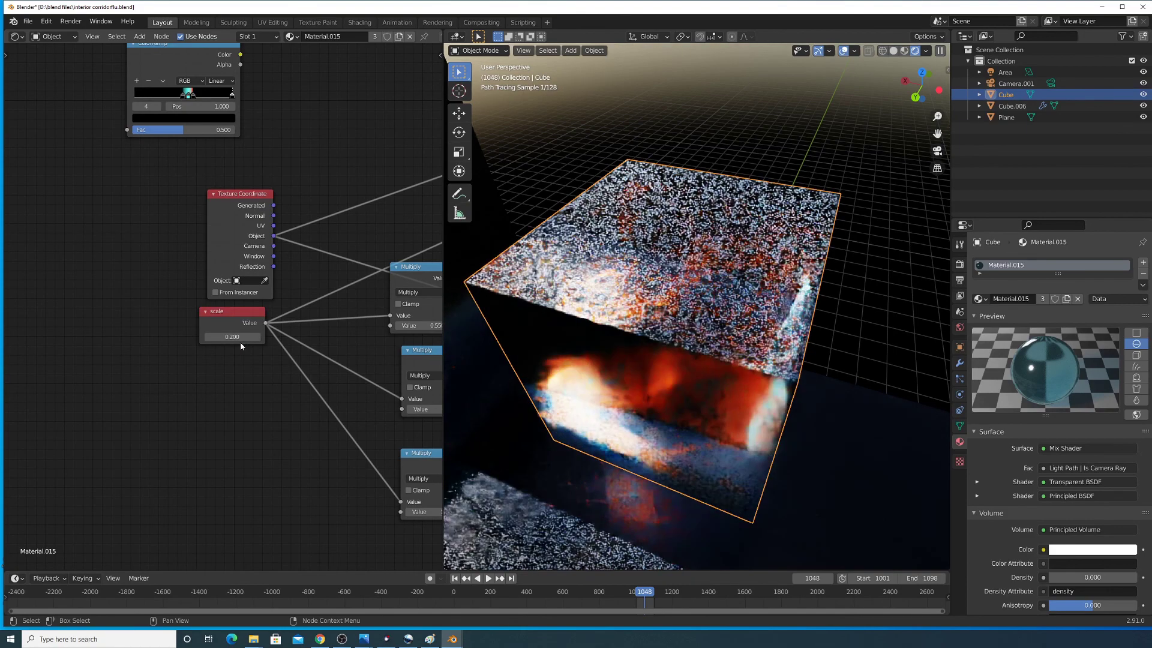
- Inspect the shapes inside the cube and set the scale value node to 0.3
middle_click_drag(612, 371, 487, 330)
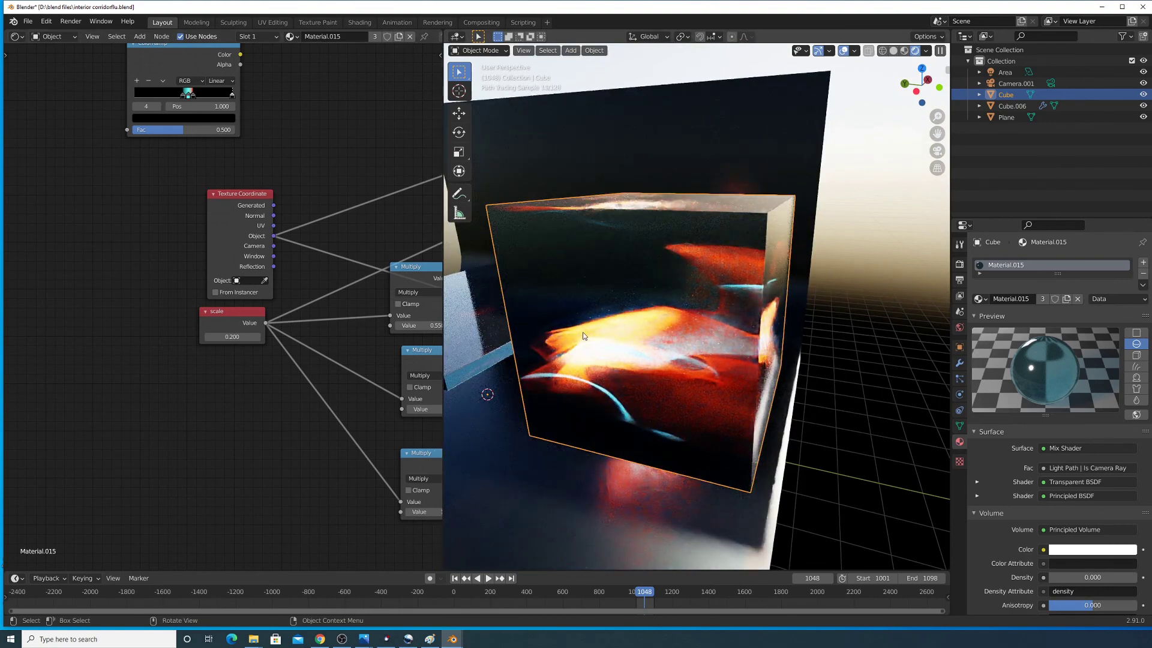
middle_click_drag(582, 333, 581, 324)
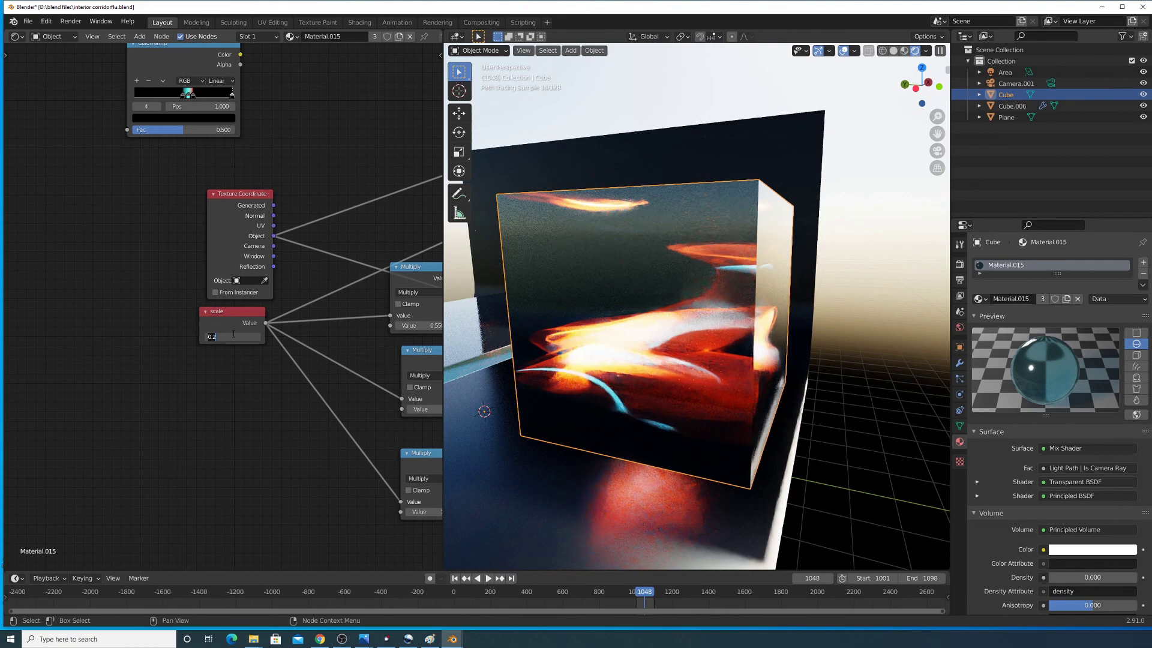
type("0.3")
key("Return")
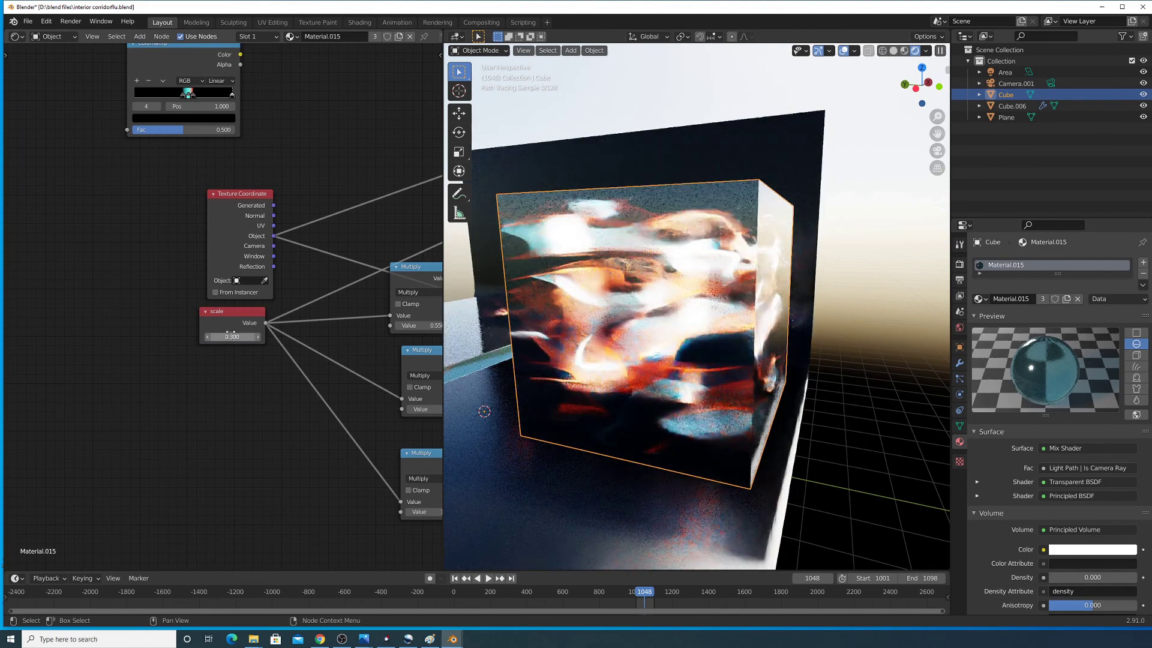
- Lighten the backdrop plane's base color from black to a dark grey and inspect the glow cast on it
left_click(792, 168)
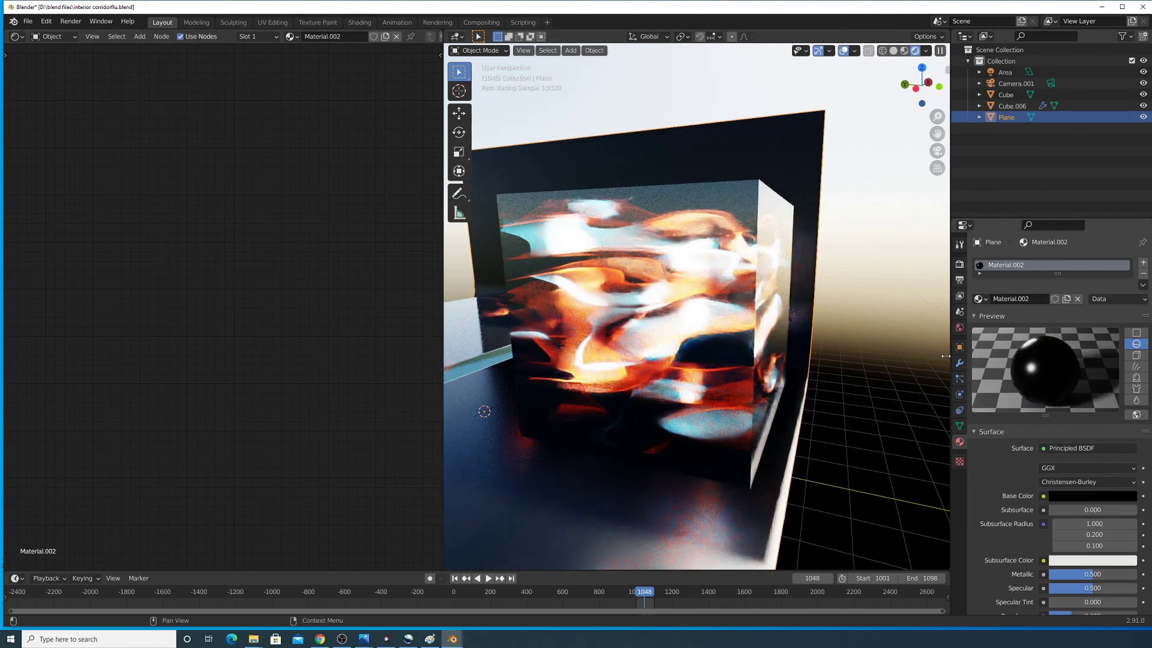
scroll(726, 366, "down", 3)
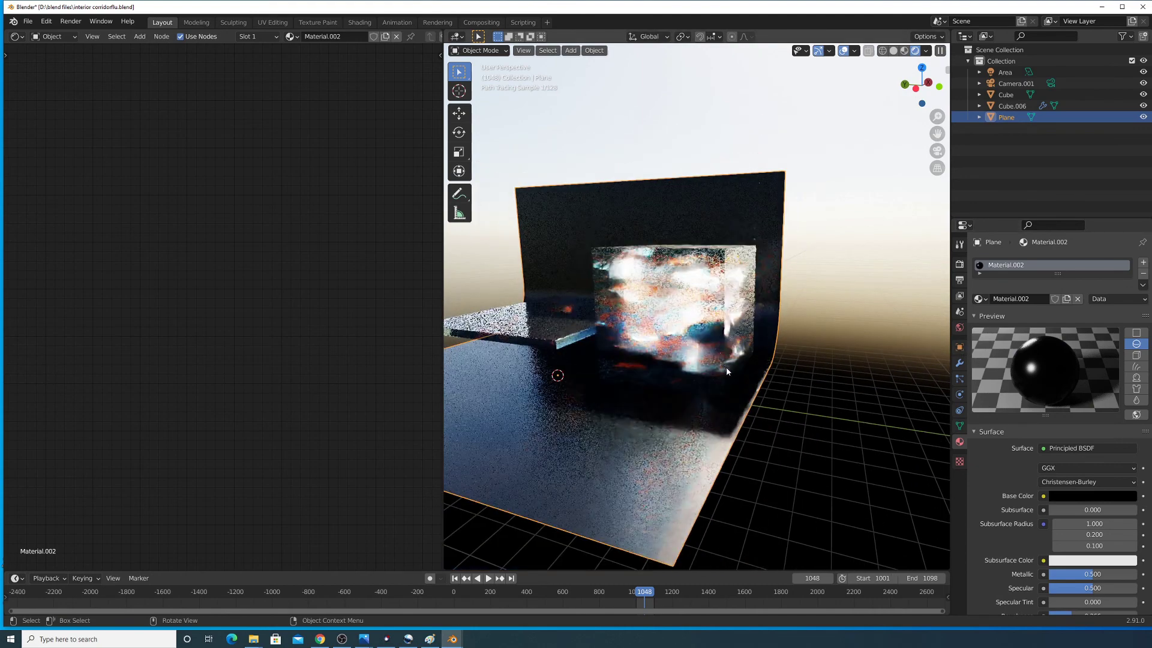
scroll(726, 366, "up", 3)
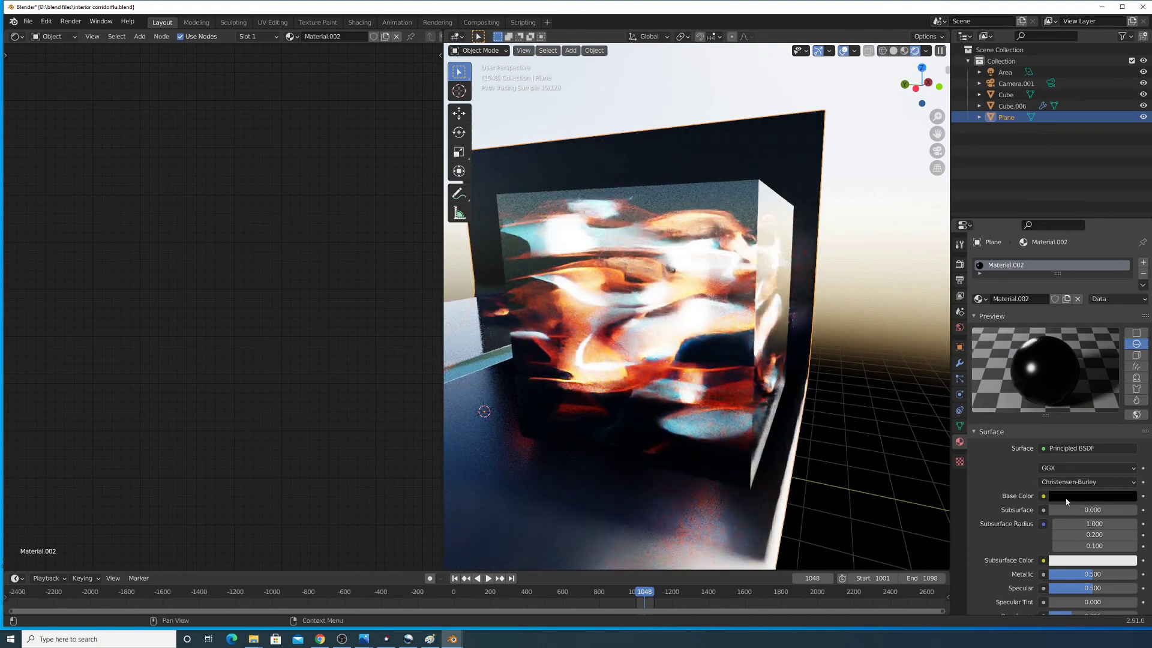
left_click(1086, 497)
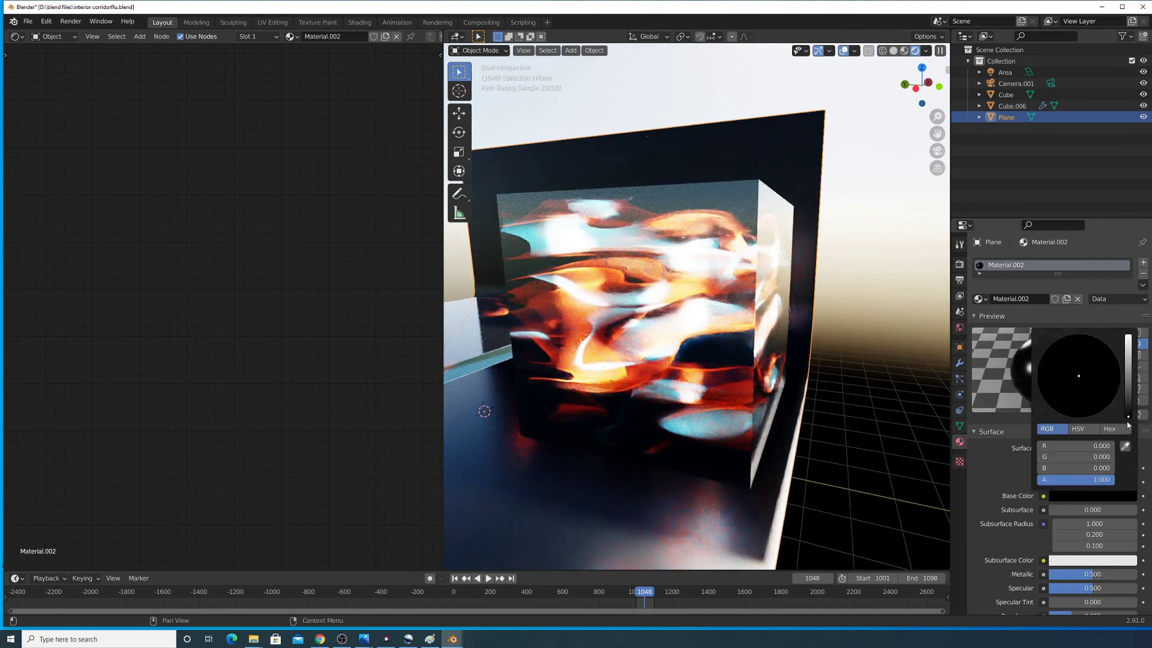
mouse_move(1128, 383)
left_mouse_down()
mouse_move(1128, 416)
mouse_move(1128, 402)
left_mouse_up()
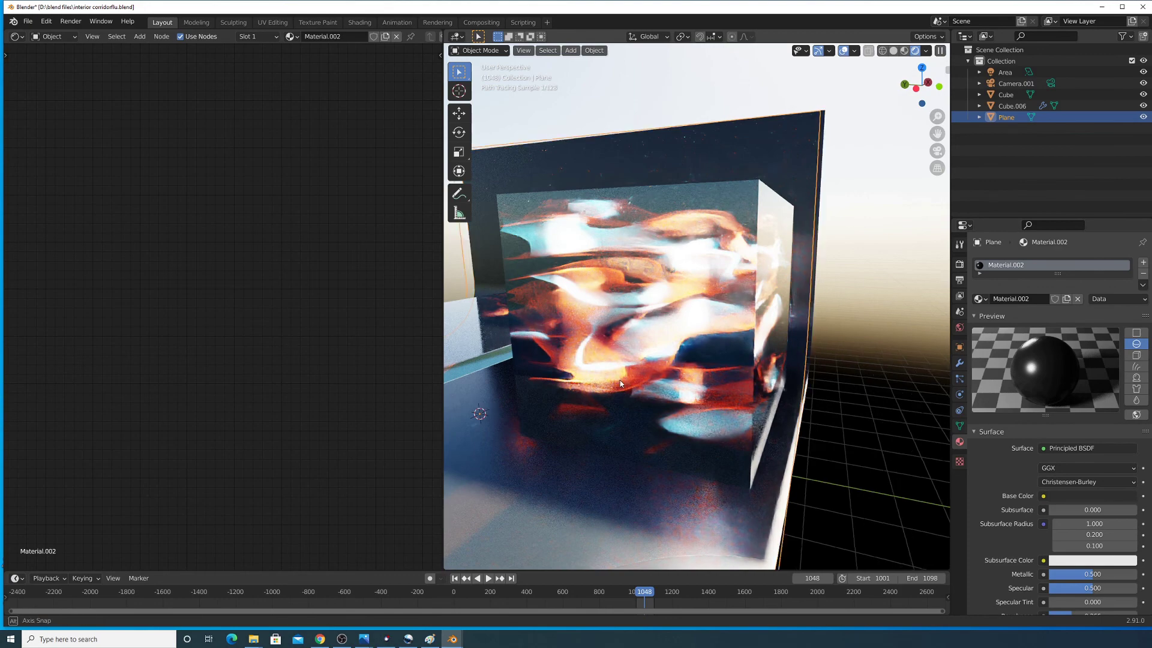
middle_click_drag(625, 391, 596, 402)
scroll(595, 403, "down", 2)
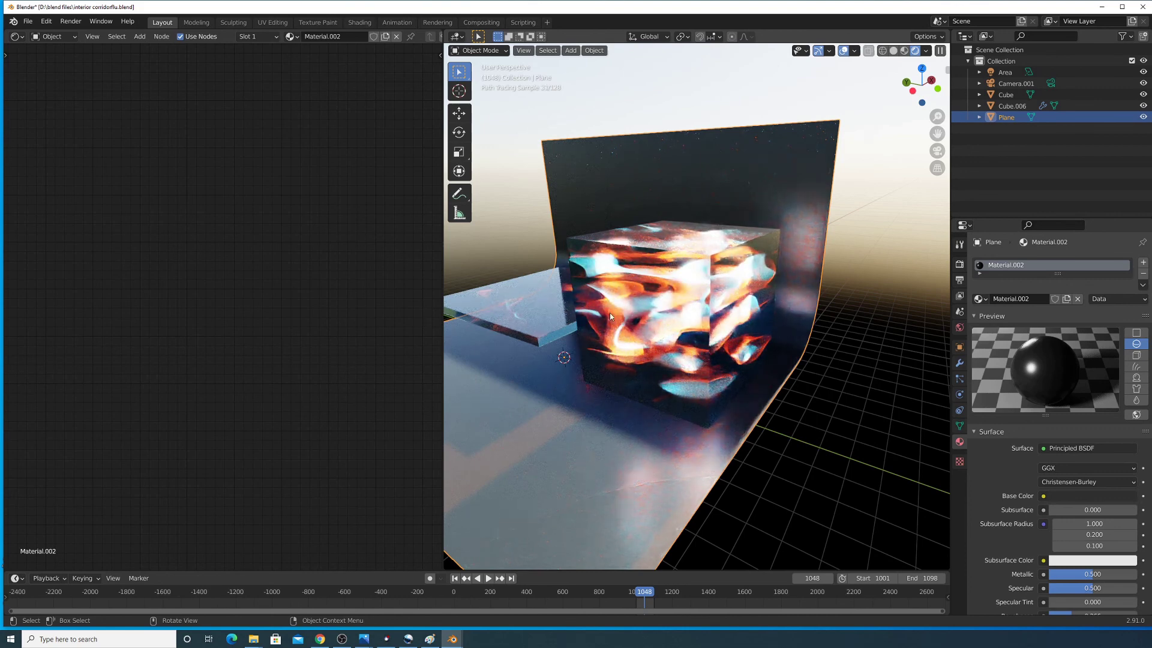
- Move the glowing glass cube out of view, away from the backdrop
left_click(701, 313)
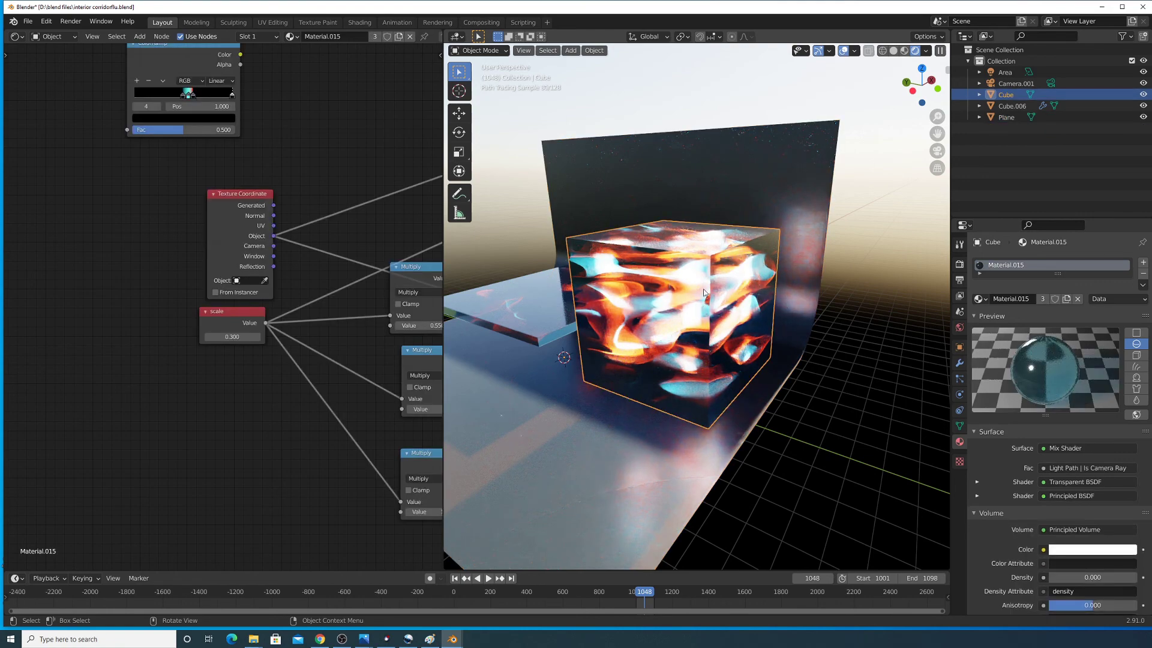
key("g")
left_click(567, 367)
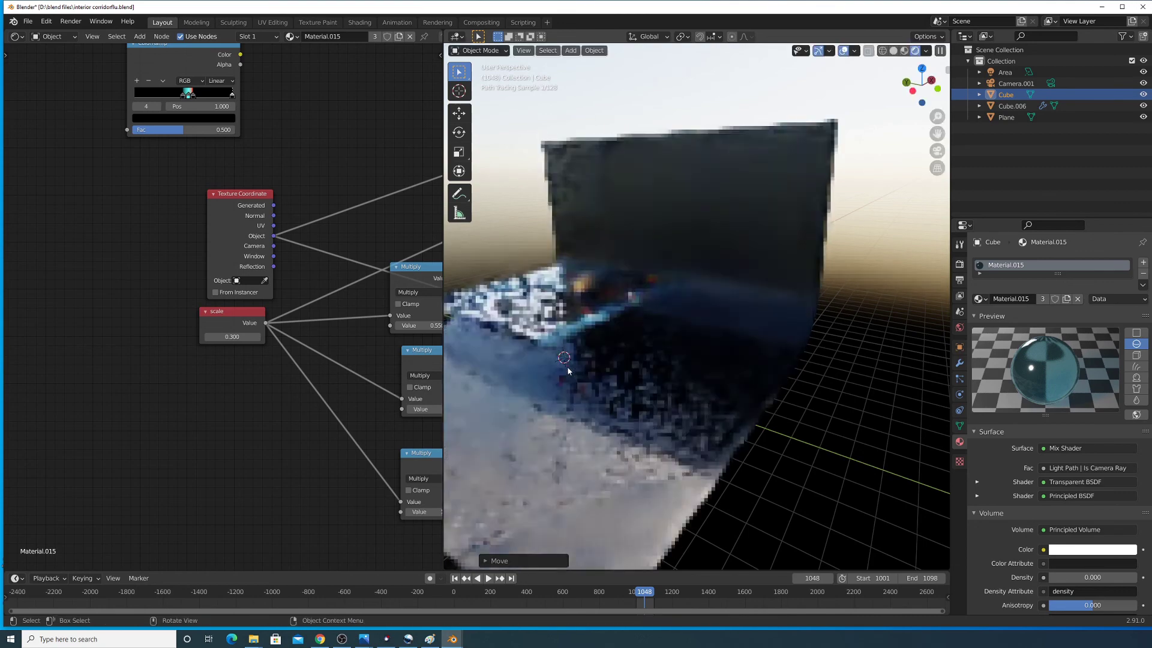
- Add a UV sphere and move it along Y and upward so it floats above the floor beside the glass plate
key("shift+a")
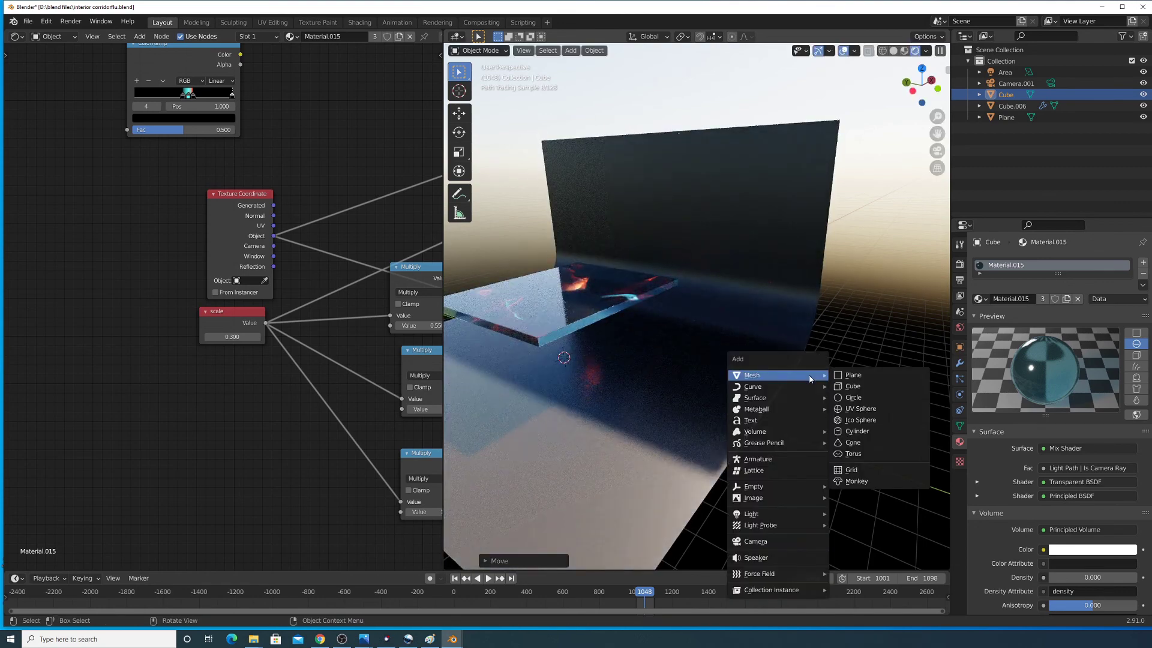
left_click(864, 410)
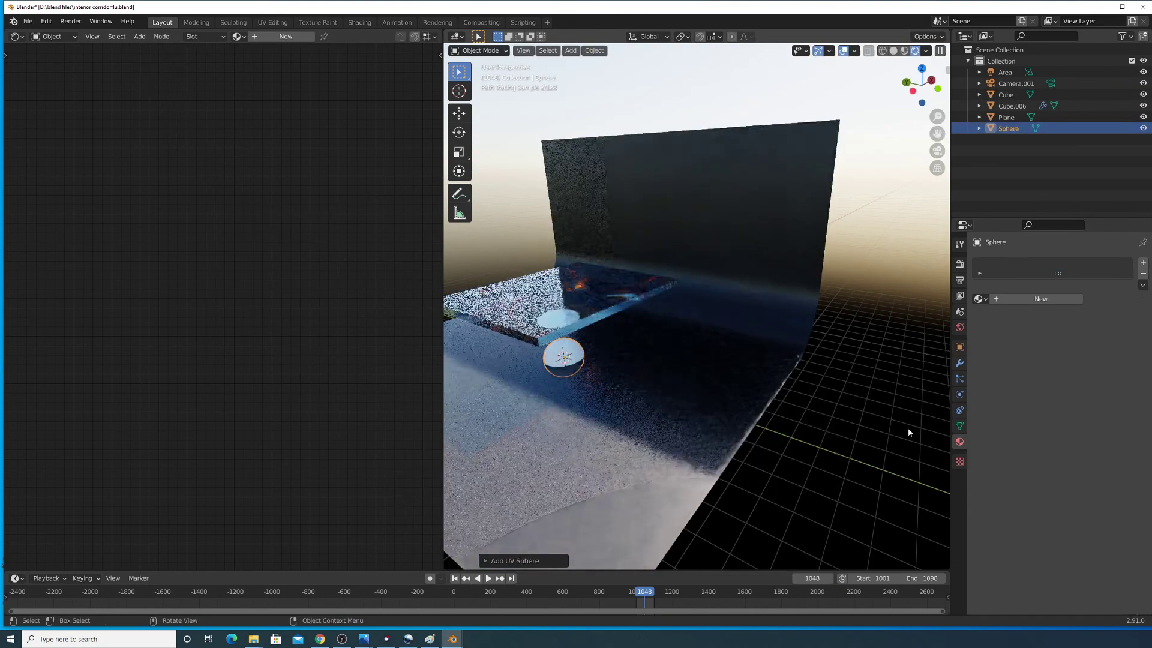
key("g")
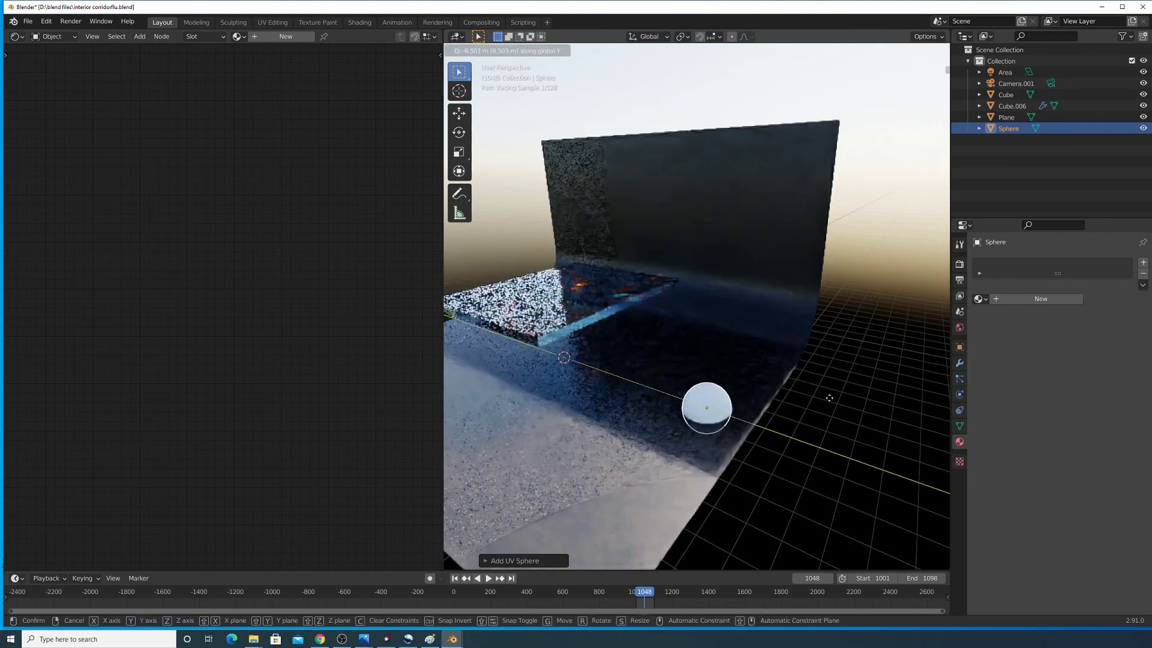
key("z")
left_click(813, 352)
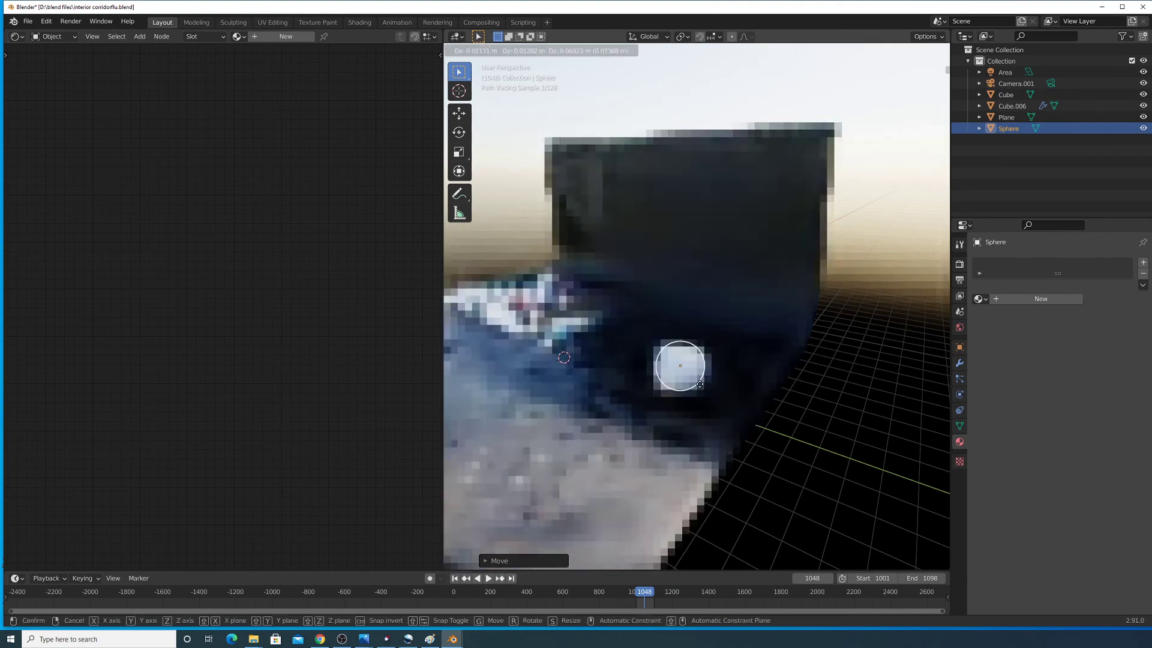
key("g")
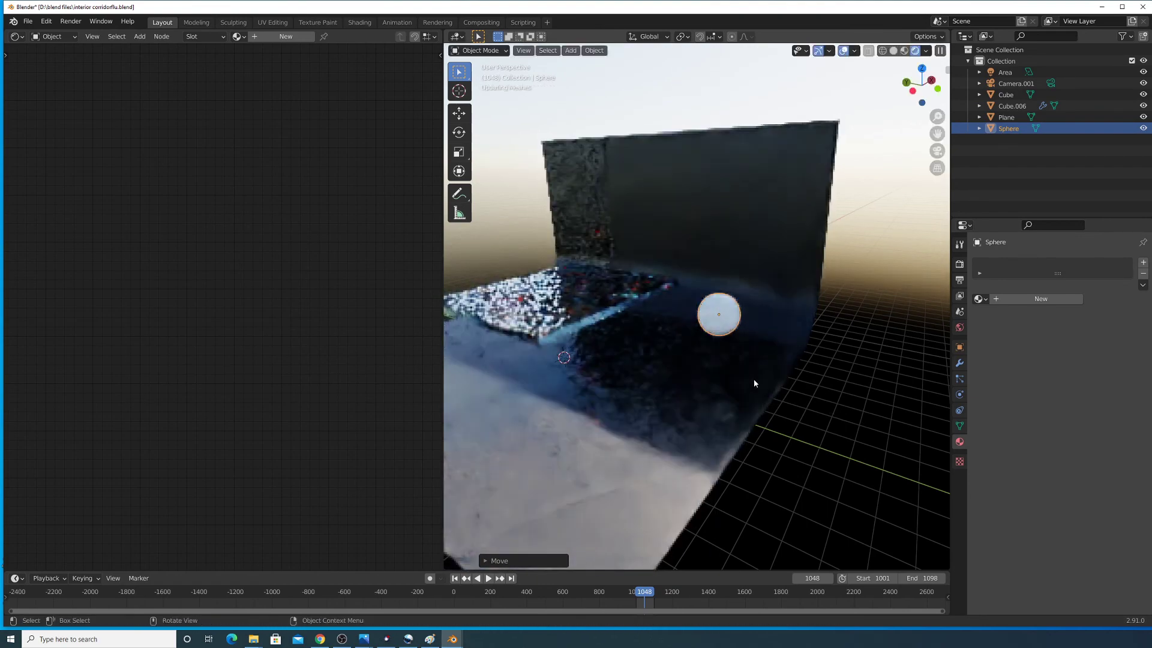
- Scale the sphere up to about two and a half times its size and shade it smooth
key("s")
left_click(765, 347)
right_click(761, 300)
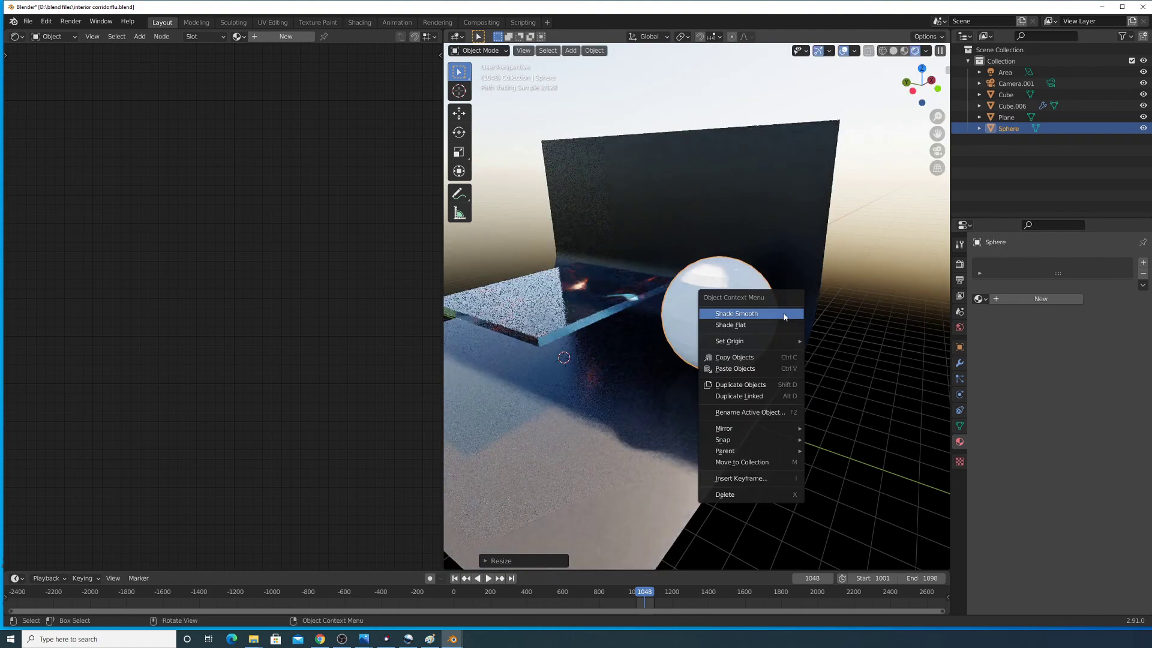
- Add a Subdivision Surface modifier to the sphere with 2 viewport levels
left_click(959, 363)
left_click(1002, 268)
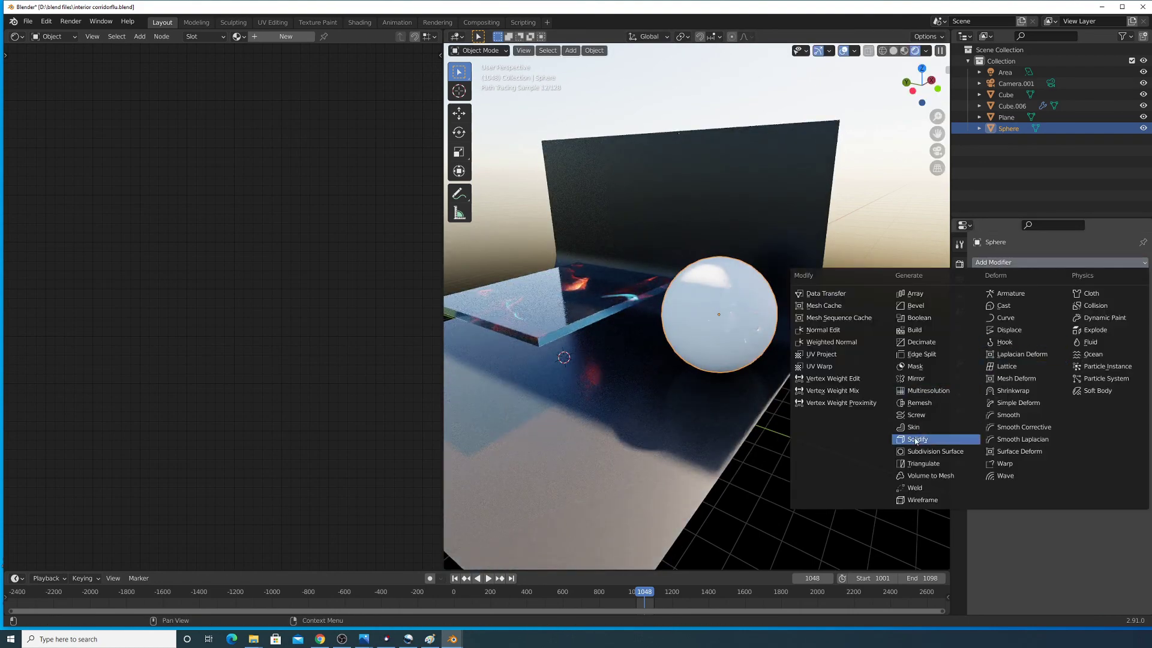
left_click(908, 450)
left_click(1129, 312)
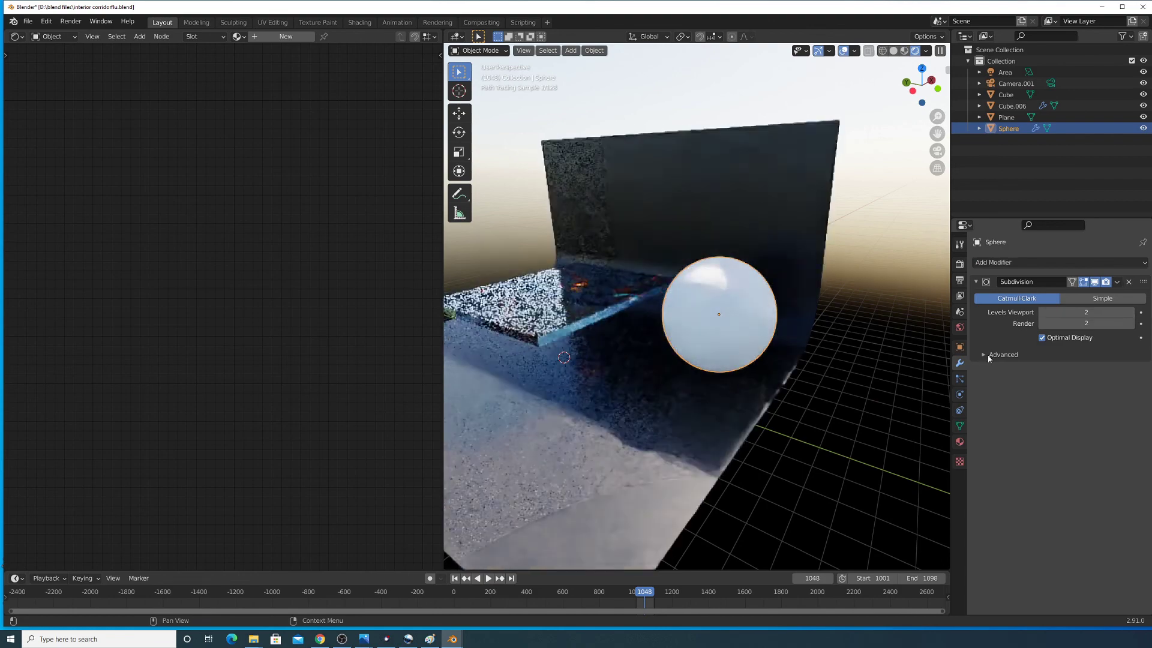
- Assign the existing glowing glass material Material.015 to the sphere
left_click(959, 442)
left_click(979, 299)
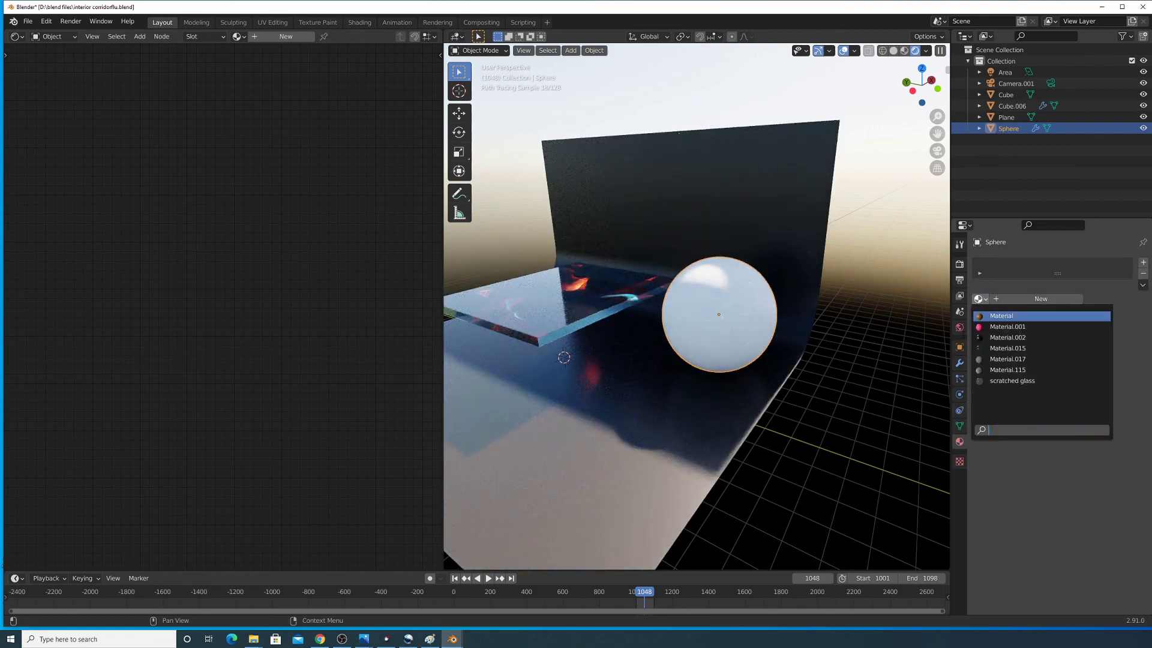
left_click(1014, 348)
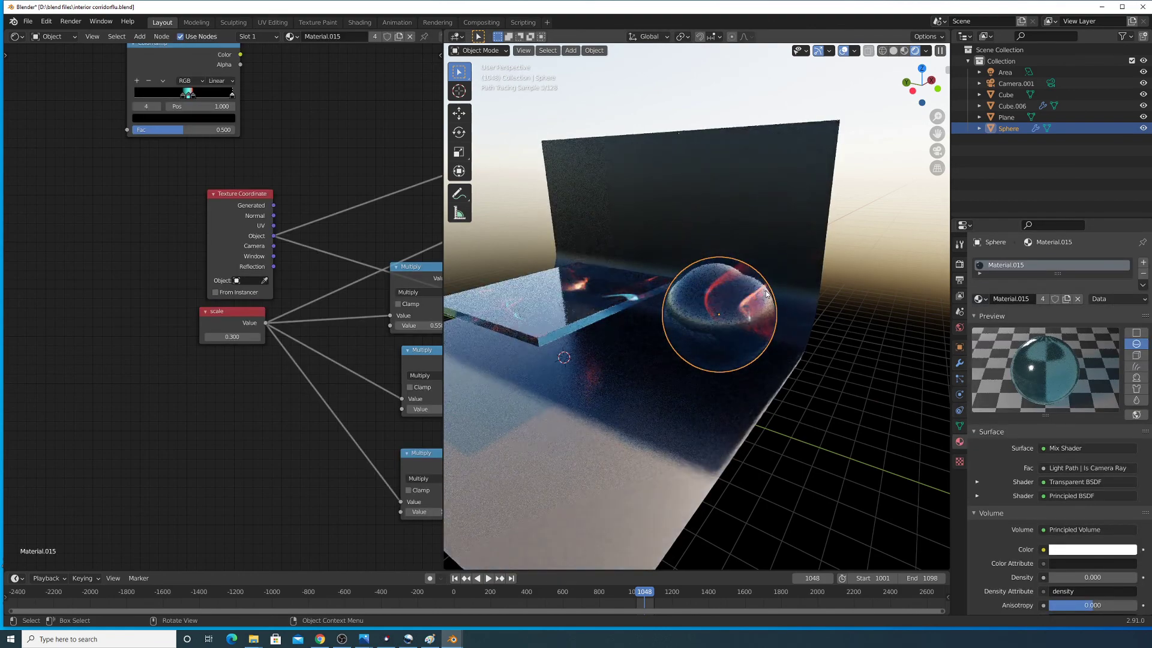
scroll(766, 295, "up", 2)
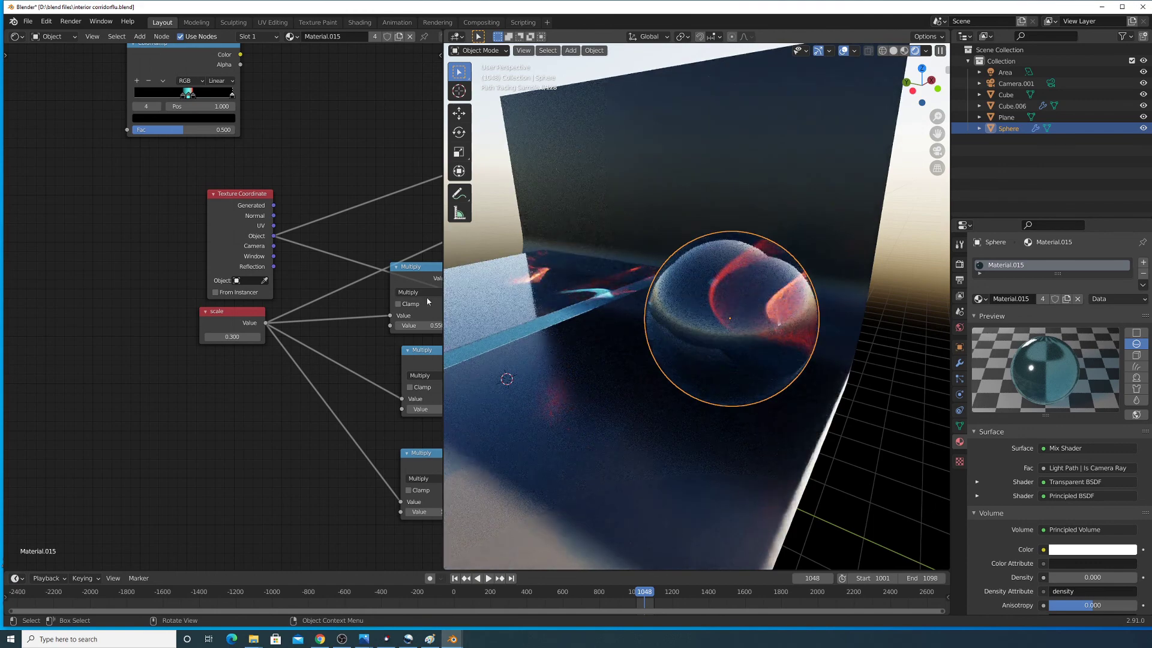
- Try scale values of 0.9 and 0.5 for the glowing shapes in the sphere's material, settling on 0.8
left_click(258, 337)
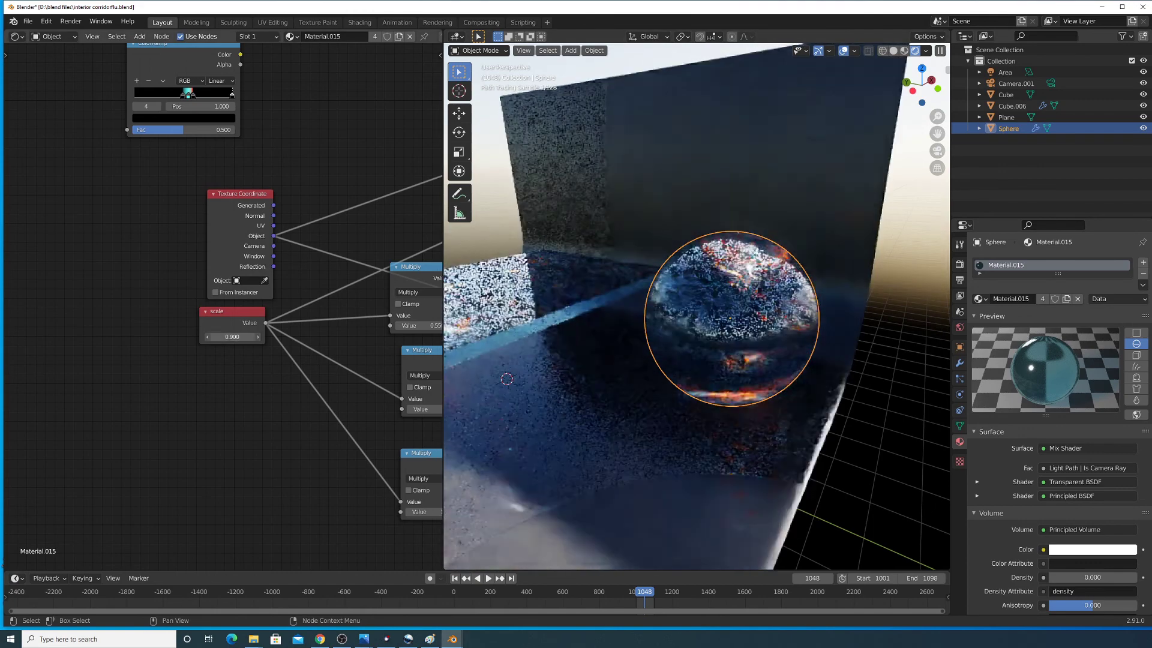
left_click(258, 337)
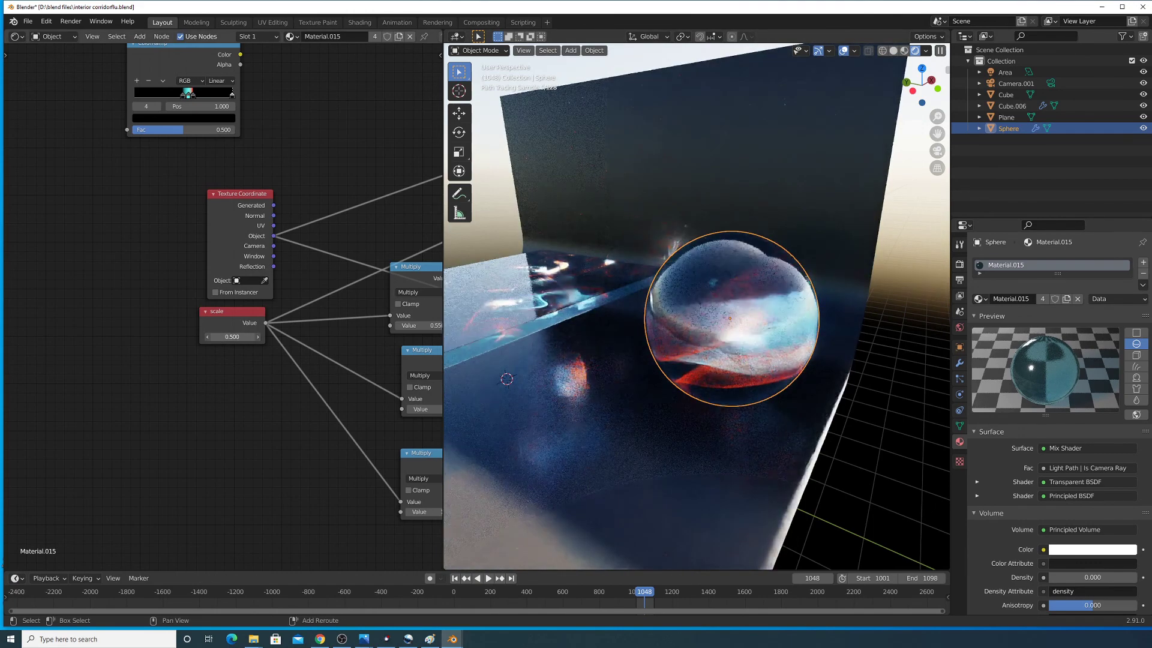
left_click(258, 337)
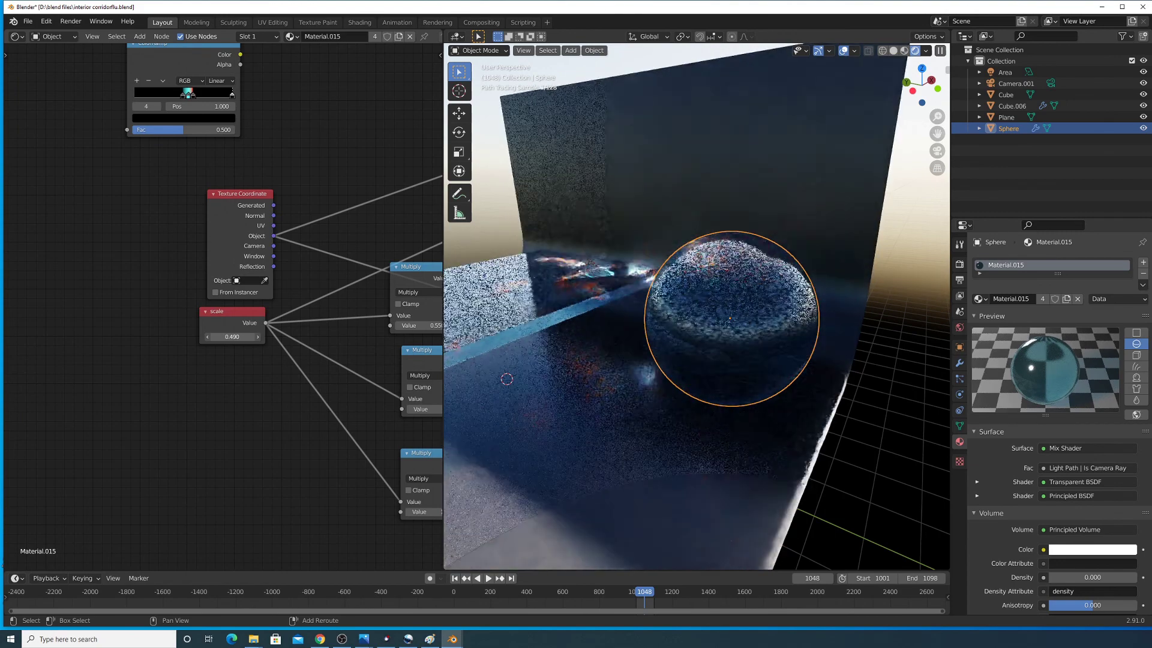
left_click(258, 337)
left_click(258, 337)
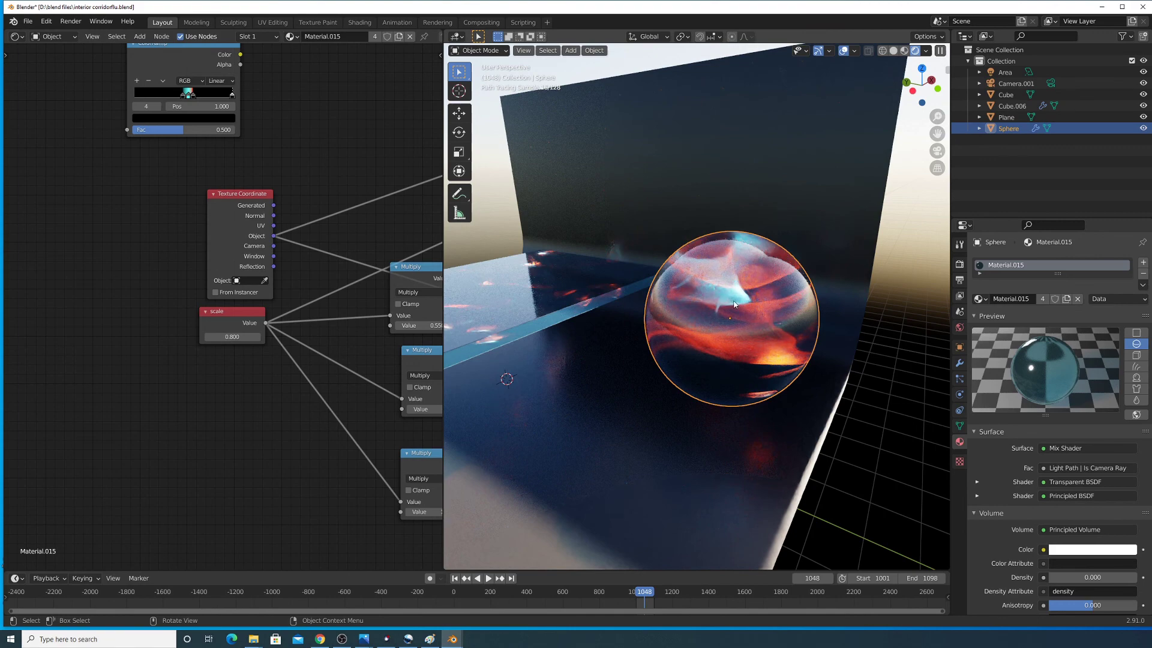
middle_click_drag(715, 300, 764, 304)
scroll(763, 304, "up", 3)
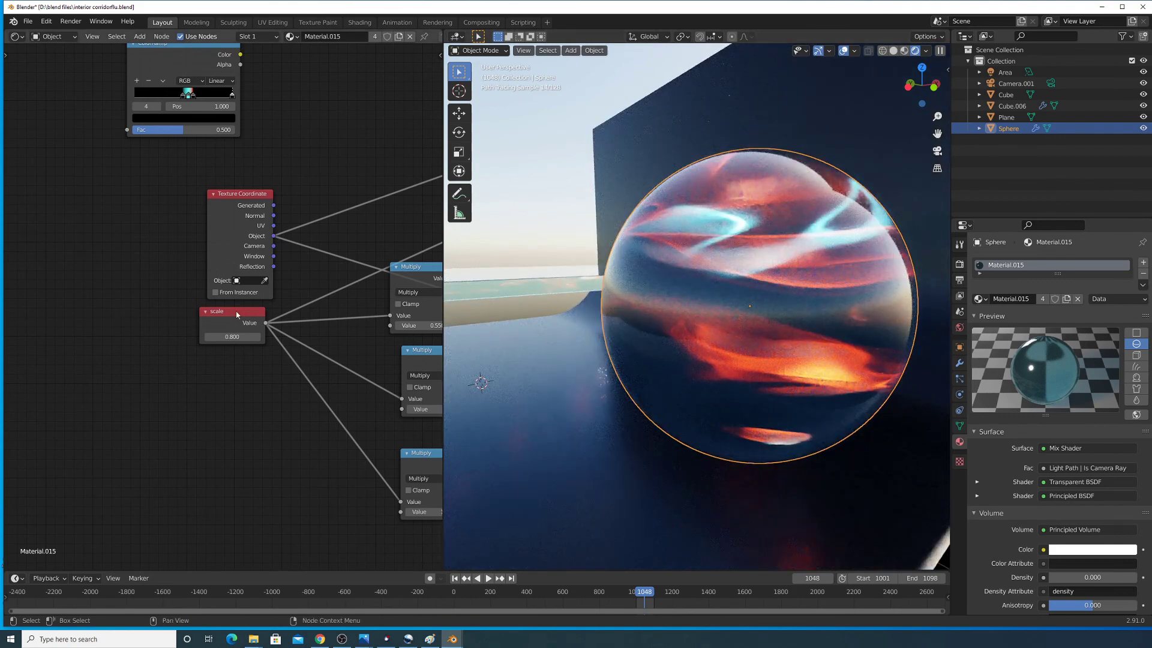
- Try a roughness of about 0.196 on the material's Principled BSDF and return it to 0.095
middle_click_drag(140, 280, 123, 321)
middle_click_drag(408, 315, 51, 105)
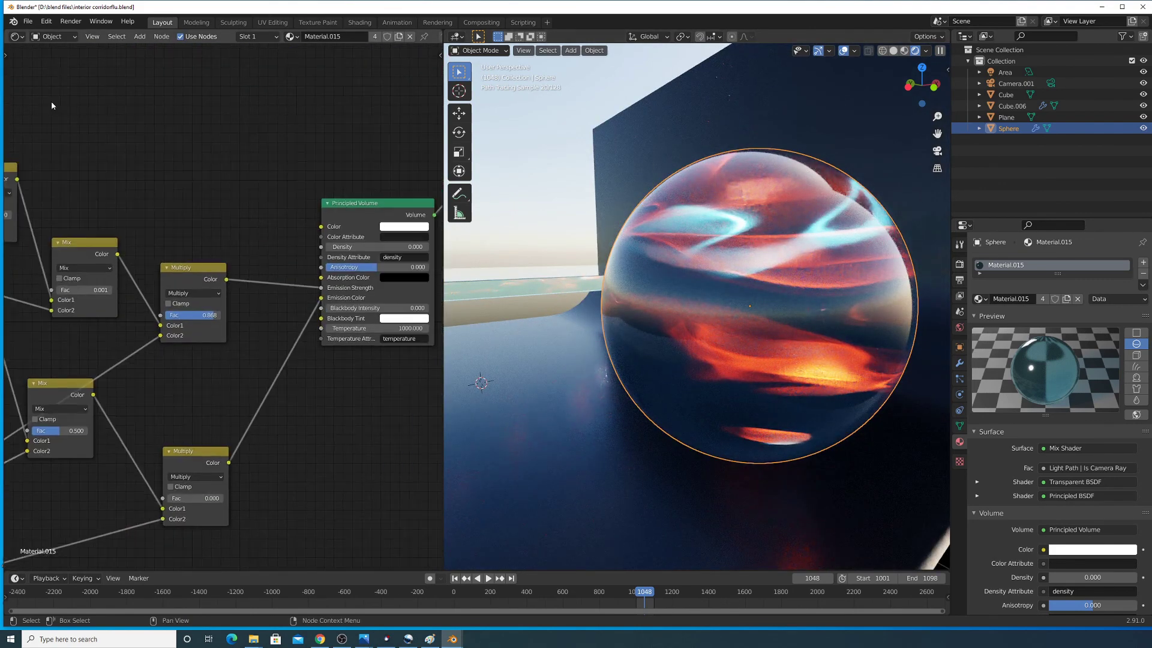
middle_click_drag(378, 247, 381, 134)
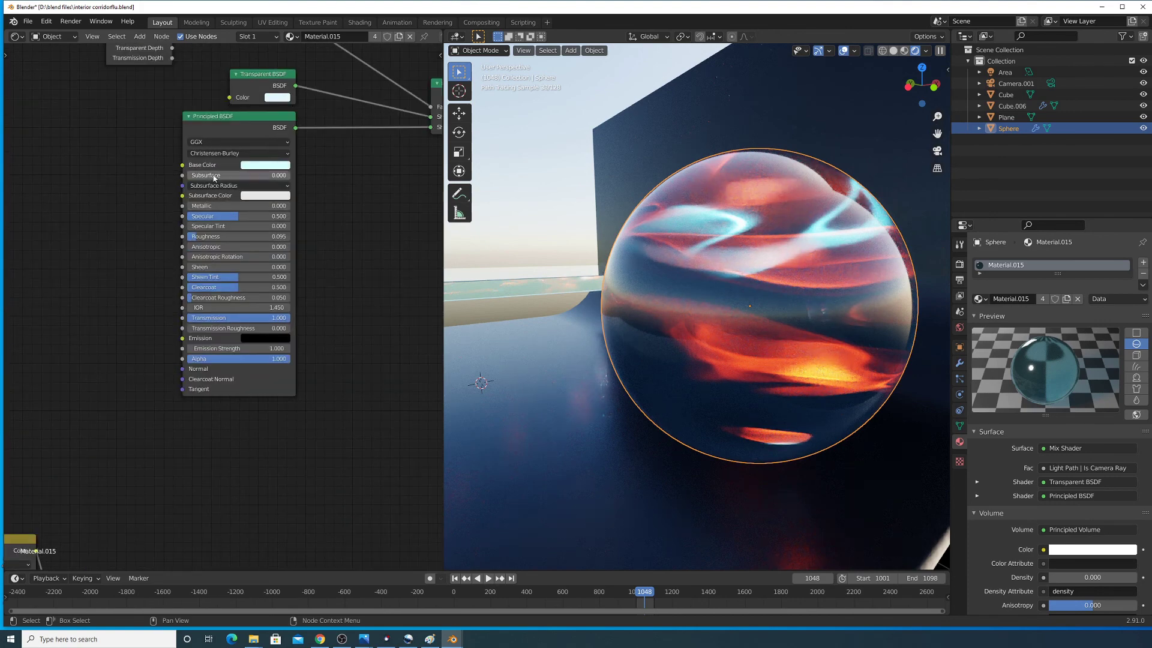
scroll(222, 115, "up", 1)
middle_click_drag(223, 115, 254, 193)
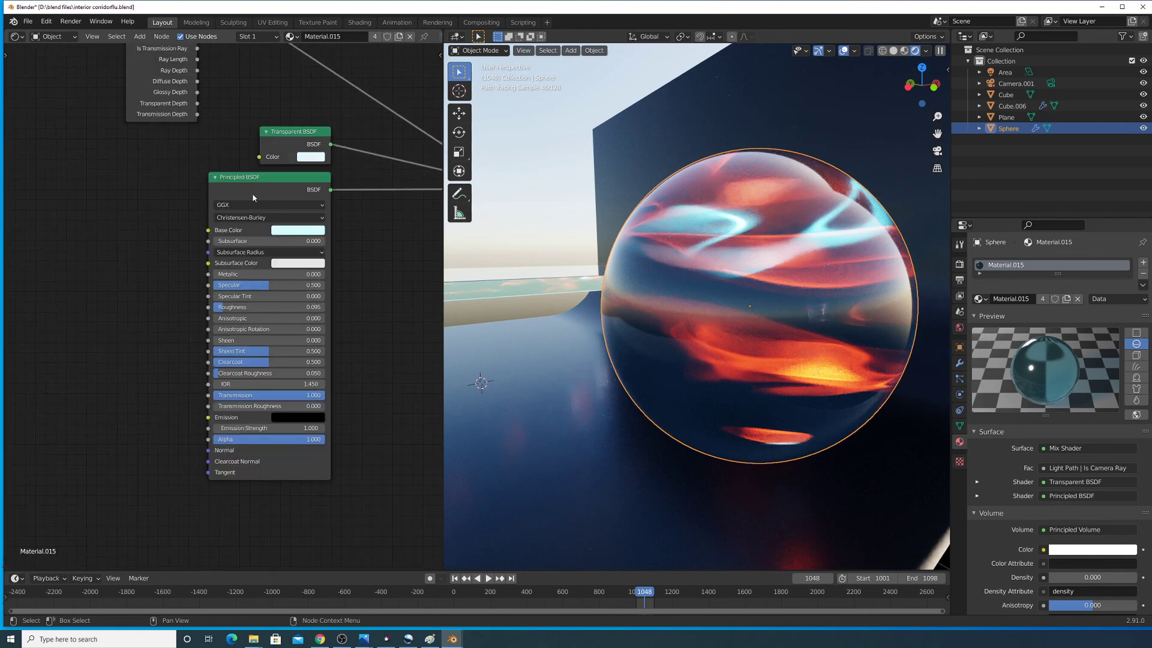
middle_click_drag(230, 143, 225, 215)
left_click_drag(228, 383, 258, 382)
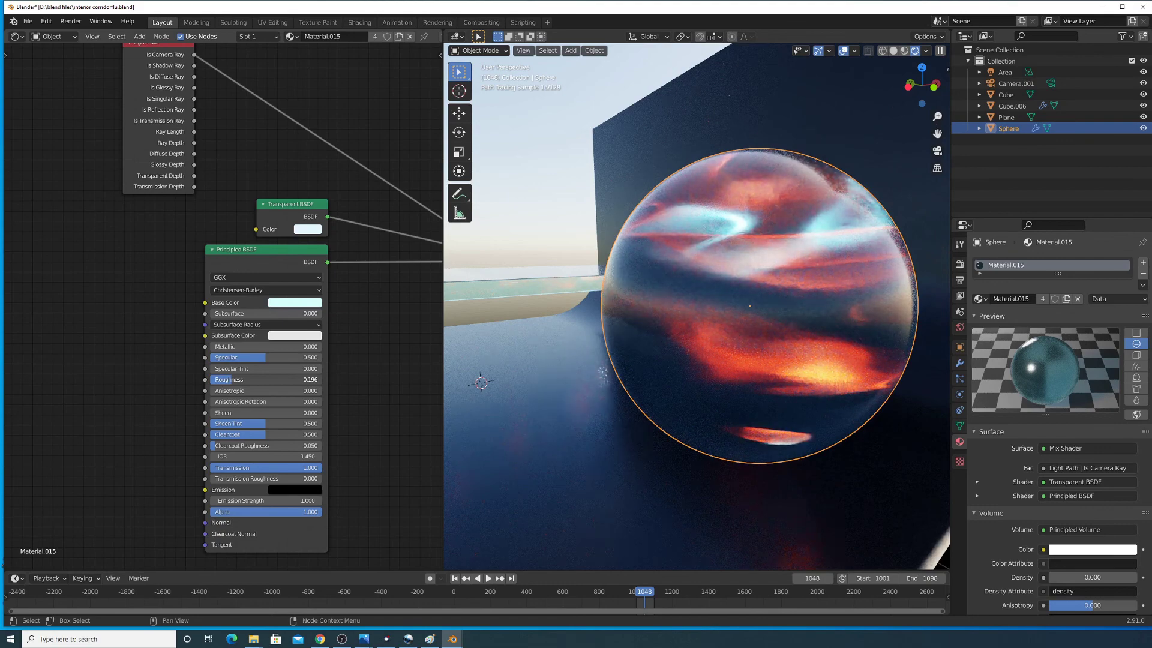
left_click_drag(258, 379, 223, 383)
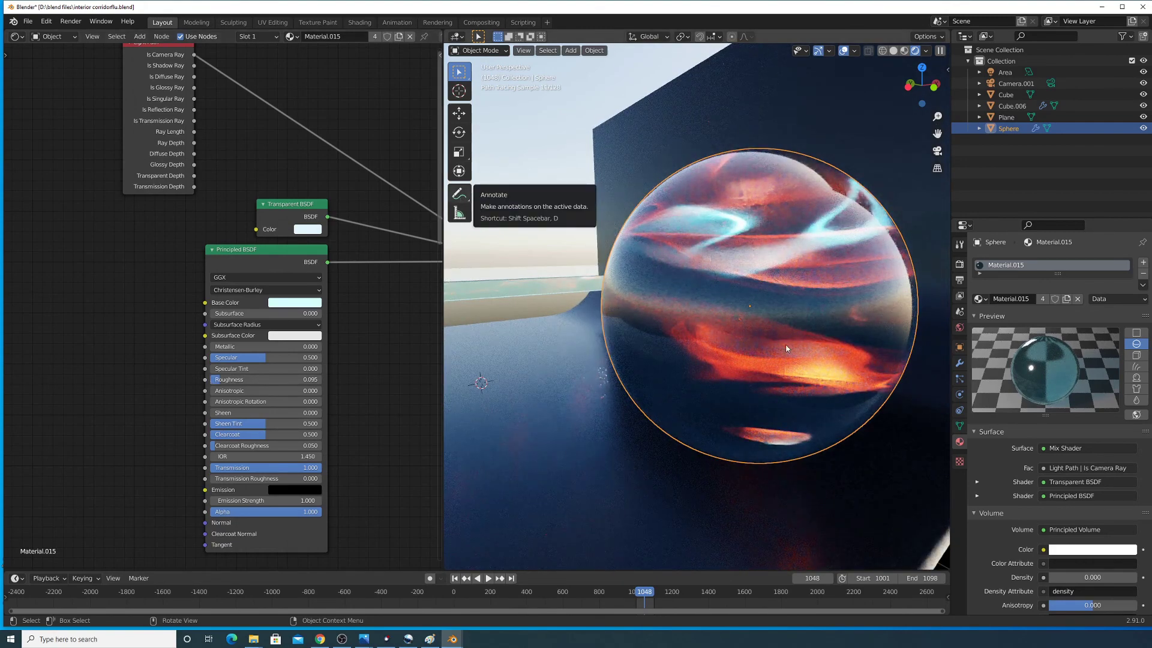
- Examine the glow inside the sphere and the noise texture, color ramp and mix nodes that feed the Principled Volume
middle_click_drag(739, 250, 808, 265)
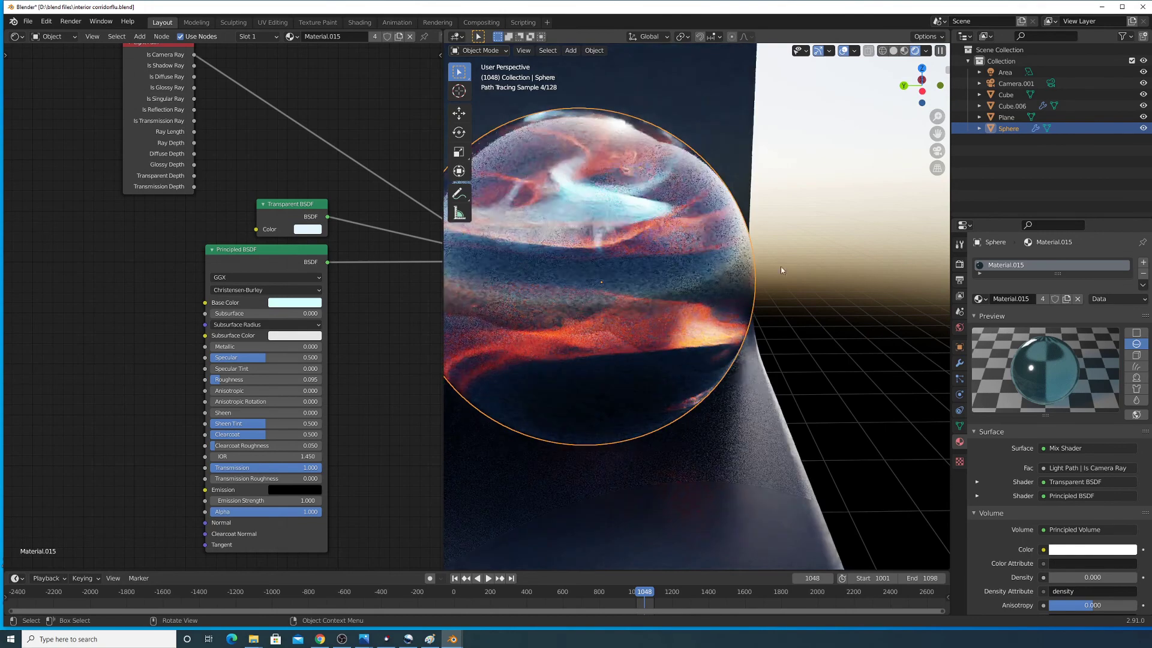
scroll(275, 213, "down", 5)
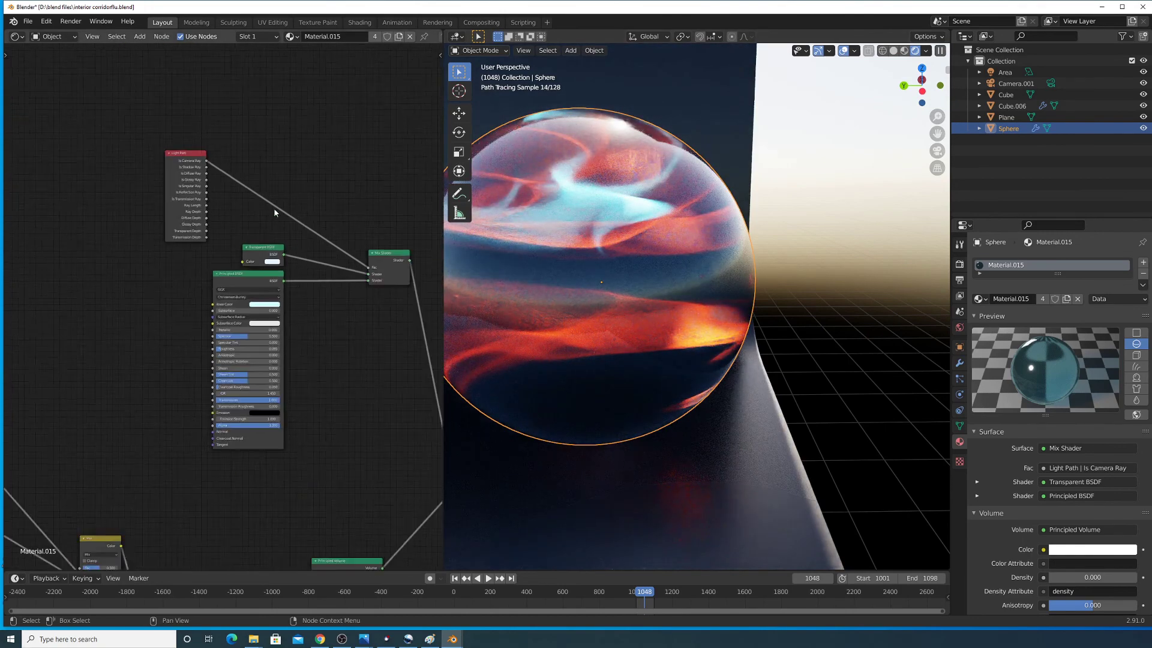
middle_click_drag(272, 420, 325, 152)
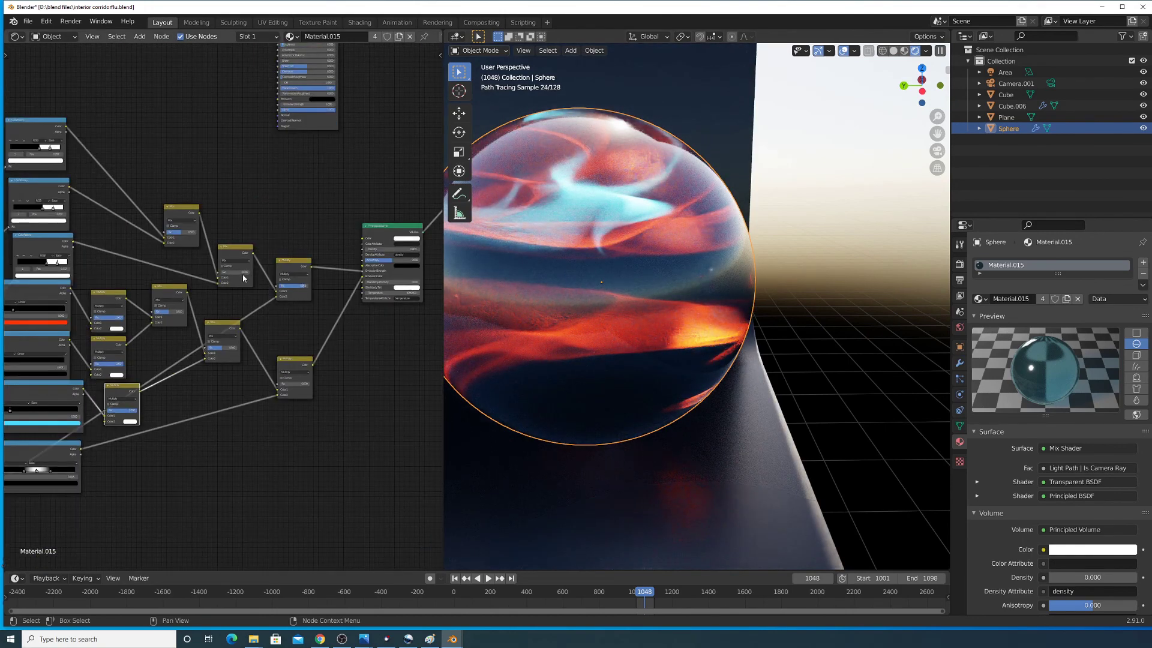
scroll(243, 278, "up", 4)
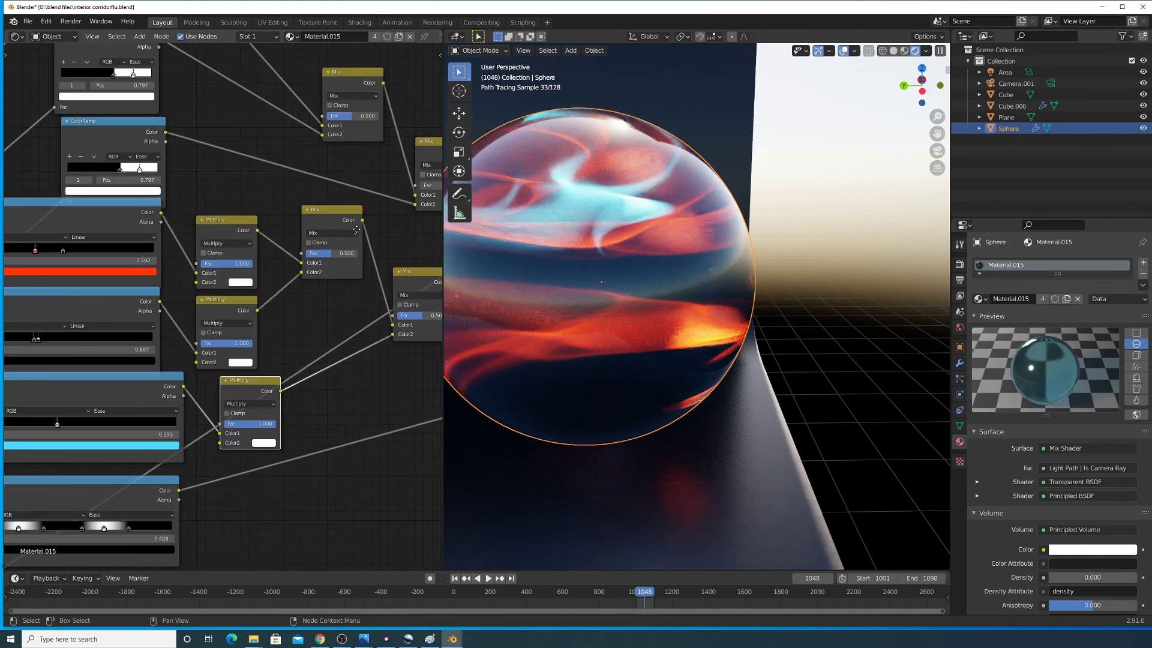
scroll(356, 229, "down", 3)
middle_click_drag(295, 268, 427, 230)
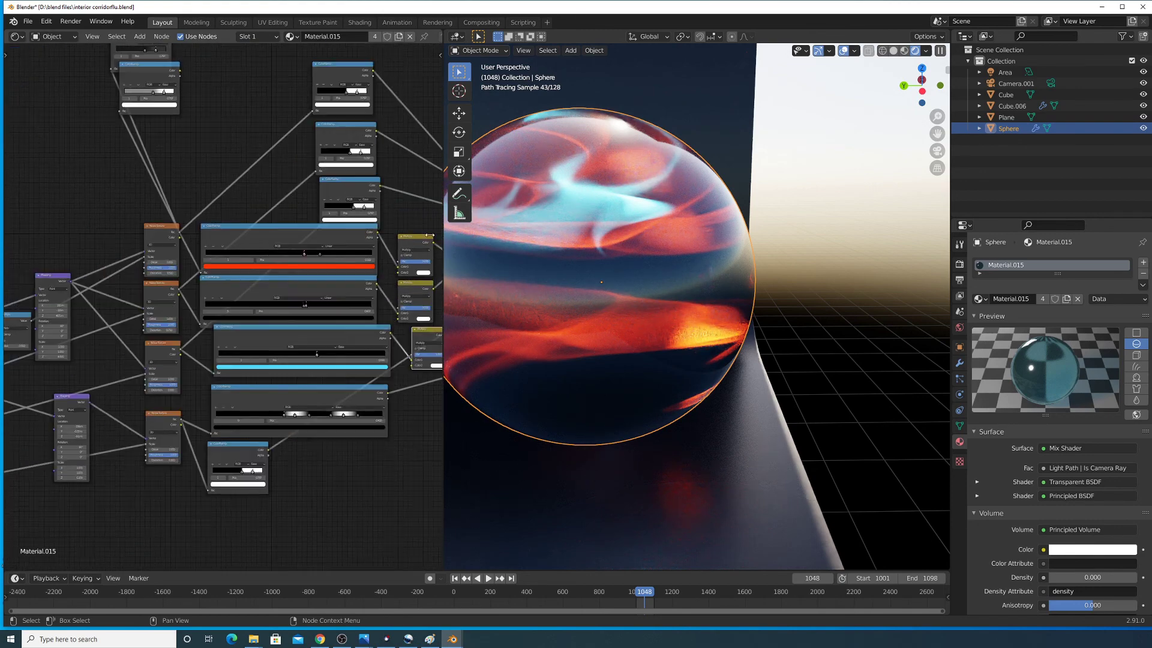
scroll(264, 207, "up", 2)
middle_click_drag(264, 209, 489, 101)
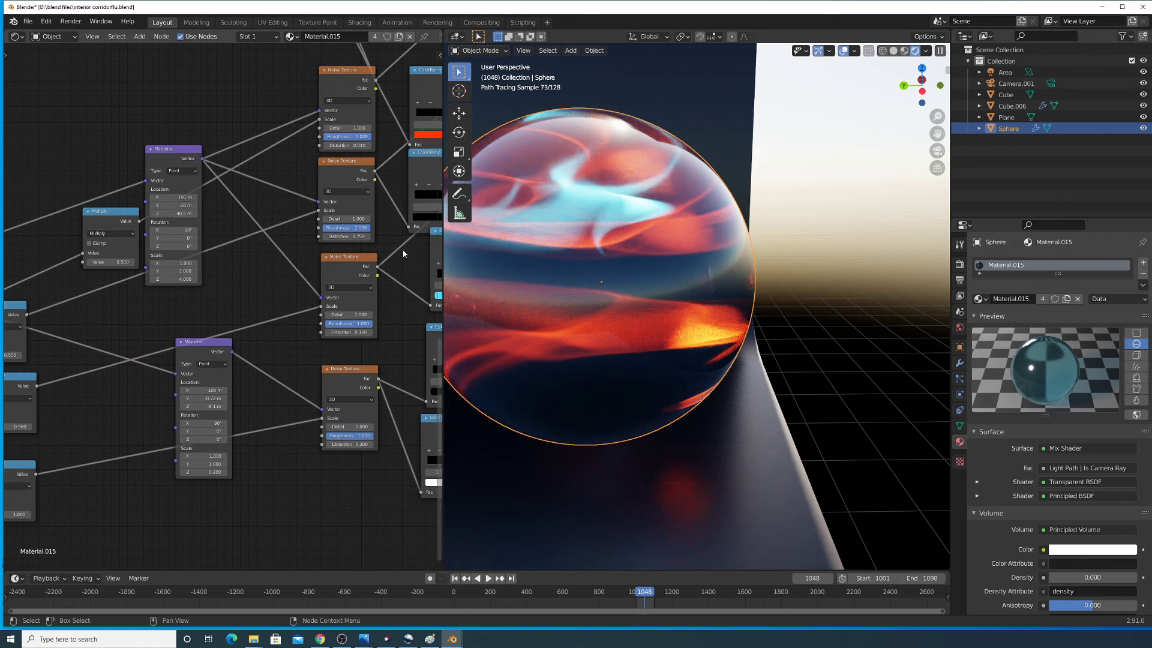
middle_click_drag(389, 225, 282, 276)
scroll(348, 244, "down", 4)
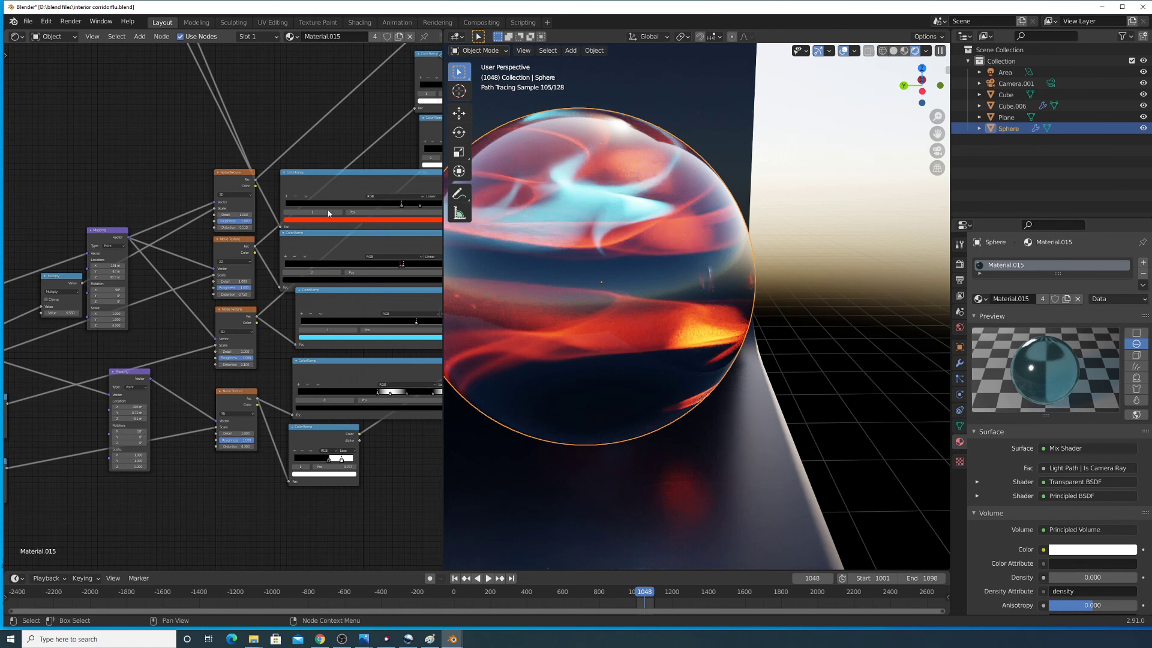
middle_click_drag(303, 226, 237, 288)
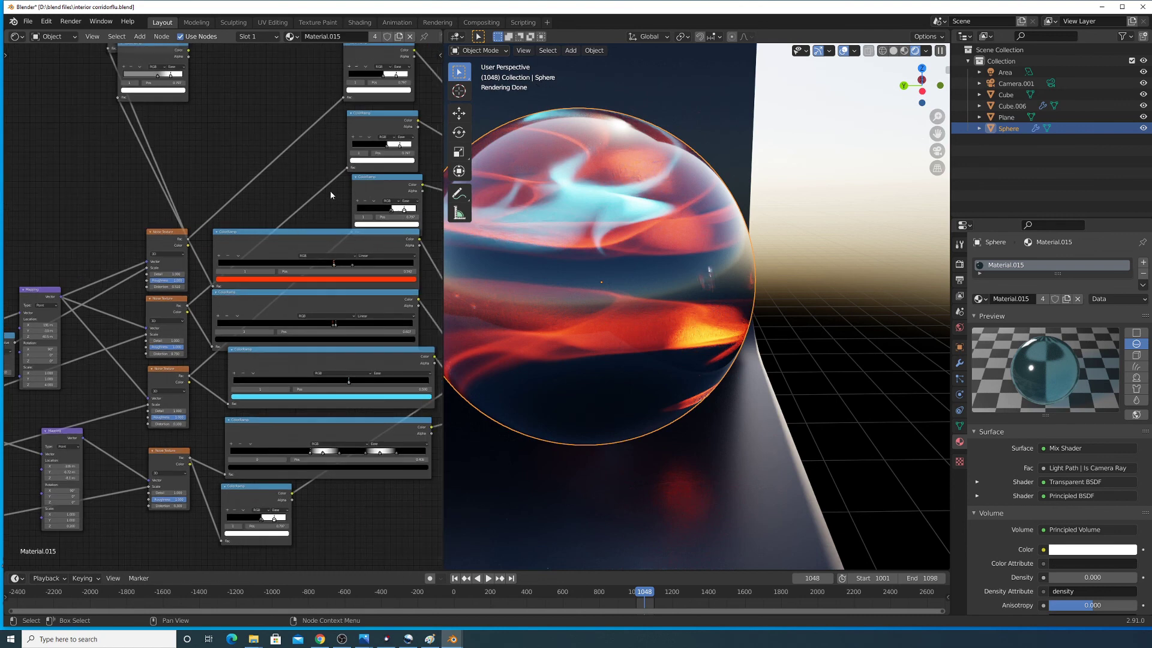
middle_click_drag(356, 203, 146, 197)
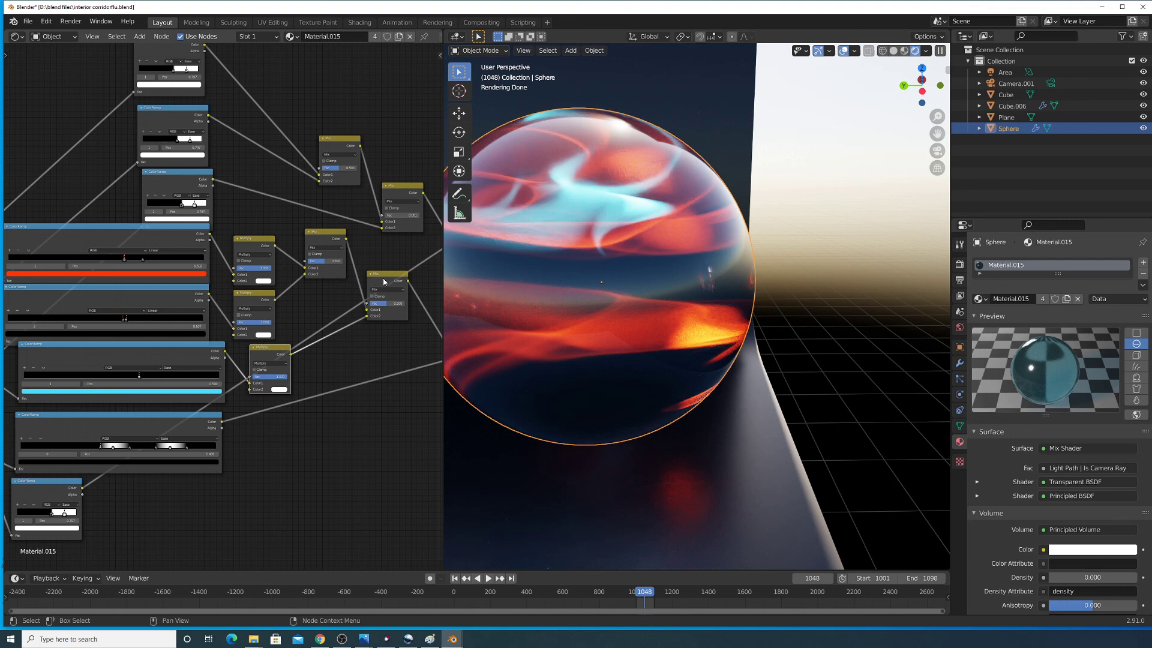
- Shift the Mix node that blends the red and cyan color branches slightly lower in the node tree
left_click_drag(387, 276, 390, 287)
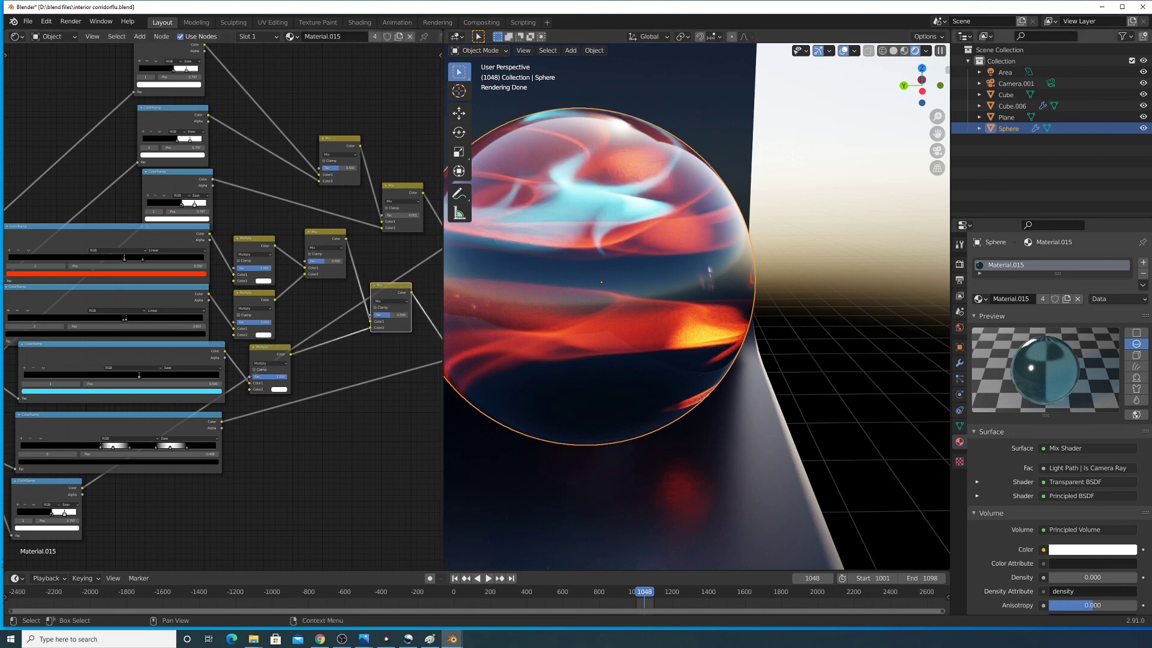